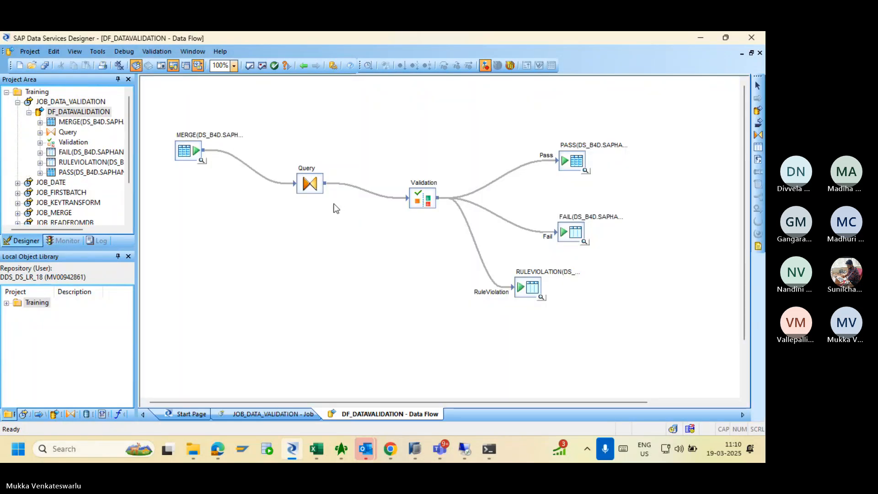
Glance at the PASS target data, then close the Teams recording notice and return to Designer.
click(585, 171)
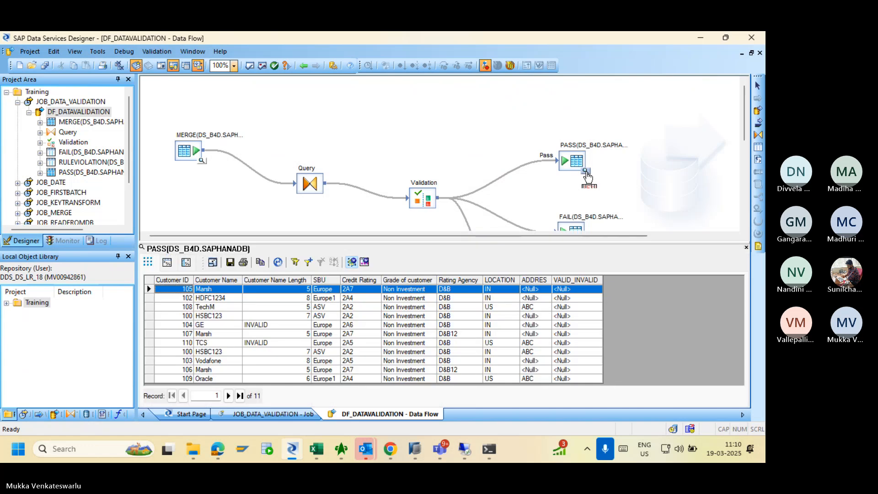
click(746, 248)
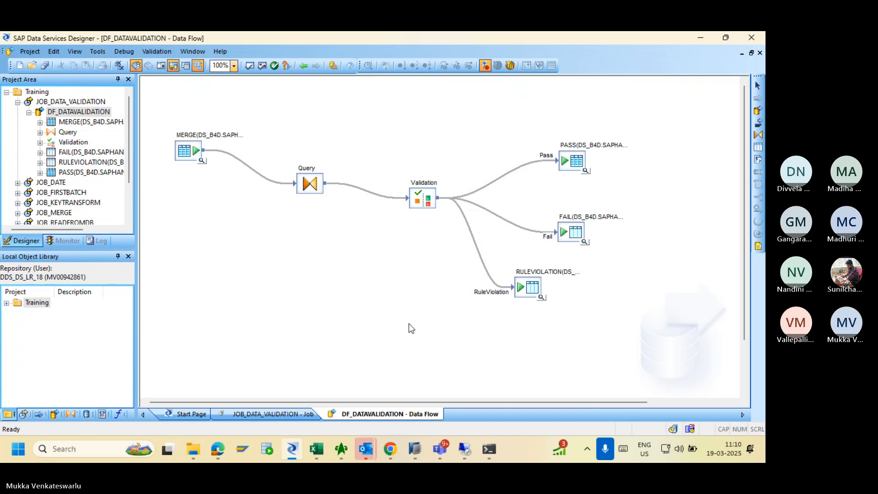
mouse_move(439, 444)
click(432, 396)
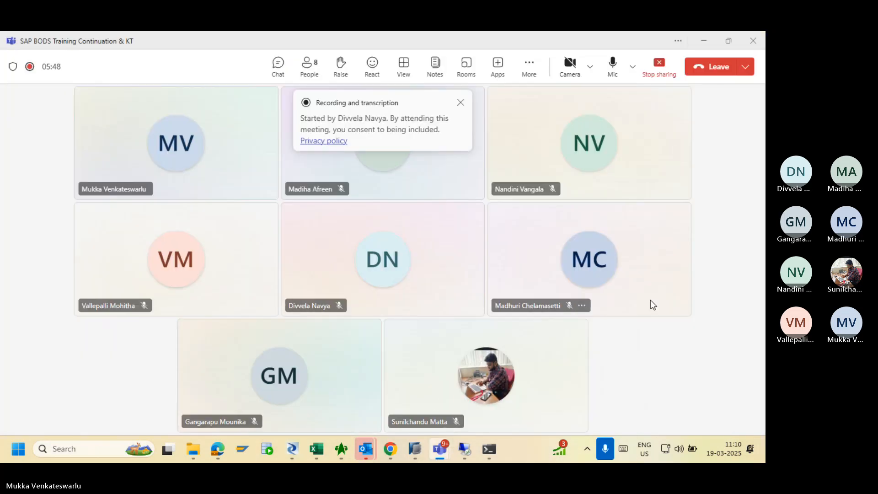
key(alt+Tab)
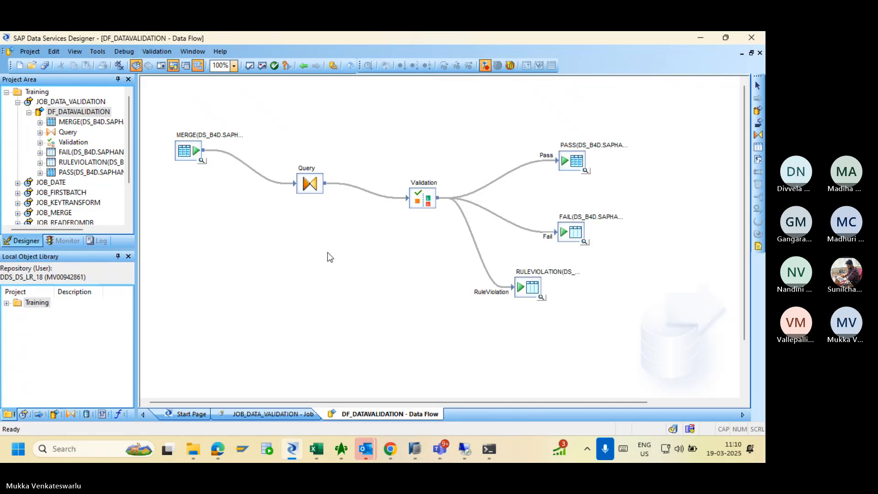
key(alt+Tab)
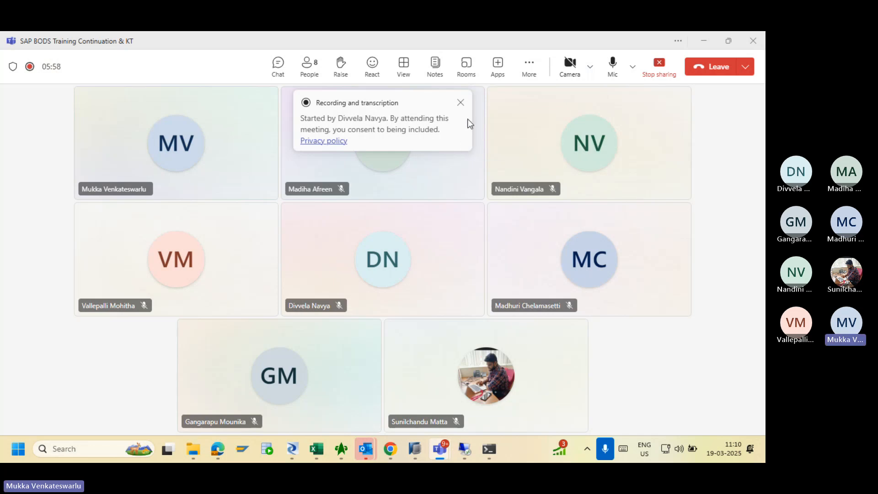
click(461, 103)
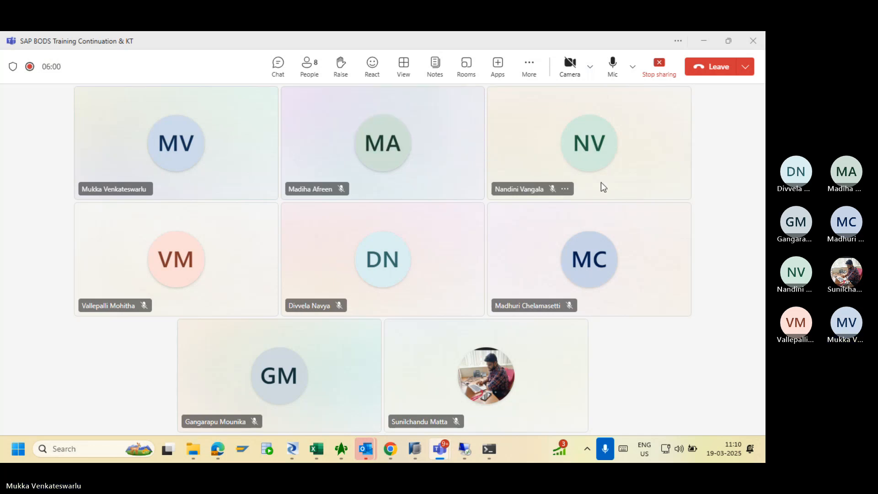
key(alt+Tab)
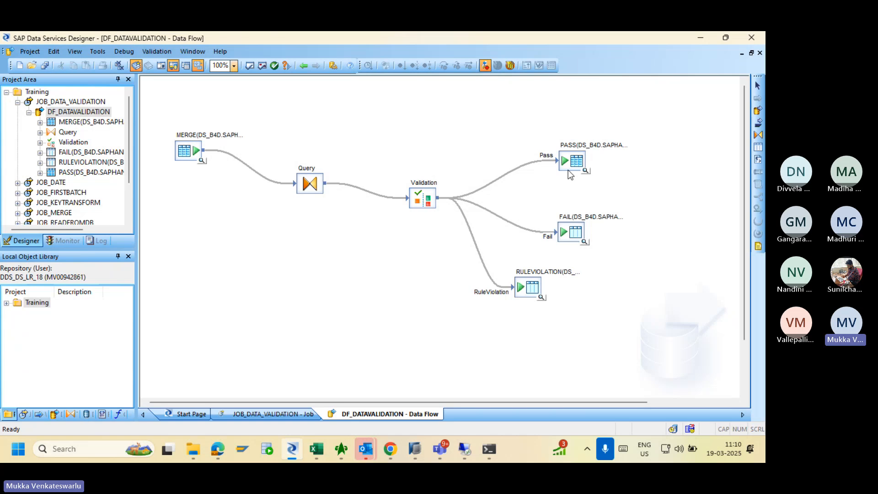
Preview the PASS target's 11 records and check how Query computes Customer Name Length.
click(585, 171)
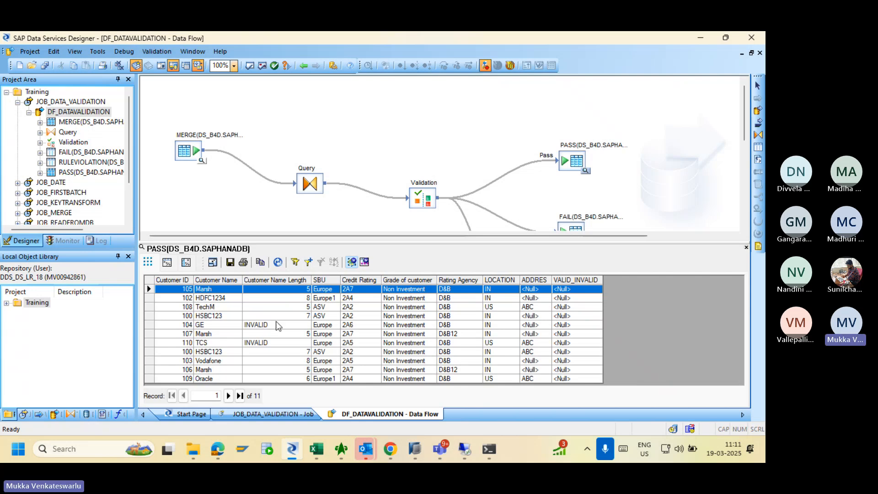
double_click(310, 184)
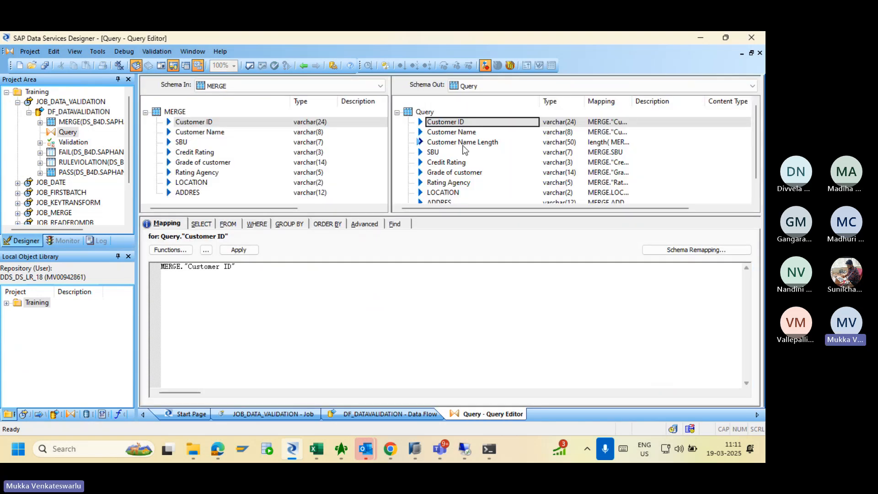
click(463, 142)
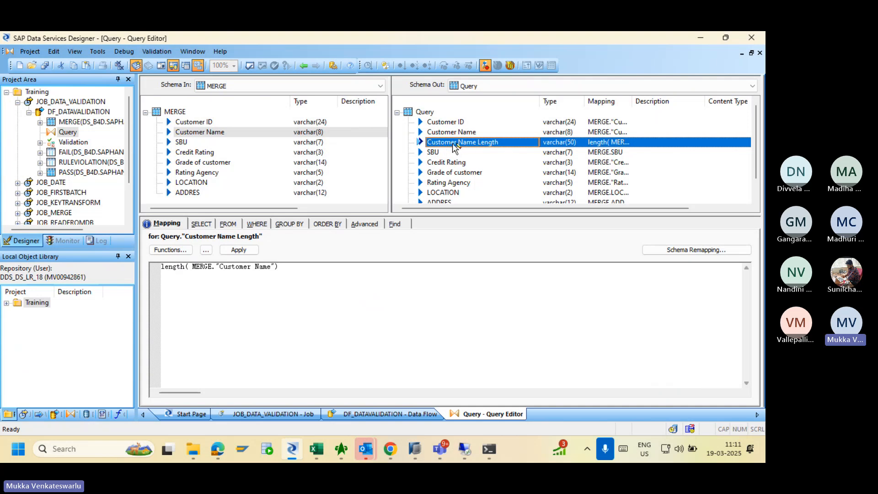
click(304, 66)
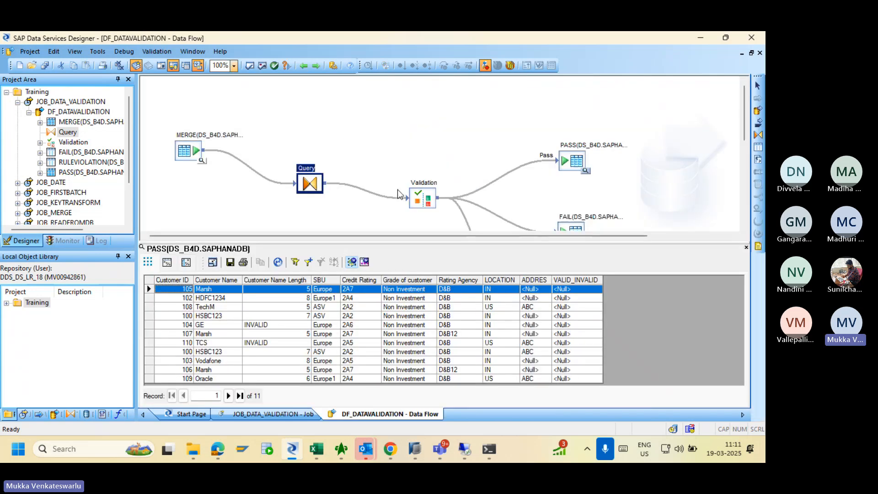
double_click(419, 191)
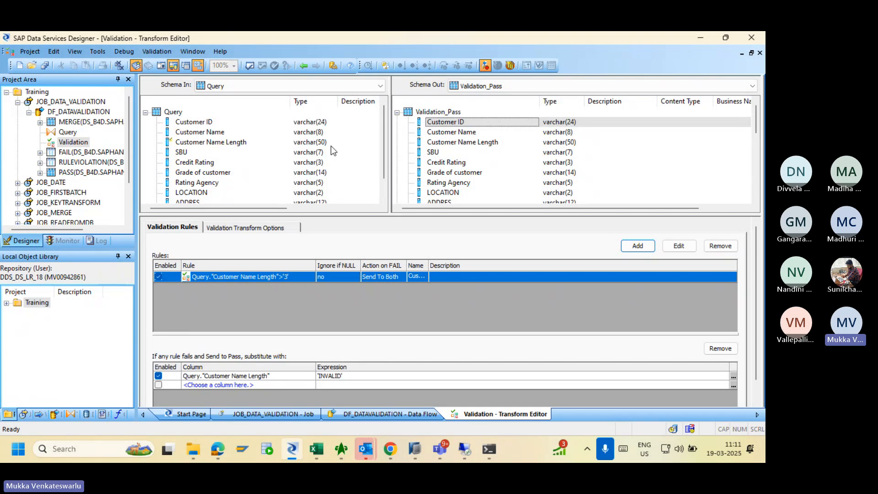
click(303, 67)
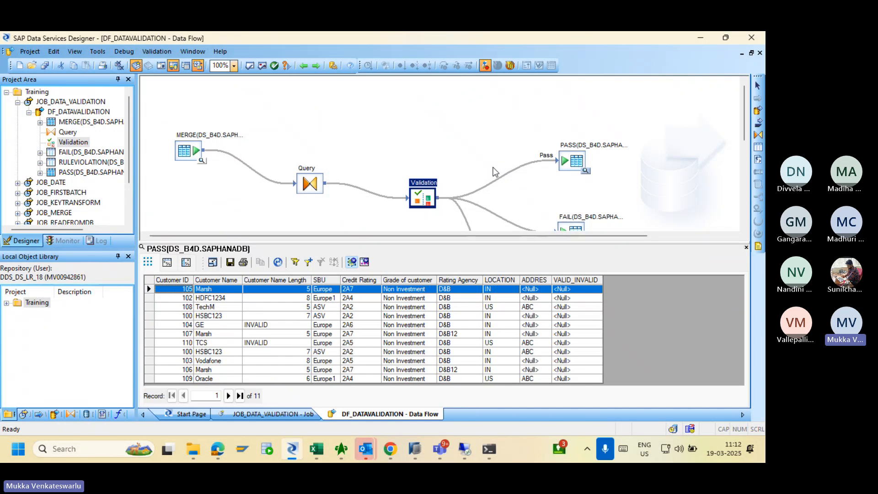
click(585, 172)
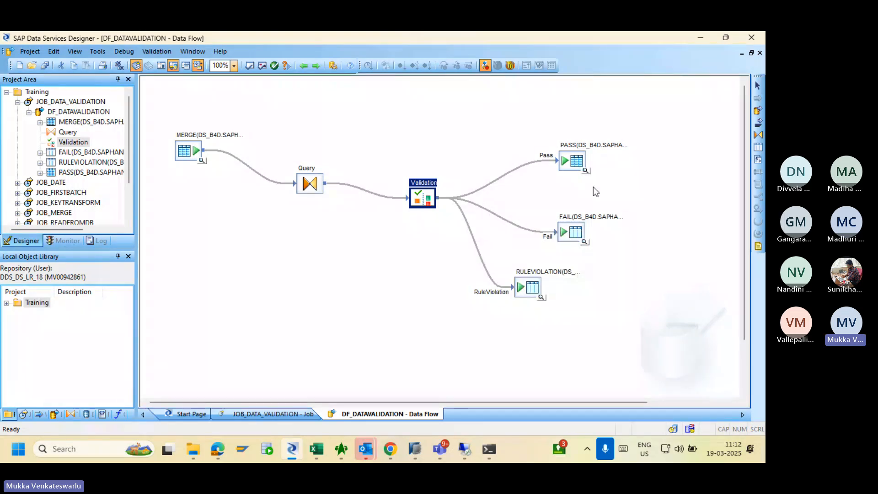
click(586, 172)
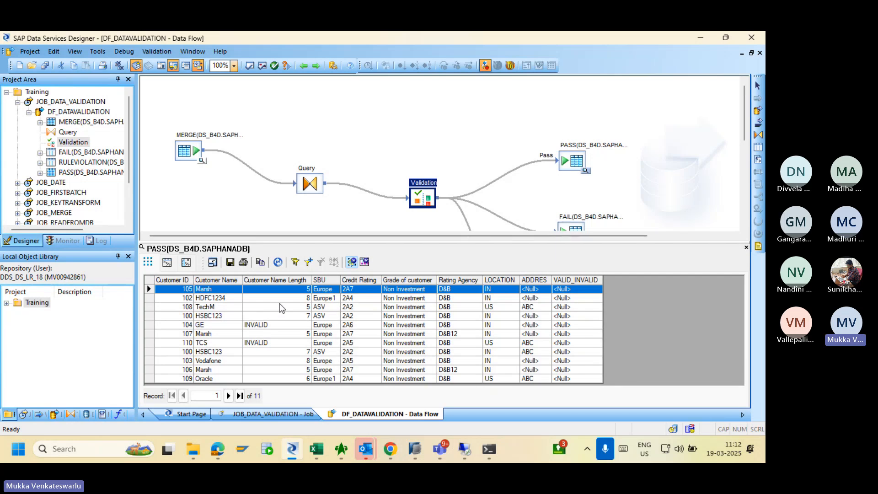
double_click(420, 200)
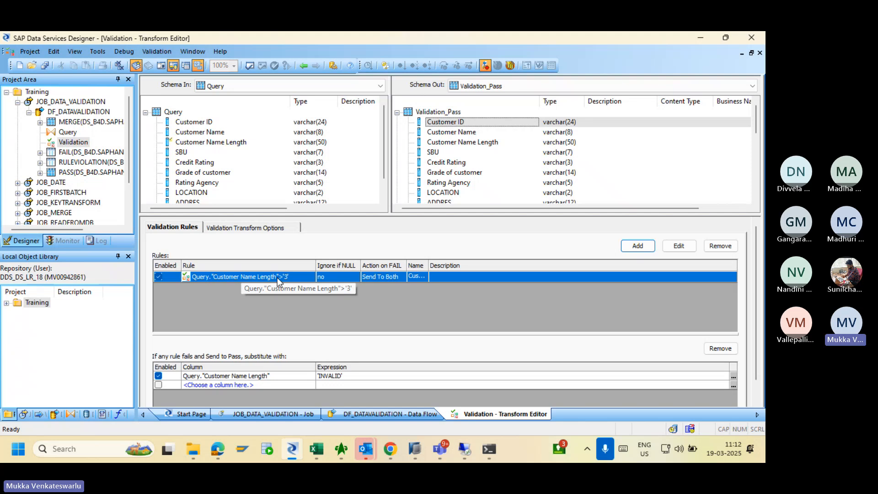
click(302, 67)
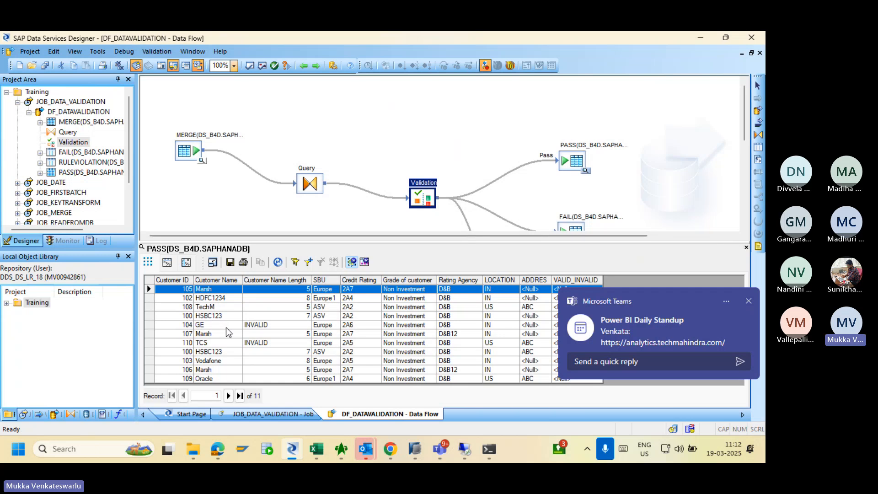
click(273, 325)
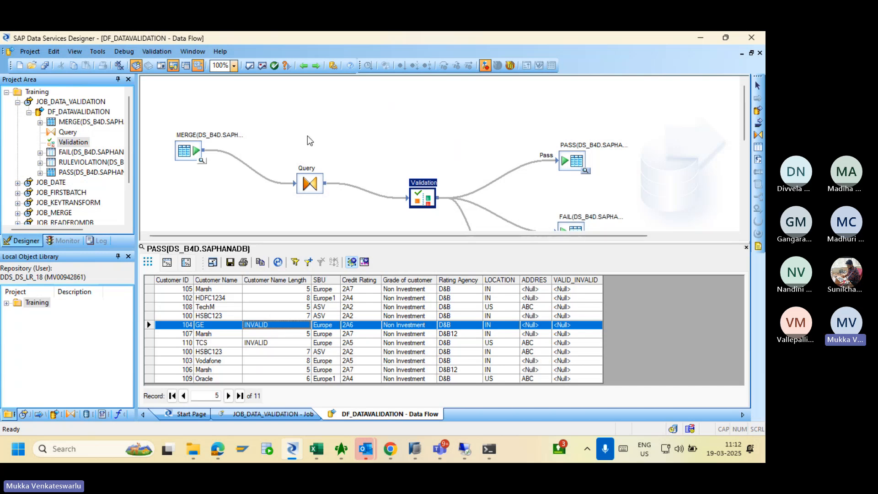
Return to the job, collapse the project tree, and start a new blank Excel workbook, Book2.
click(303, 67)
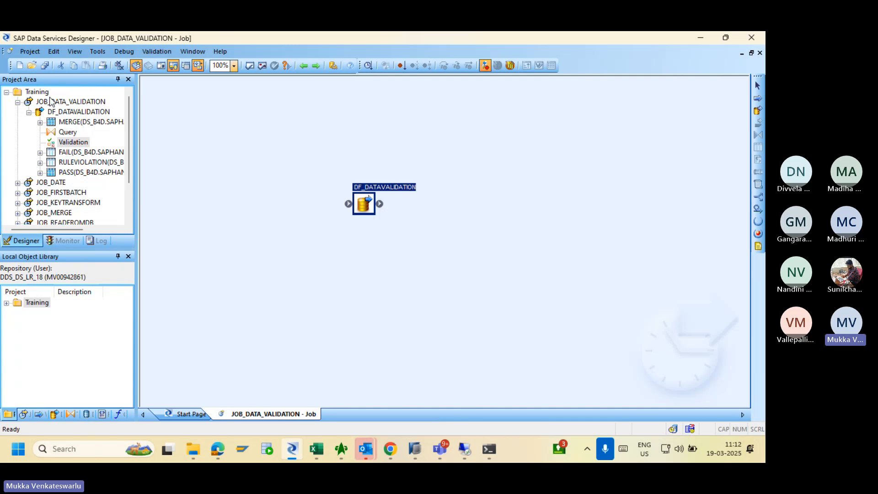
click(18, 102)
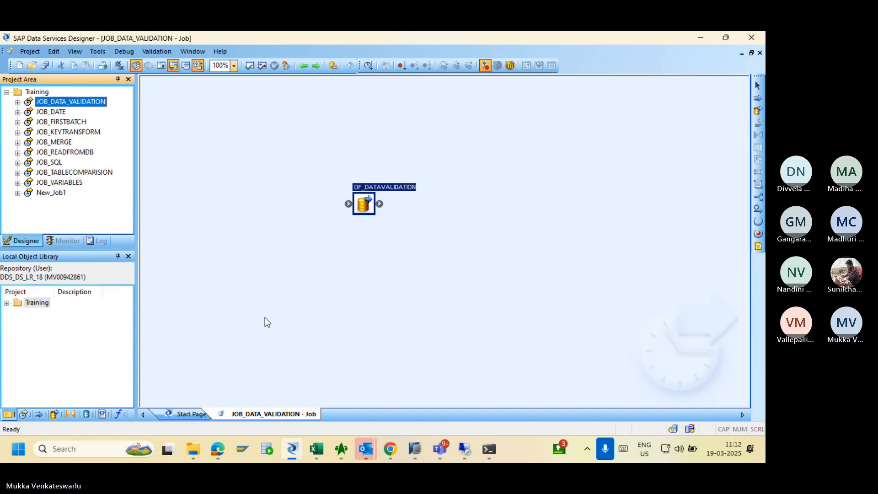
click(317, 449)
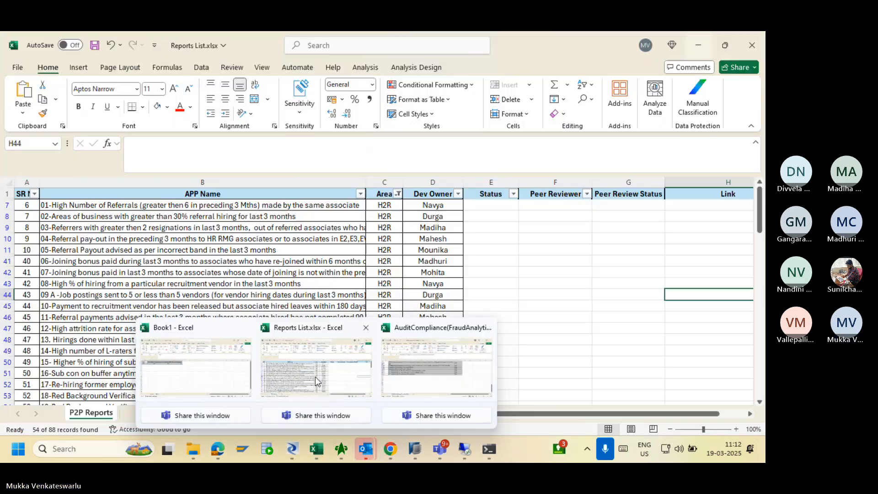
click(201, 353)
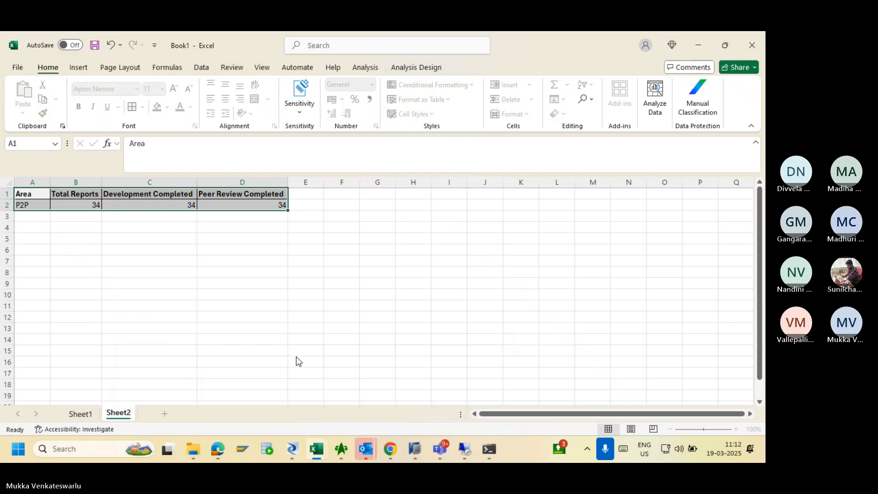
right_click(314, 449)
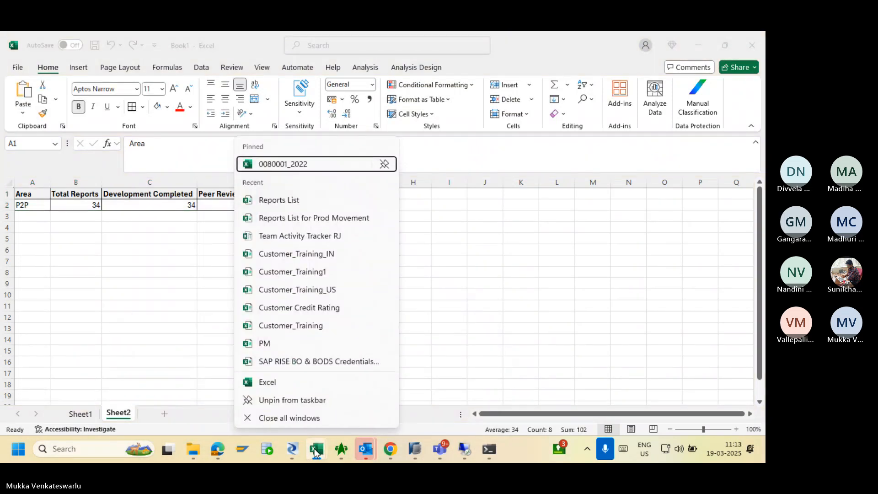
click(290, 383)
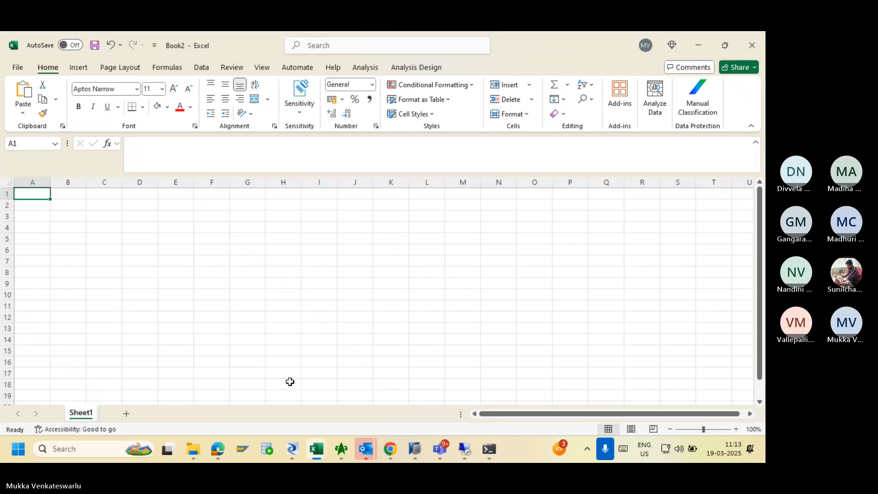
Enter 'Lookup function in BODS' in cell A2 and autofit column A to it.
click(41, 208)
text(Look)
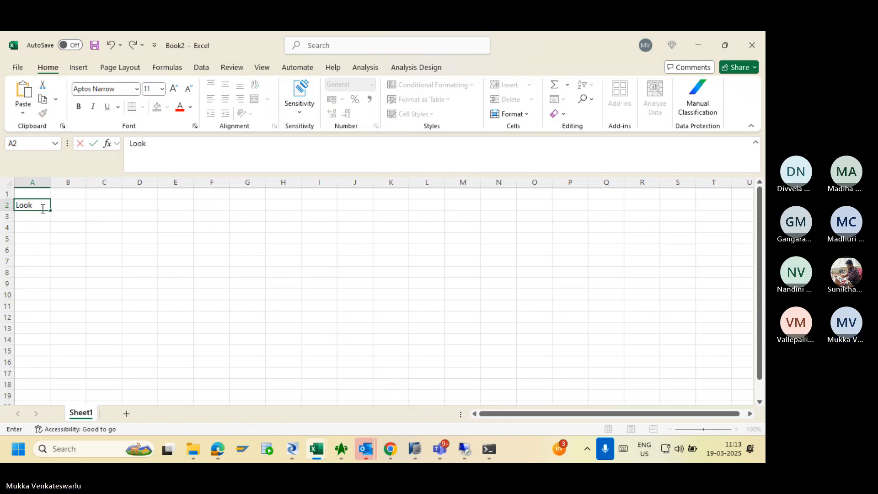
text(up funct)
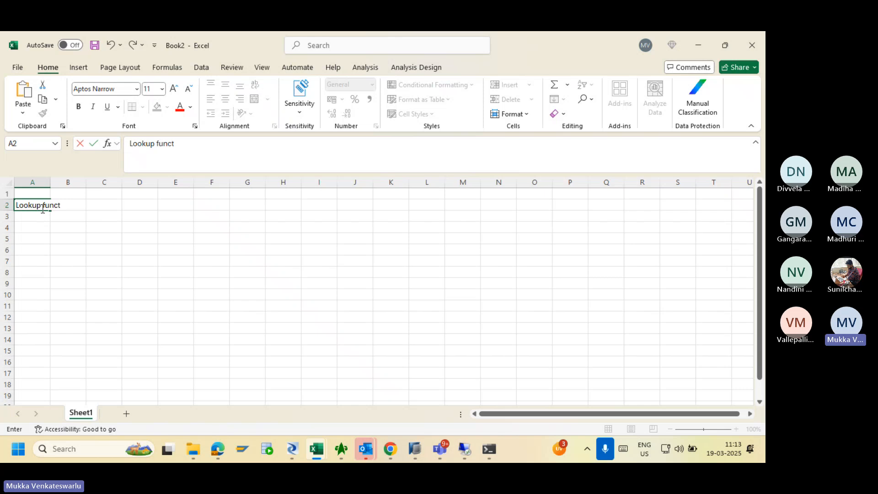
text(ion in)
text(BODS)
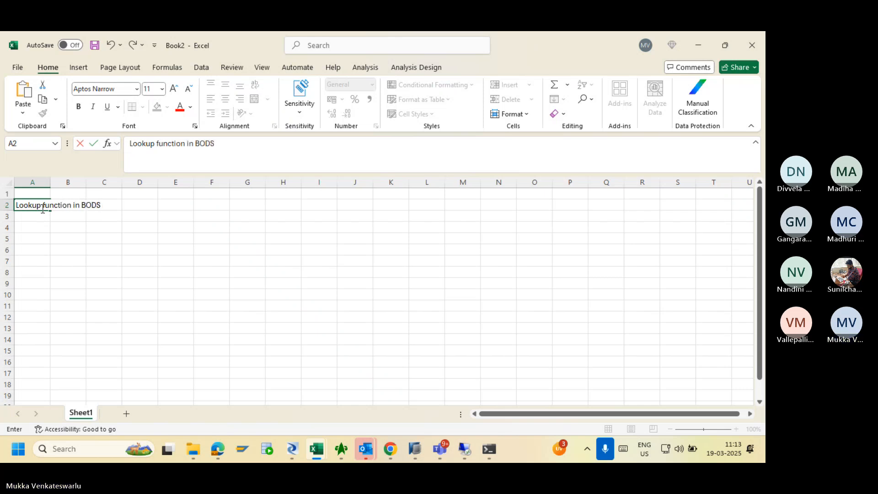
click(43, 230)
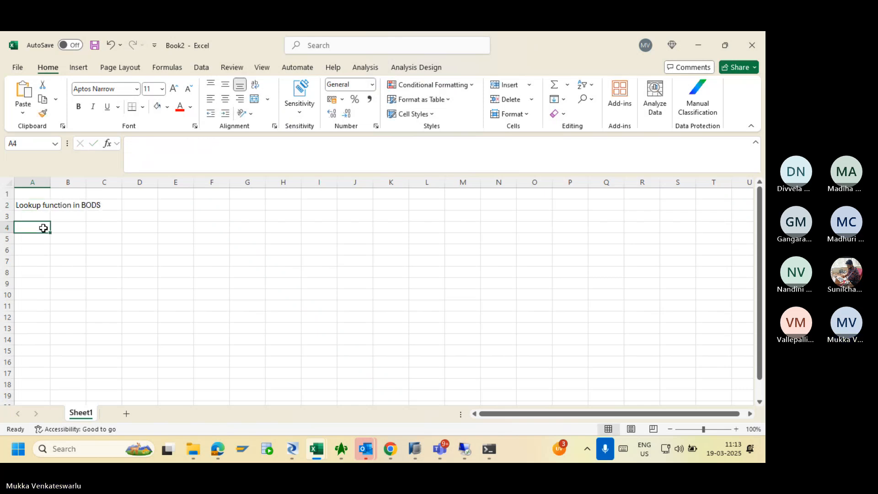
double_click(50, 183)
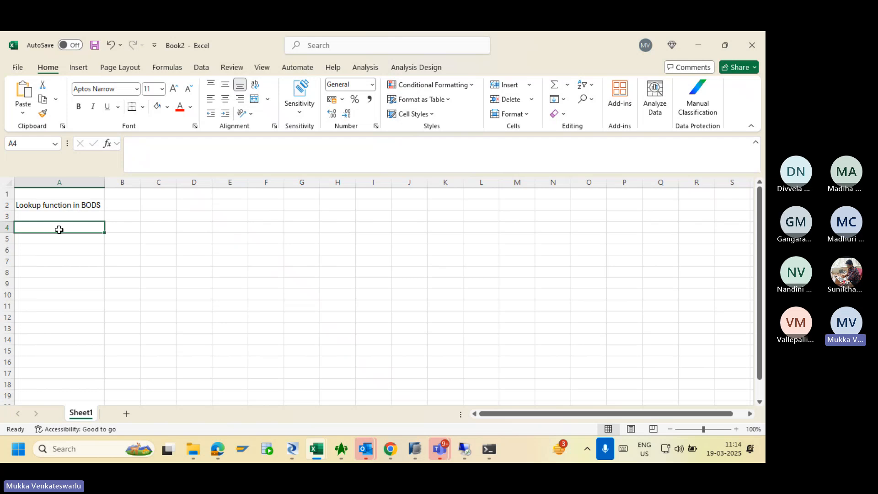
Enter Lookup, Lookup_ext and Lookup_seq in cells A4 to A6.
text(L)
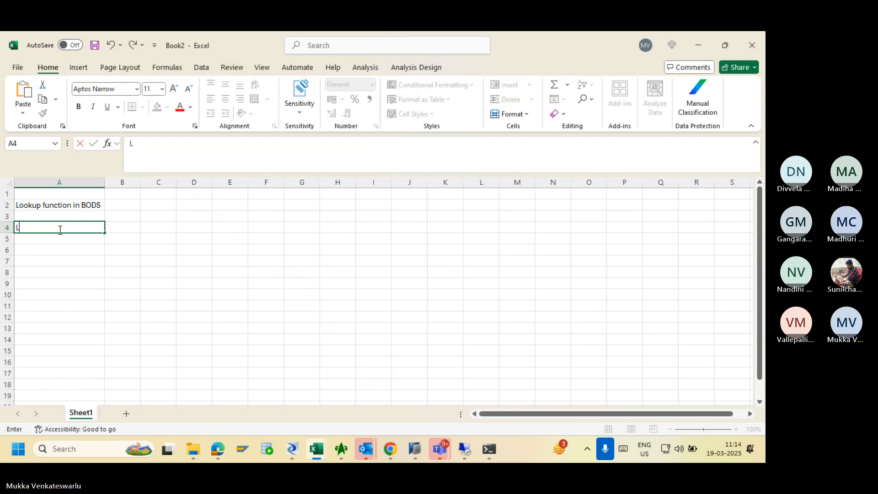
text(ook)
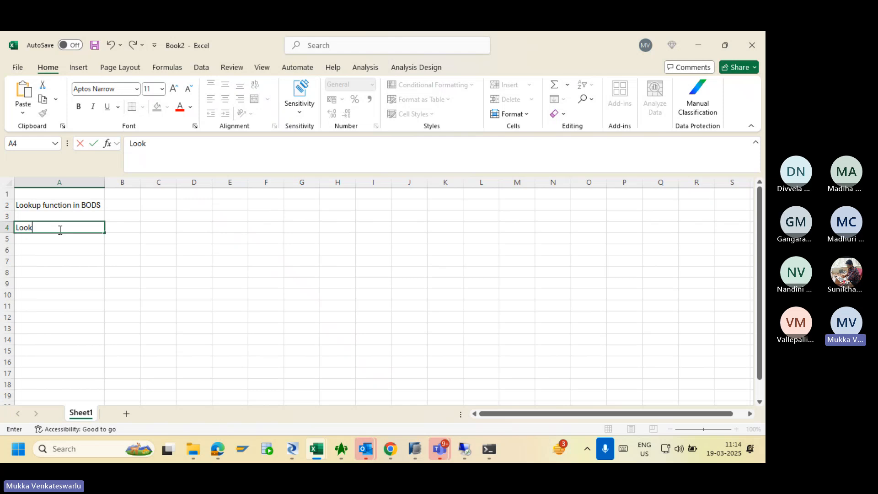
text(up)
key(Return)
text(Lookup)
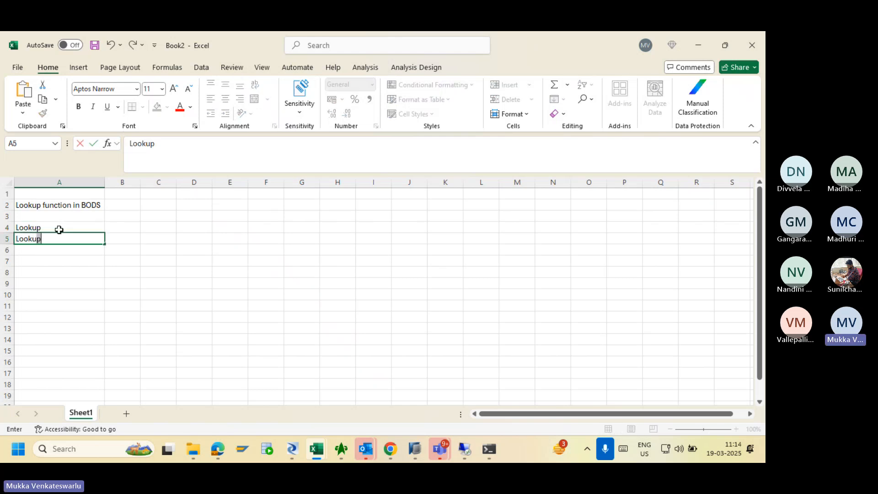
text(_ext)
key(Return)
text(Look)
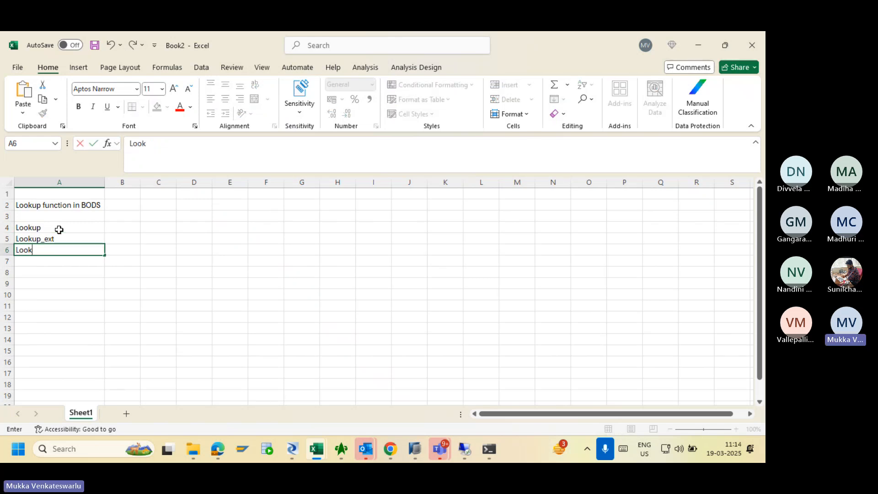
text(up_seq)
key(Return)
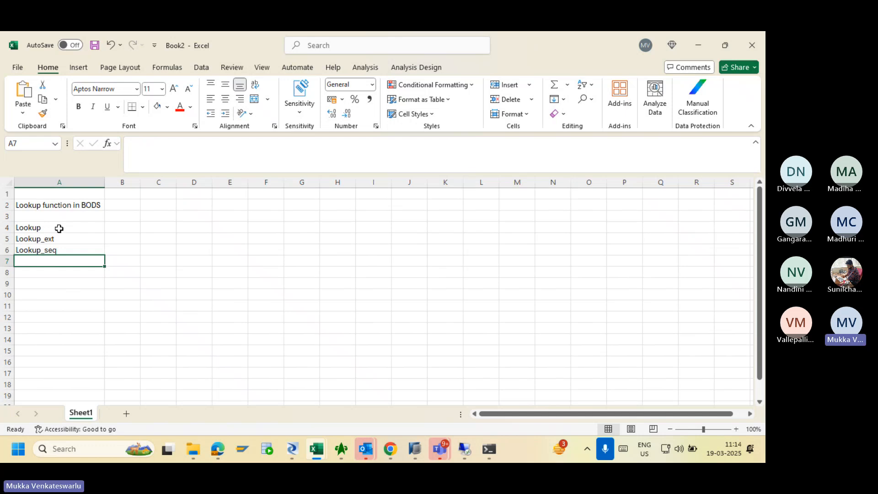
Select the three lookup names in A4:A6, then go back to Data Services Designer.
drag(59, 228, 62, 247)
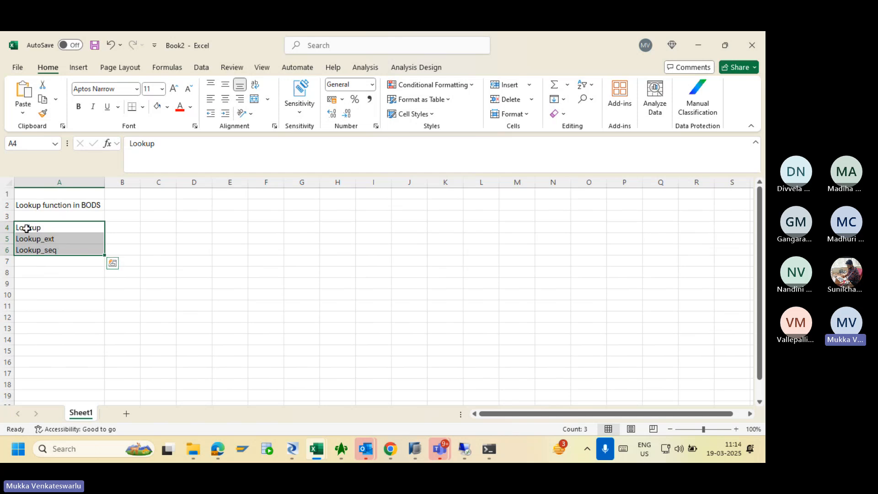
click(42, 251)
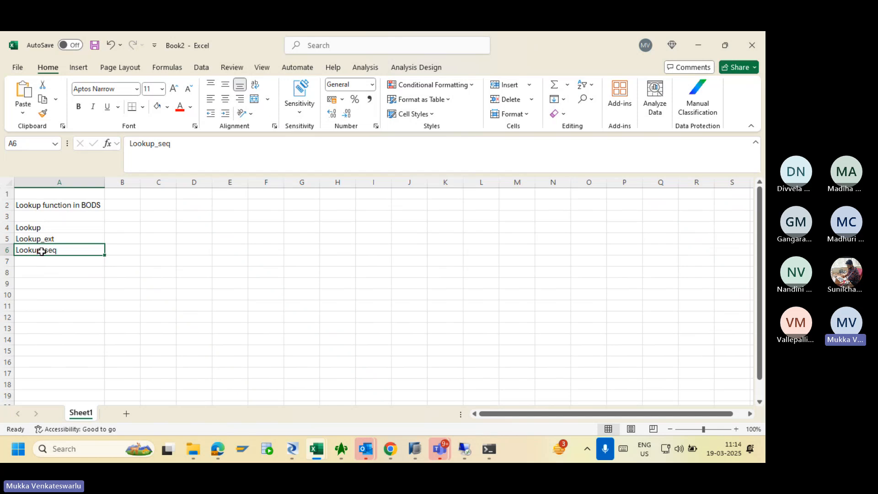
drag(34, 228, 37, 236)
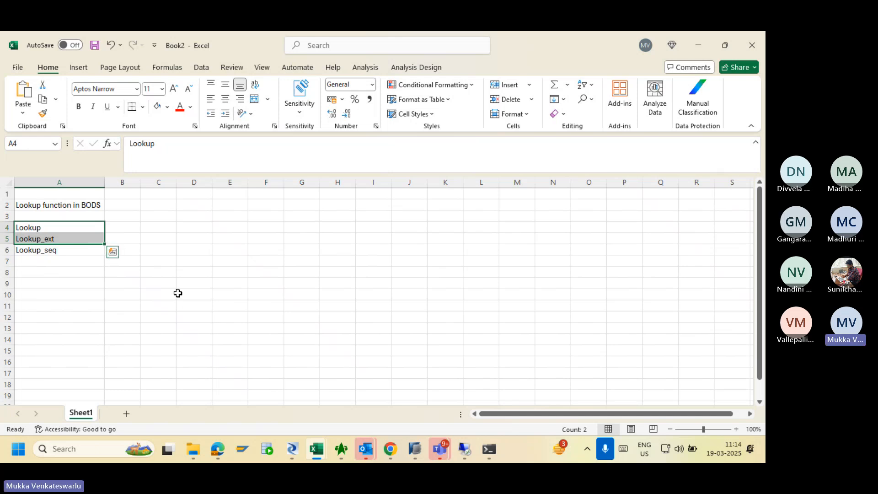
click(52, 230)
drag(52, 229, 50, 243)
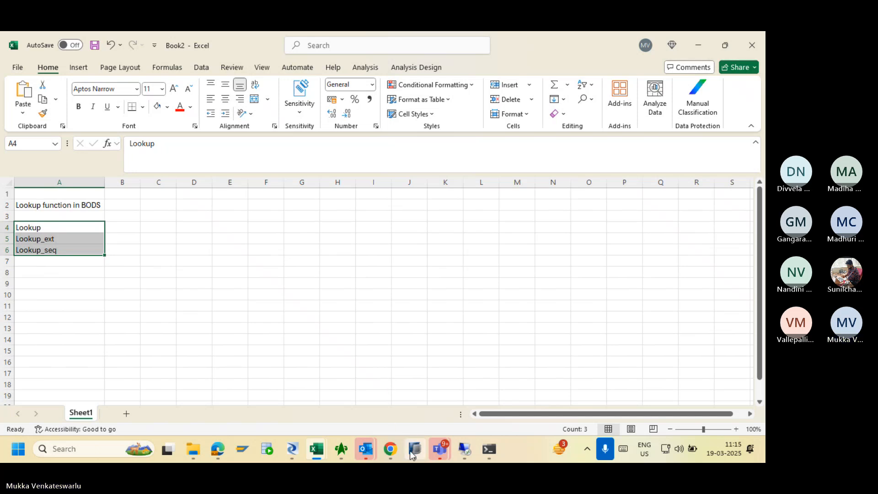
click(293, 456)
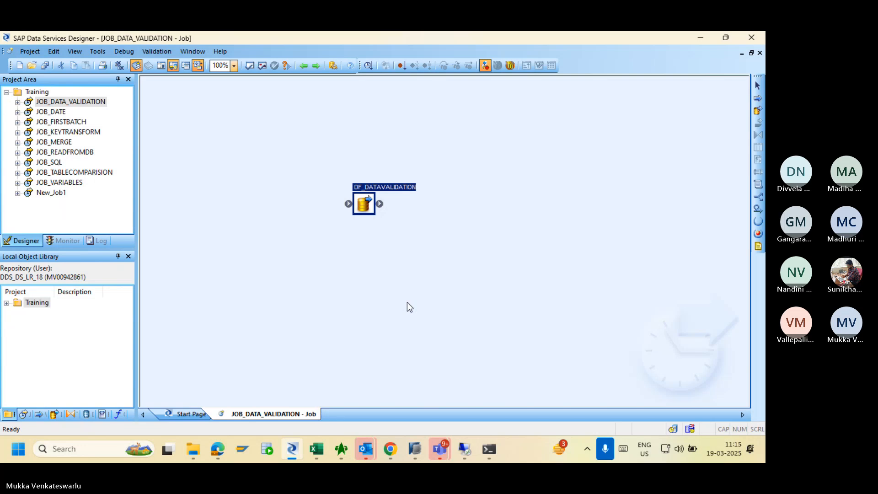
In HANA Studio, expand B4D's SAPHANADB catalog and open a data preview of the MERGE table.
click(414, 449)
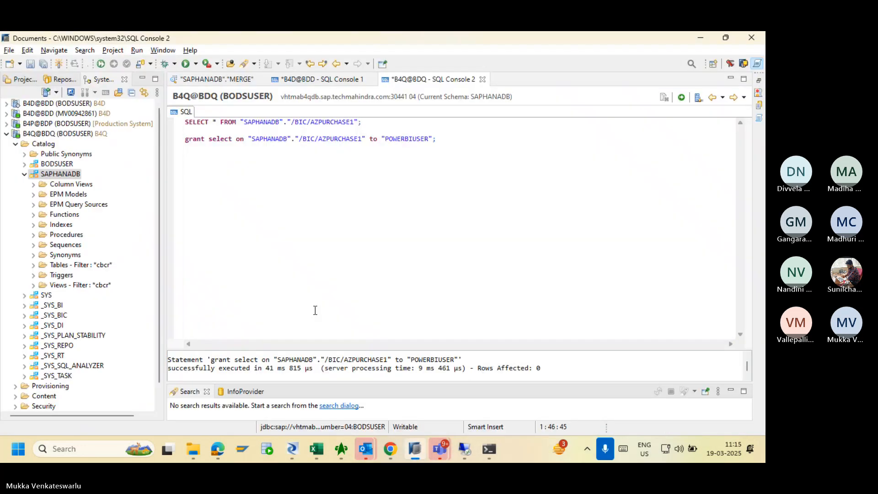
click(7, 134)
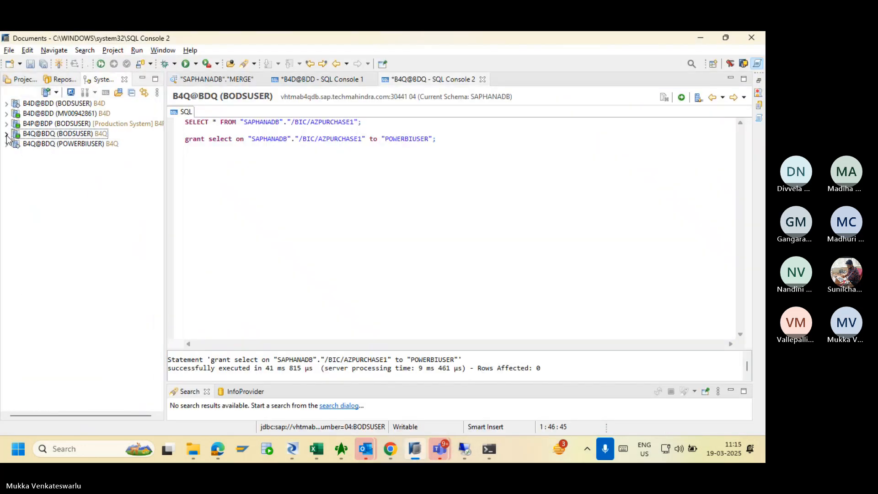
click(6, 105)
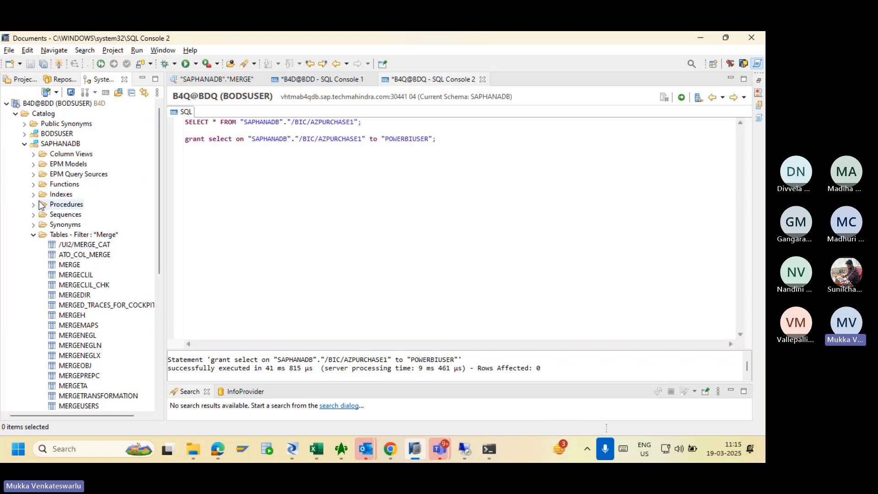
right_click(106, 236)
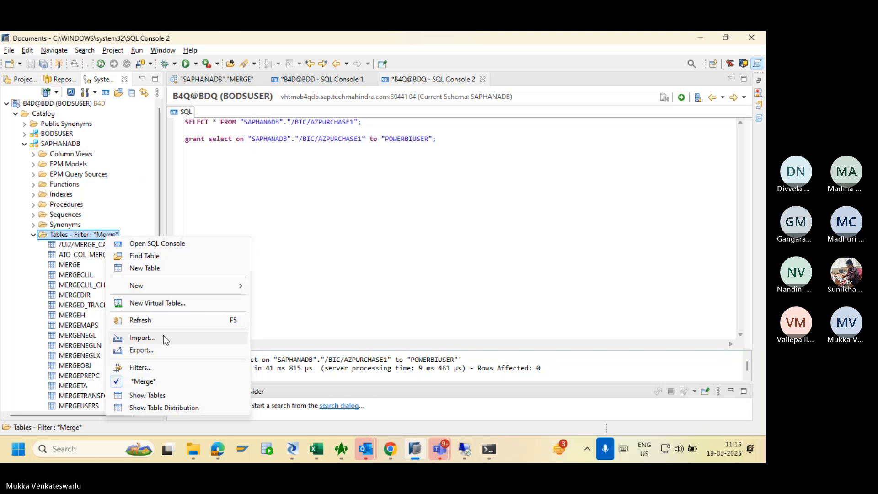
click(69, 265)
right_click(69, 267)
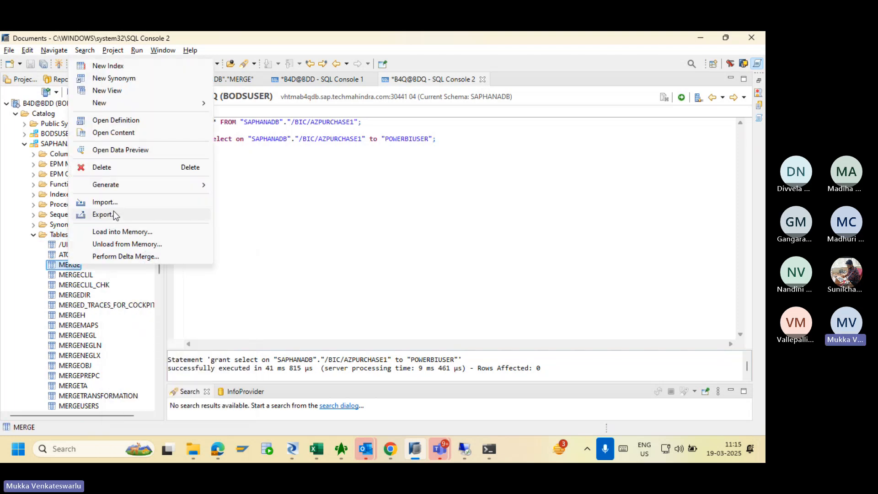
click(130, 150)
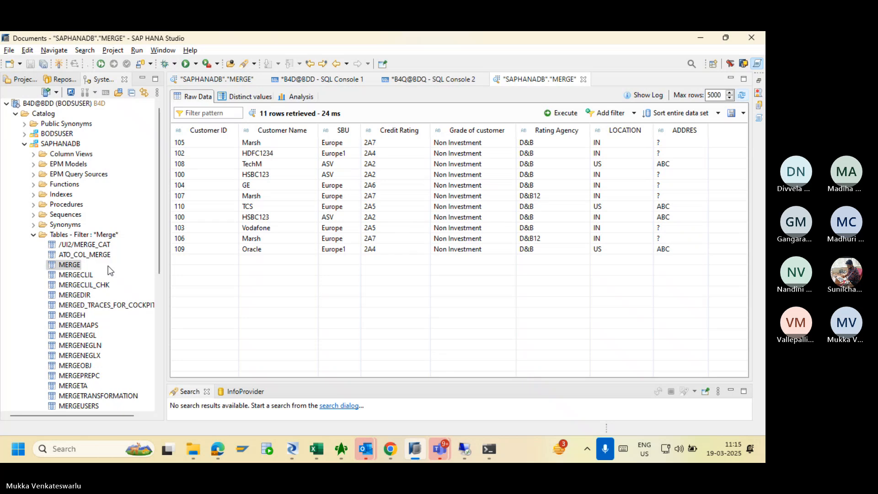
right_click(99, 235)
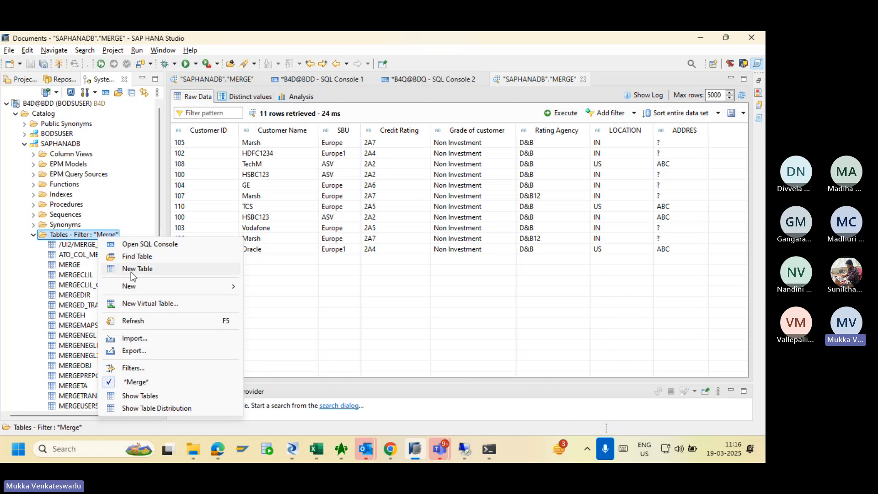
Filter the tables list by CUST, then refine the filter pattern to DIM_cust.
click(168, 368)
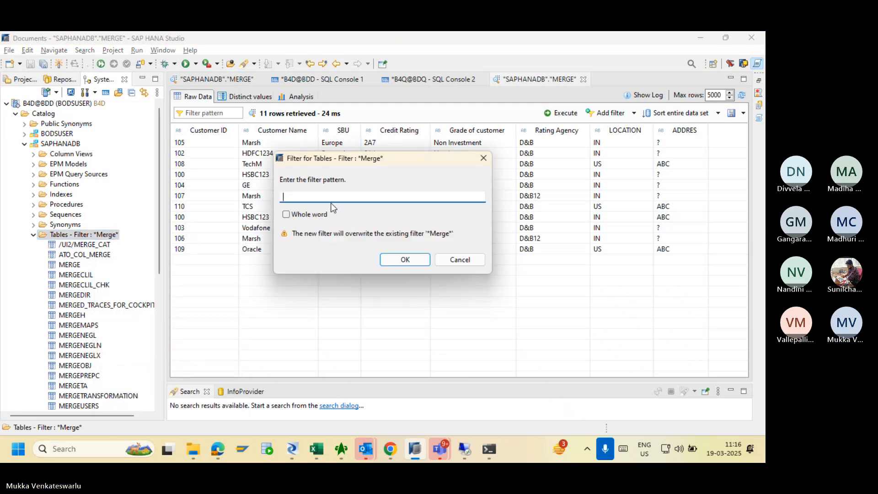
text(CUST)
click(413, 257)
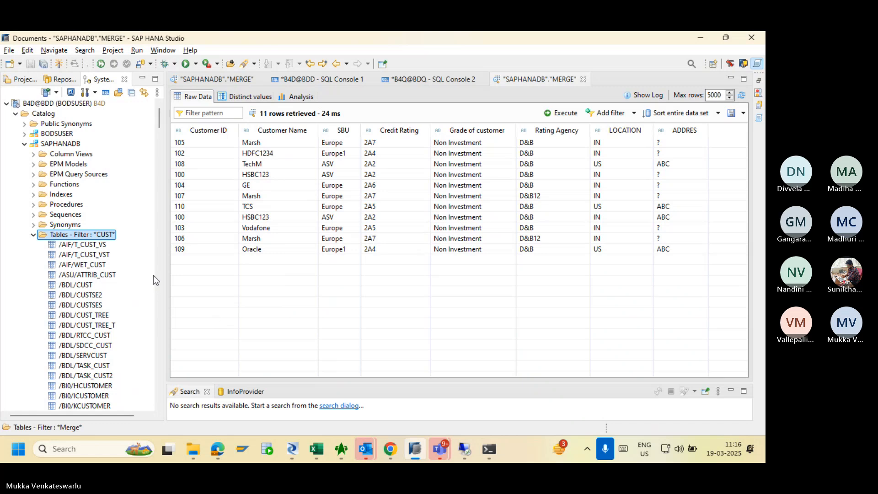
right_click(101, 236)
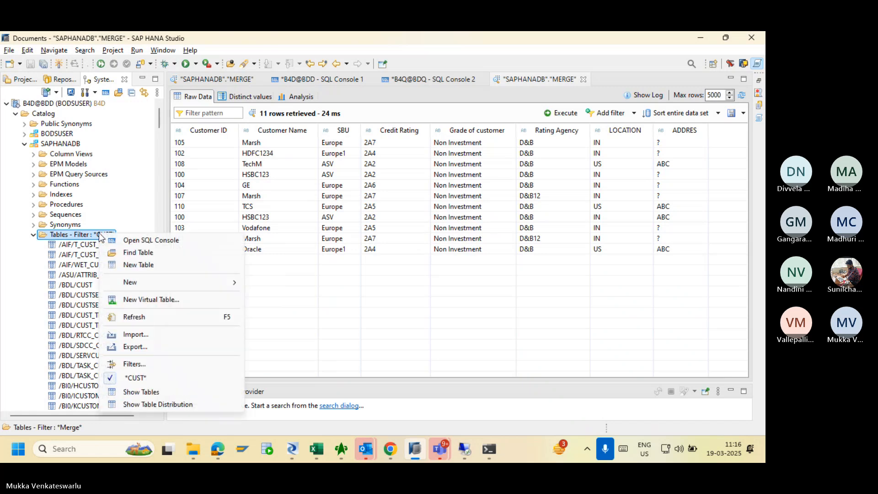
click(151, 365)
text(DIM_)
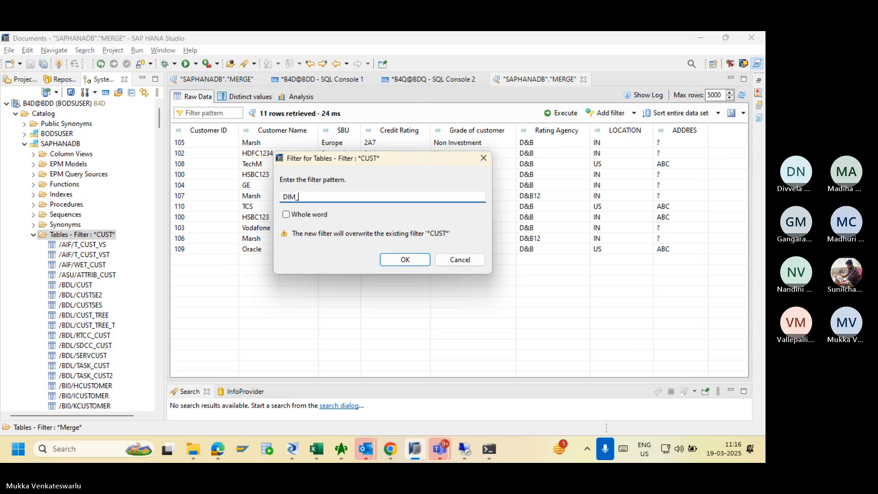
text(cust)
key(Return)
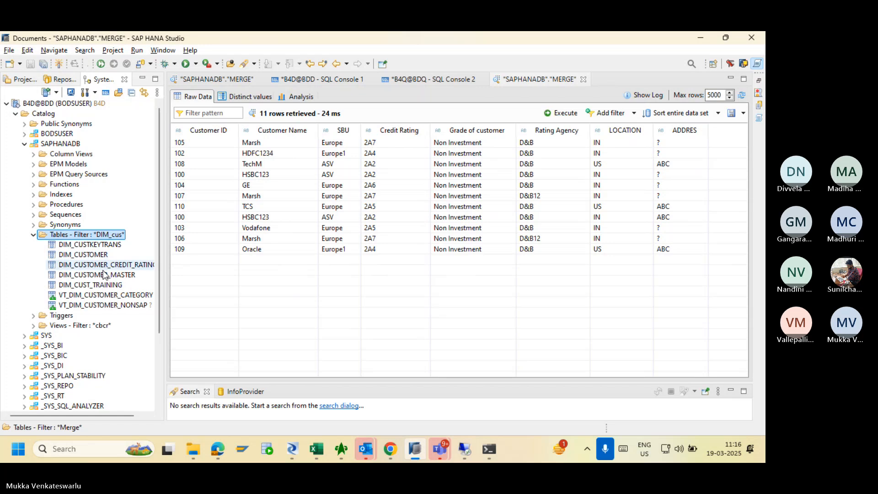
Open a data preview of DIM_CUST_TRAINING and compare it with the MERGE preview.
right_click(105, 284)
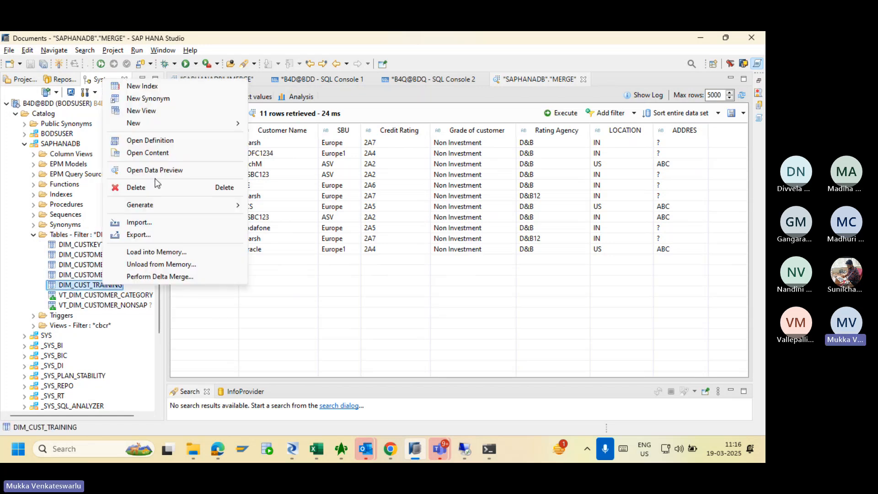
click(155, 171)
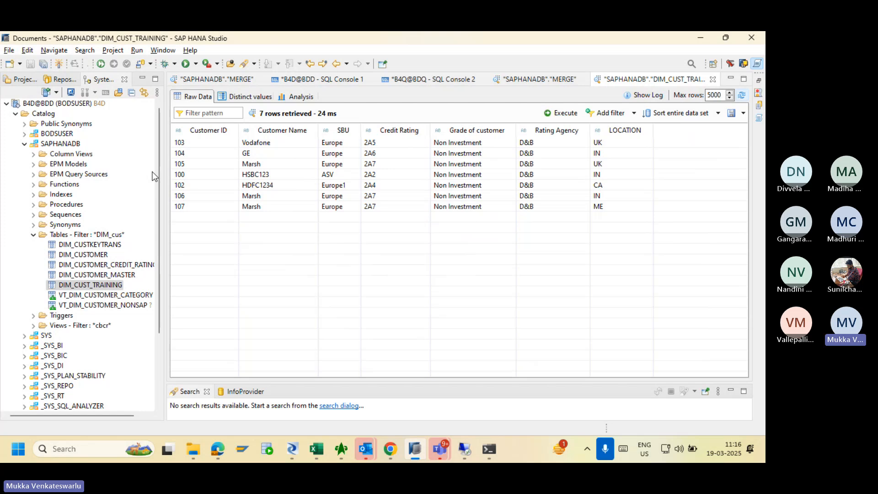
click(542, 83)
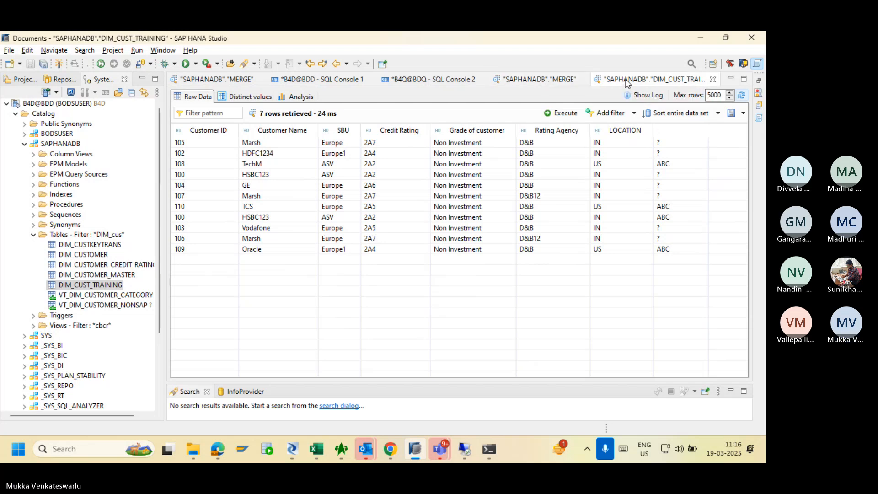
click(545, 80)
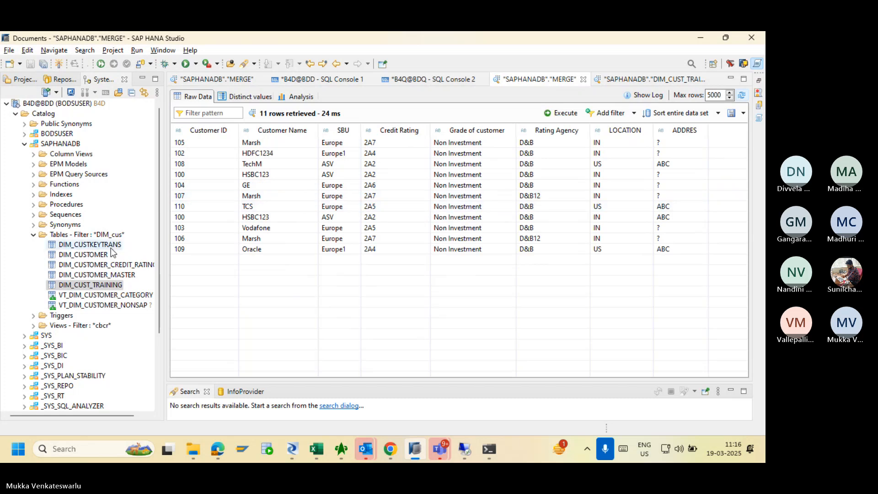
Preview and close DIM_CUSTKEYTRANS, recheck the DIM_CUST_TRAINING and MERGE previews, then return to Designer.
right_click(110, 244)
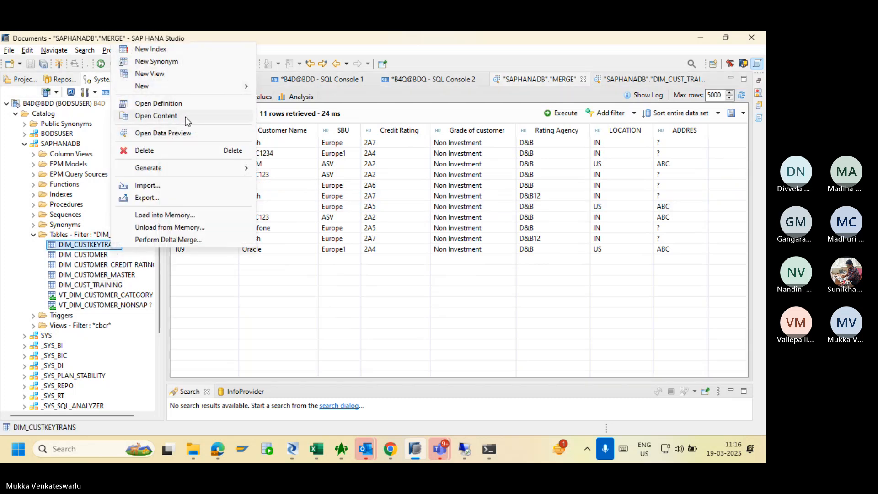
click(191, 138)
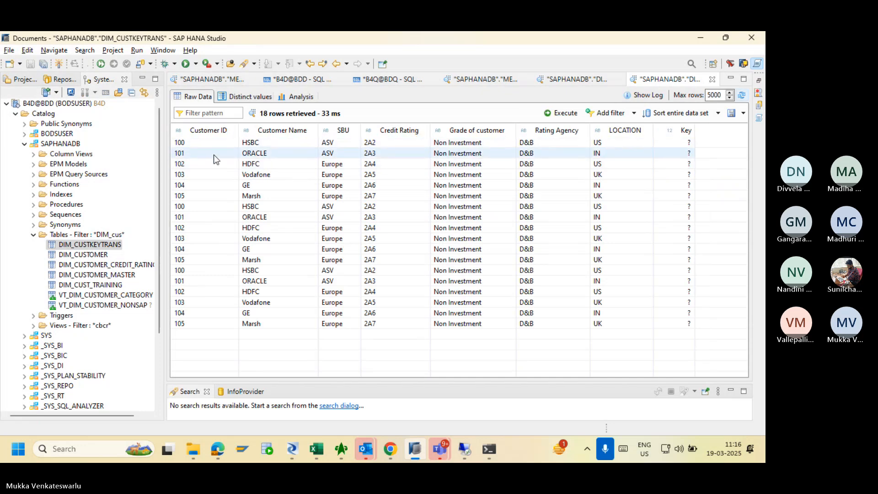
click(711, 79)
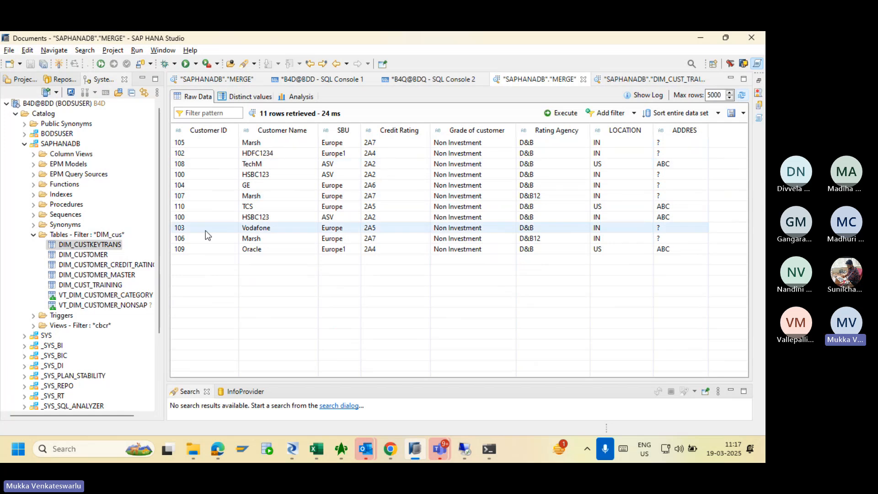
click(104, 245)
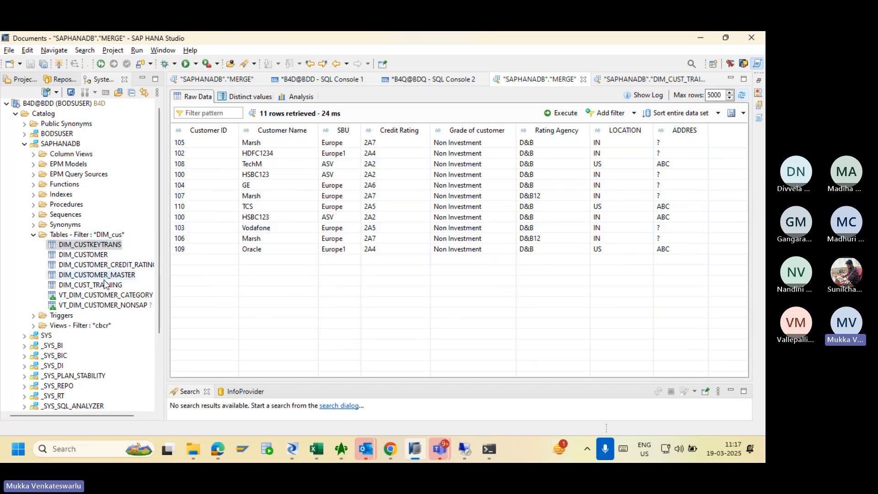
click(98, 286)
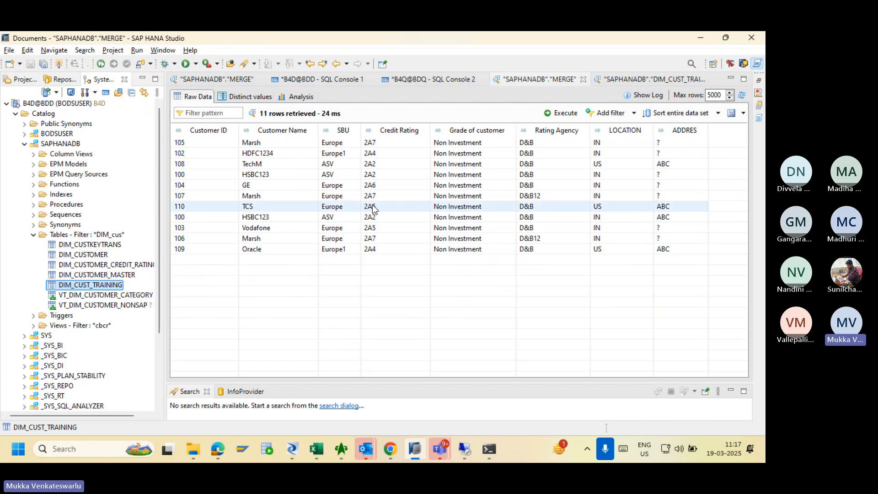
click(612, 81)
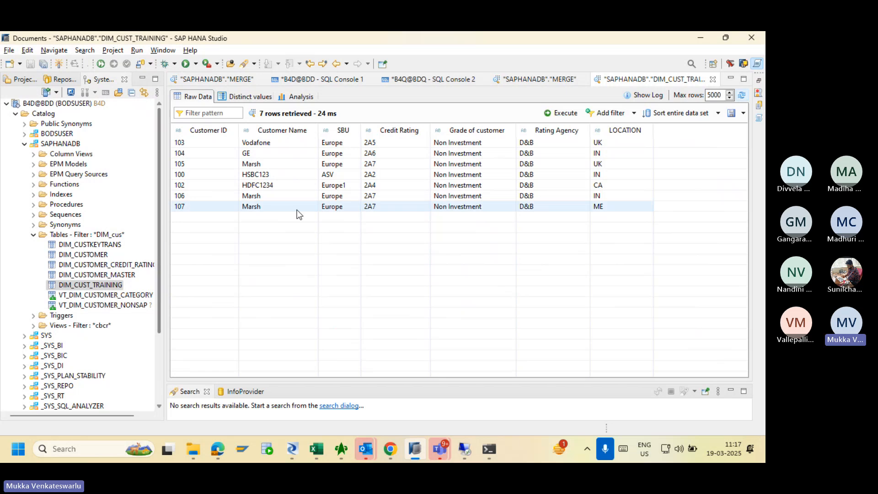
click(549, 82)
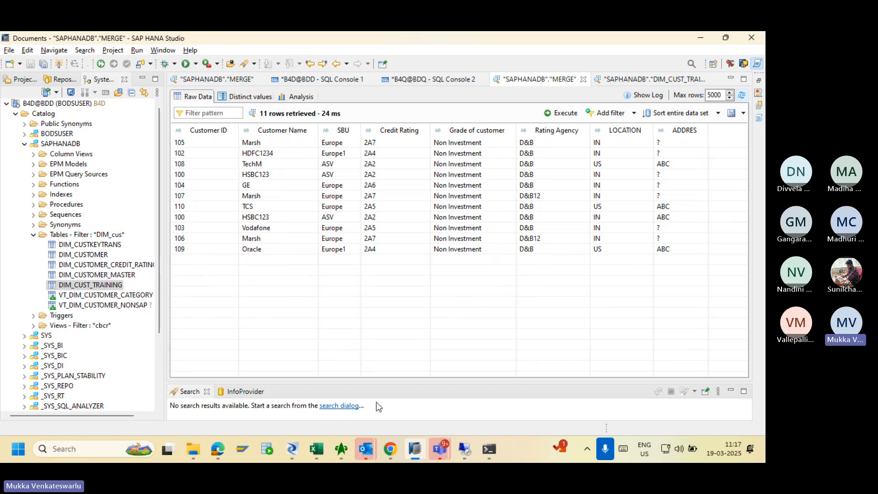
click(287, 448)
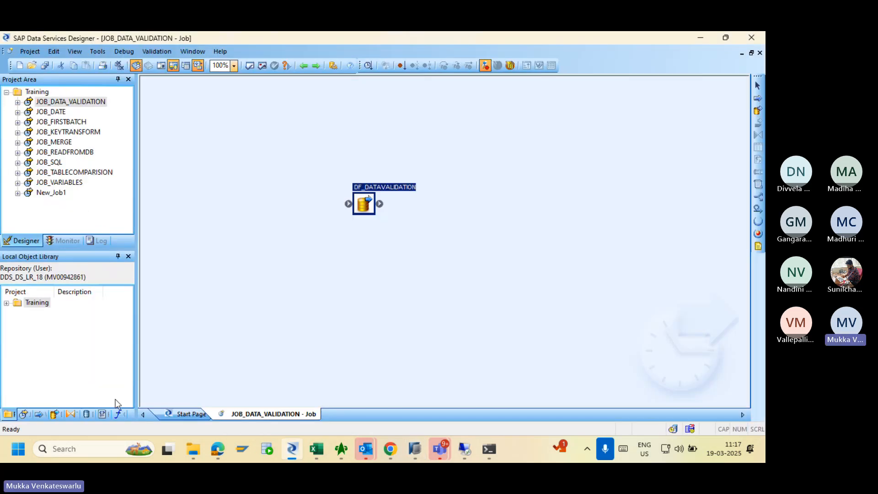
Create a new batch job named JOB_LOOKUPFUN in the Training project.
click(85, 414)
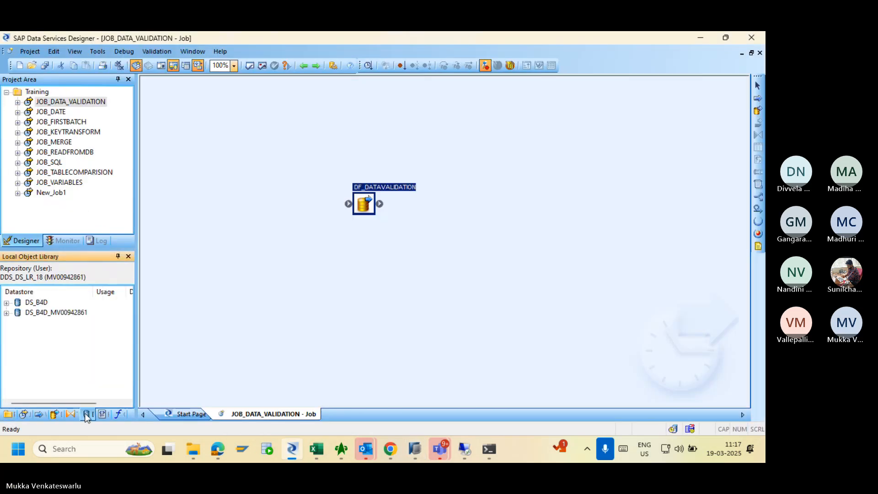
right_click(40, 92)
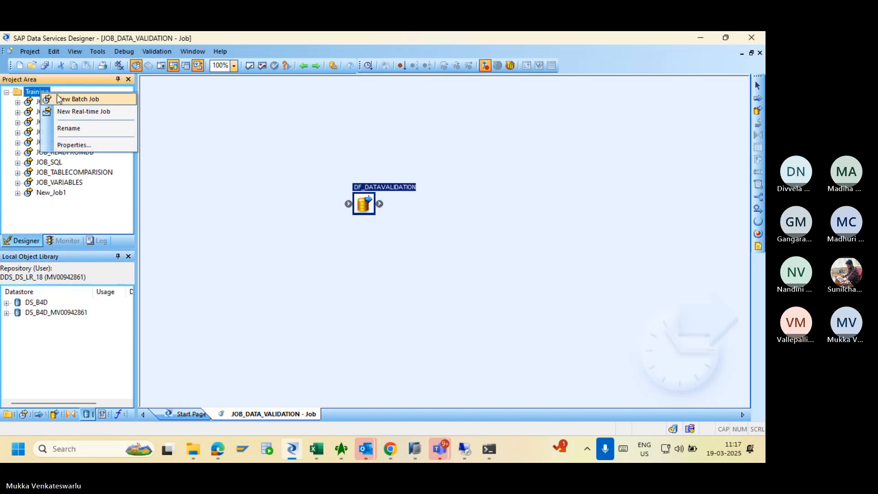
click(57, 95)
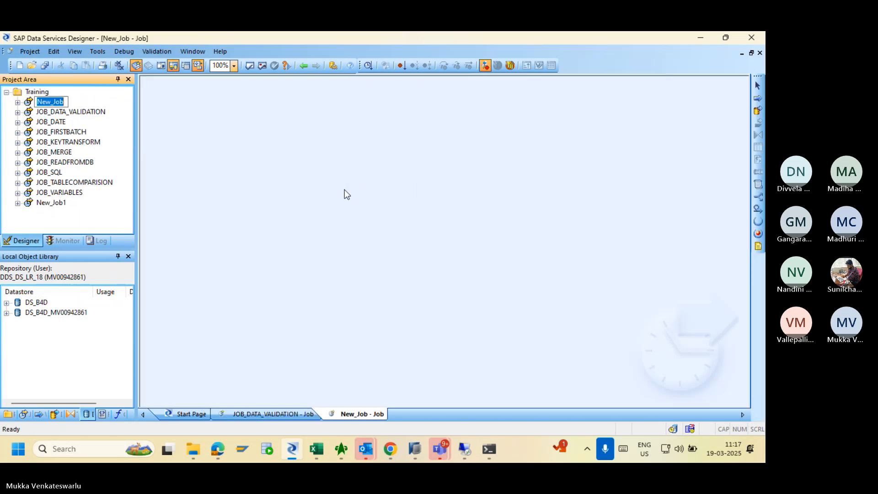
text(JOB)
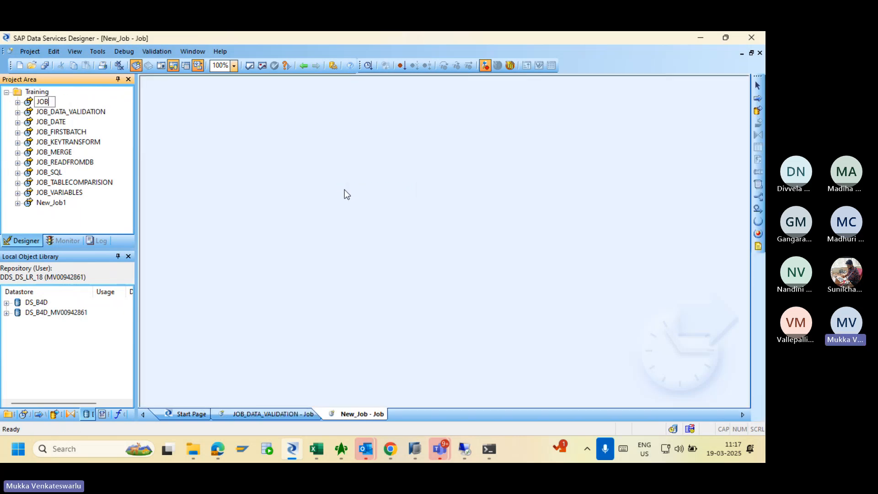
text(_LOOKUPFUN)
key(Return)
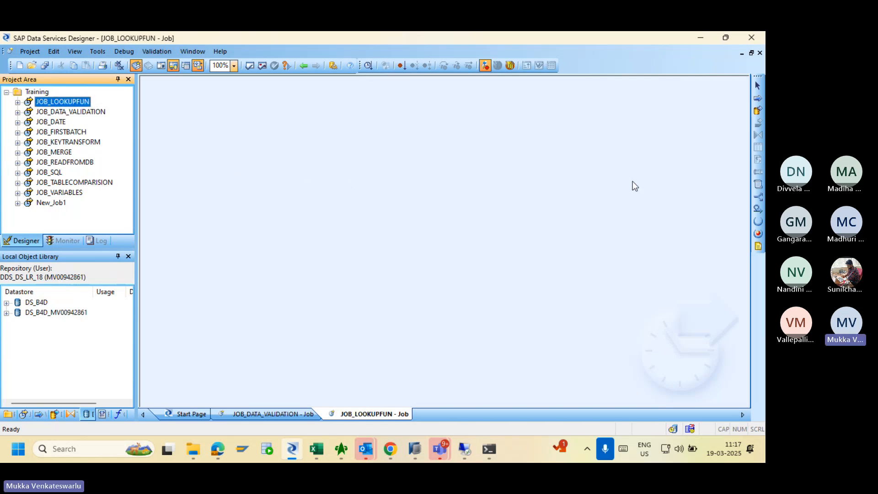
Add a data flow named DF_LOOKUP to the job and open it.
click(758, 110)
click(333, 168)
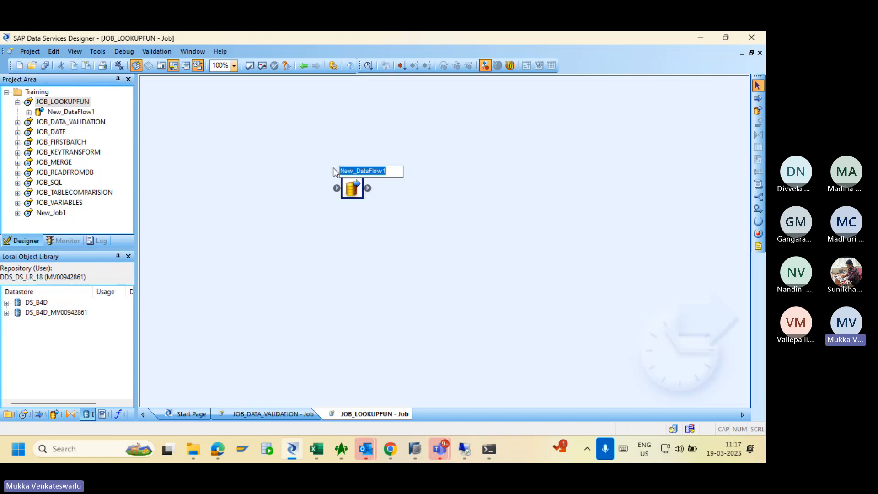
text(DF)
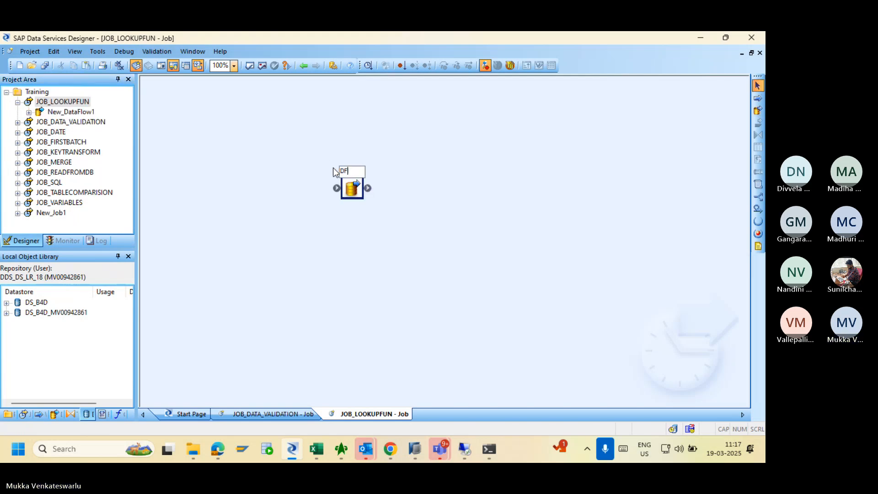
text(_Look)
key(BackSpace)
key(BackSpace)
key(BackSpace)
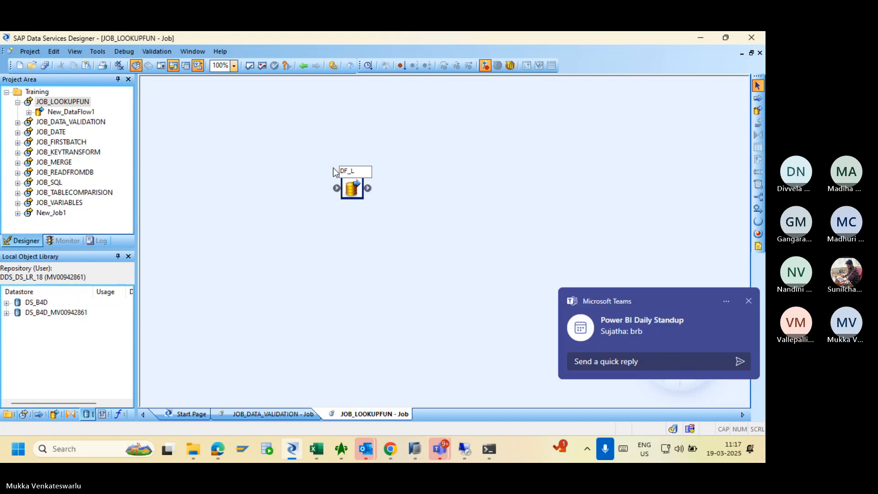
text(OOKUP)
key(Return)
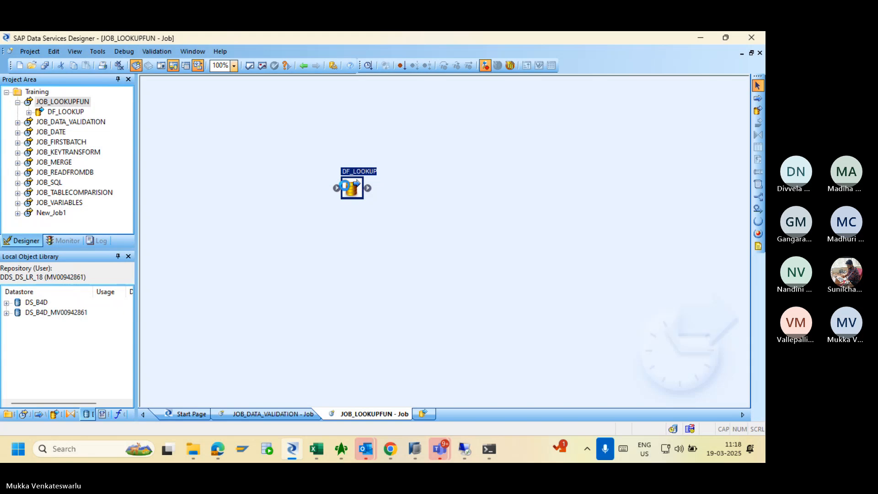
double_click(354, 188)
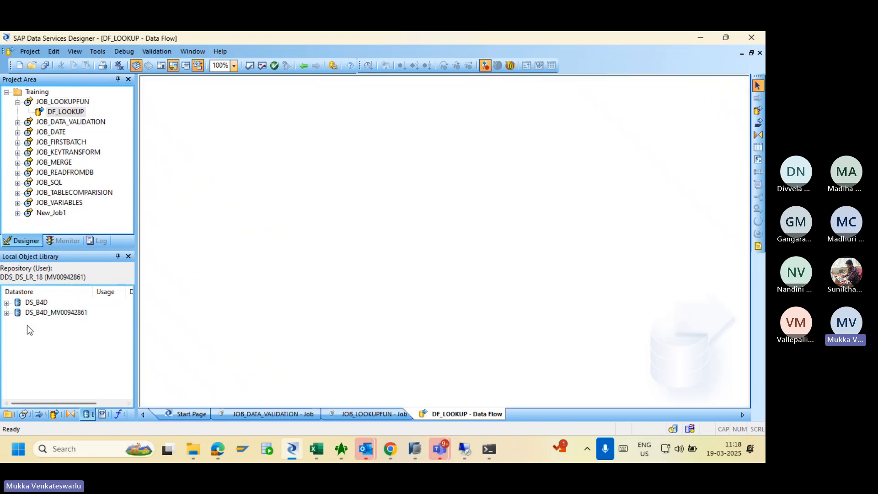
Drag DIM_CUST_TRAINING from DS_B4D tables into DF_LOOKUP as its source and preview its rows.
click(6, 303)
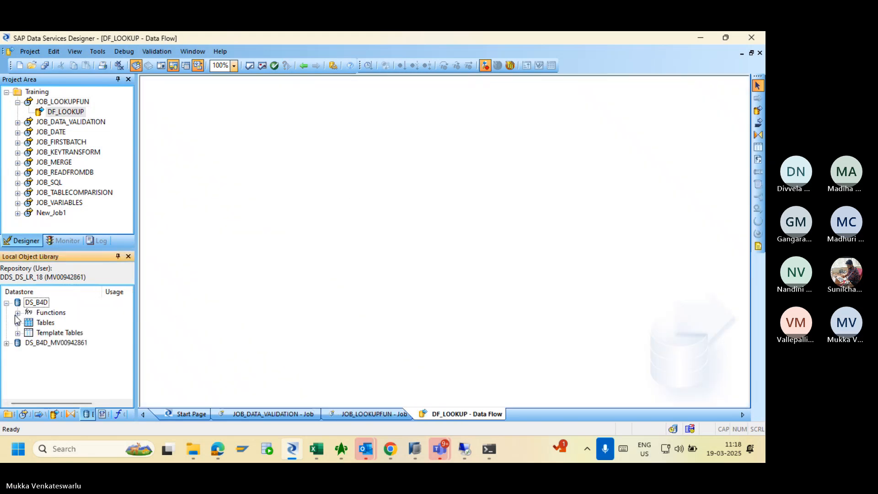
click(18, 322)
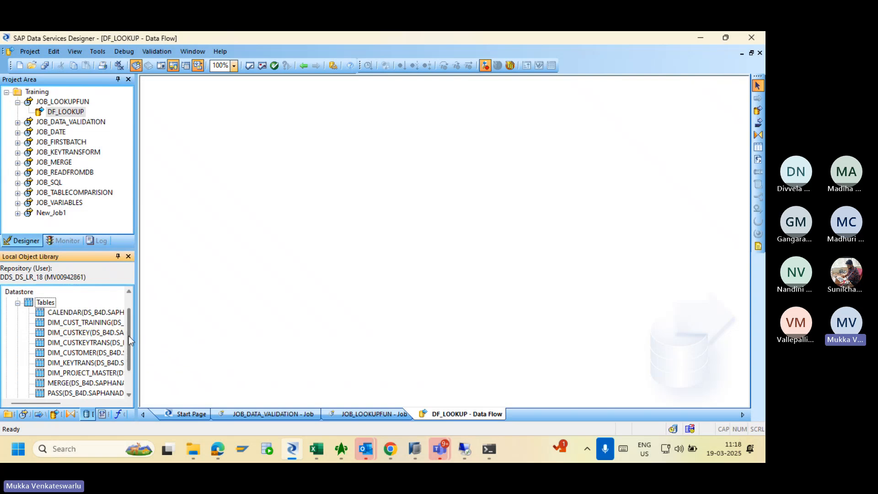
drag(128, 336, 128, 344)
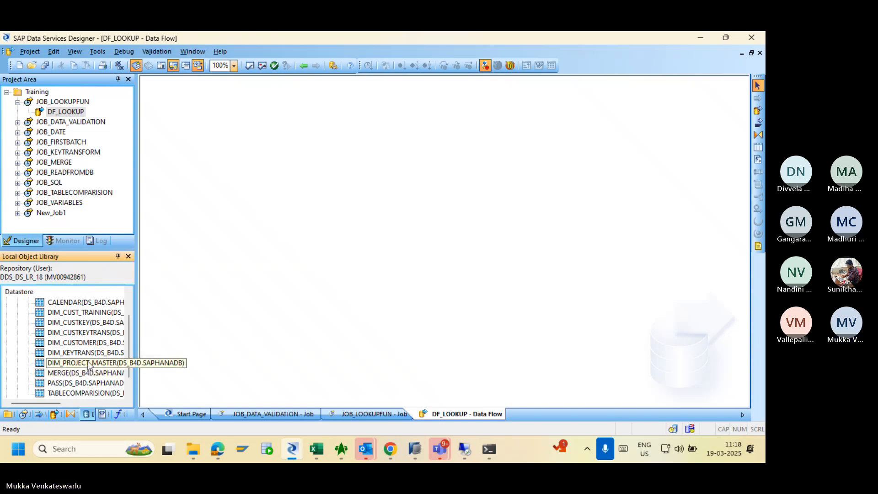
key(alt+Tab)
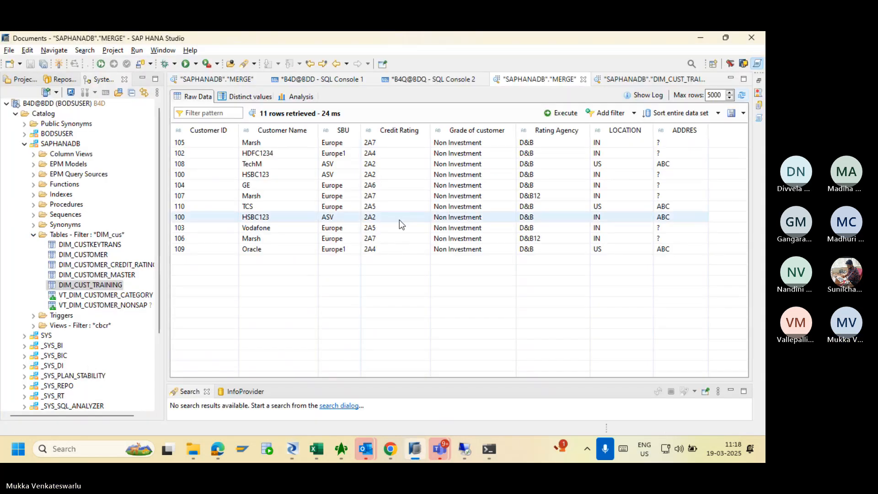
key(alt+Tab)
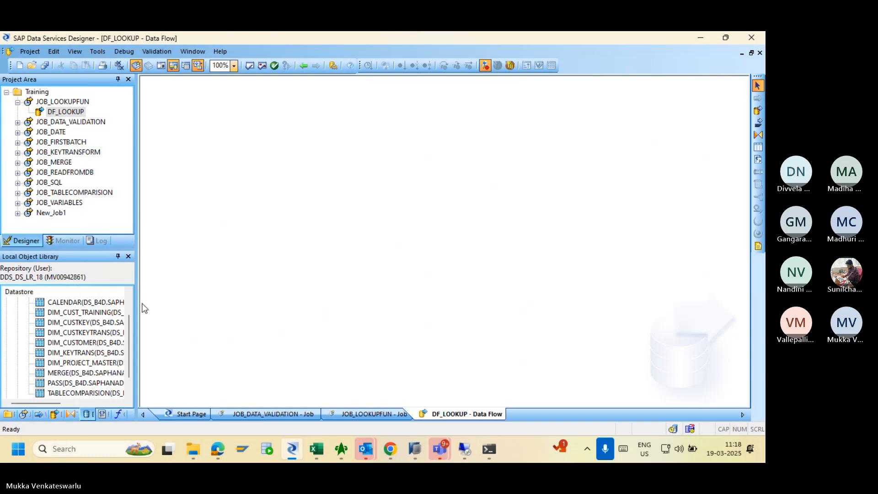
drag(87, 313, 182, 155)
click(188, 157)
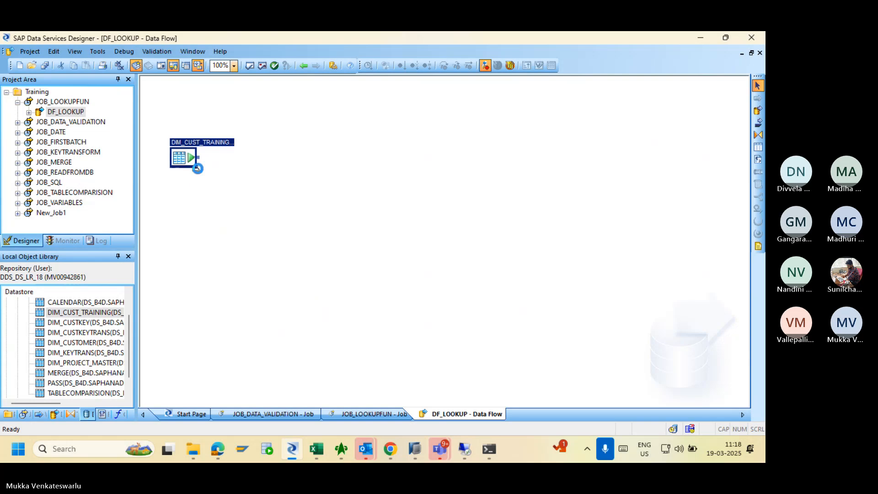
click(198, 169)
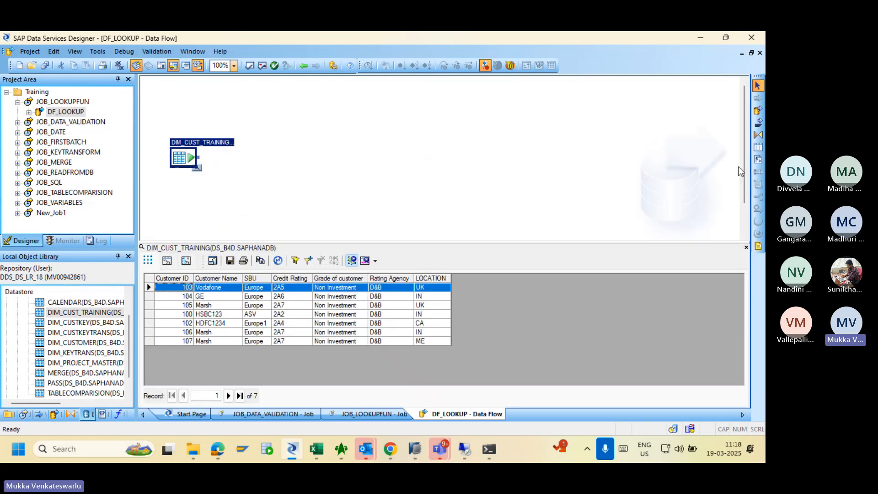
Add a Query transform and connect the DIM_CUST_TRAINING source to it.
click(758, 134)
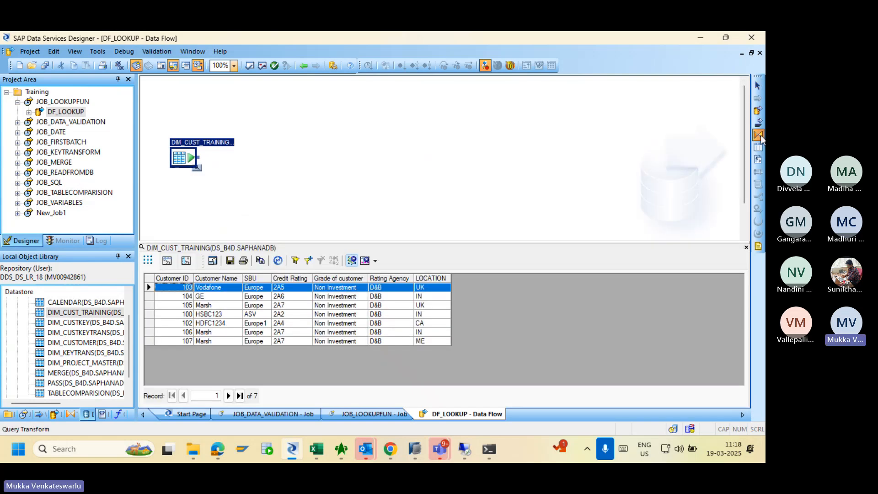
click(302, 160)
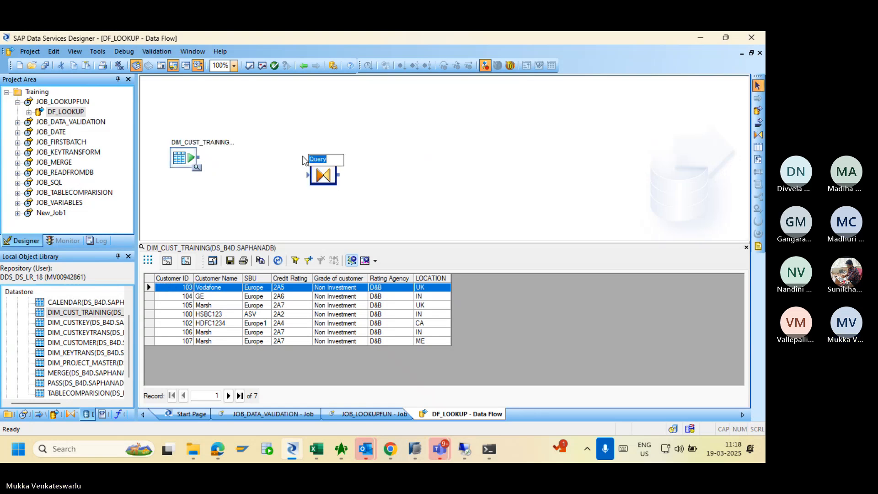
mouse_move(197, 157)
mouse_down()
mouse_move(293, 184)
mouse_move(314, 180)
mouse_up()
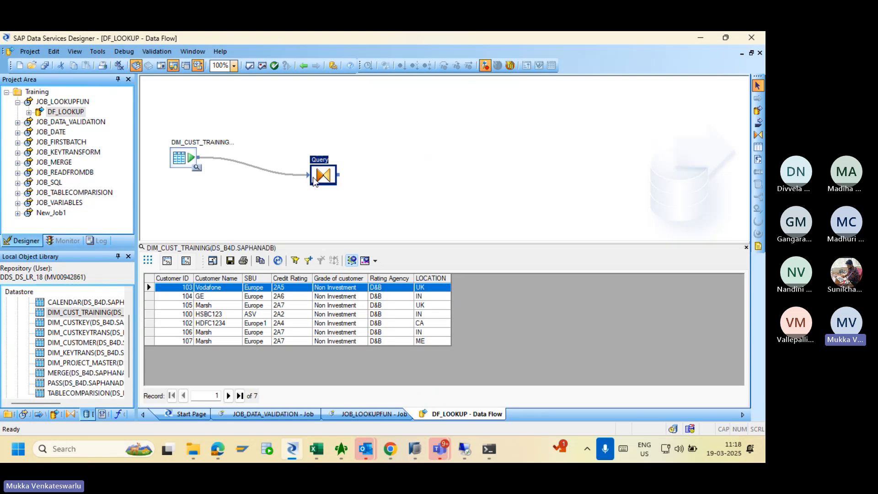
Map DIM_CUST_TRAINING's Customer ID through Grade of customer columns to the Query output.
double_click(313, 179)
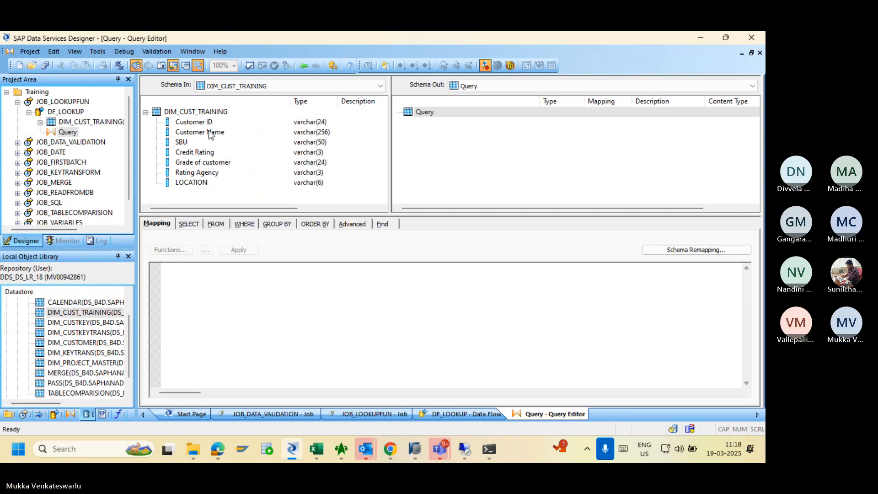
click(198, 123)
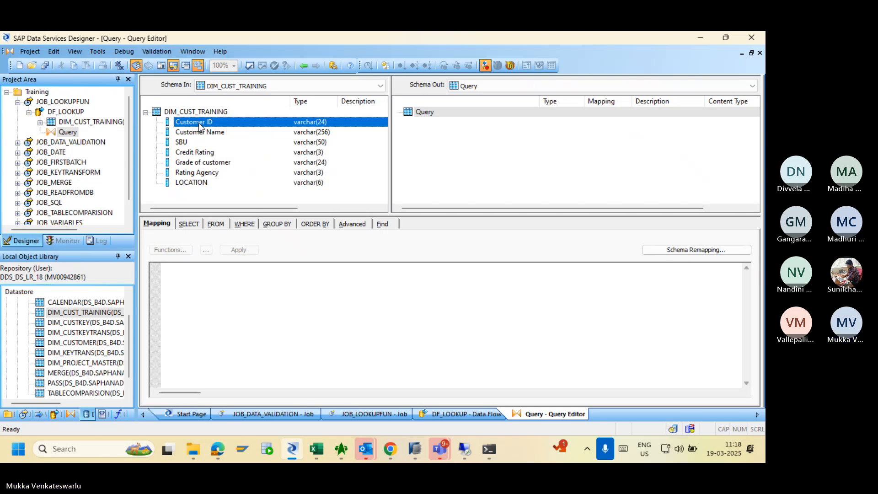
shift+click(202, 162)
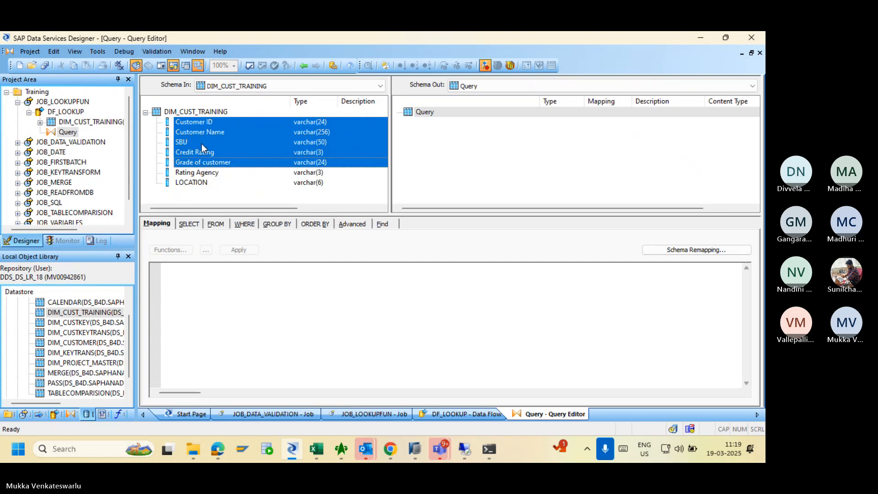
right_click(202, 147)
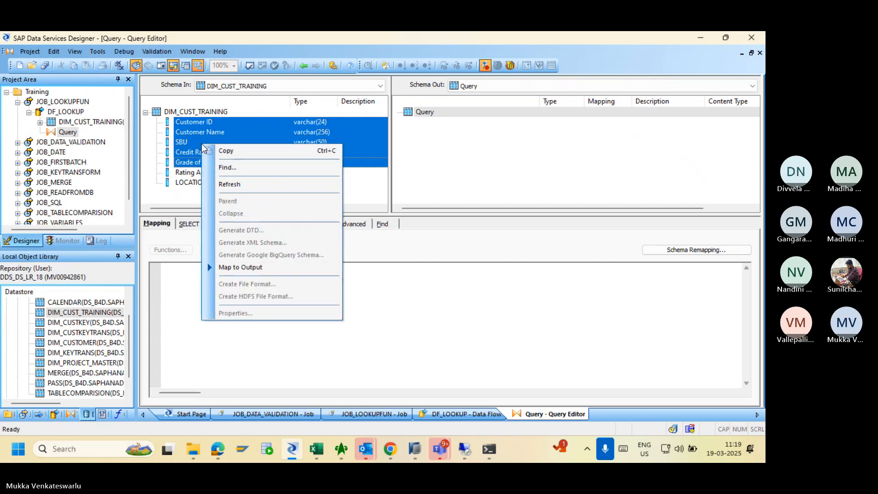
click(238, 267)
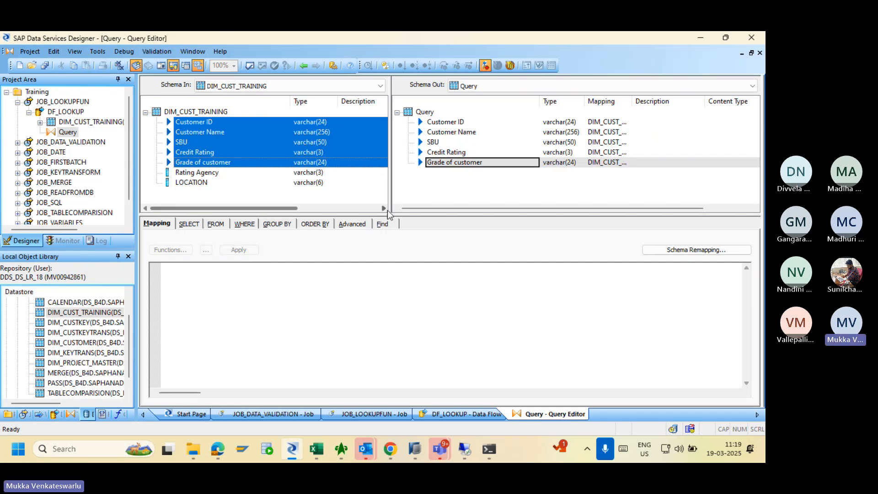
Inspect the Customer ID output mapping, briefly muting and unmuting the meeting microphone.
click(456, 123)
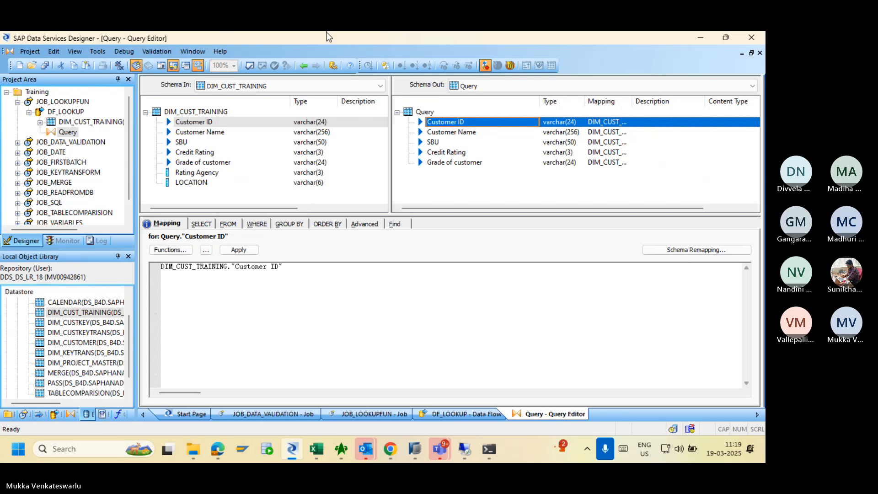
click(269, 50)
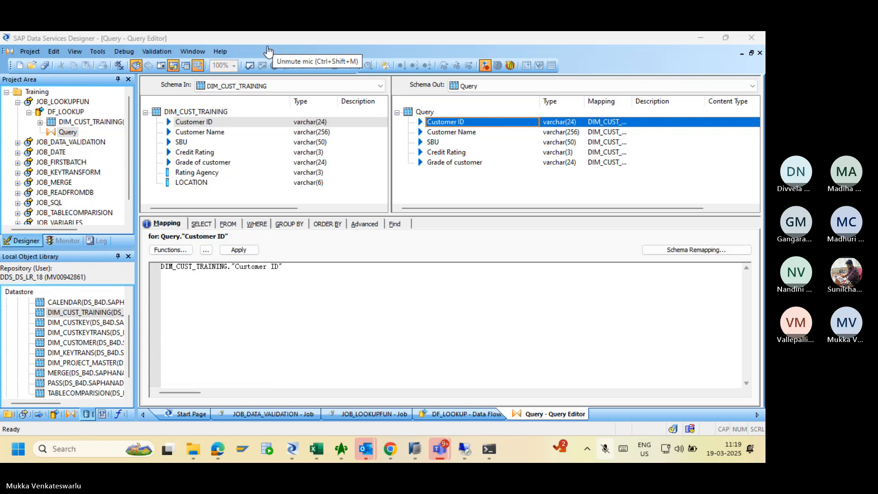
click(268, 51)
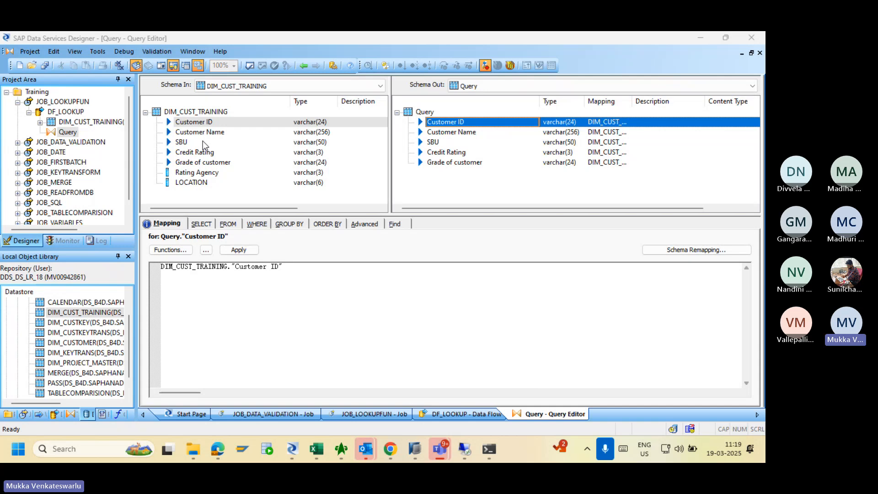
click(456, 172)
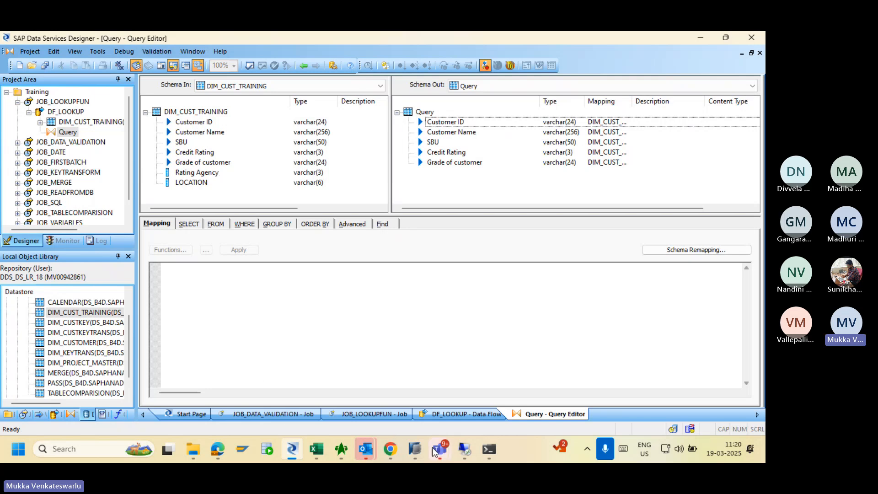
In HANA Studio, view the DIM_CUST_TRAINING and MERGE table data, then return to Data Services.
click(418, 447)
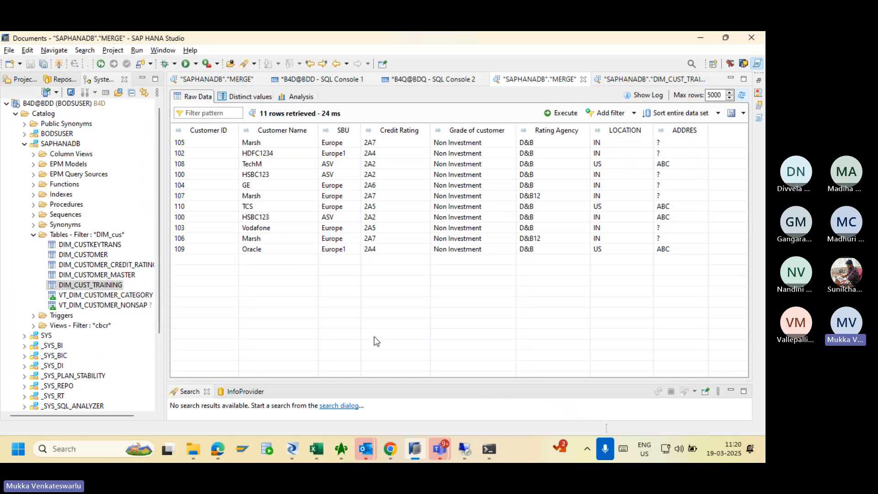
click(91, 287)
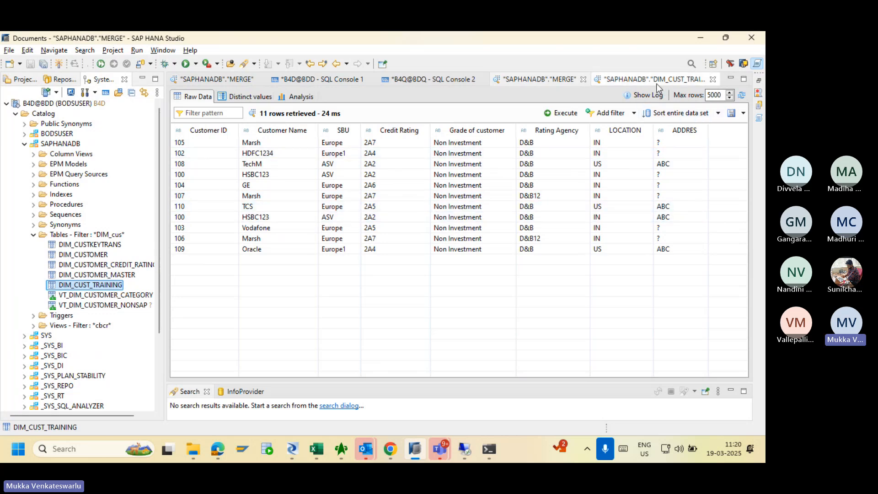
click(550, 80)
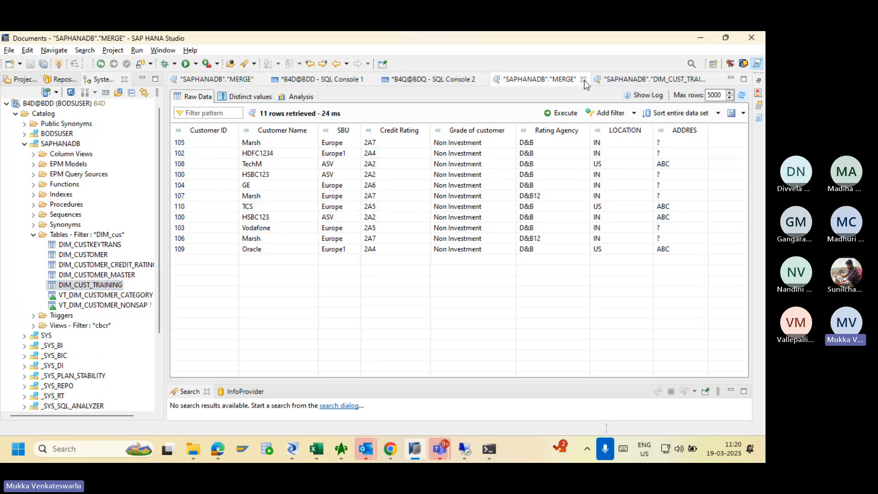
click(627, 81)
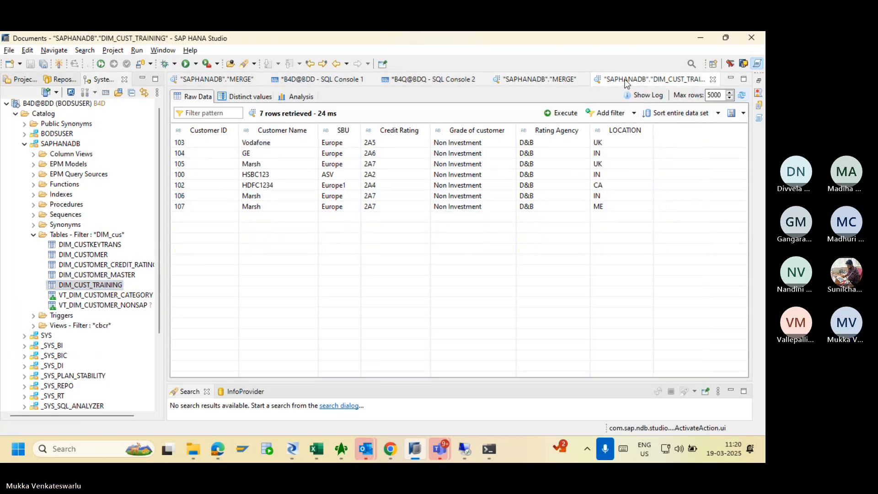
click(540, 79)
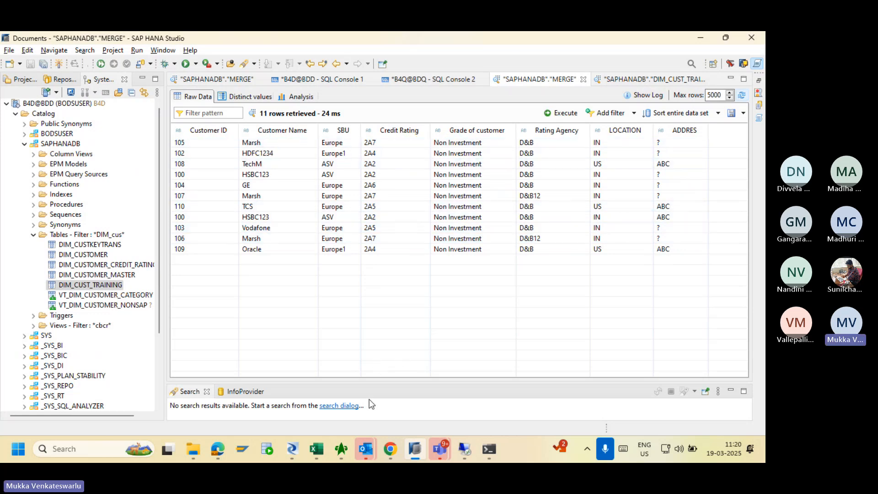
click(292, 448)
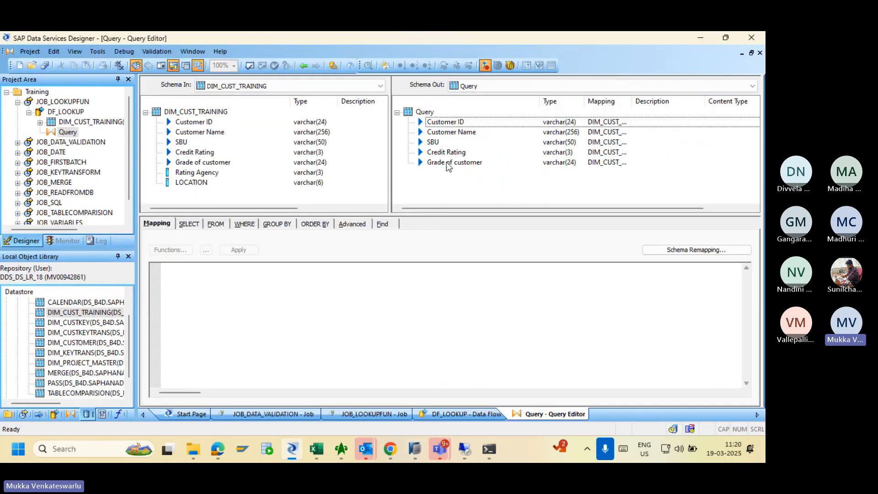
Insert a varchar output column named Location below Grade of customer.
click(446, 162)
right_click(446, 162)
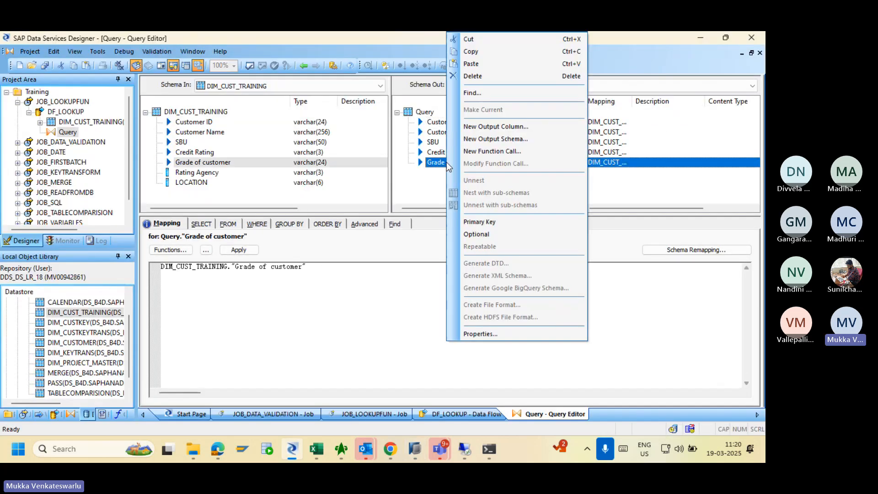
click(471, 129)
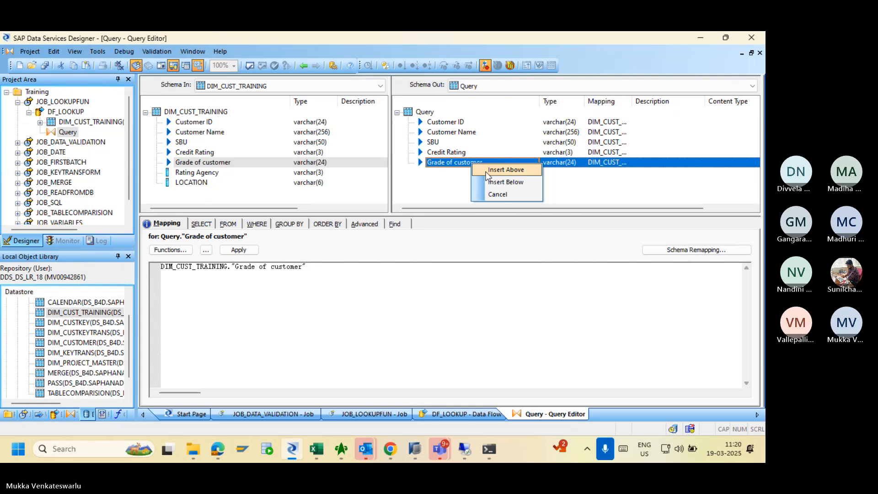
click(488, 178)
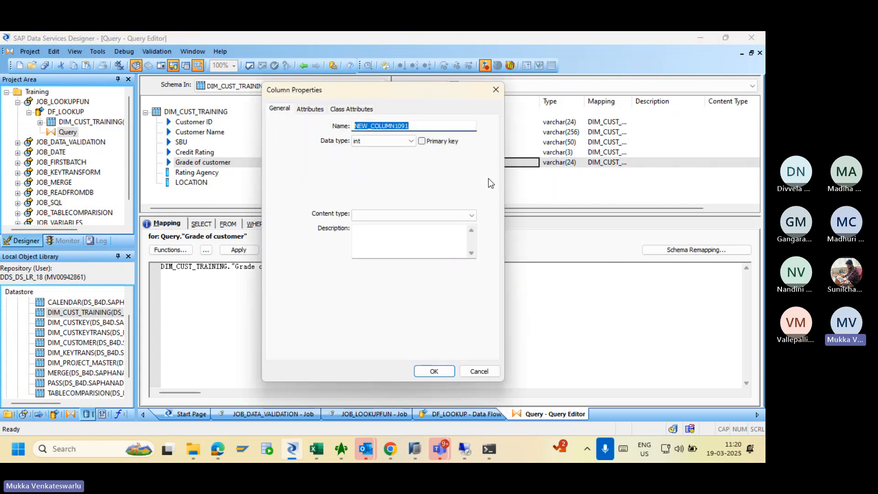
text(Location)
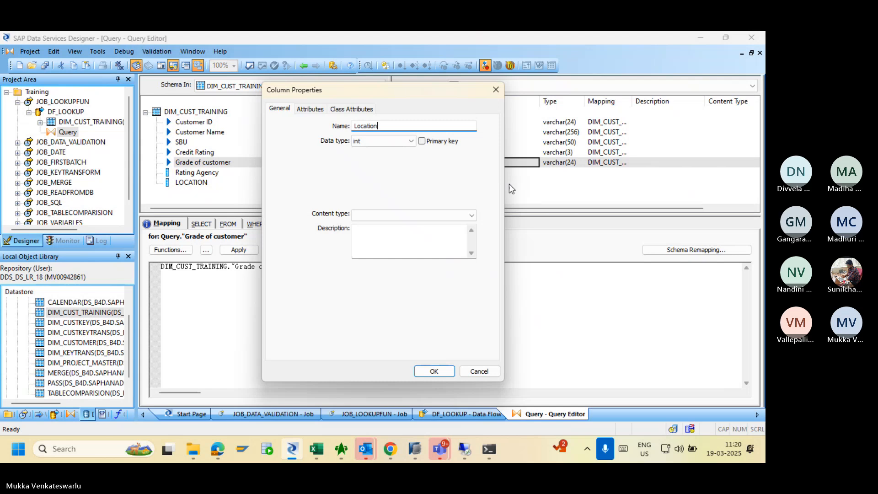
click(403, 143)
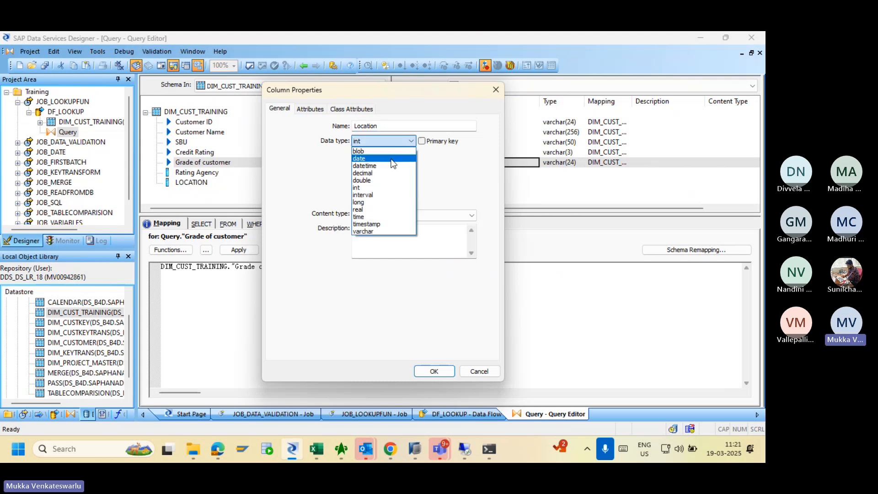
click(377, 232)
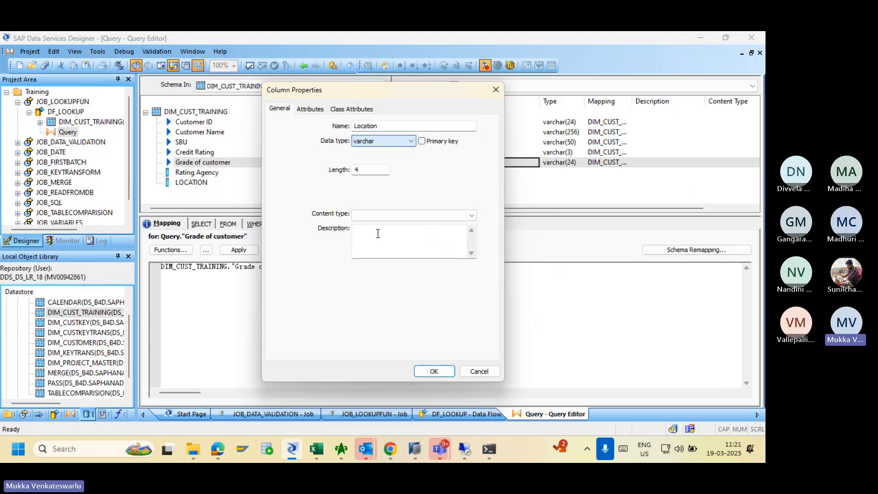
click(428, 370)
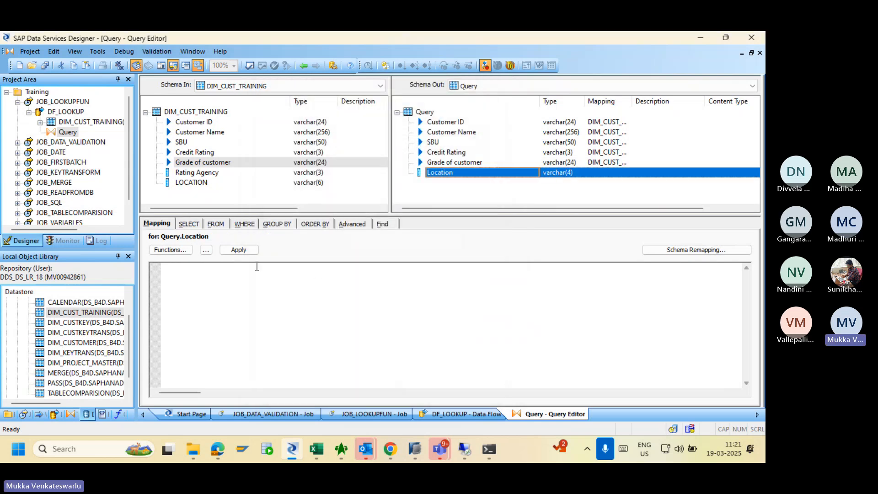
From the Location mapping, choose the lookup function under Lookup Functions.
click(257, 266)
click(171, 250)
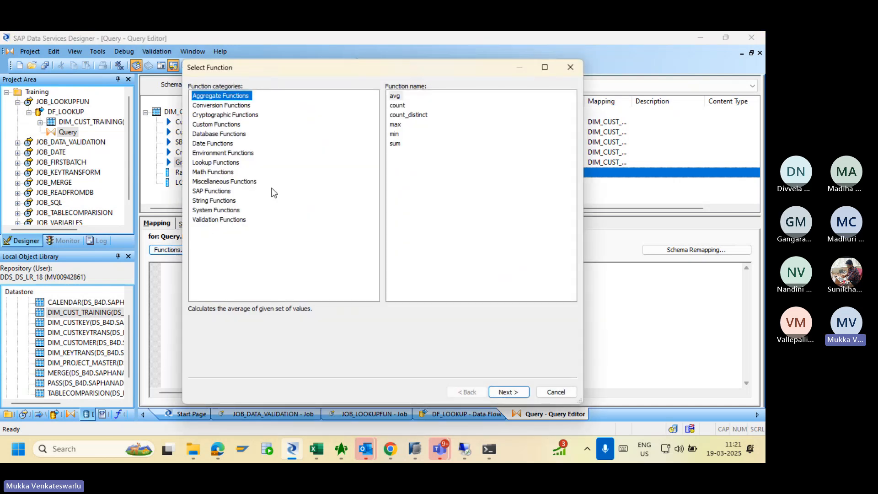
click(217, 164)
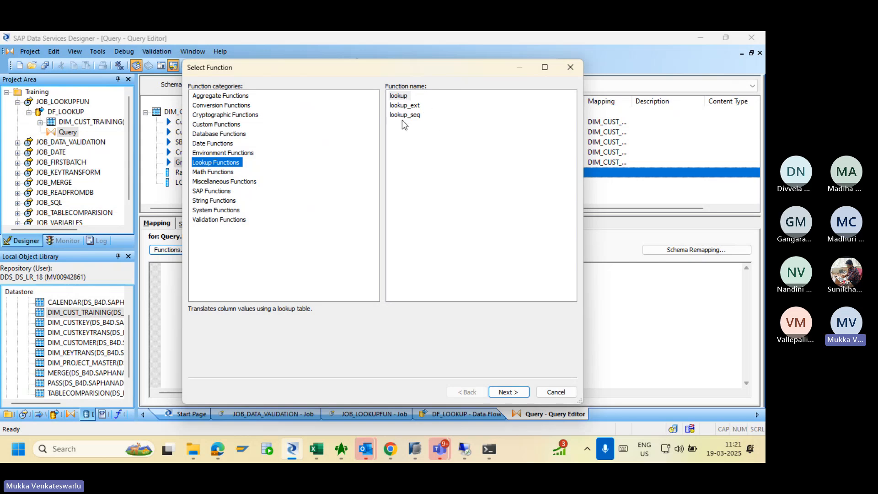
click(402, 96)
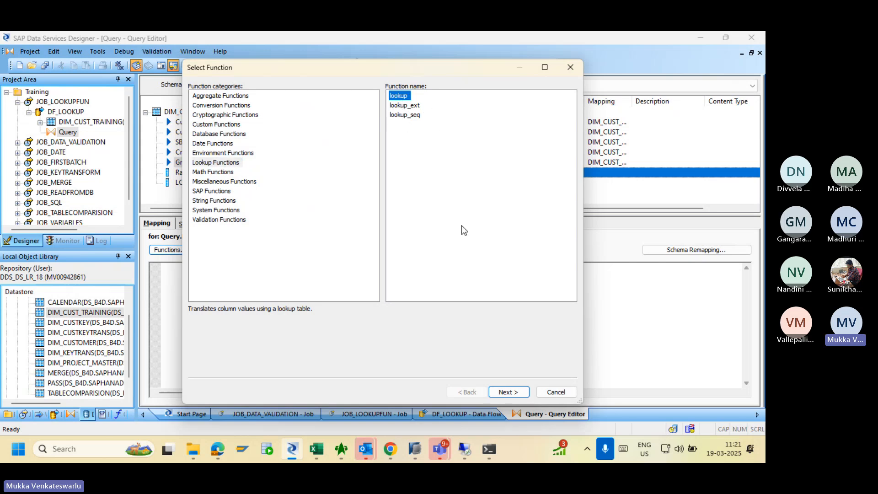
Set the lookup table to MERGE from the DS_B4D datastore.
click(510, 392)
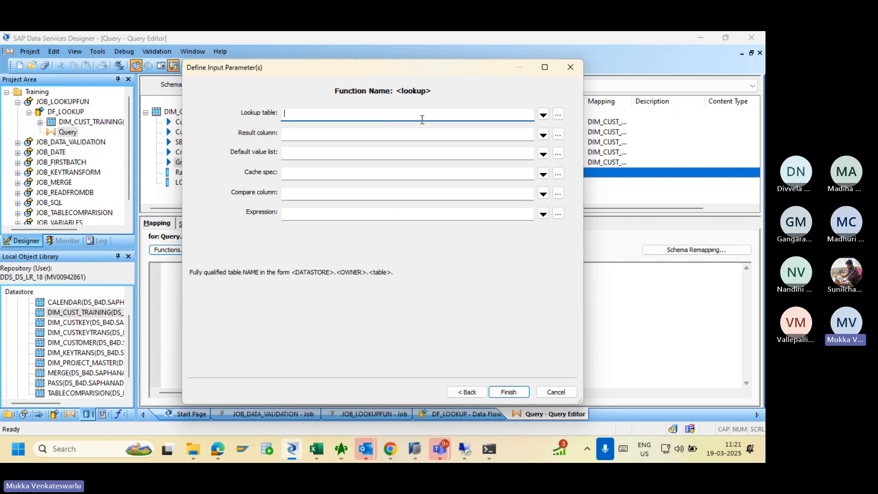
click(543, 115)
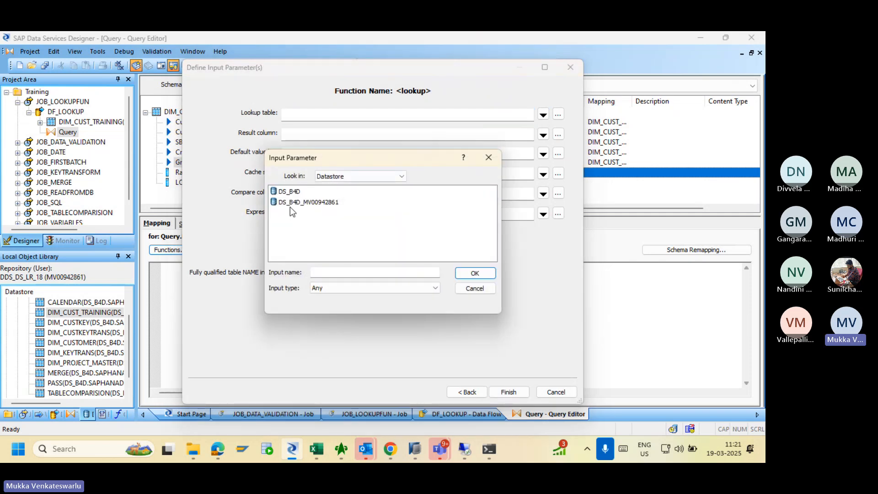
click(279, 192)
click(465, 276)
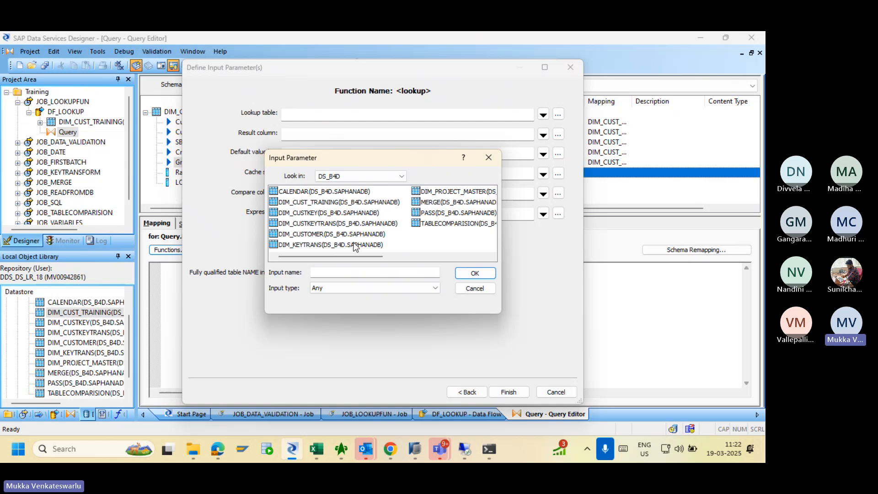
click(348, 235)
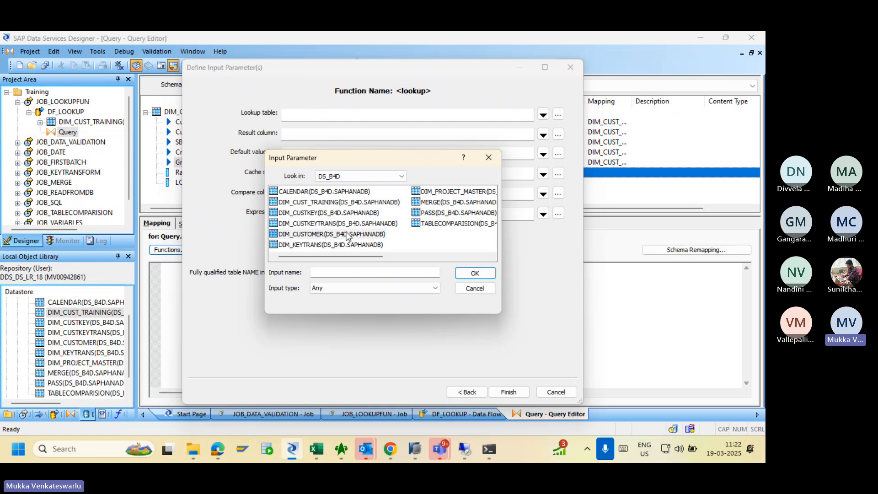
click(428, 207)
click(464, 275)
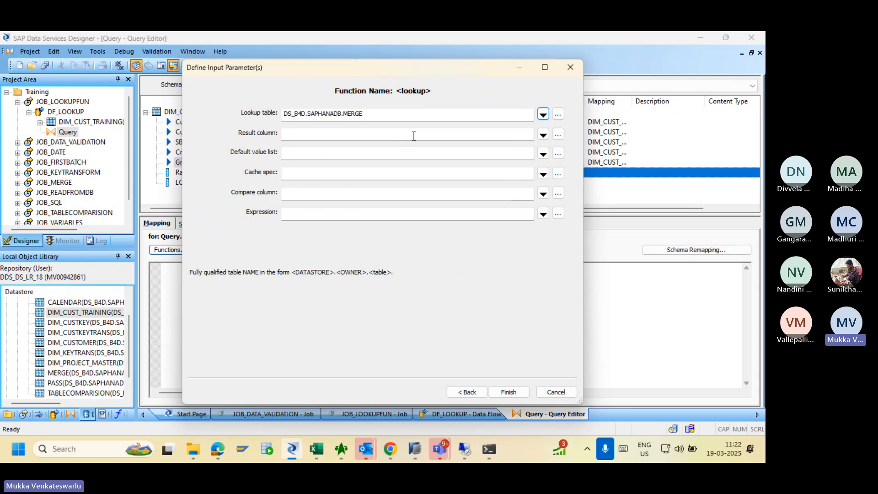
Set the lookup's result column to MERGE's LOCATION.
click(414, 136)
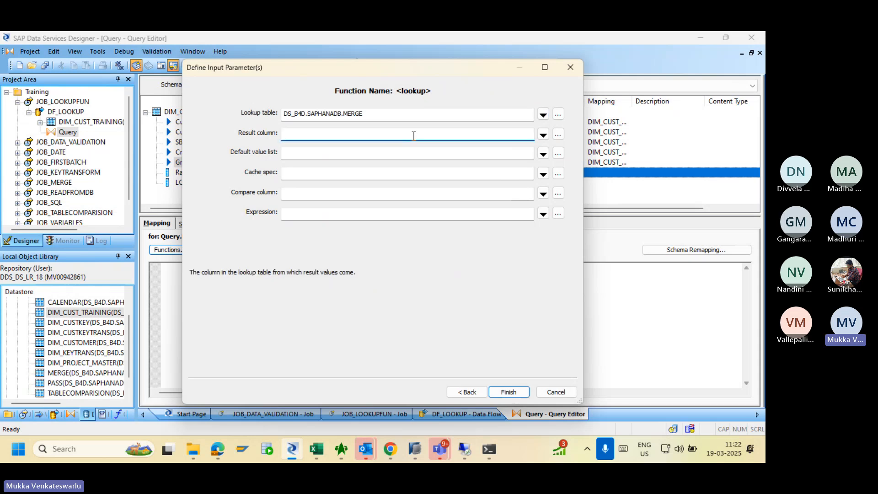
click(543, 135)
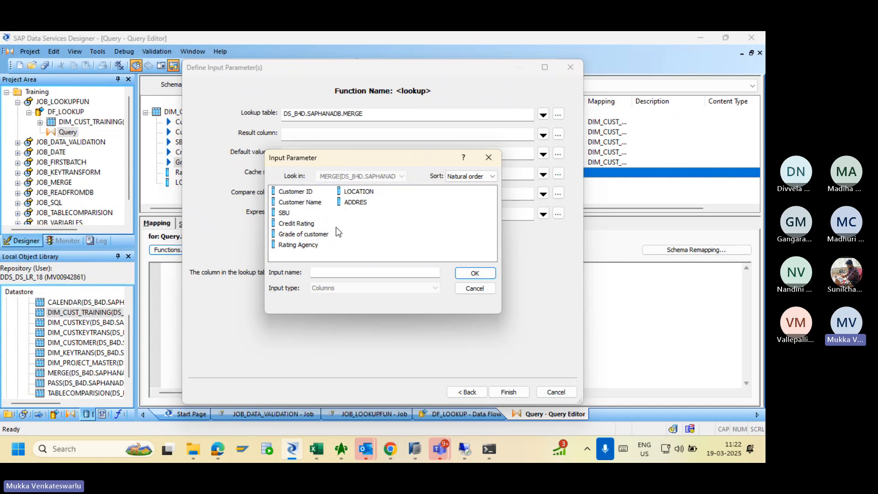
click(359, 192)
click(471, 274)
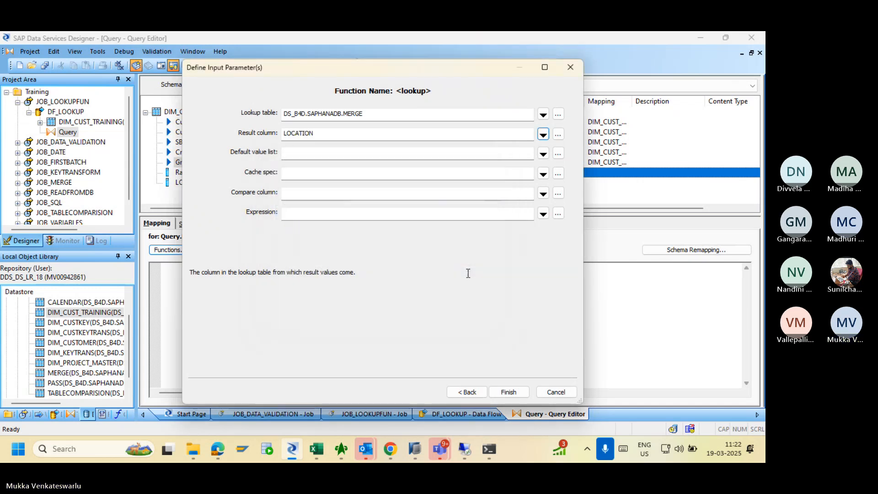
Enter FINLAND as the lookup's default value.
click(333, 154)
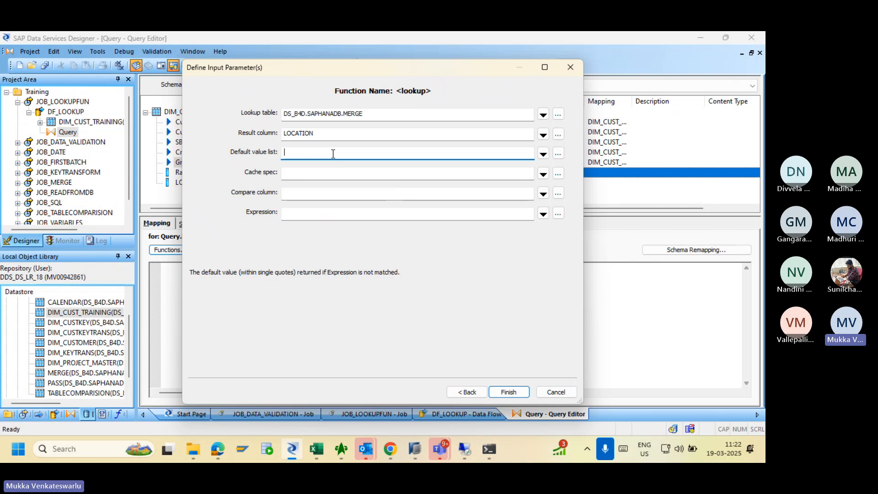
click(543, 155)
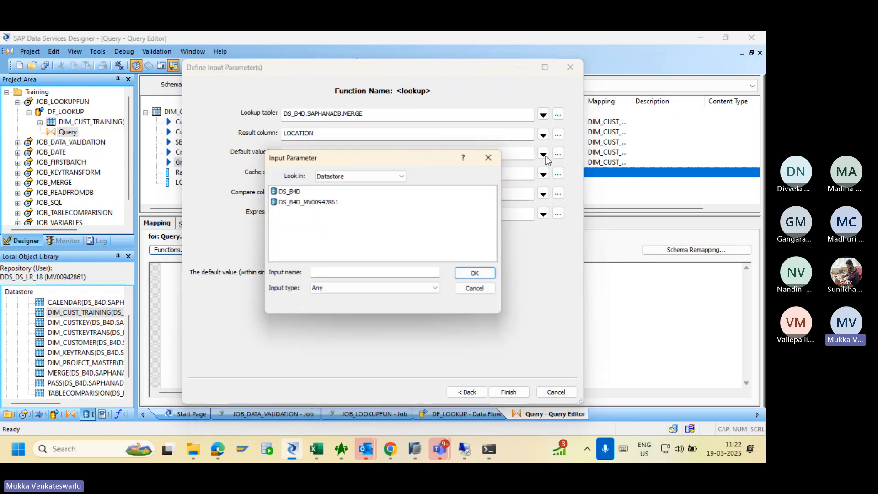
click(475, 288)
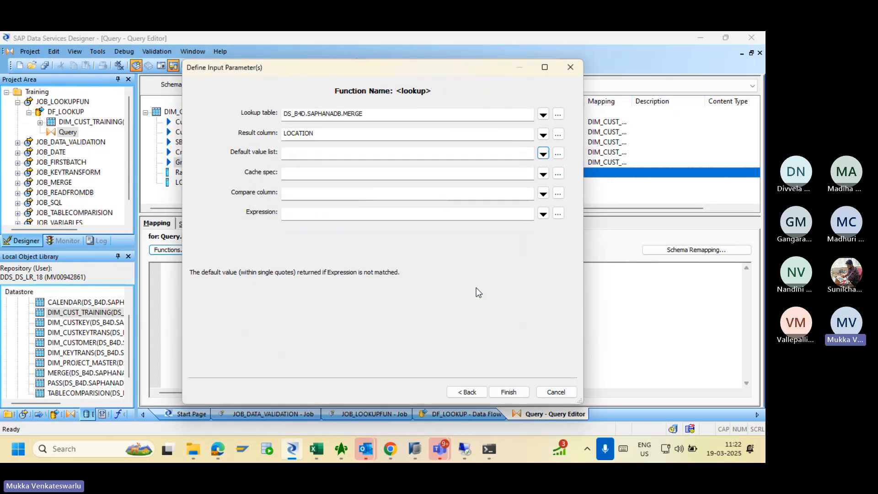
click(314, 154)
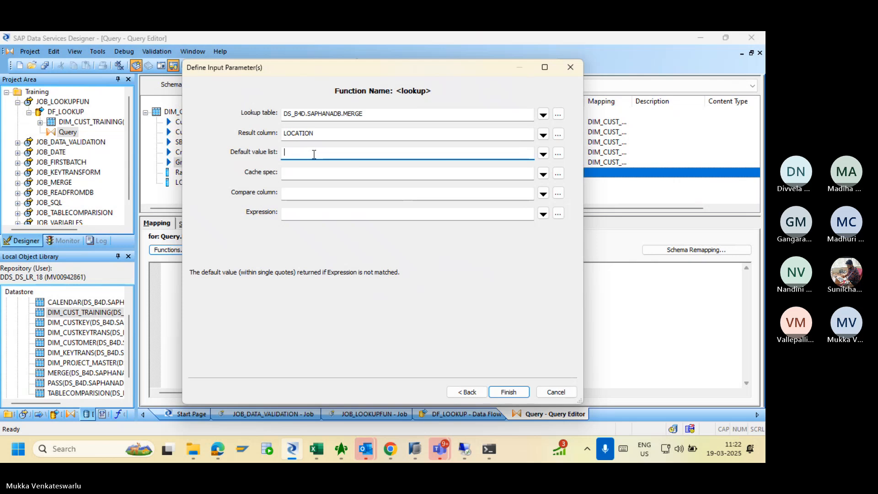
text(DEfa)
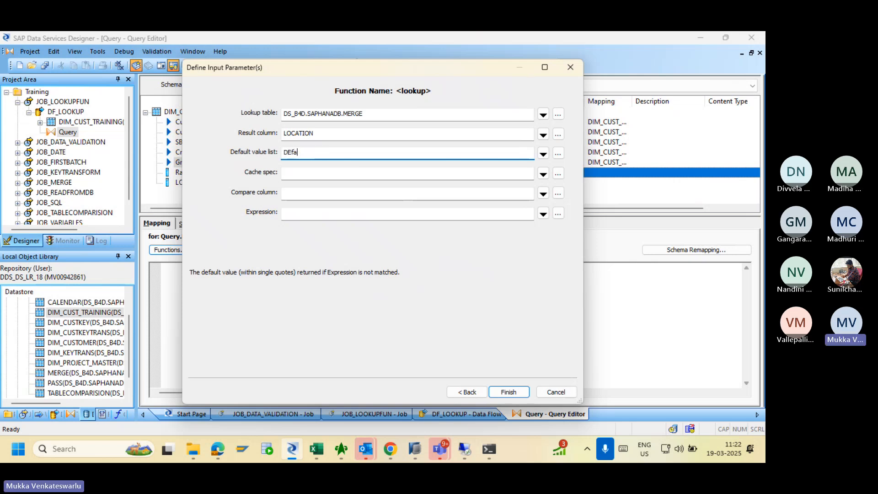
key(BackSpace)
key(BackSpace)
key(BackSpace)
text(FINLAND)
Show the cache spec options and pick NO_CACHE, then PRE_LOAD_CACHE.
click(543, 174)
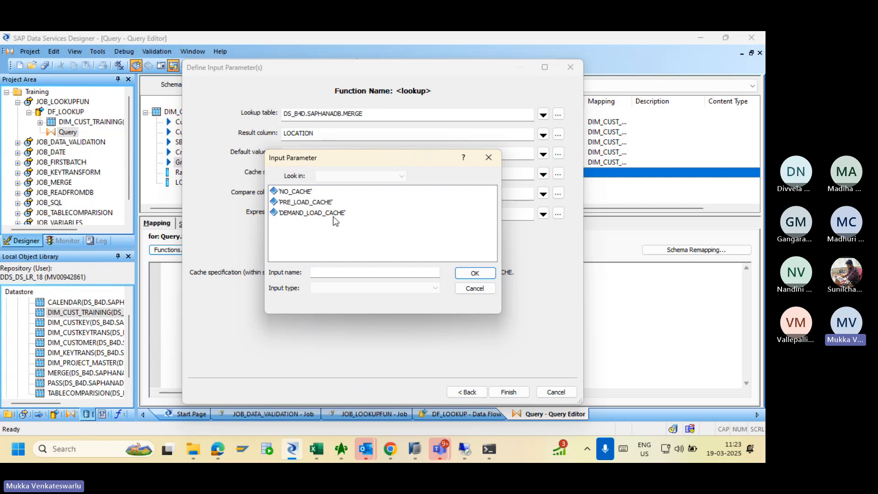
click(303, 196)
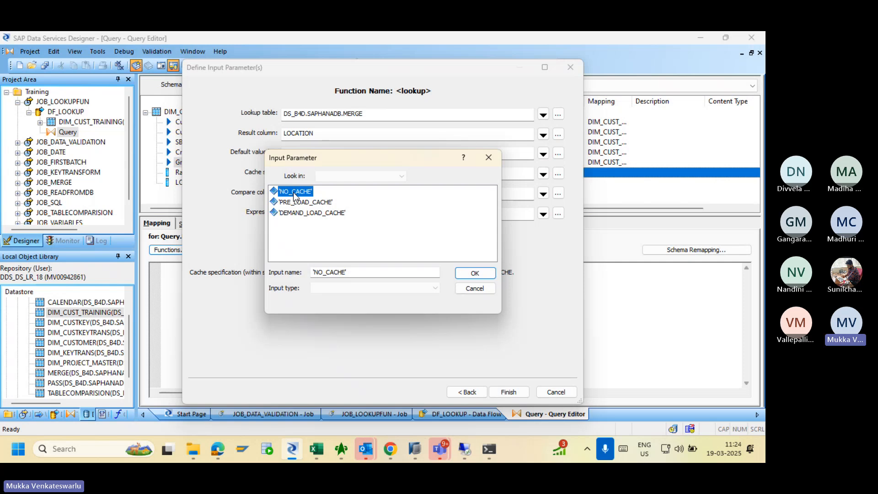
click(304, 204)
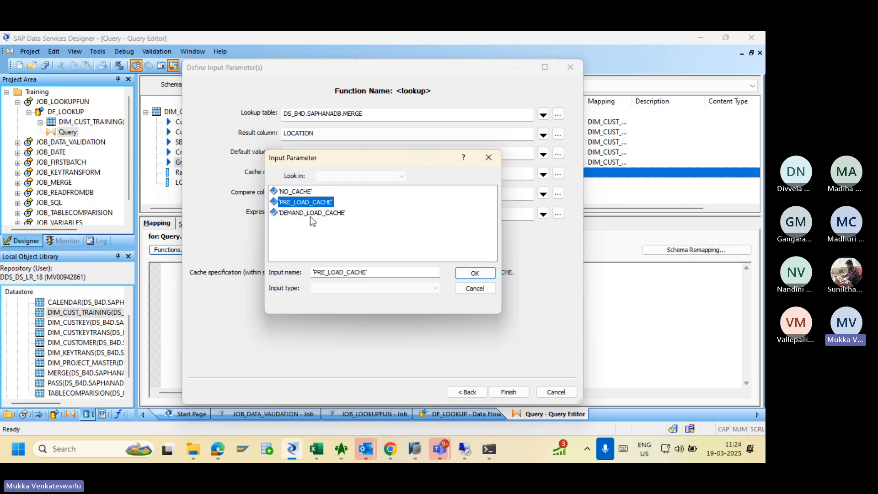
Settle on PRE_LOAD_CACHE over DEMAND_LOAD_CACHE as the cache spec and confirm it.
click(308, 213)
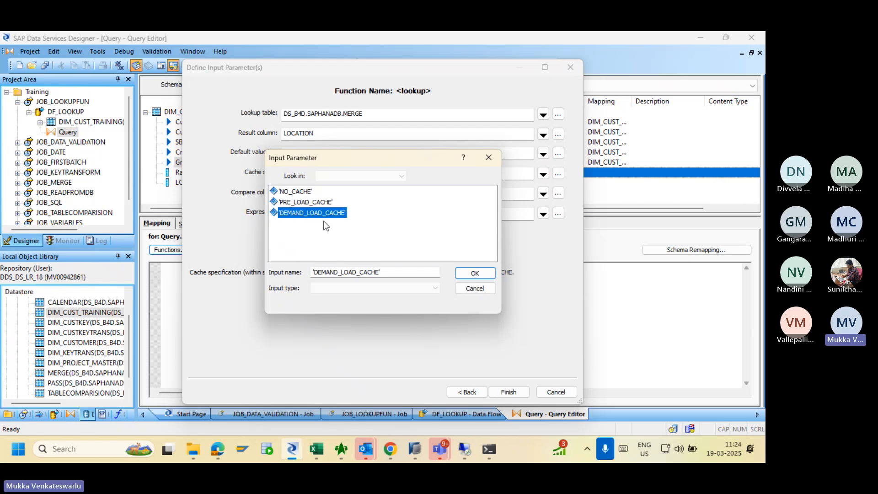
click(314, 203)
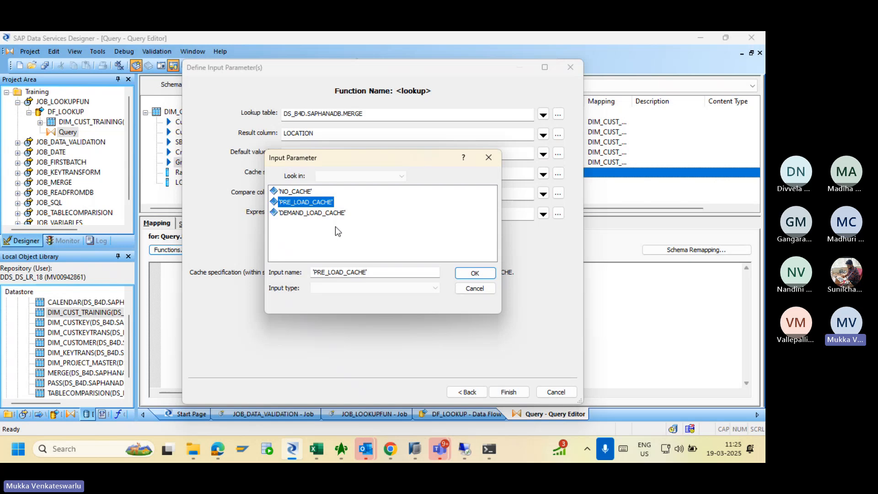
click(314, 212)
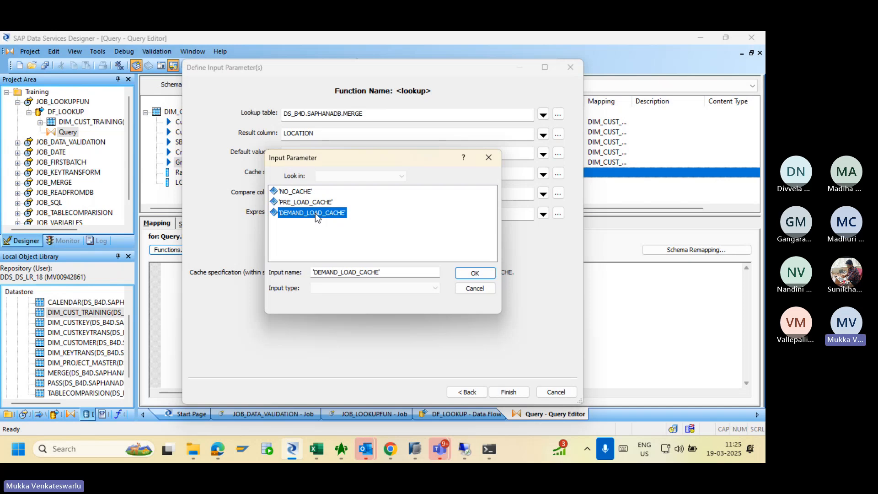
click(303, 201)
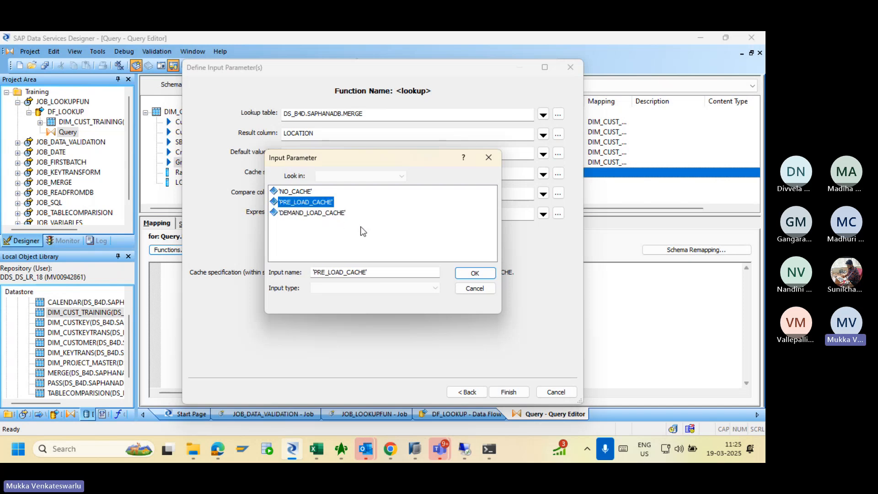
click(464, 275)
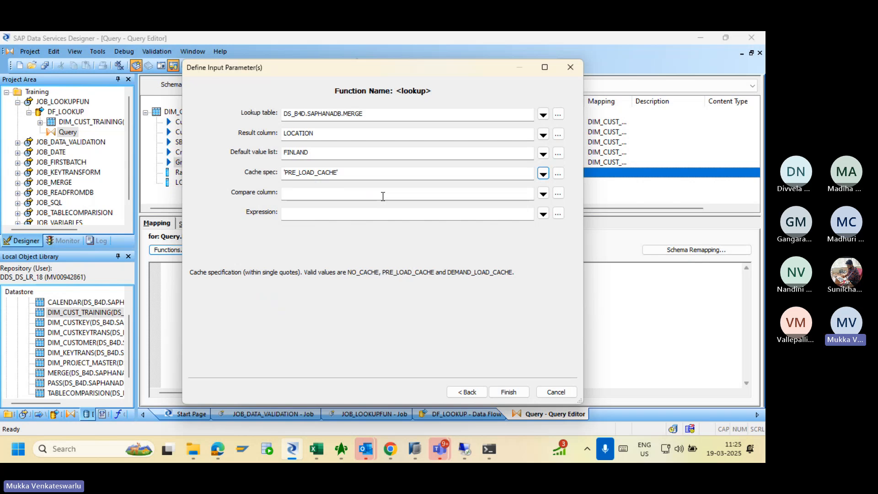
Set the lookup's compare column to MERGE's "Customer ID".
click(382, 196)
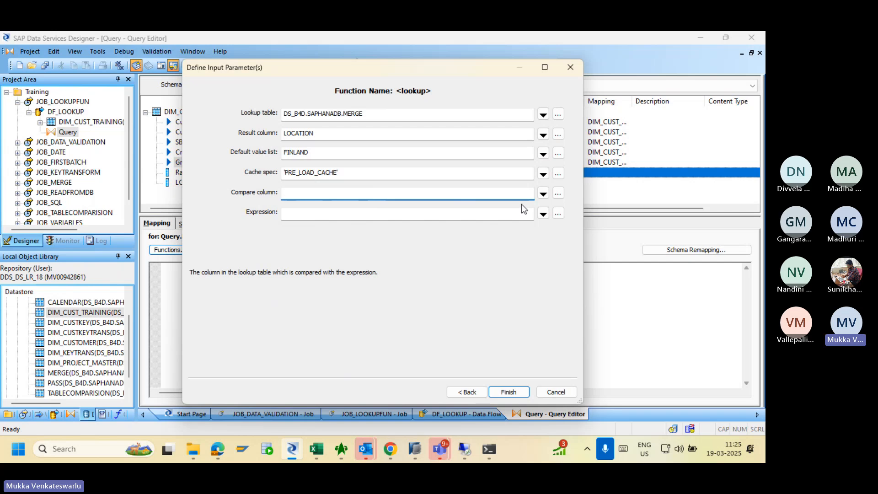
click(544, 196)
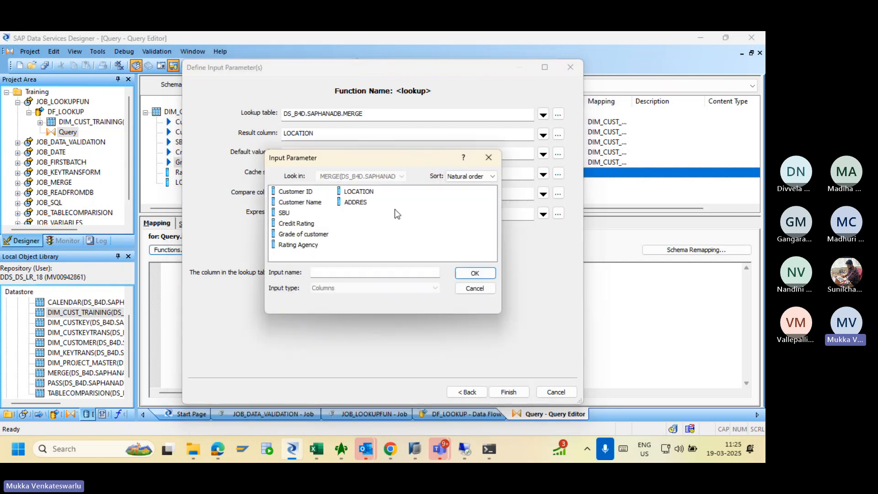
click(309, 193)
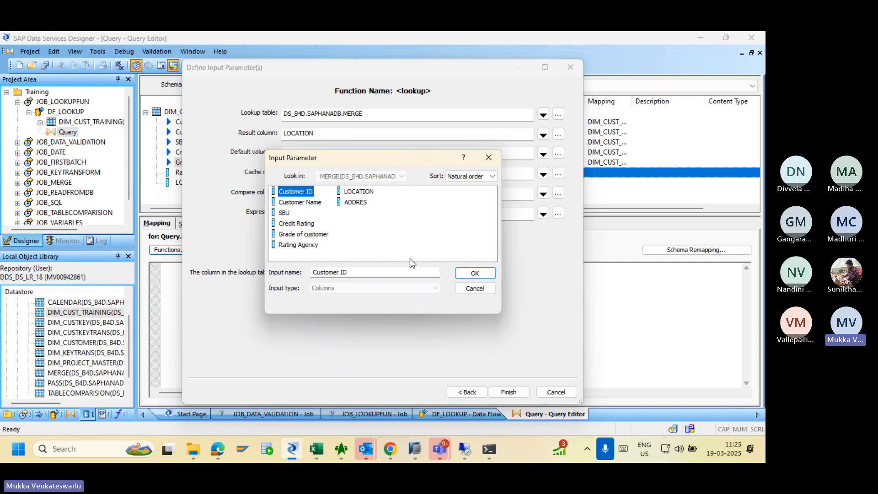
click(474, 273)
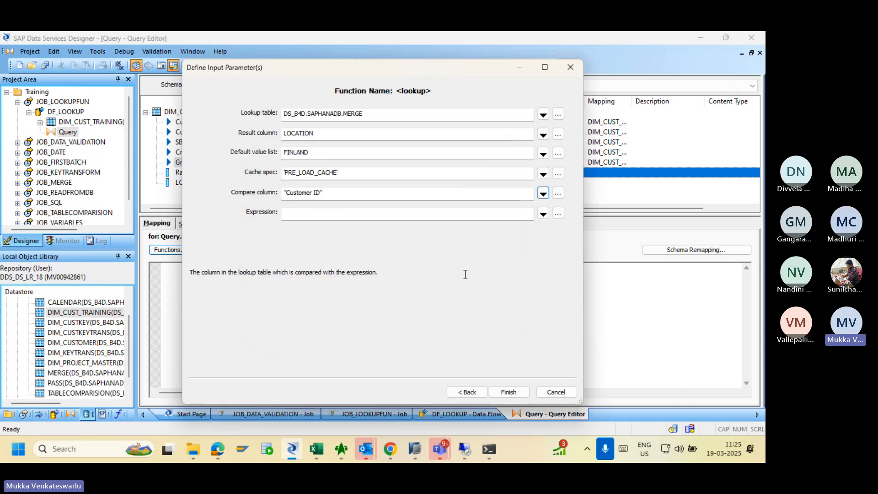
Set the lookup expression to DIM_CUST_TRAINING."Customer ID" in the Smart Editor.
click(543, 214)
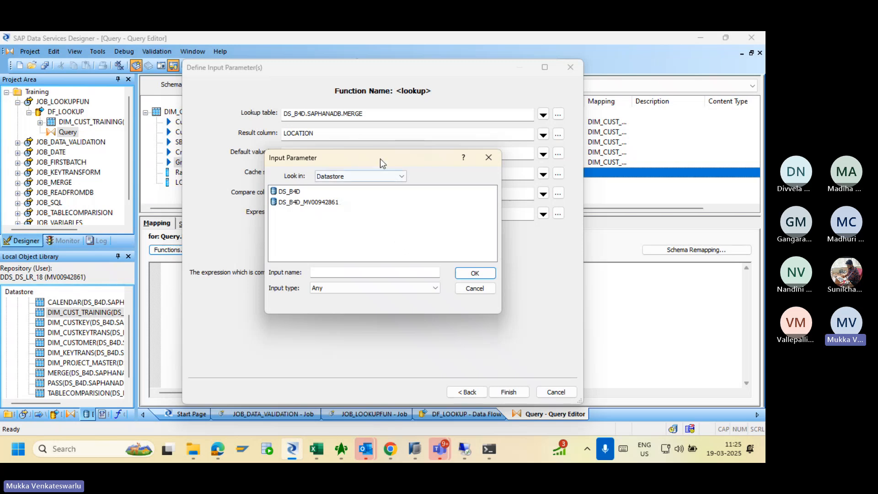
drag(379, 158, 446, 160)
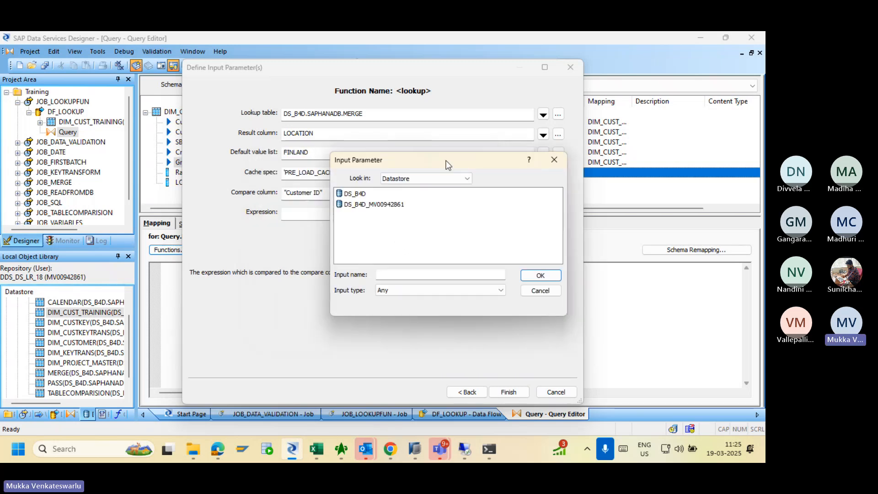
click(535, 291)
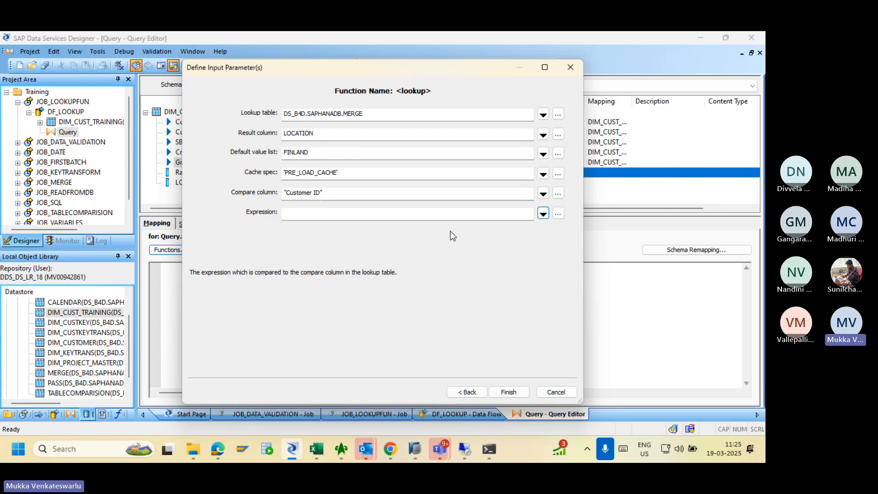
click(558, 213)
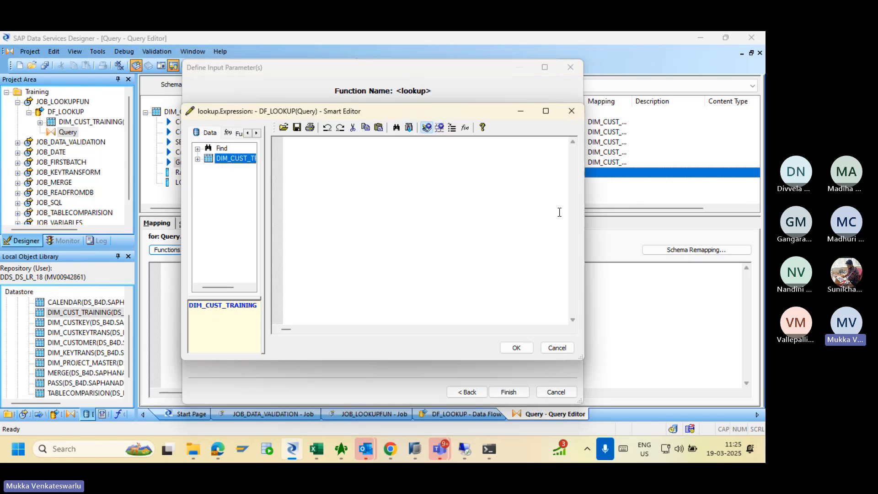
click(198, 159)
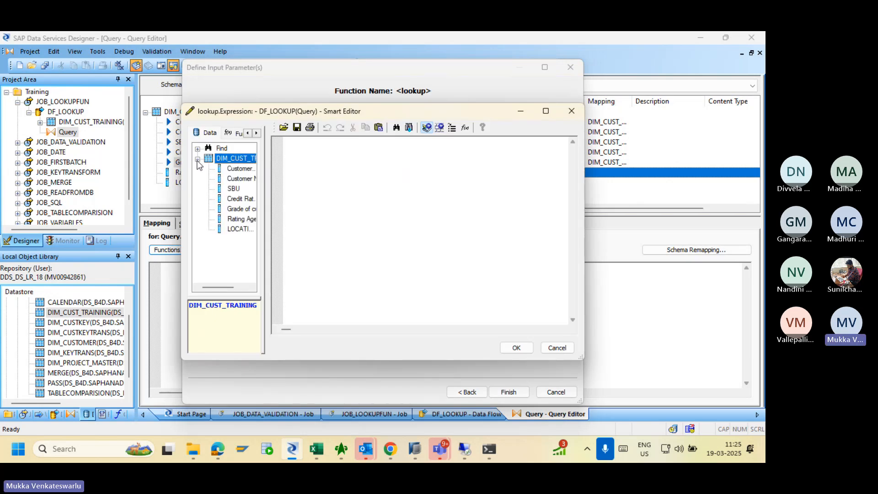
click(241, 171)
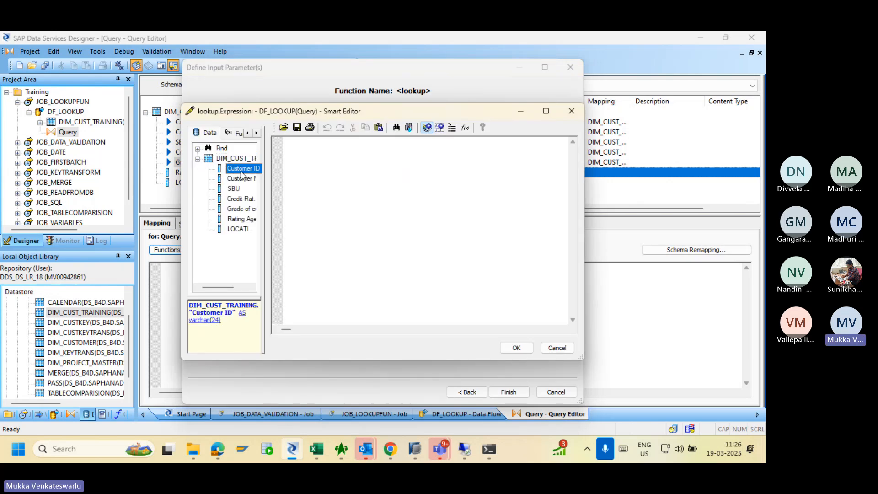
double_click(241, 173)
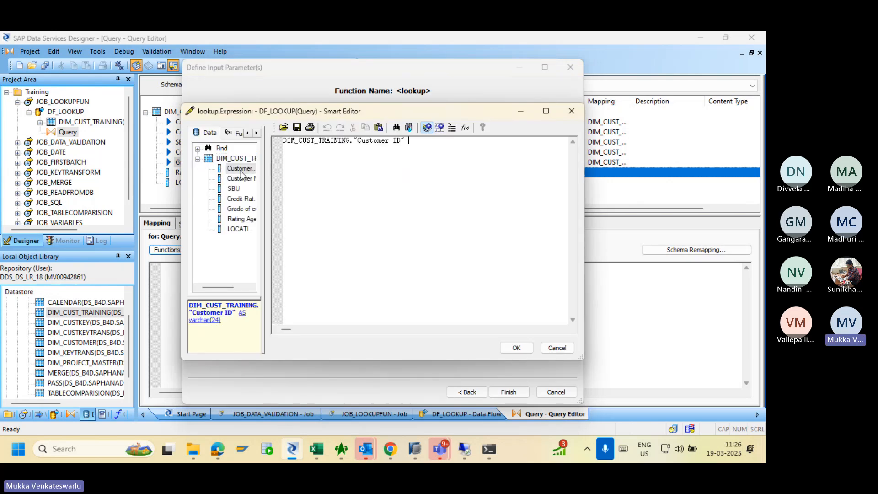
click(515, 348)
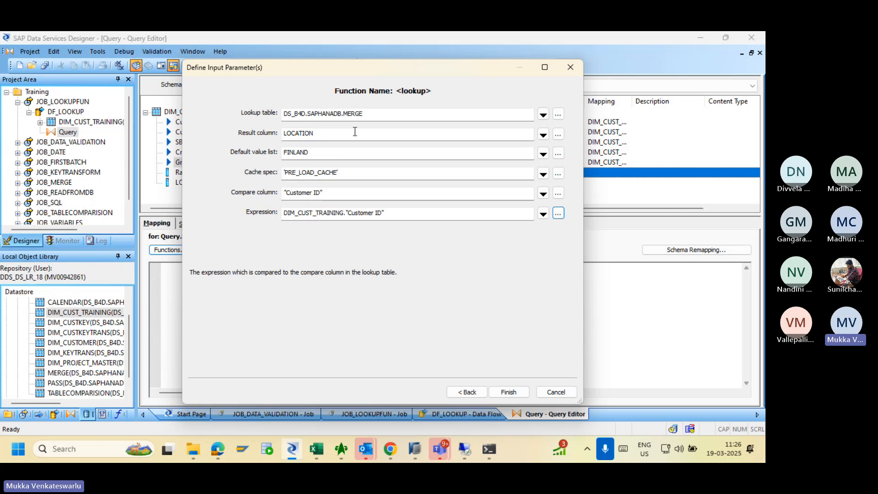
Check the FINLAND default, then finish the wizard to write lookup() into Location.
click(362, 151)
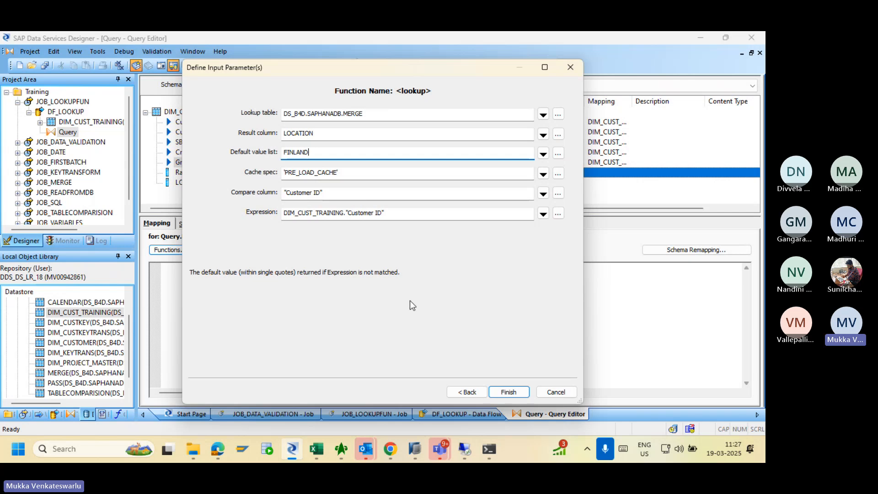
click(505, 393)
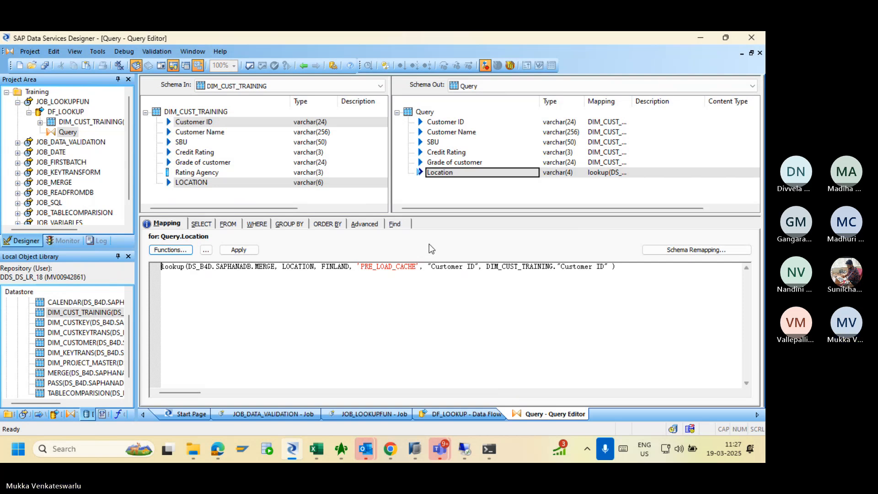
Add a template table named LOOKUPFUNCTIONS with owner SAPHANADB to the DF_LOOKUP data flow.
click(303, 65)
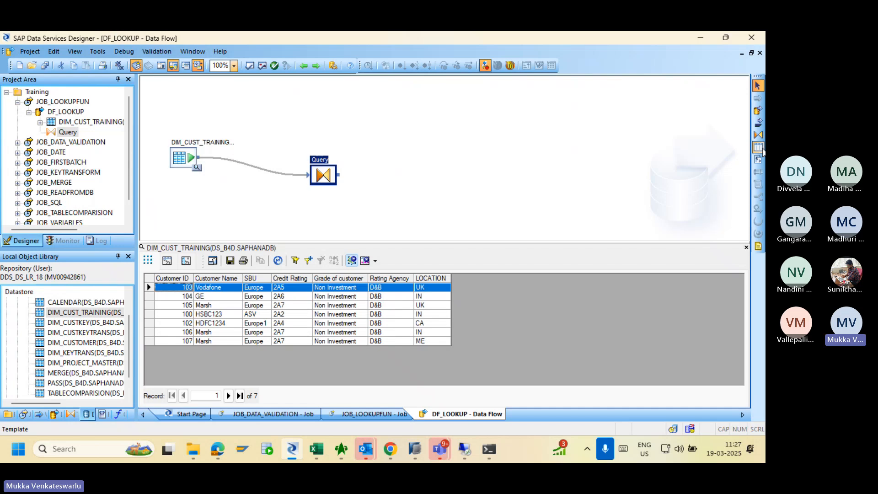
click(758, 146)
click(469, 171)
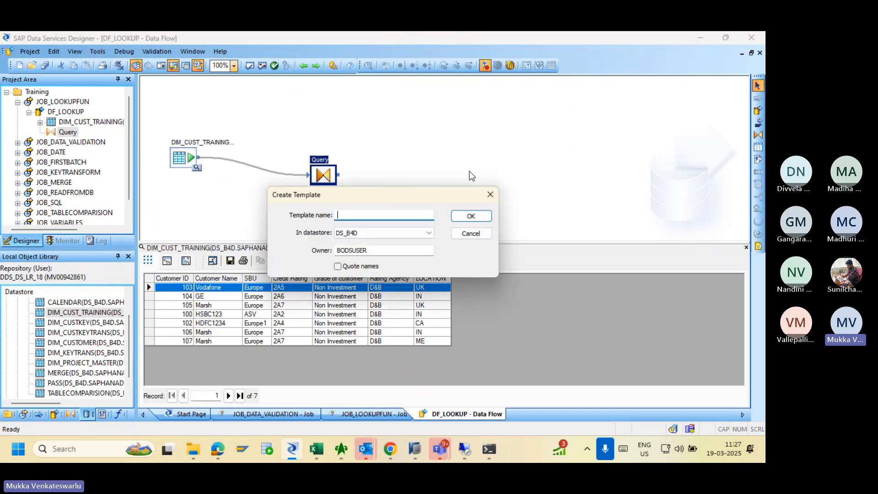
click(417, 253)
key(BackSpace)
key(BackSpace)
key(BackSpace)
key(BackSpace)
key(BackSpace)
key(BackSpace)
key(BackSpace)
key(BackSpace)
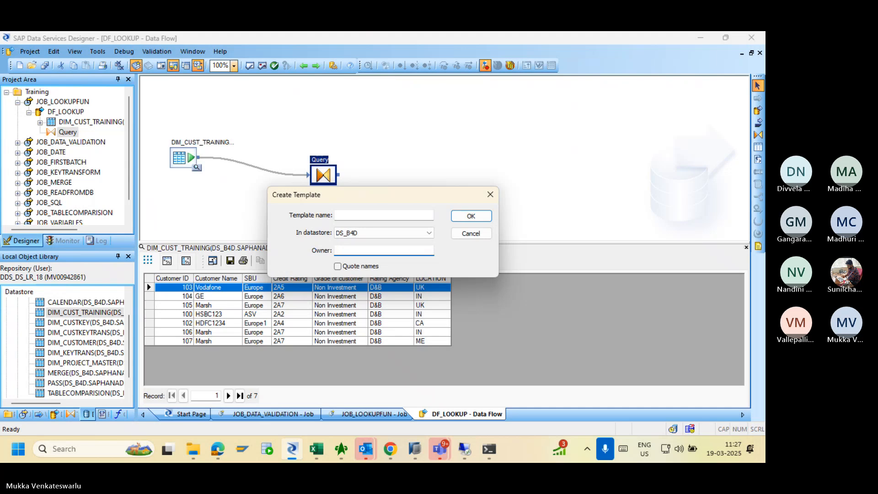
text(SAPHANADB)
click(402, 216)
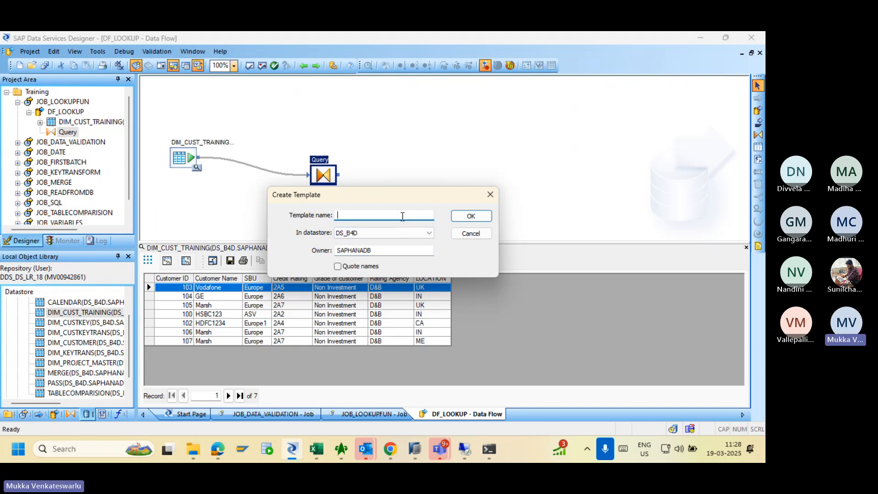
text(LOOKUPFUNCTIONS)
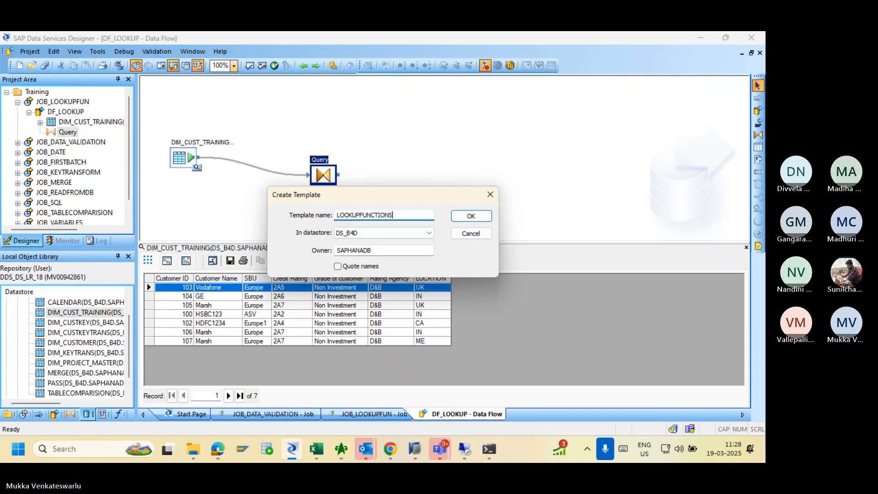
click(476, 217)
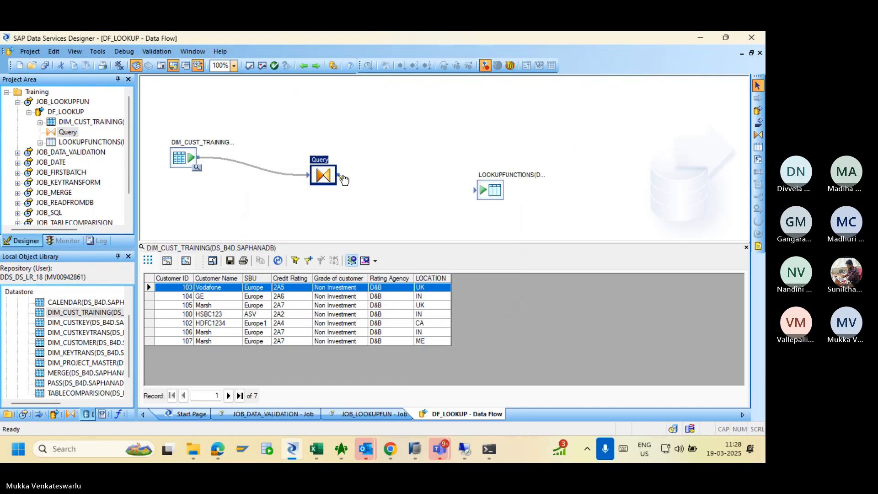
Connect the Query to LOOKUPFUNCTIONS and turn off its Bulk Load option.
drag(342, 176, 492, 183)
double_click(492, 190)
click(223, 230)
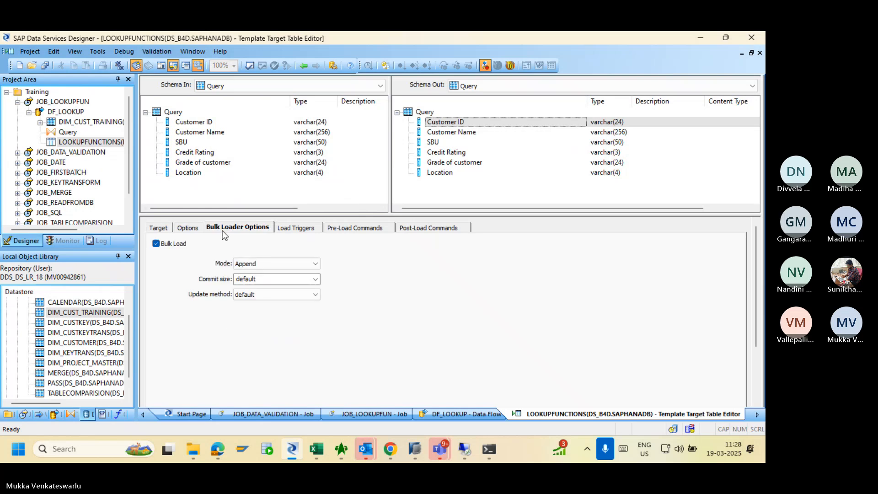
click(156, 243)
click(187, 228)
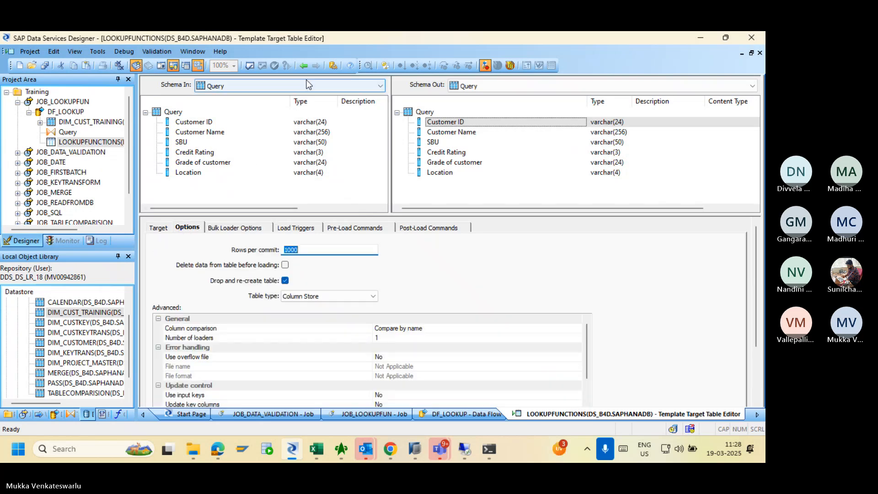
click(304, 67)
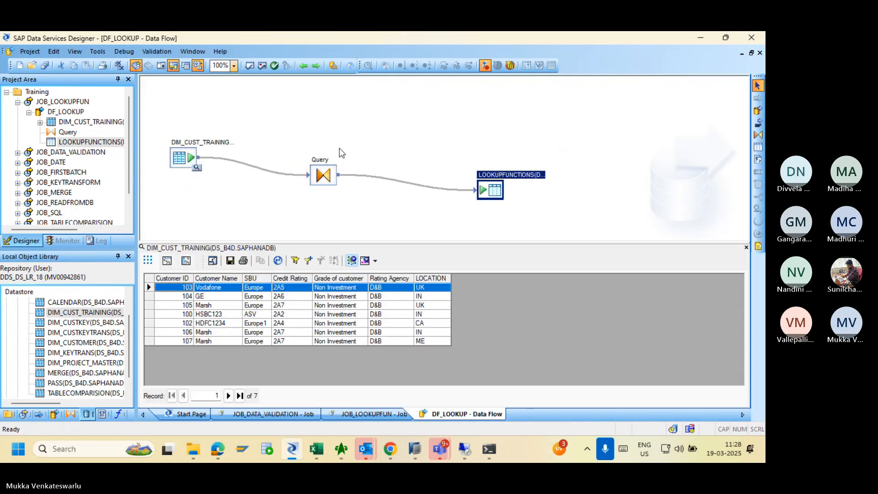
Validate DF_LOOKUP, read the FINLAND unrecognized-identifier error on Location, and reopen the Query transform.
click(249, 68)
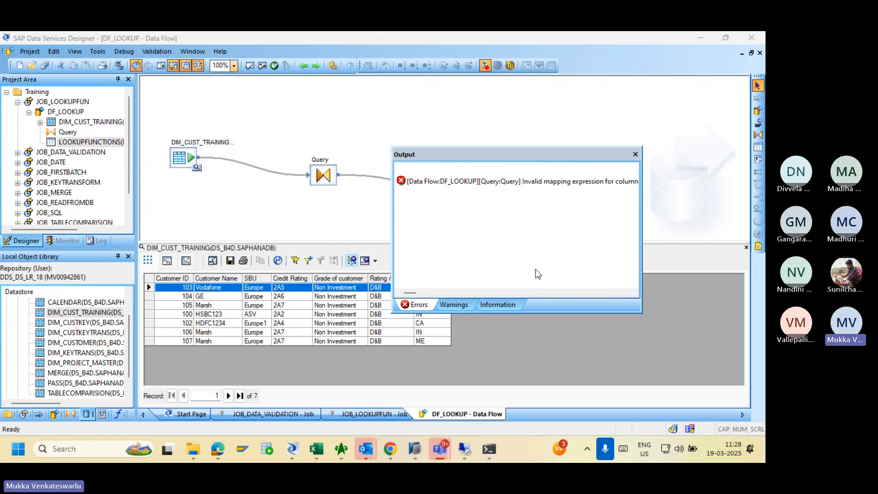
click(633, 293)
click(633, 293)
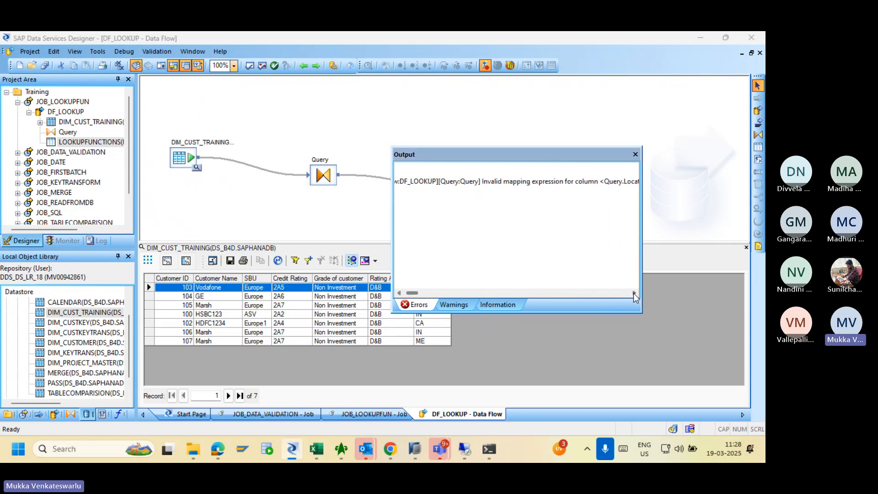
click(634, 293)
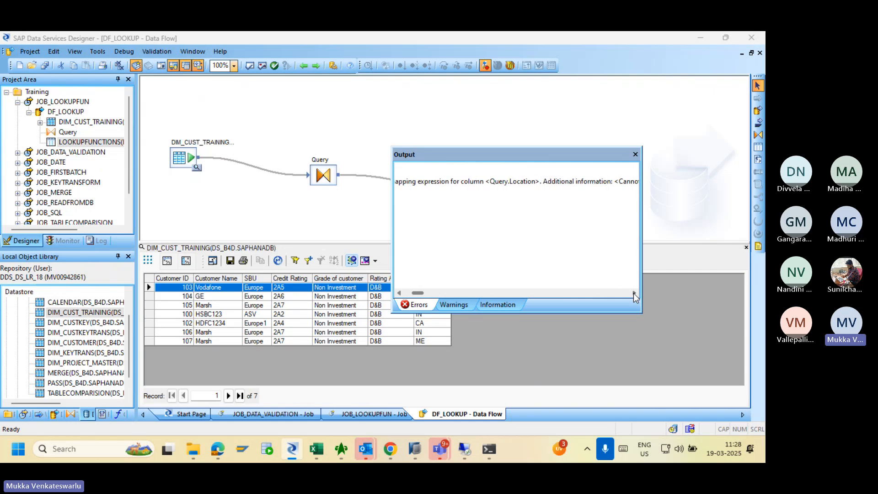
click(633, 293)
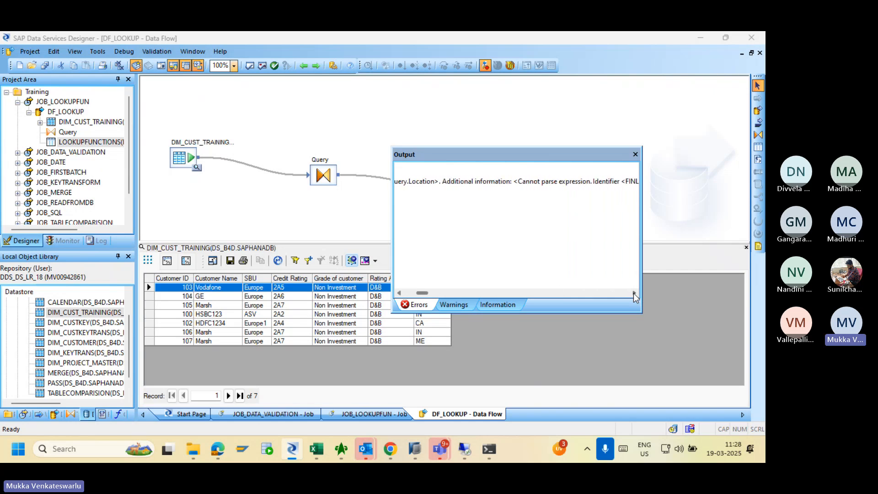
click(633, 293)
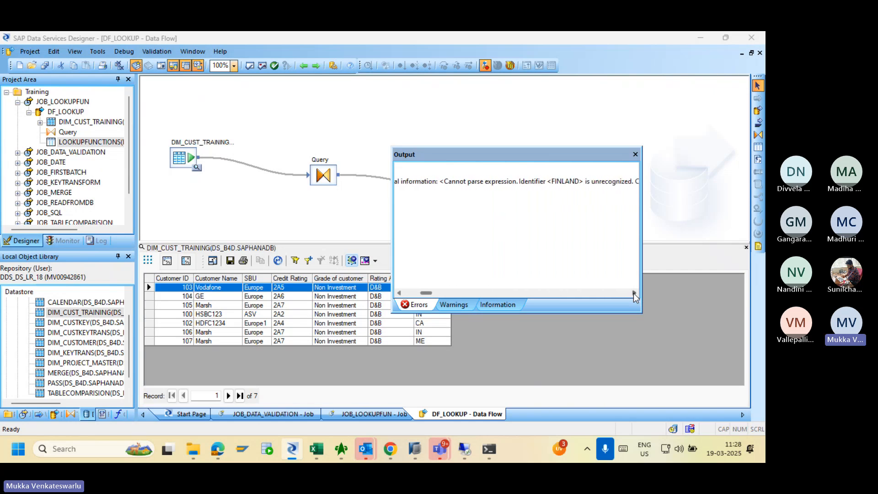
click(633, 293)
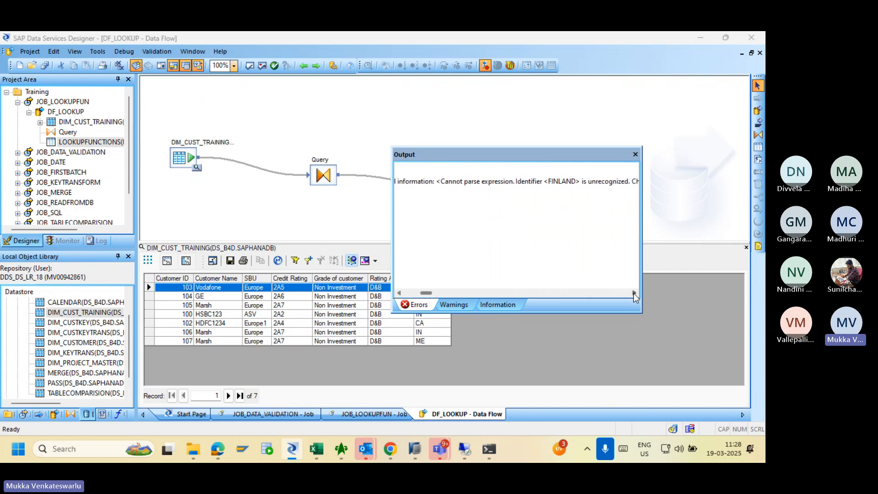
click(635, 154)
double_click(323, 174)
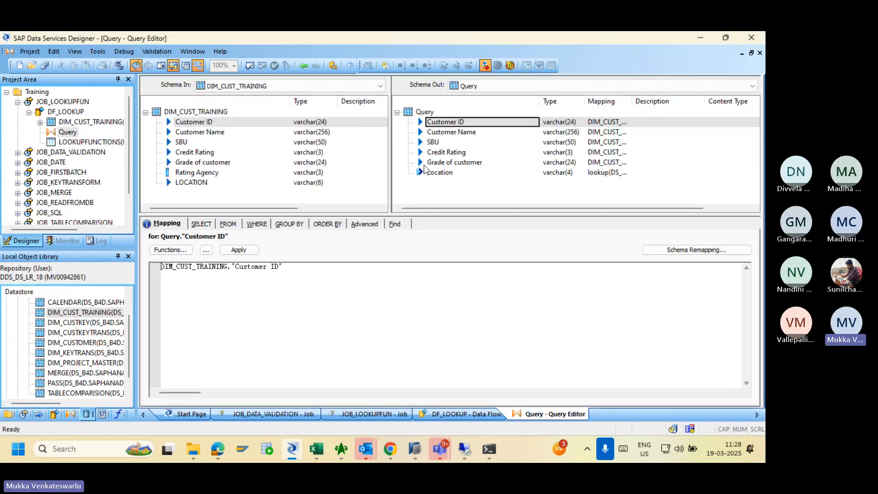
Change the Location lookup() default from FINLAND to '' and apply it, validating with no errors.
click(429, 172)
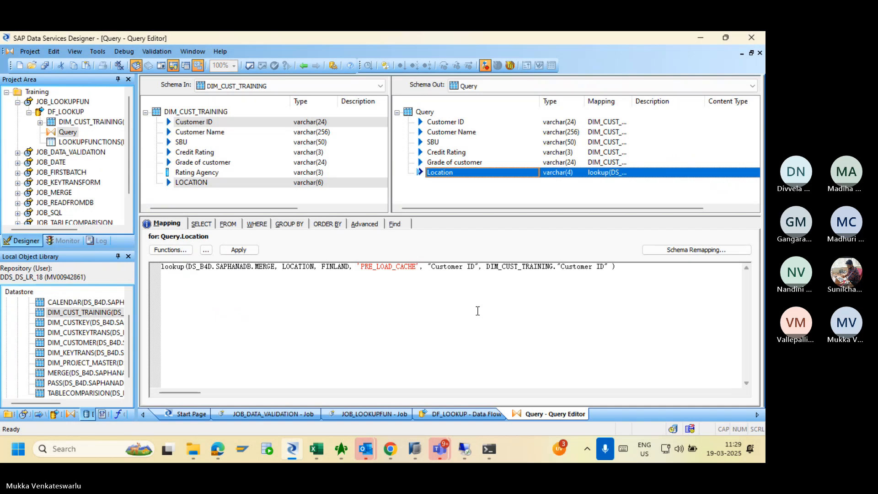
click(351, 267)
click(203, 251)
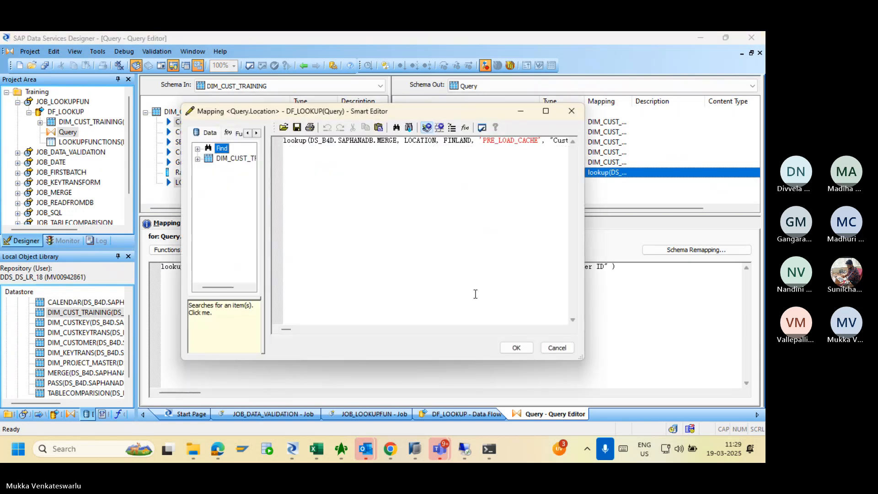
click(471, 142)
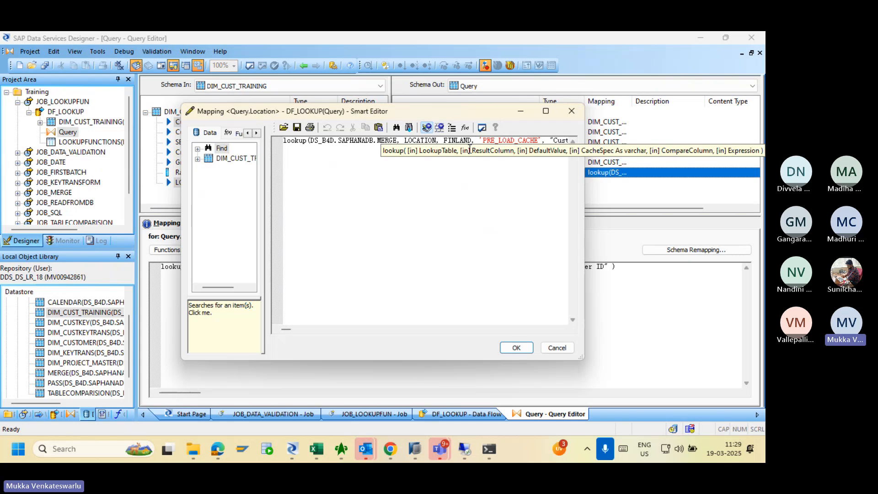
key(BackSpace)
key(BackSpace)
key(BackSpace)
key(BackSpace)
key(BackSpace)
key(BackSpace)
key(BackSpace)
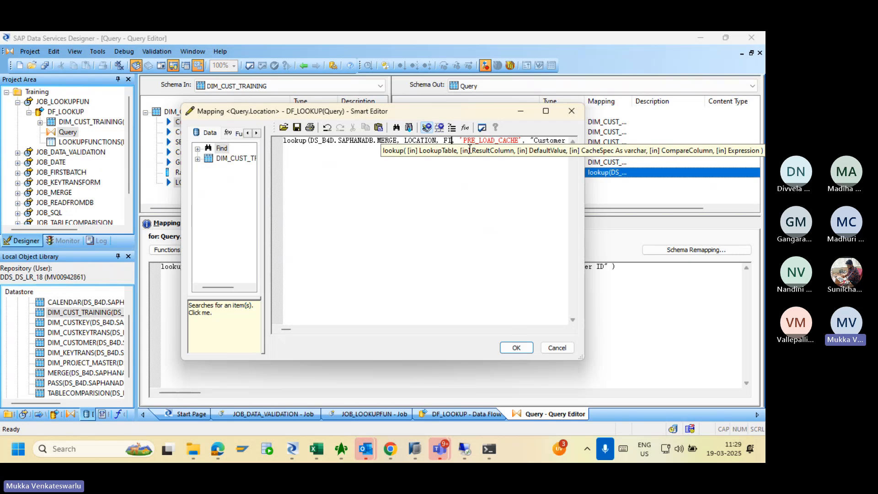
text('',)
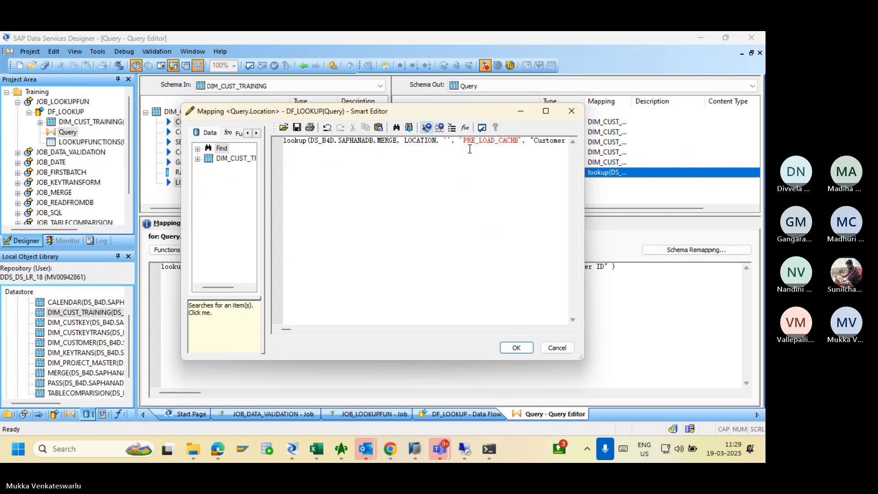
click(515, 348)
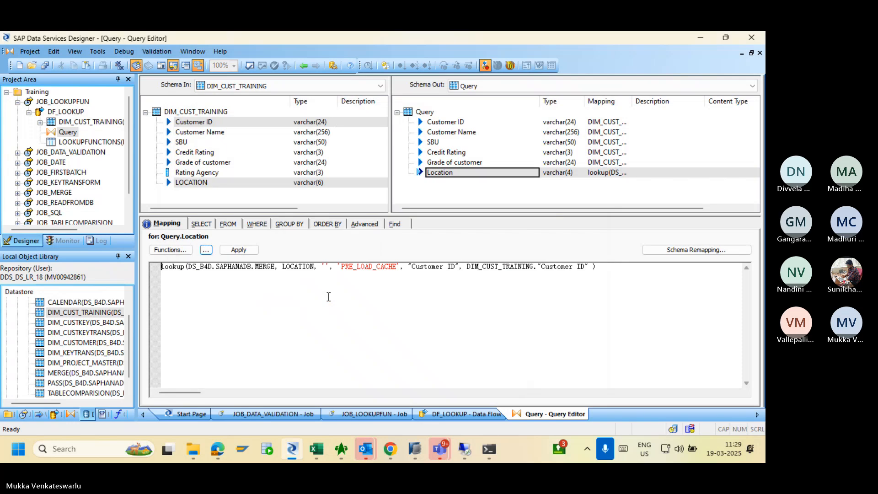
click(237, 249)
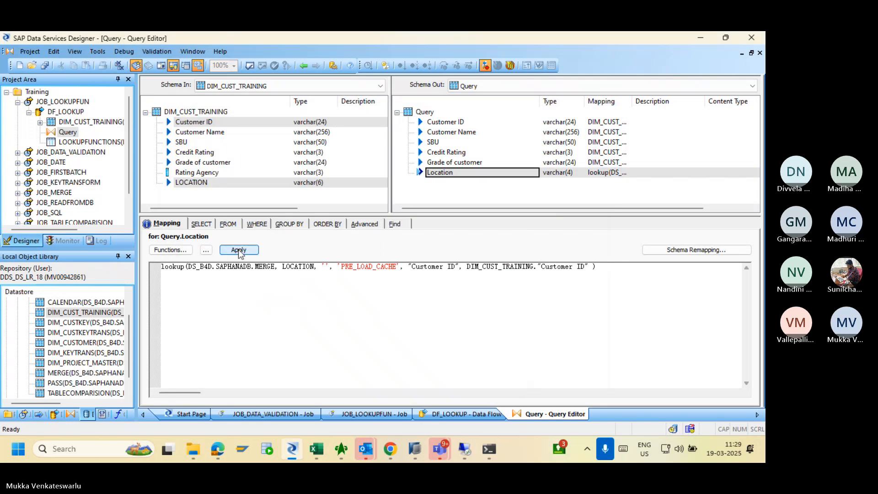
click(250, 66)
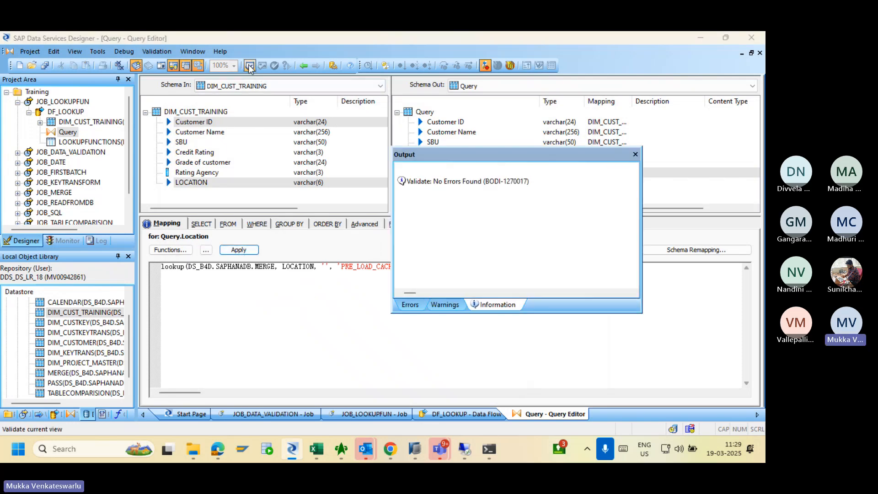
click(635, 154)
click(303, 65)
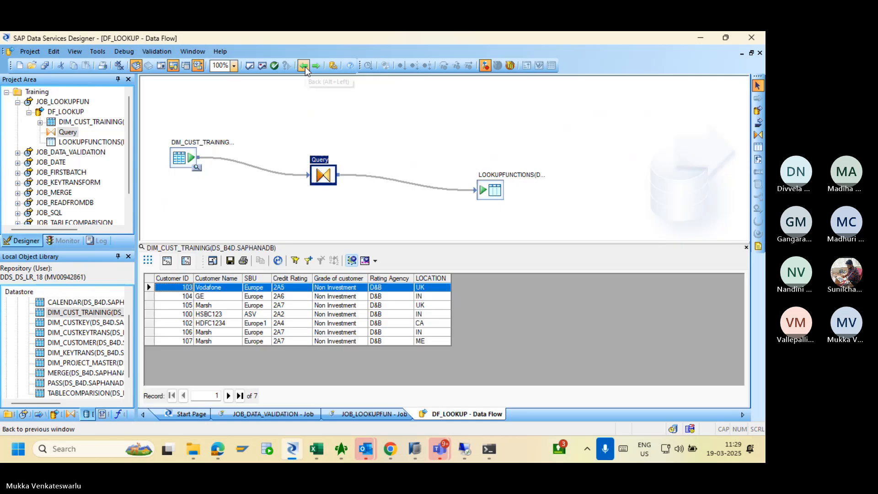
Revalidate DF_LOOKUP, return to JOB_LOOKUPFUN, and save all changes to the job and data flow.
click(249, 65)
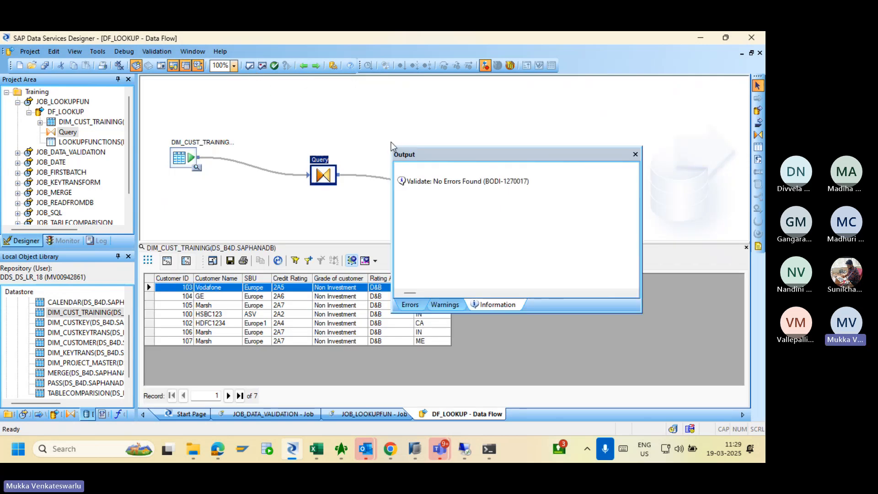
click(635, 154)
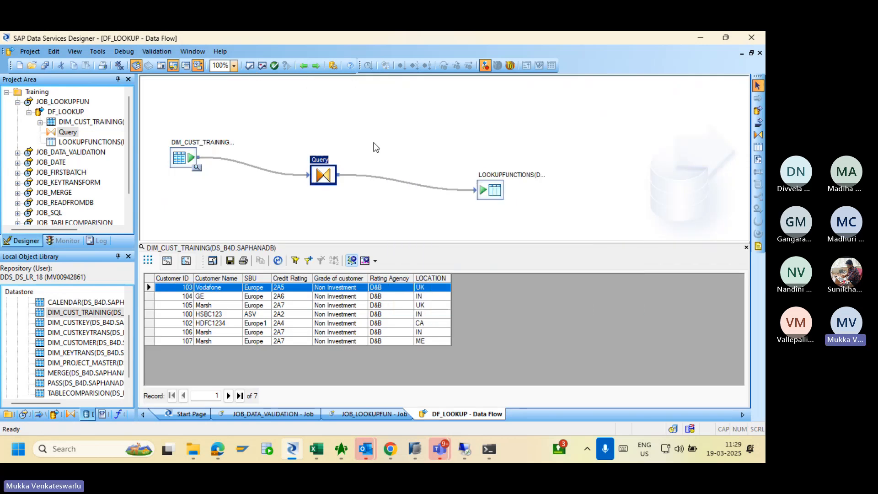
double_click(325, 174)
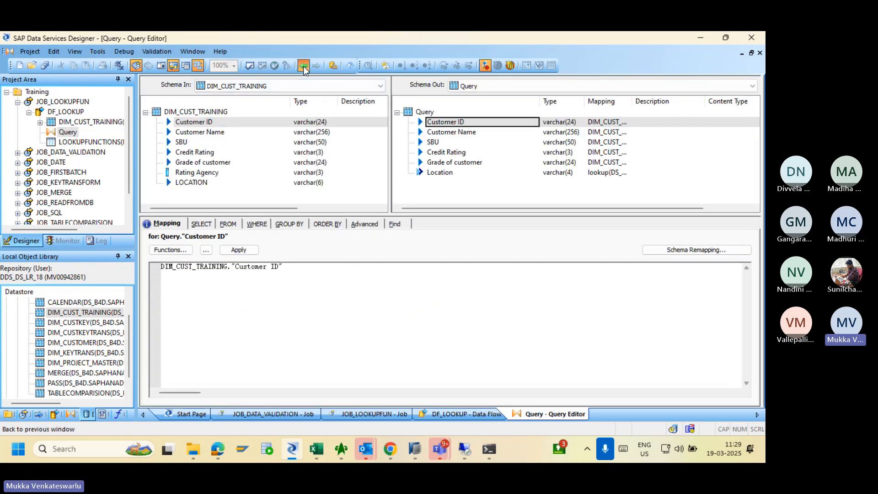
click(303, 66)
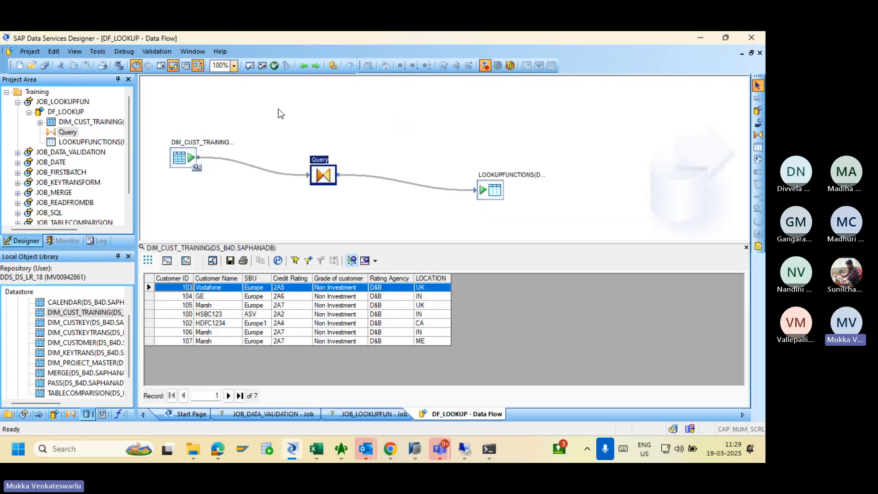
click(303, 66)
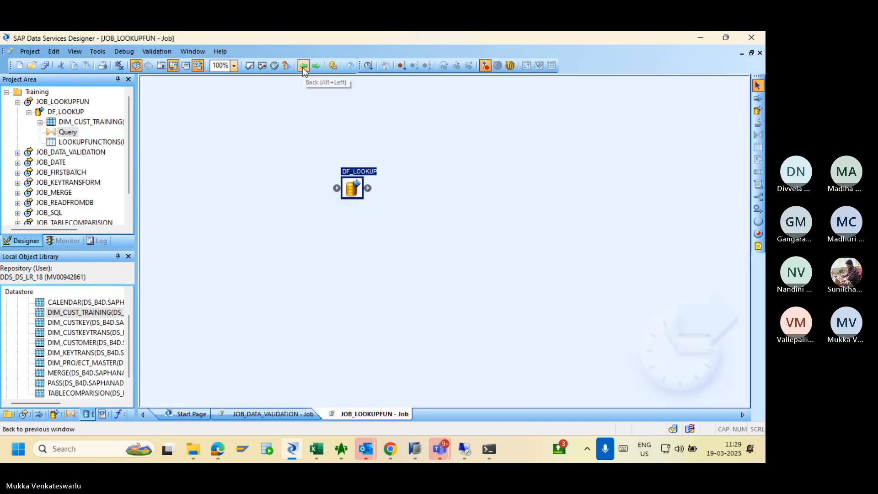
click(45, 64)
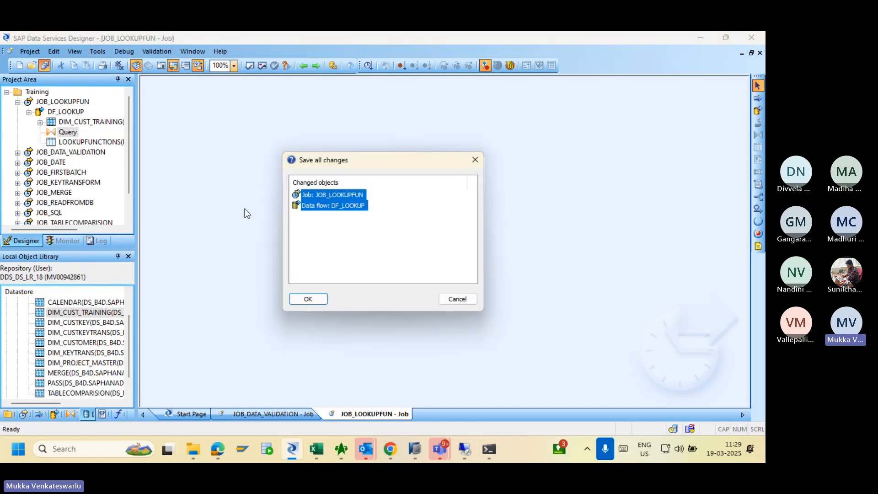
click(305, 297)
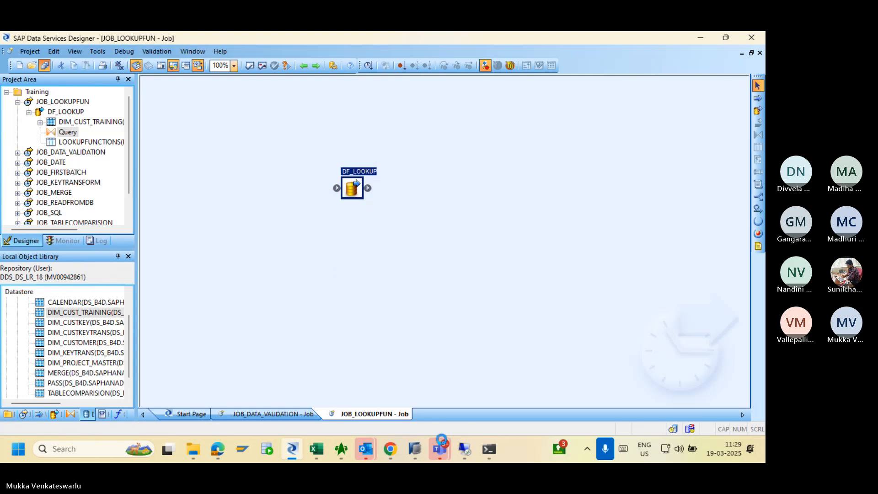
Log on to the Data Services Management Console in the browser with the account password.
mouse_move(446, 448)
click(388, 449)
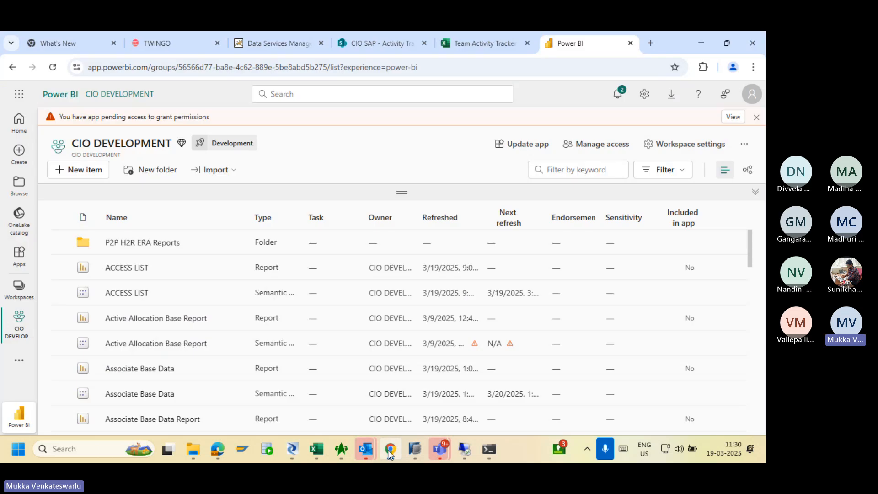
click(263, 42)
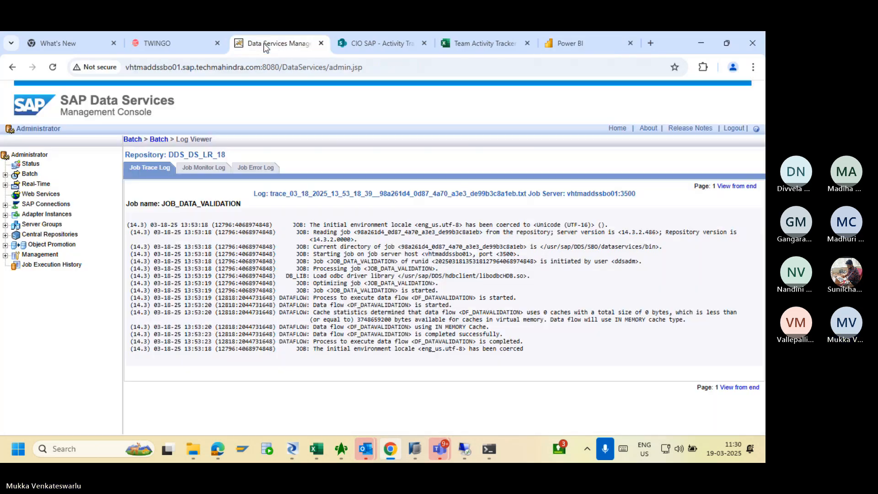
click(53, 67)
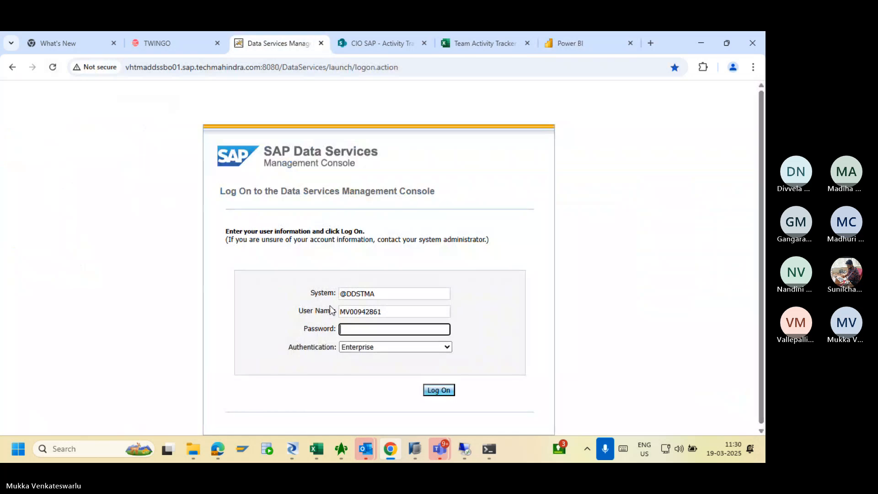
text(************)
key(Return)
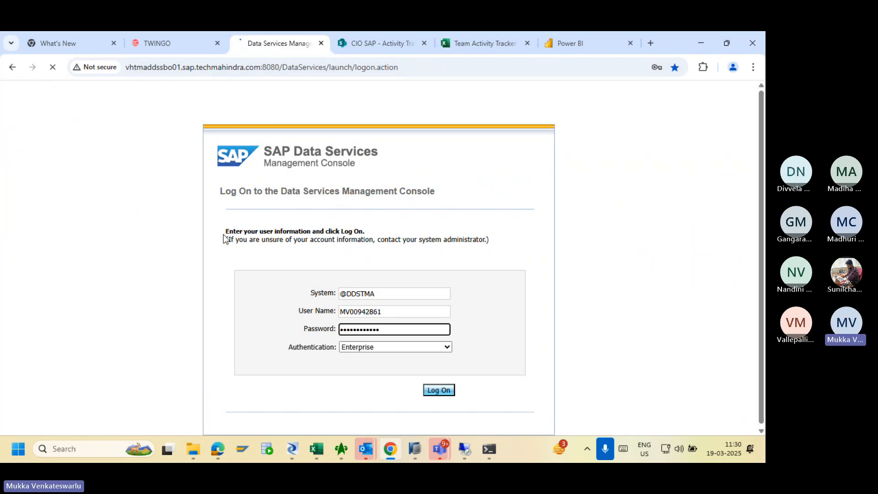
Execute JOB_LOOKUPFUN from DDS_DS_LR_18 Batch Job Configuration and check its trace and error logs.
click(89, 187)
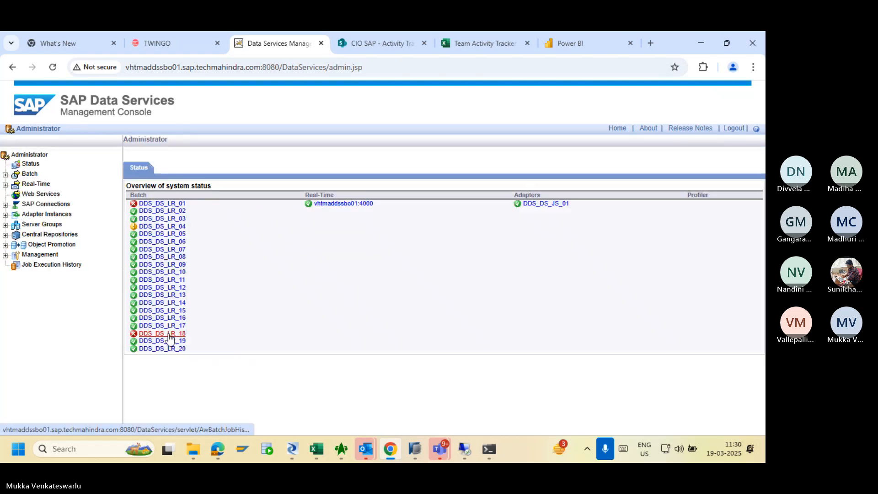
click(169, 338)
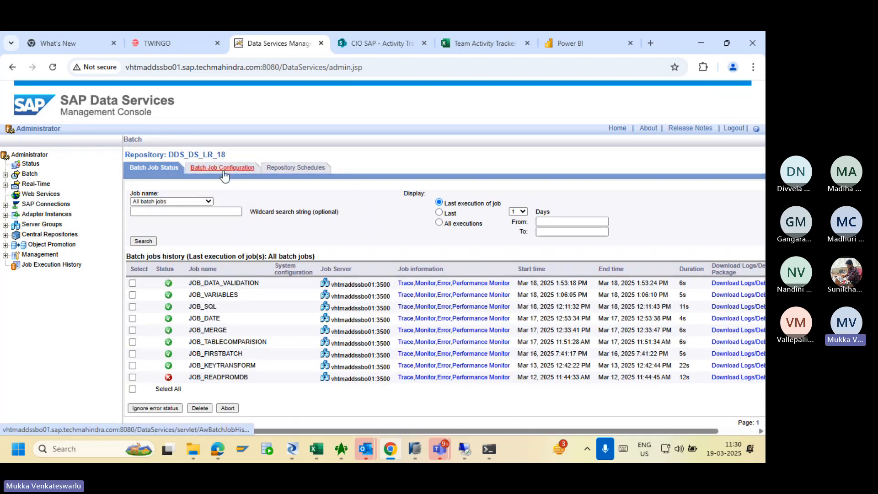
click(223, 168)
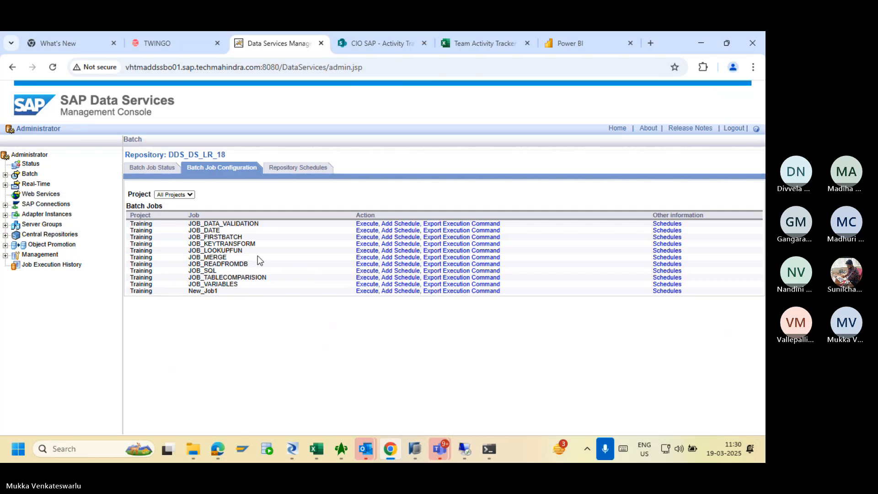
click(366, 251)
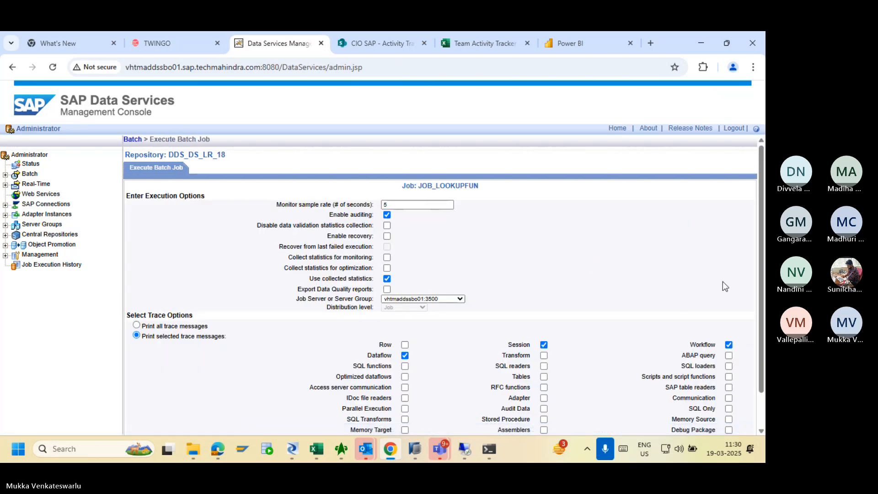
drag(759, 311, 758, 367)
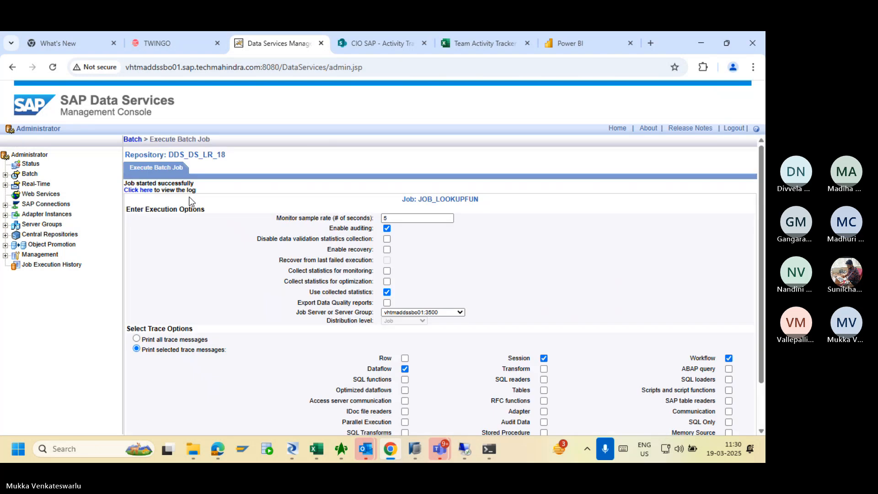
click(139, 190)
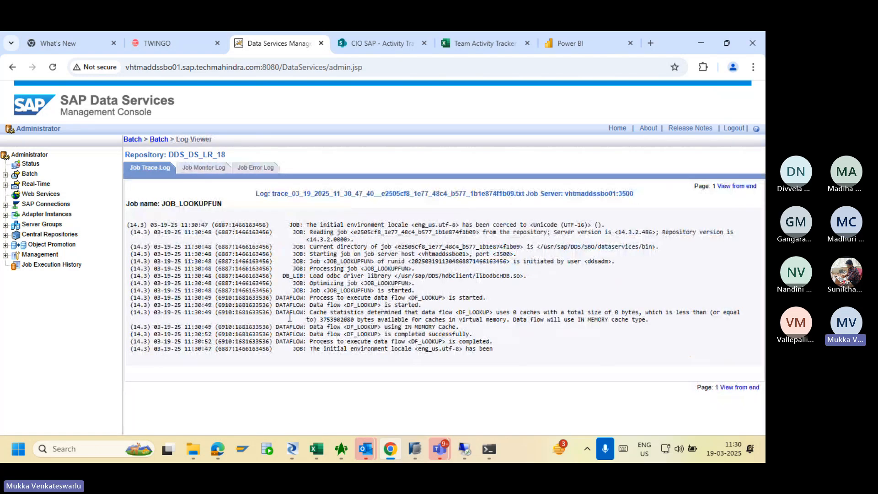
click(252, 169)
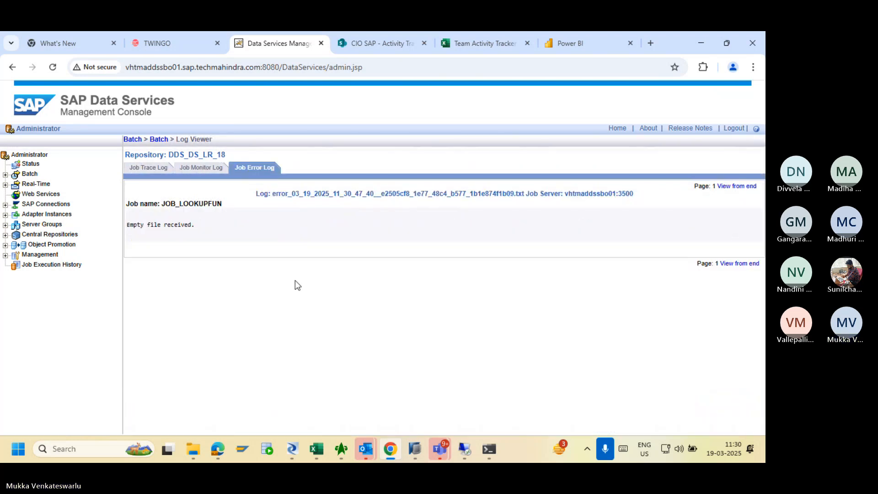
click(295, 449)
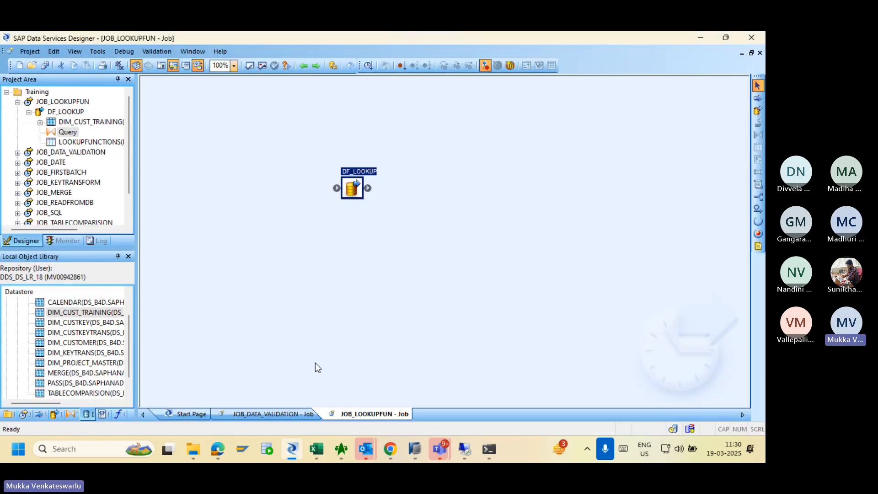
Open DF_LOOKUP and preview the LOOKUPFUNCTIONS target and DIM_CUST_TRAINING source data.
double_click(352, 188)
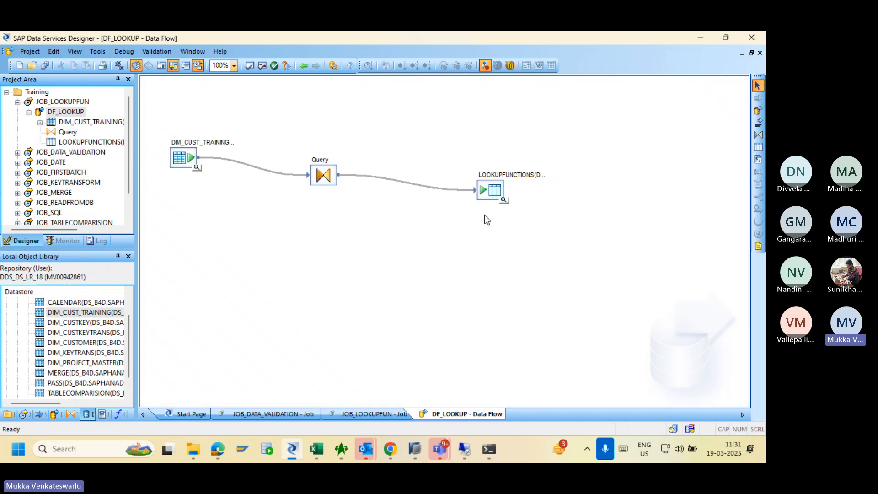
click(505, 201)
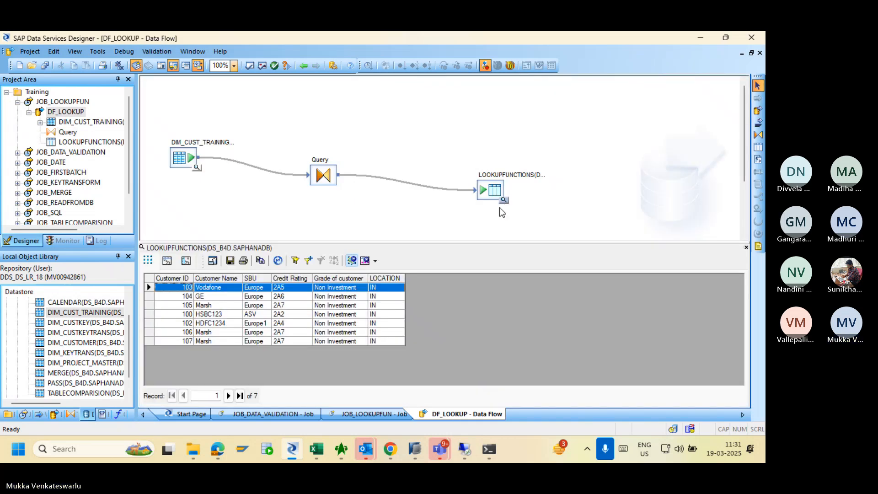
click(198, 172)
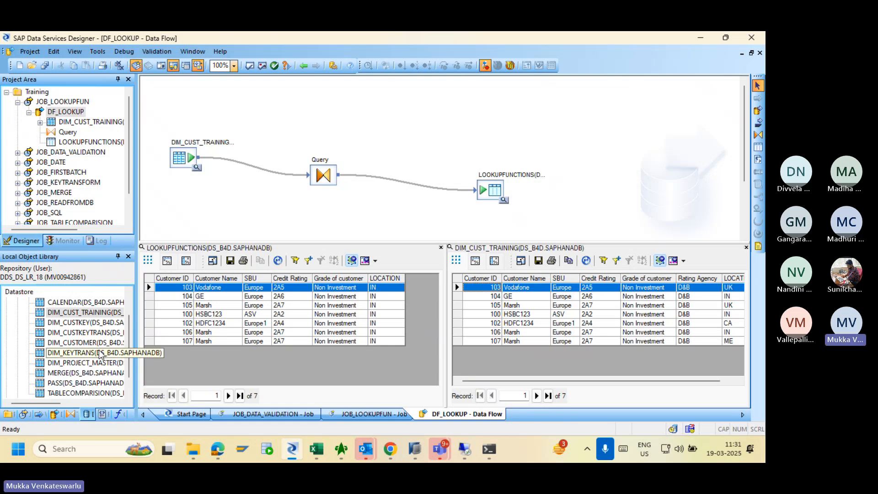
Add the MERGE table, preview its 11 rows, then delete it and close the DIM_CUST_TRAINING preview.
drag(67, 374, 617, 120)
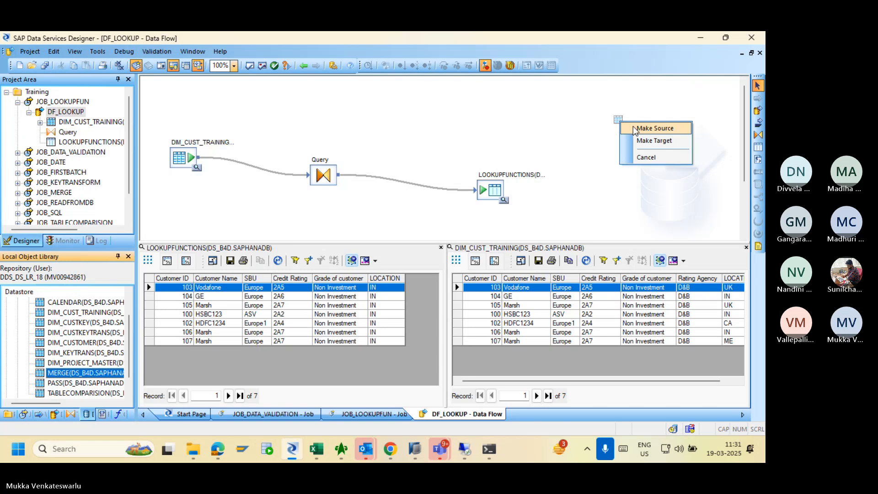
click(636, 130)
click(645, 149)
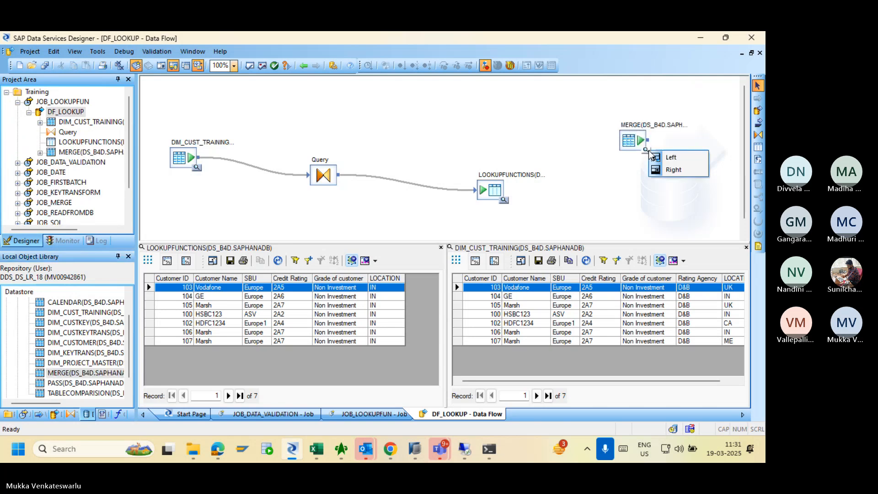
click(668, 158)
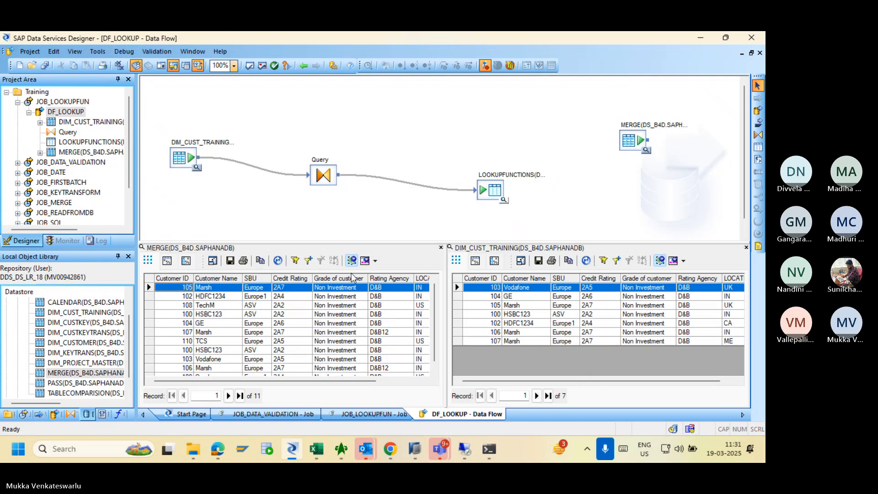
click(628, 142)
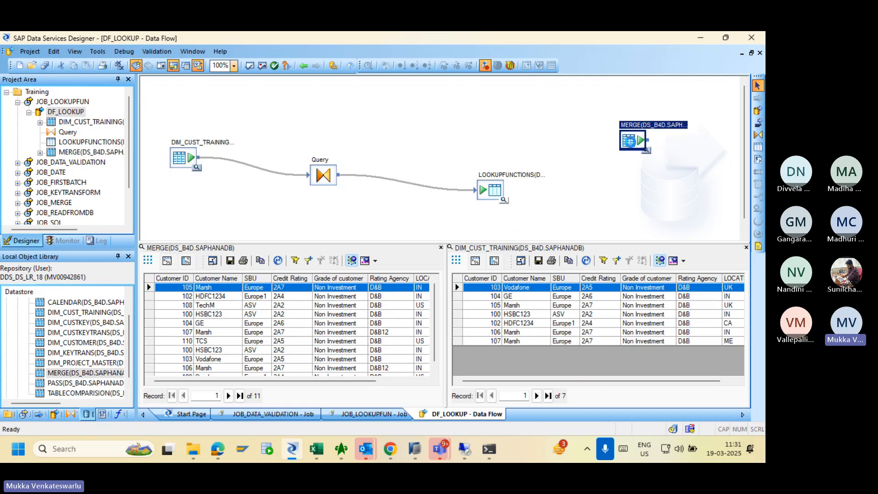
key(Delete)
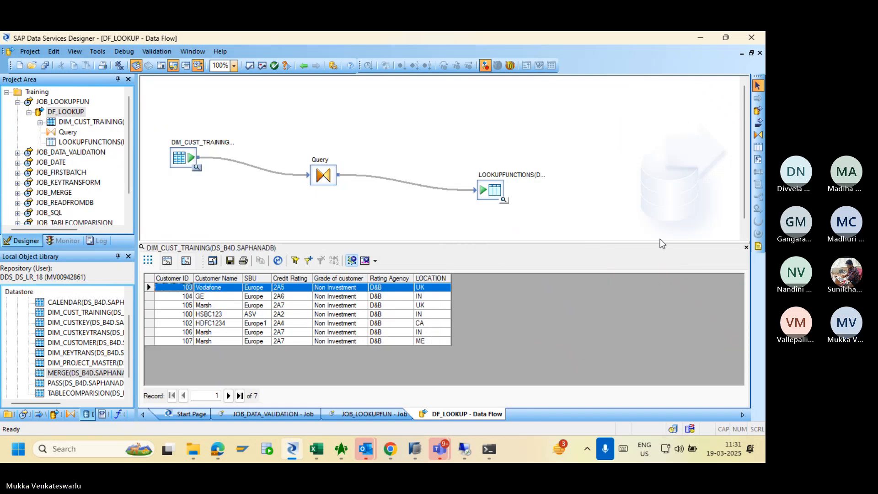
click(746, 248)
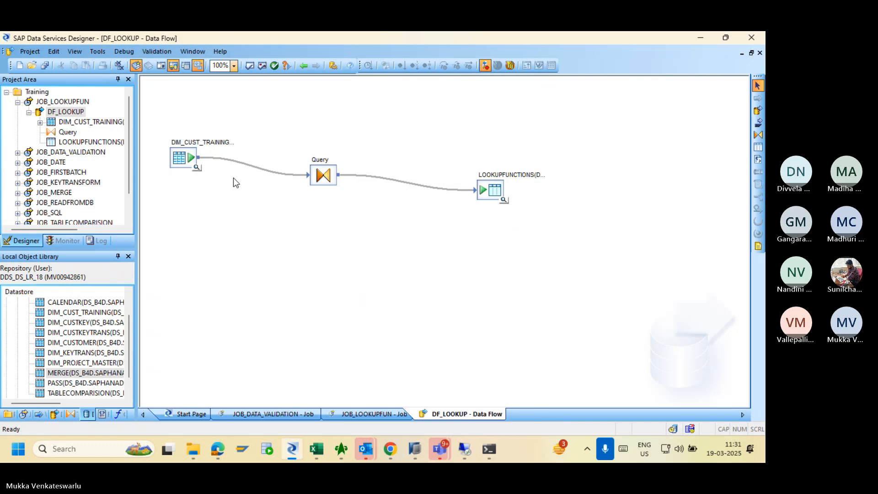
Preview DIM_CUST_TRAINING and LOOKUPFUNCTIONS rows, then switch to HANA Studio's MERGE table.
click(196, 168)
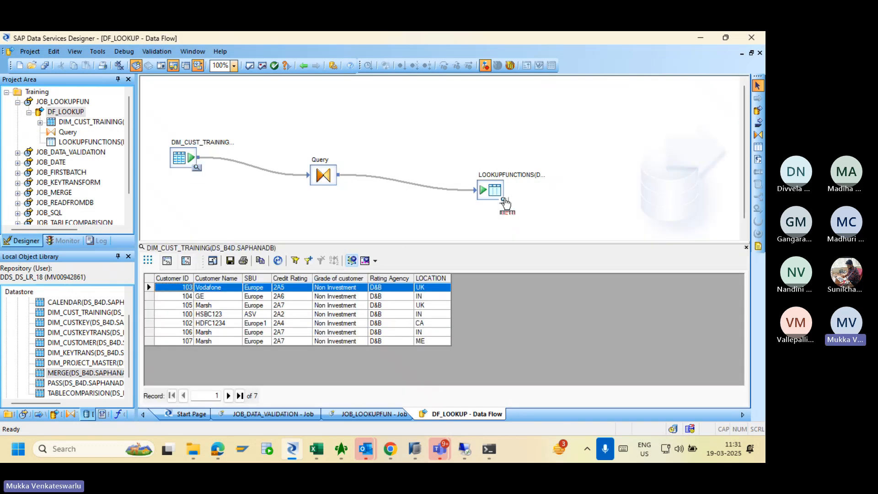
click(503, 199)
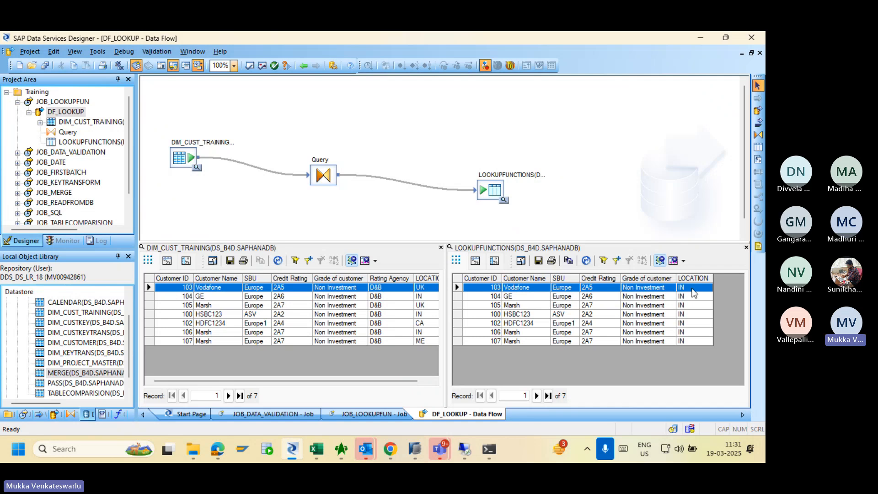
key(alt+Tab)
key(alt+Tab)
key(alt+Tab)
key(alt+Tab)
key(alt+Tab)
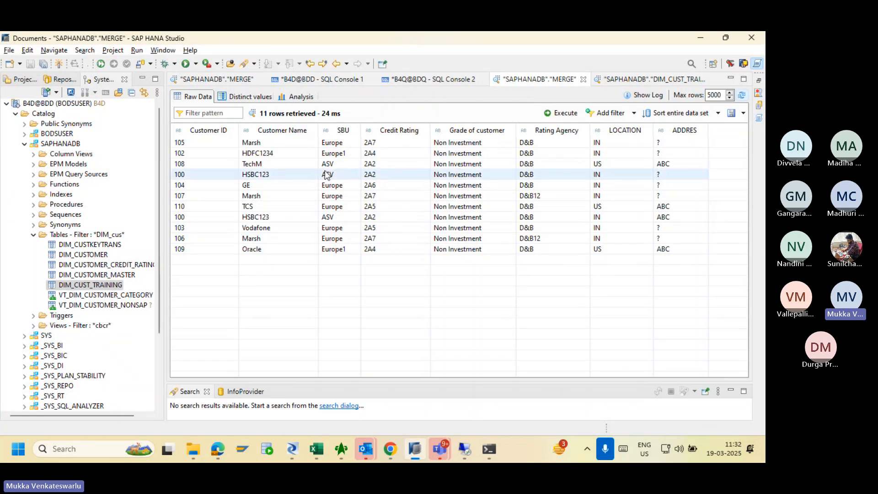
Sort MERGE by Customer ID and compare customer 103's LOCATION with the LOOKUPFUNCTIONS target rows.
click(204, 131)
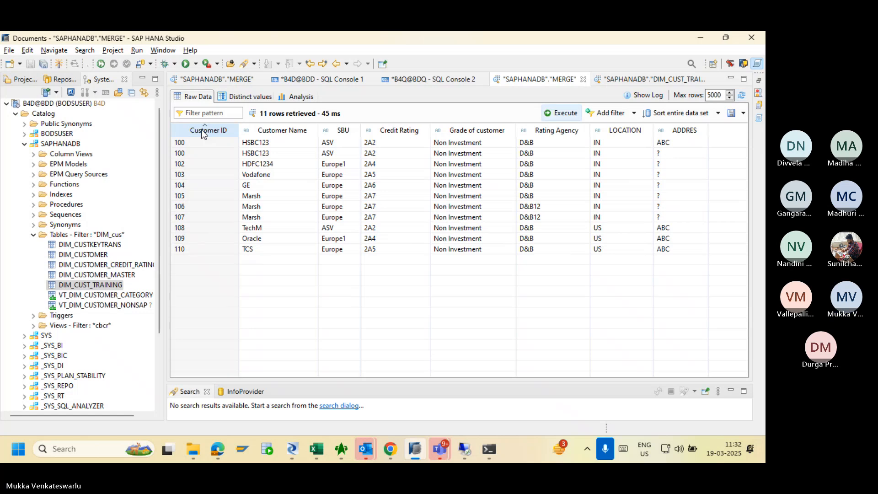
click(204, 175)
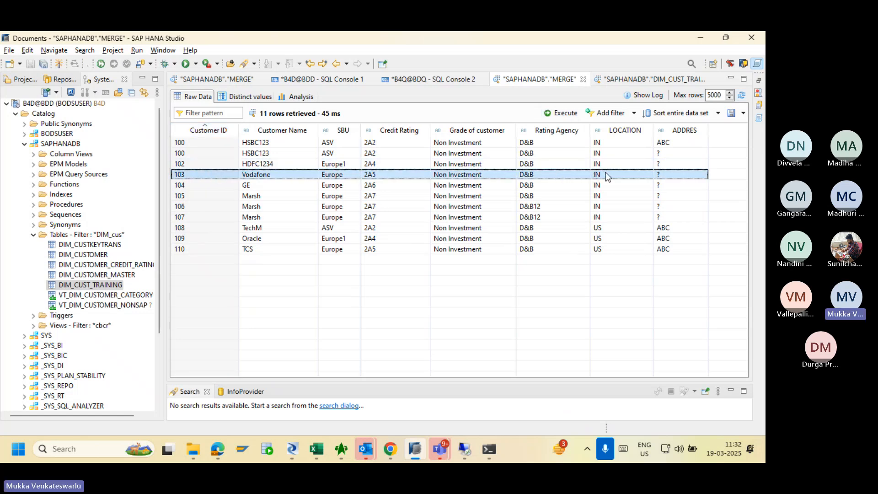
key(alt+Tab)
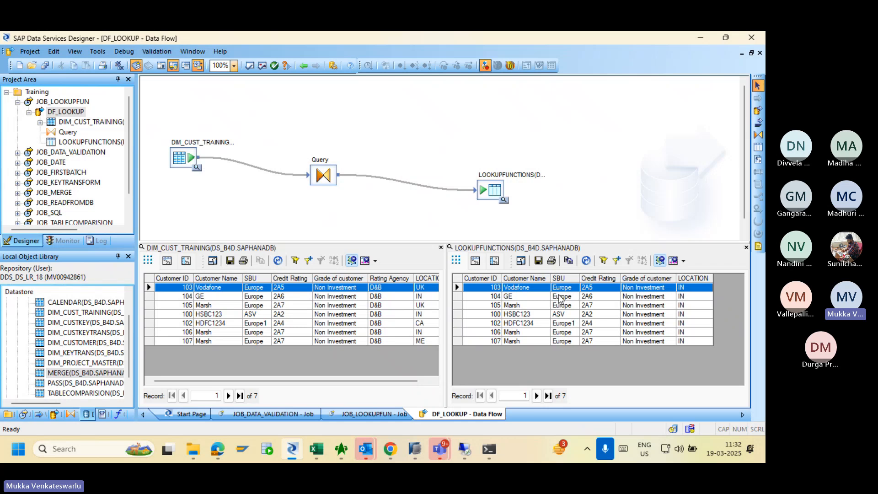
key(alt+Tab)
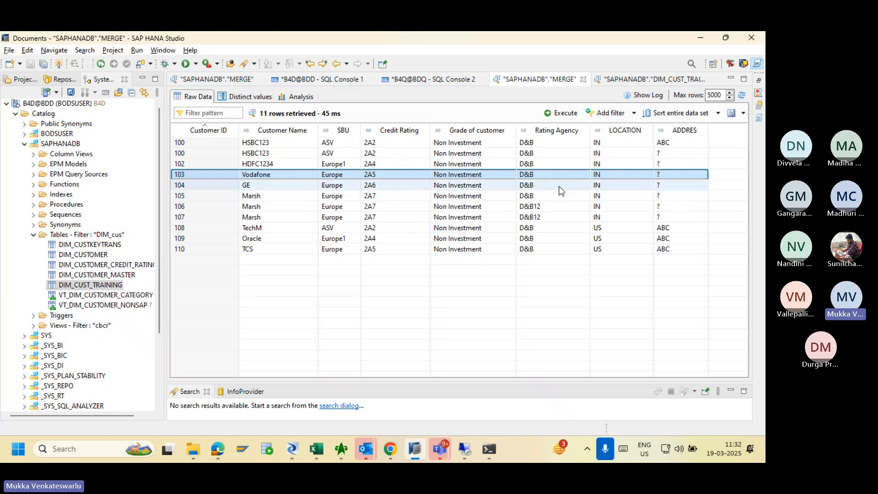
key(alt+Tab)
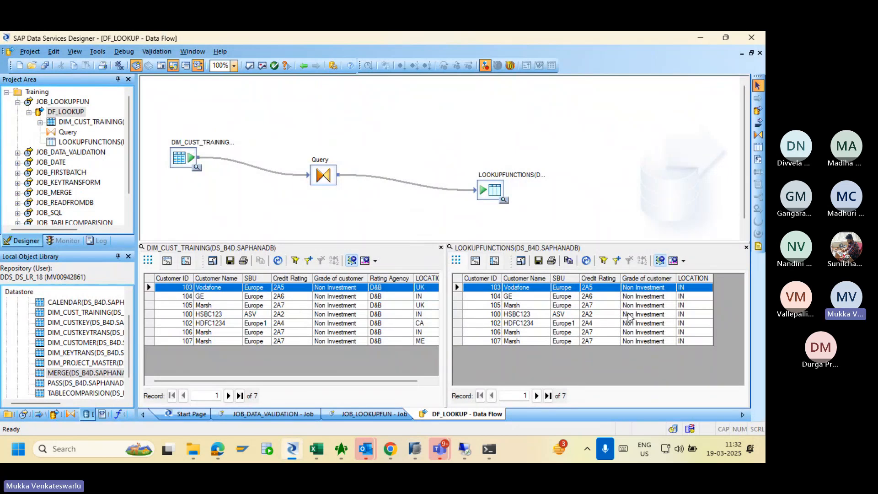
key(alt+Tab)
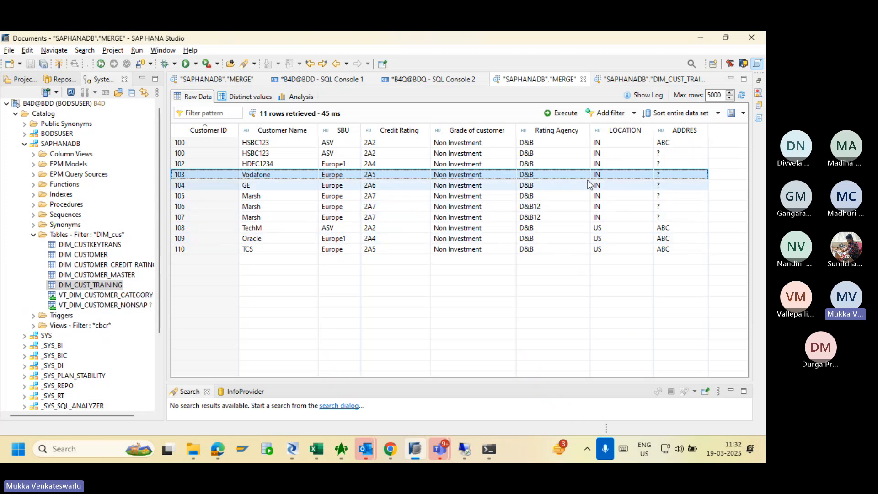
key(alt+Tab)
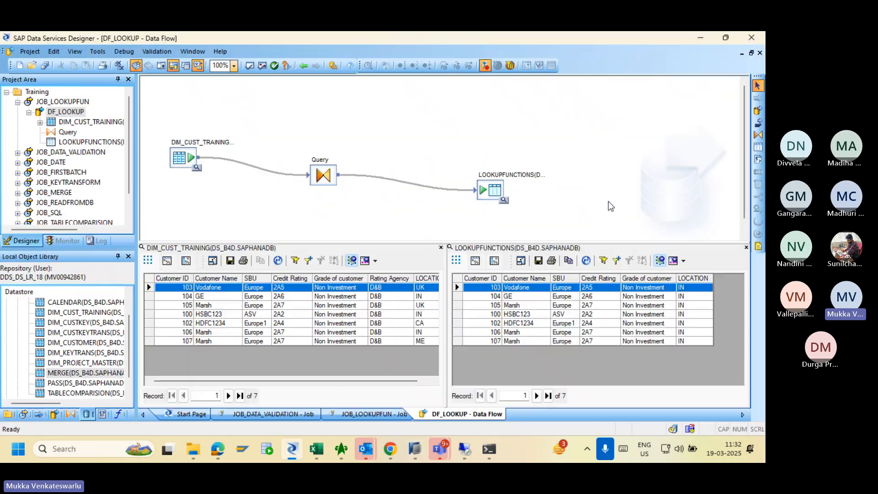
click(687, 287)
key(alt+Tab)
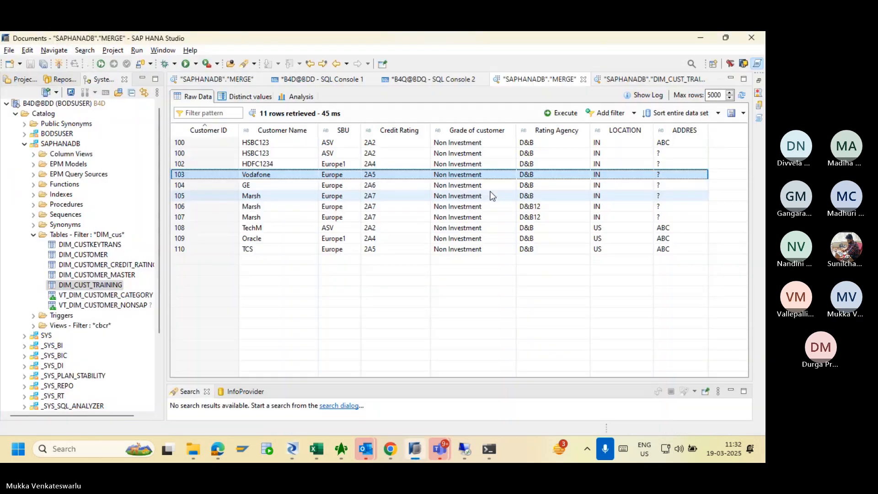
key(alt+Tab)
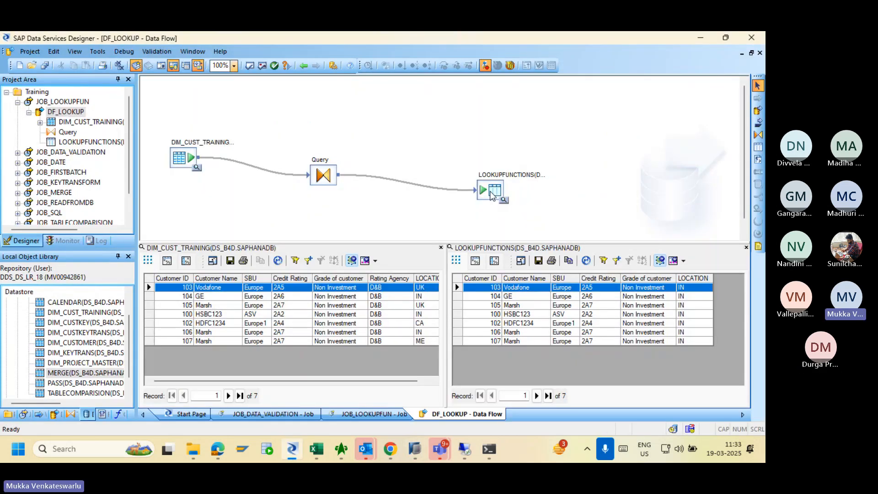
key(alt+Tab)
key(alt+Tab)
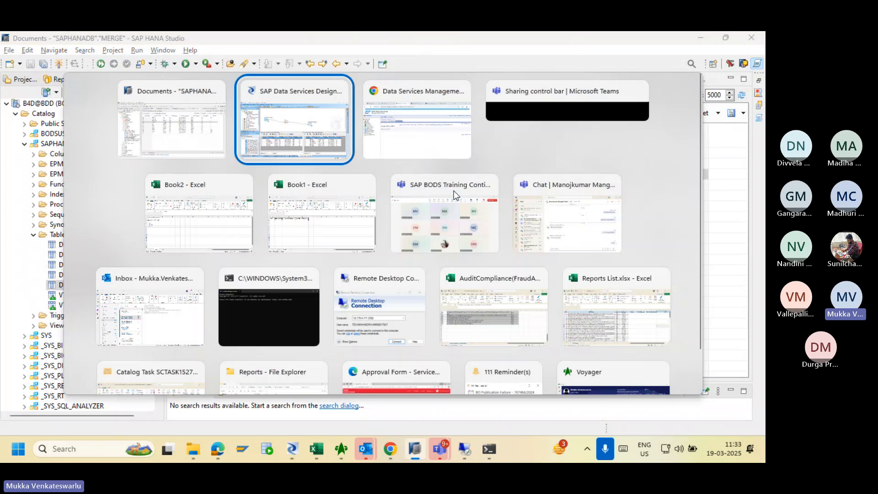
key(alt+Tab)
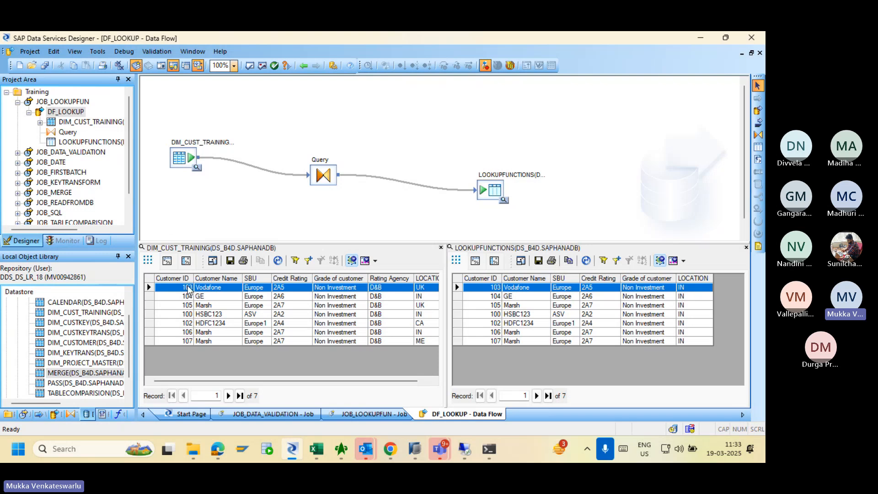
Review the sorted MERGE rows in HANA Studio, then return to the DF_LOOKUP data flow.
key(alt+Tab)
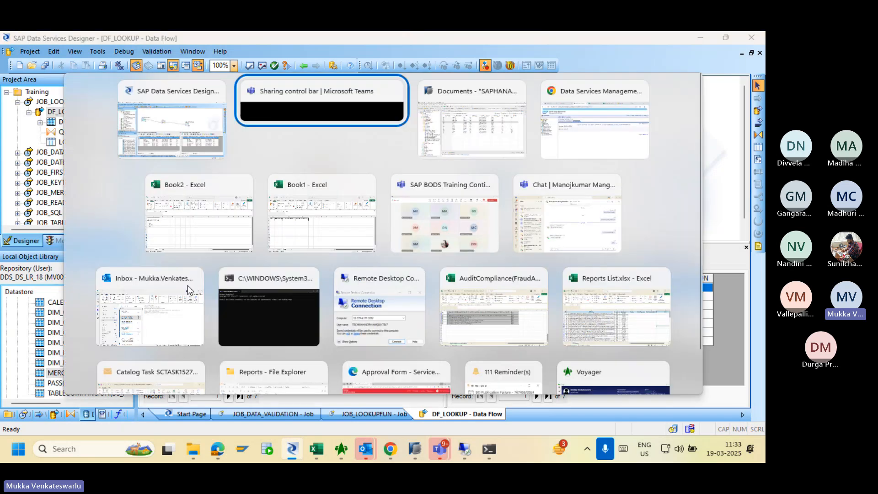
key(alt+Tab)
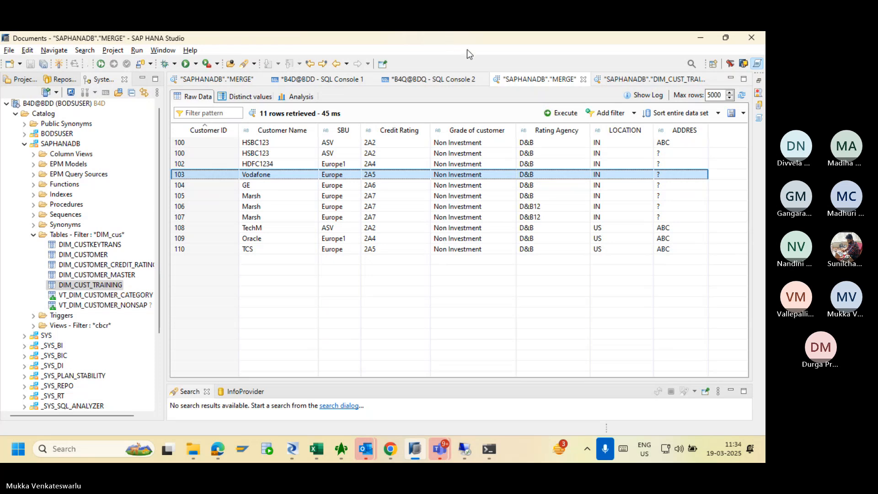
click(401, 45)
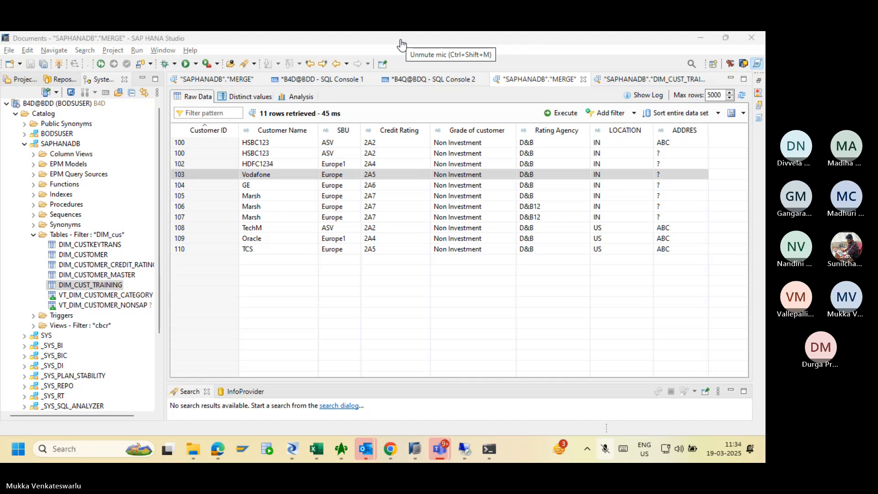
click(402, 44)
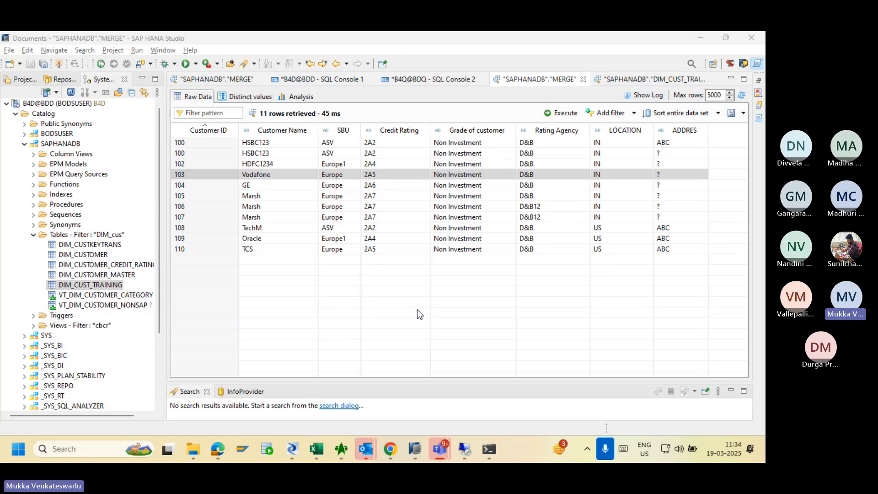
key(alt+Tab)
key(alt+Tab)
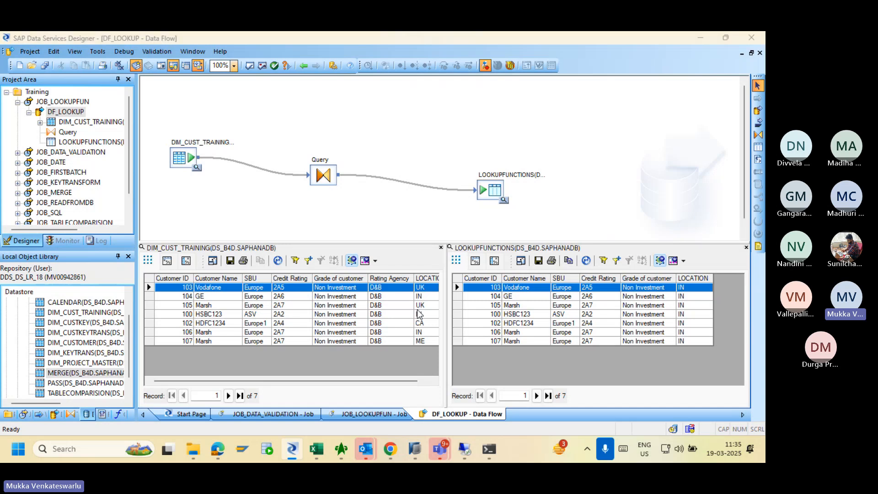
key(alt+Tab)
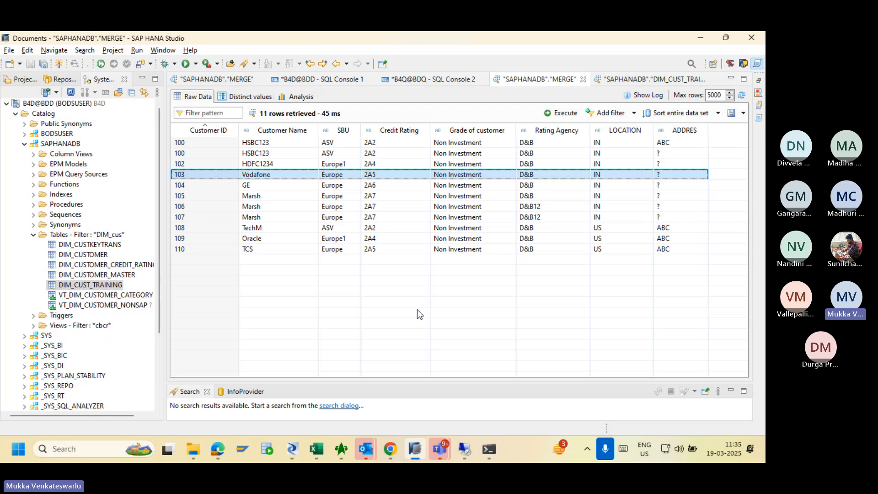
key(alt+Tab)
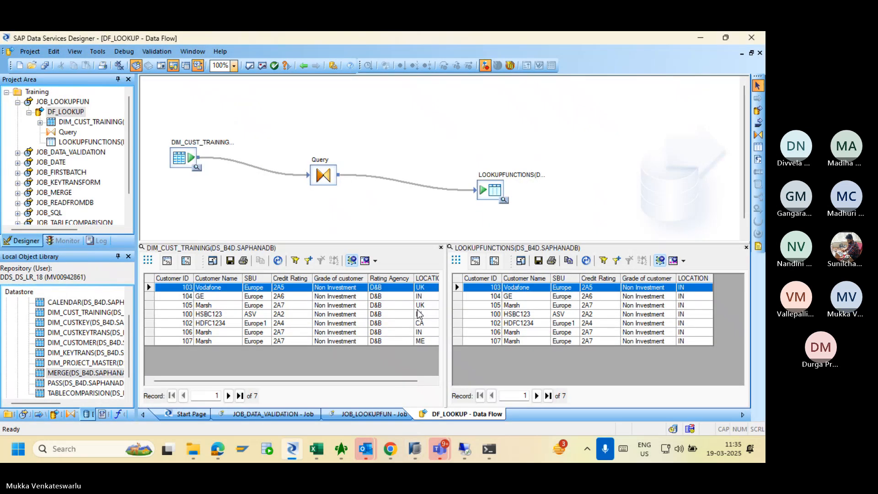
Raise the LOOKUPFUNCTIONS target, show Location's lookup() mapping in the Query, then return to MERGE data.
drag(491, 191, 497, 140)
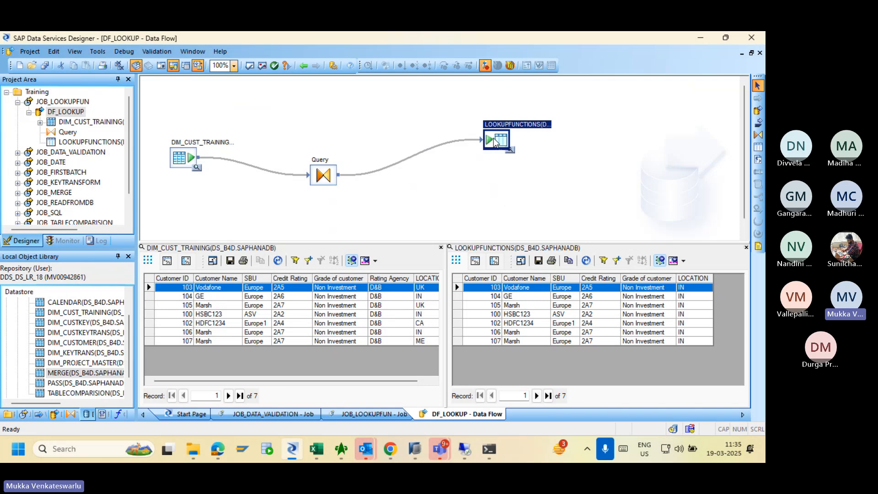
double_click(331, 176)
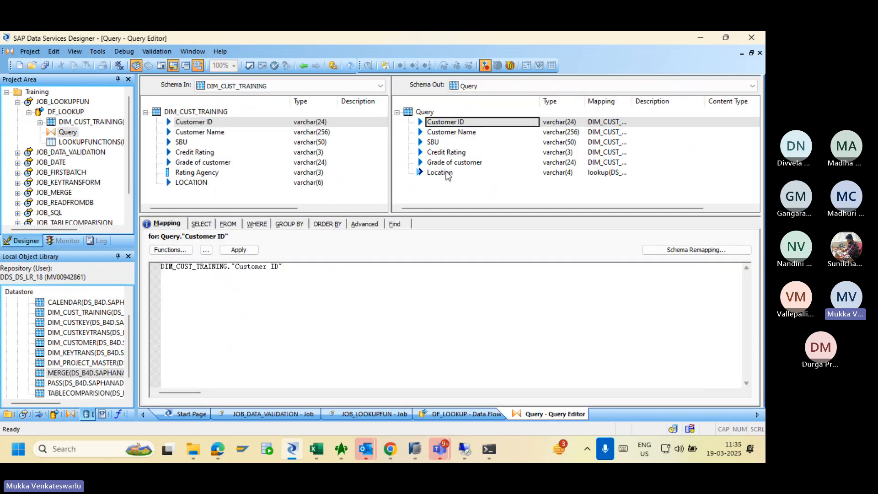
click(447, 174)
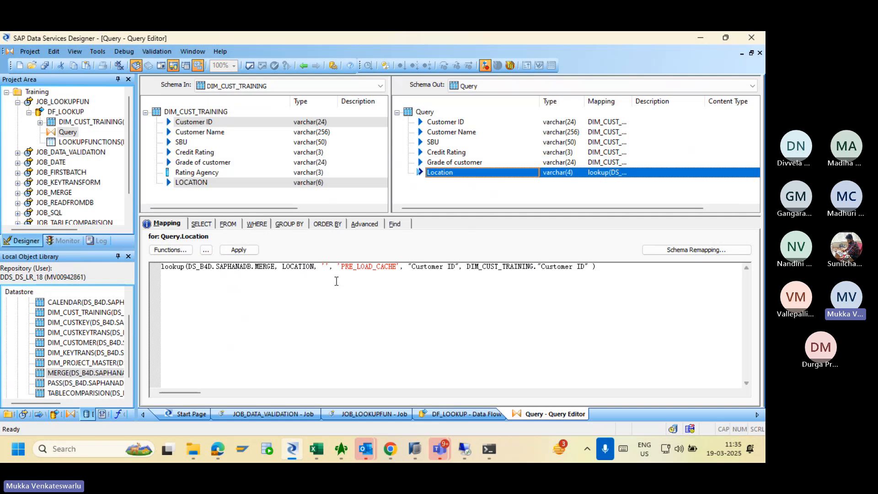
key(alt+Tab)
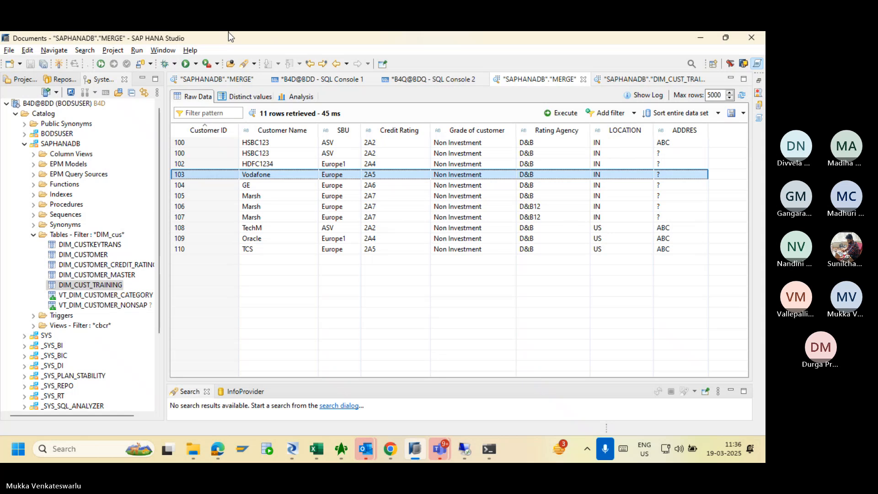
click(405, 44)
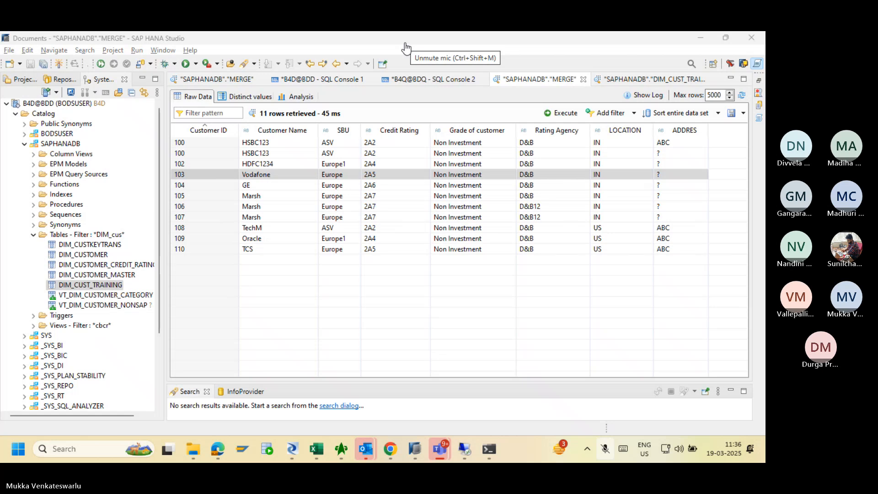
click(406, 48)
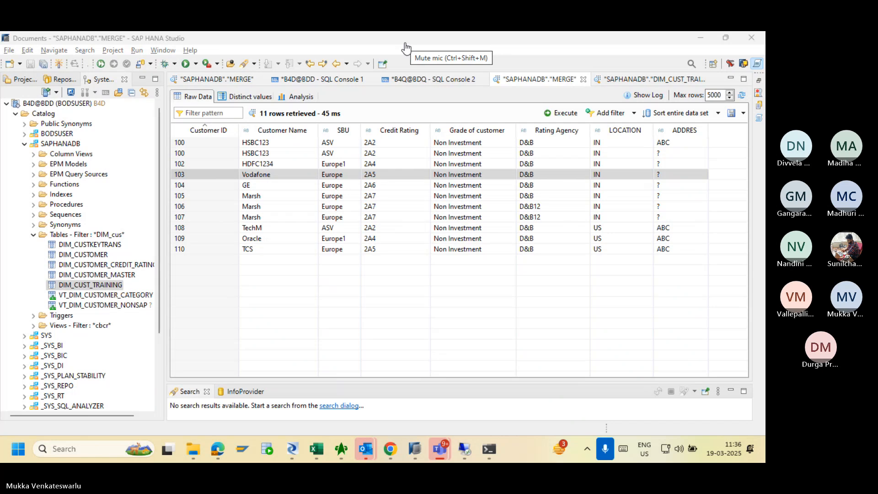
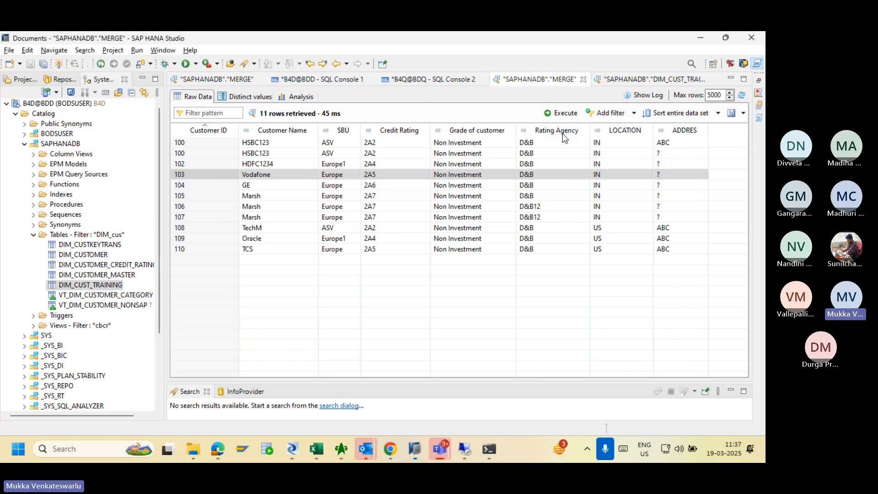
Review the 11 customer rows in HANA Studio's MERGE Raw Data grid, then return to Designer.
click(565, 137)
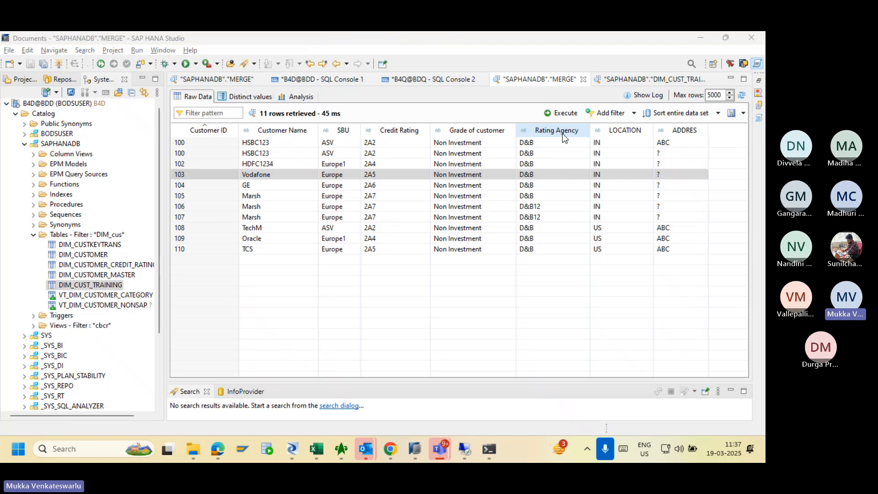
key(alt+Tab)
key(alt+Tab)
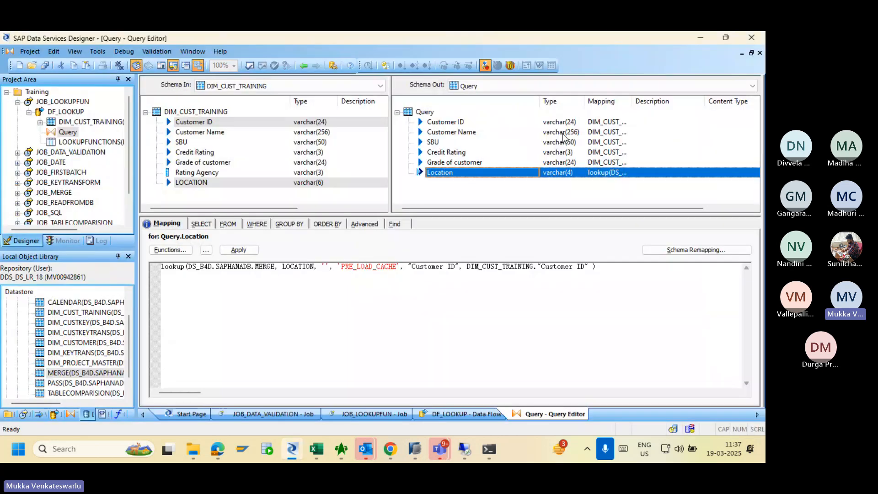
Insert a LOOK_EXT output column of type varchar(4) below Location in Schema Out.
right_click(434, 176)
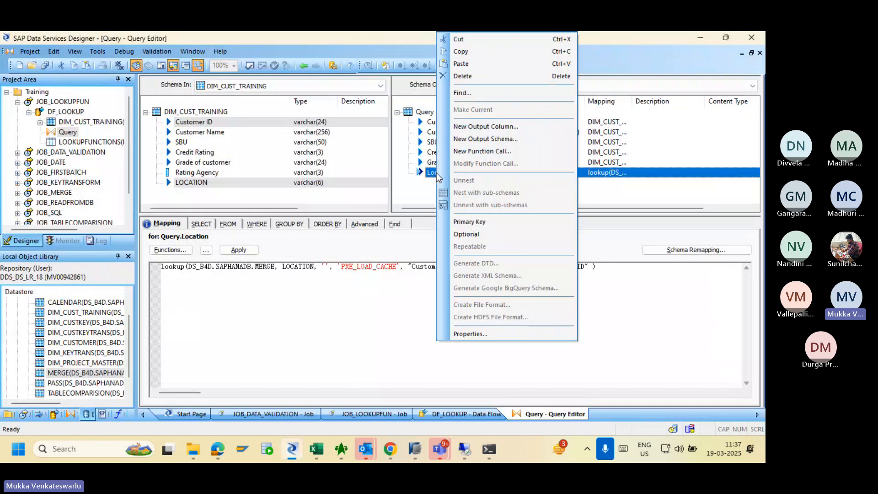
click(503, 126)
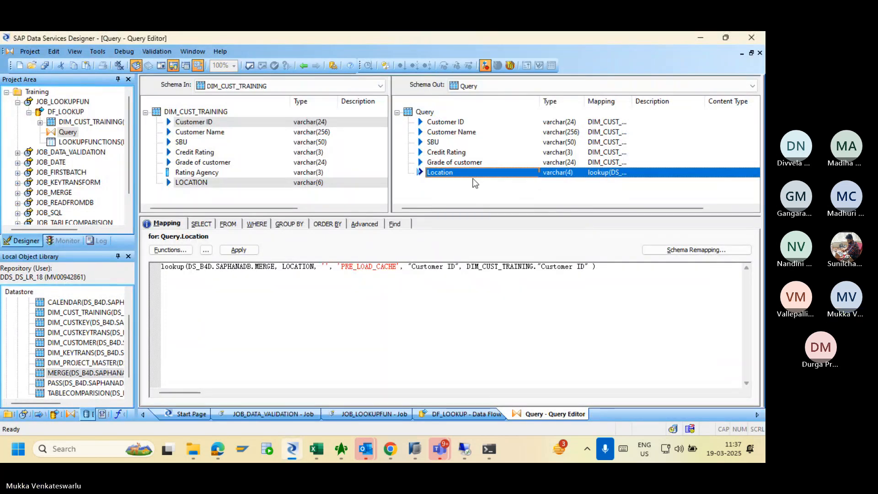
click(487, 192)
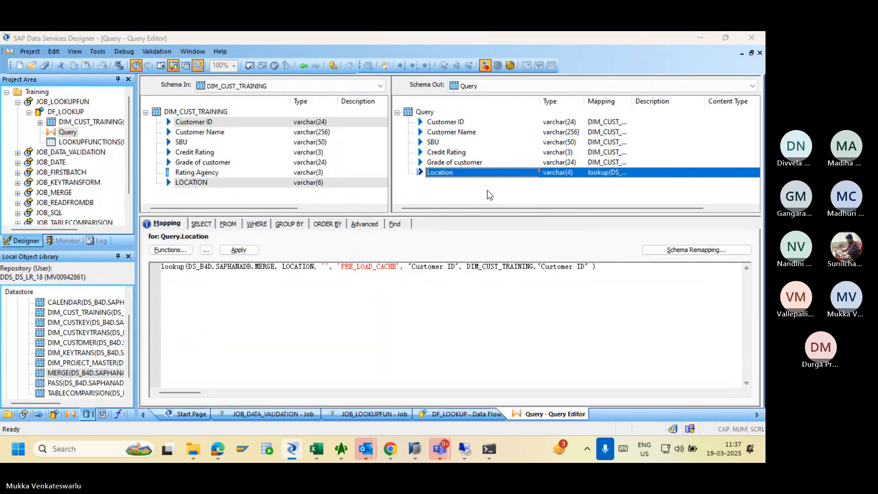
key(alt+Tab)
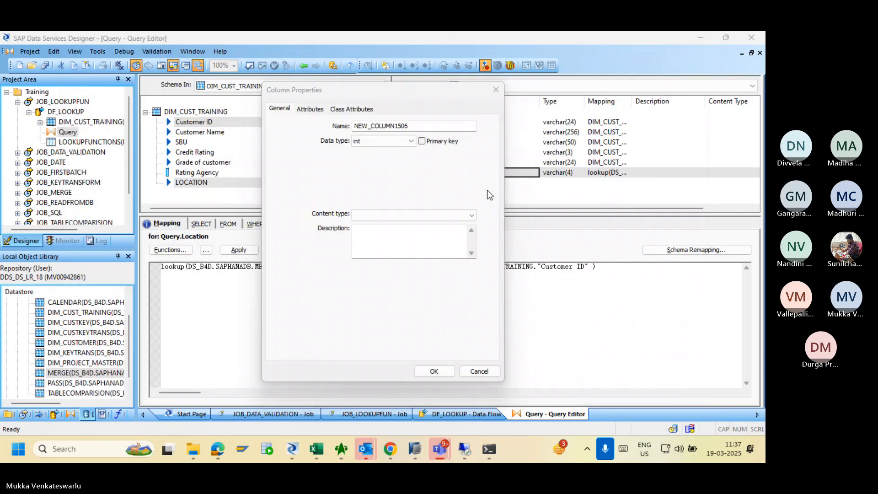
key(alt+Tab)
key(alt+Tab)
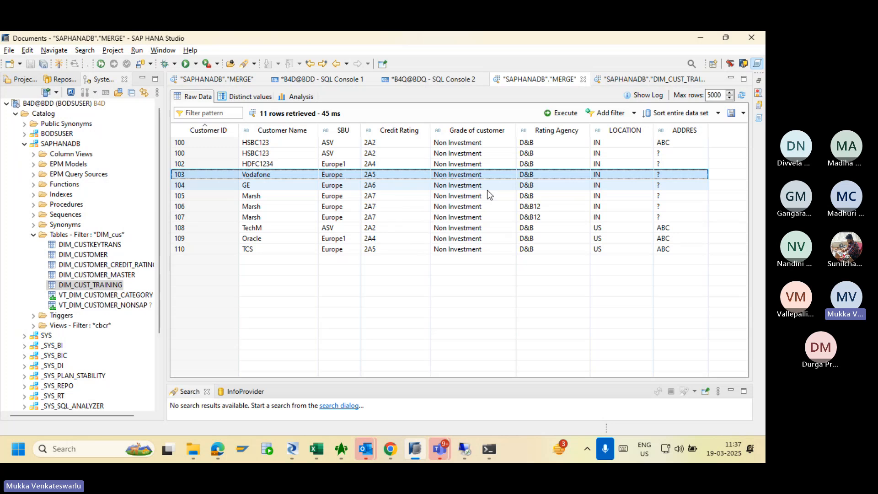
key(alt+Tab)
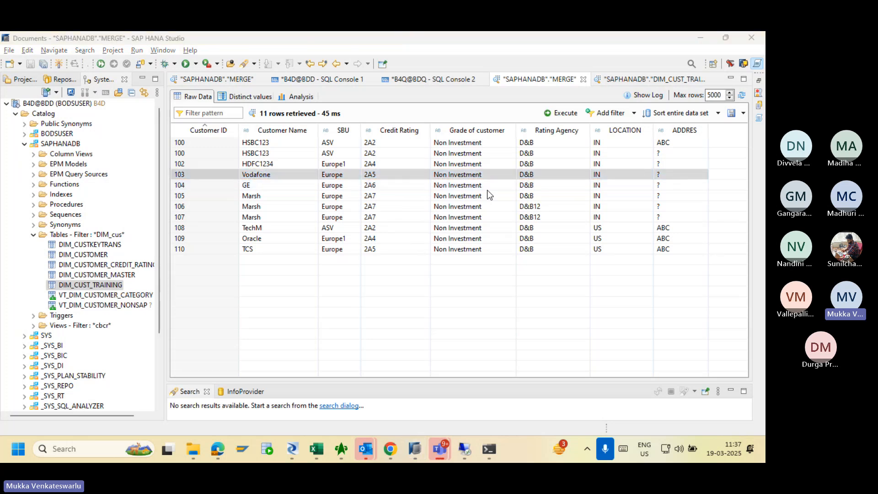
key(alt+Tab)
key(Tab)
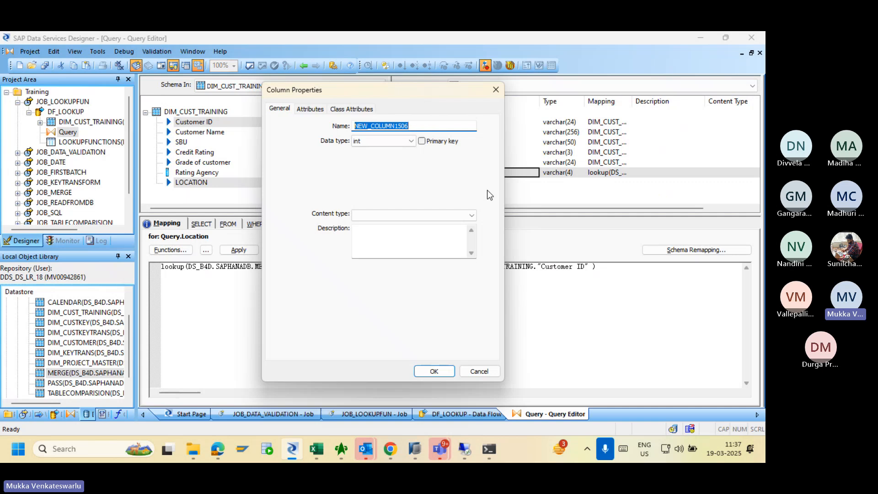
text(LOOK_EXT)
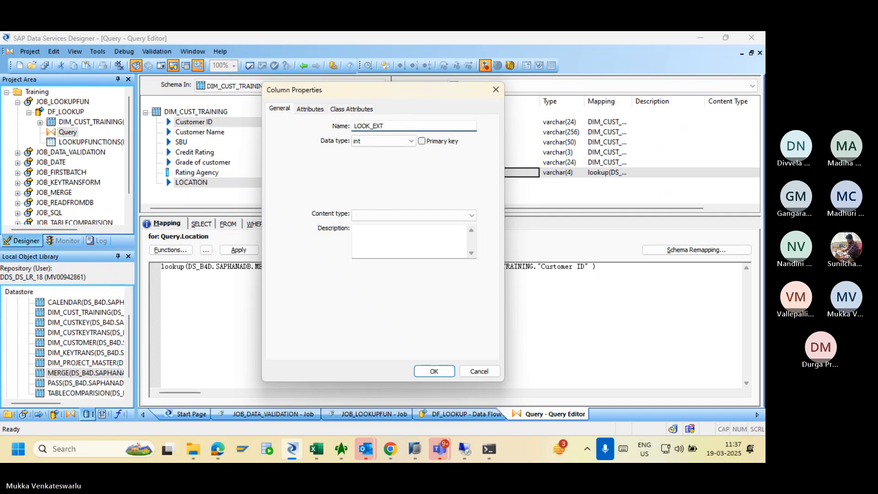
click(395, 145)
click(409, 230)
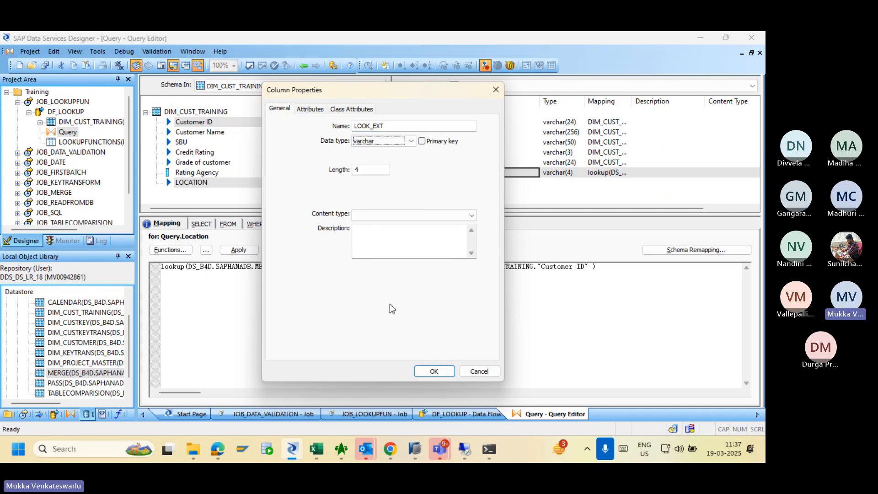
click(432, 370)
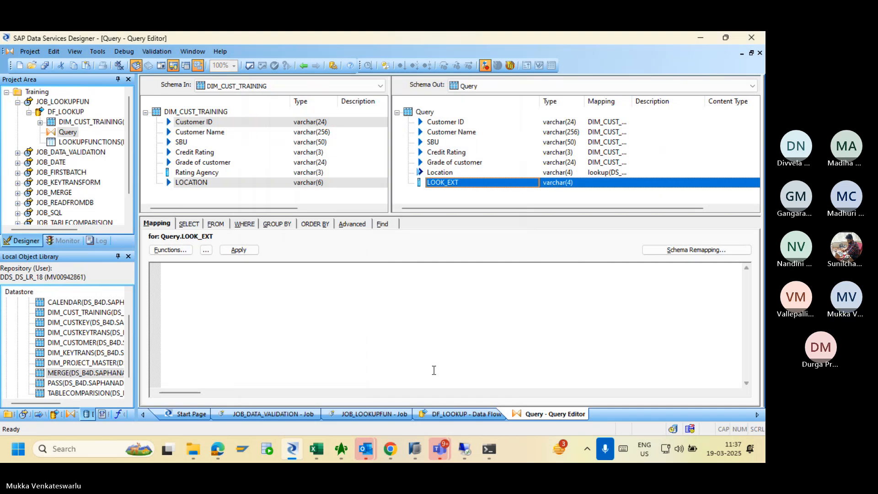
Choose the lookup_ext function from Lookup Functions for the LOOK_EXT mapping.
click(173, 249)
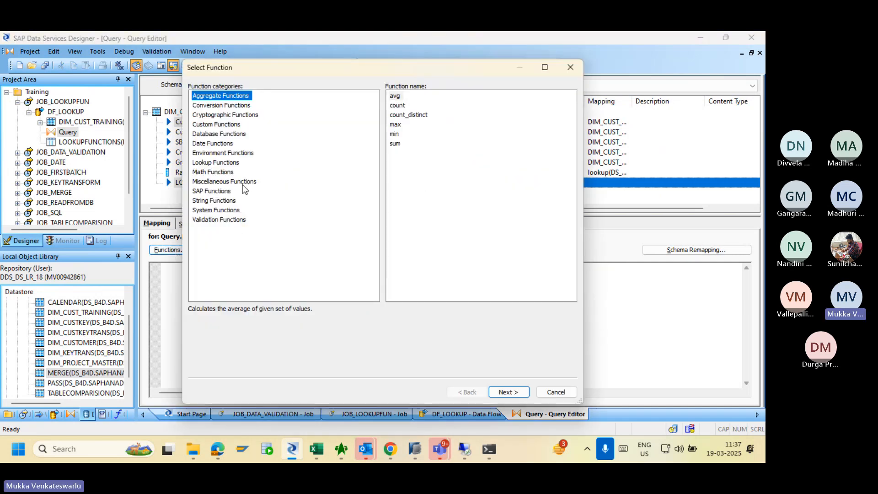
click(215, 163)
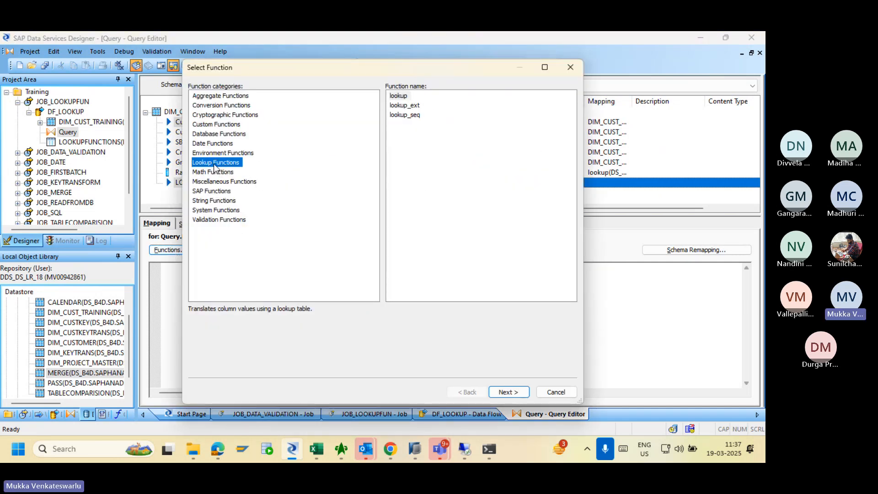
click(410, 106)
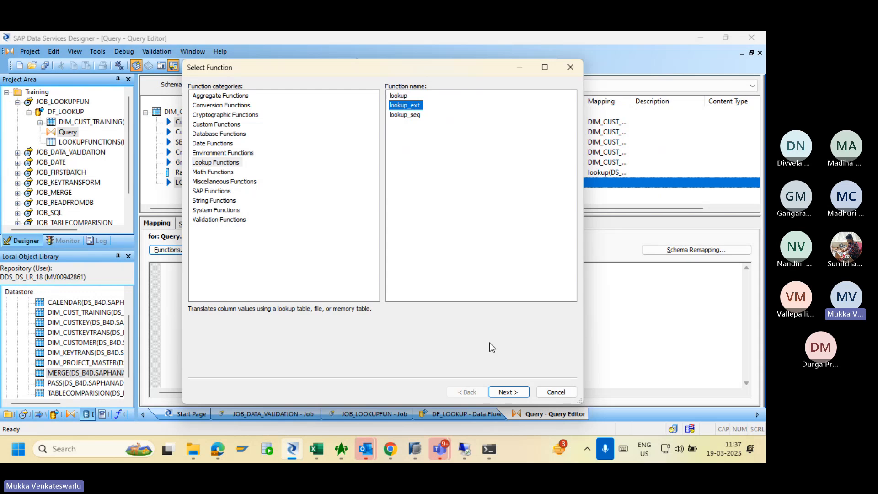
click(504, 393)
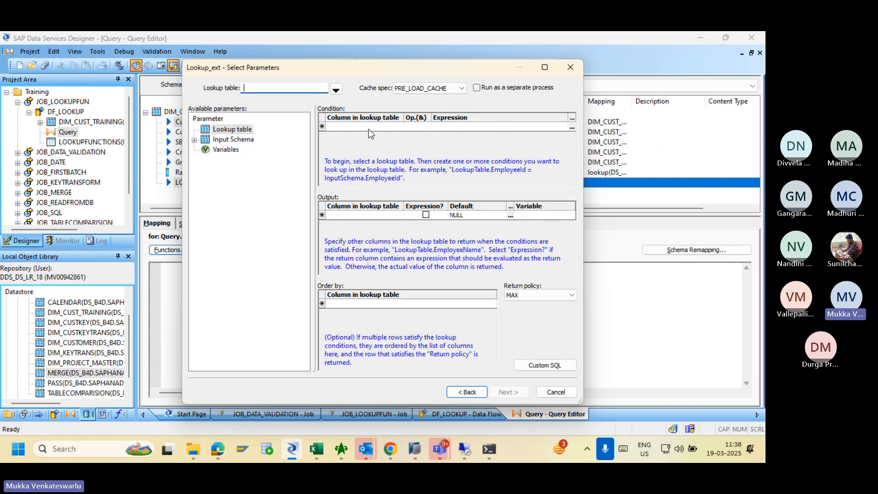
Set the lookup table to DS_B4D's SAPHANADB.MERGE table.
click(336, 95)
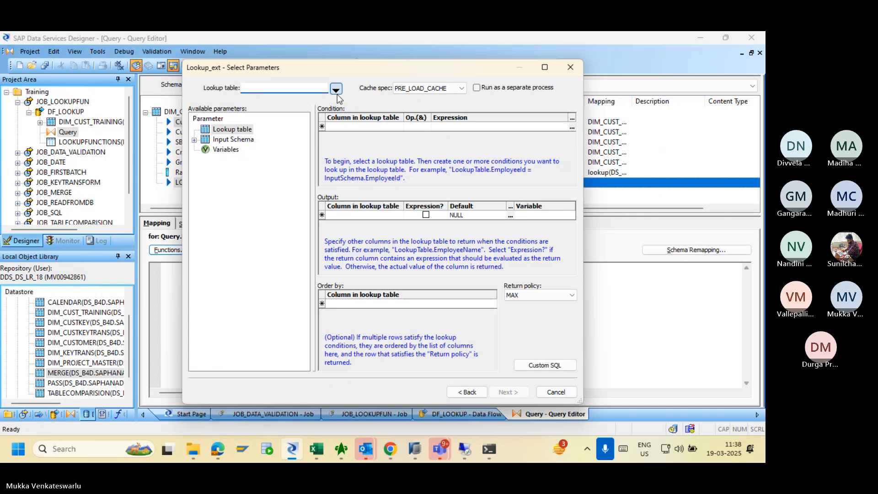
click(292, 191)
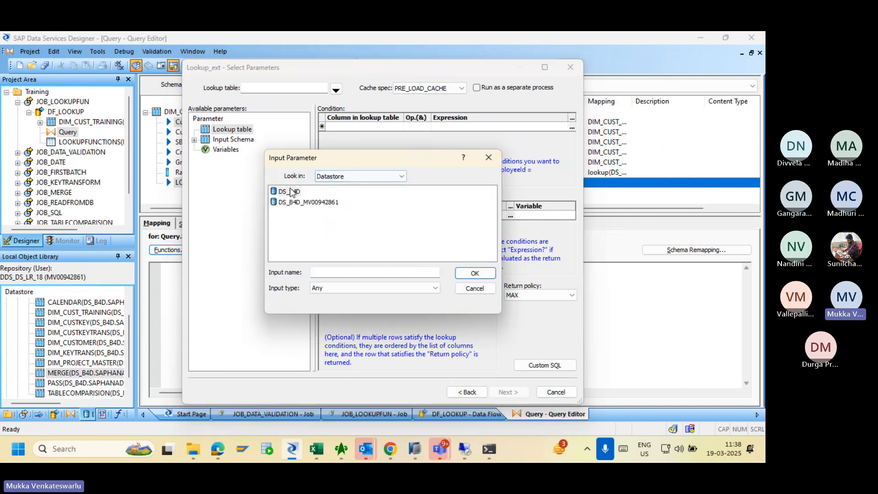
click(471, 274)
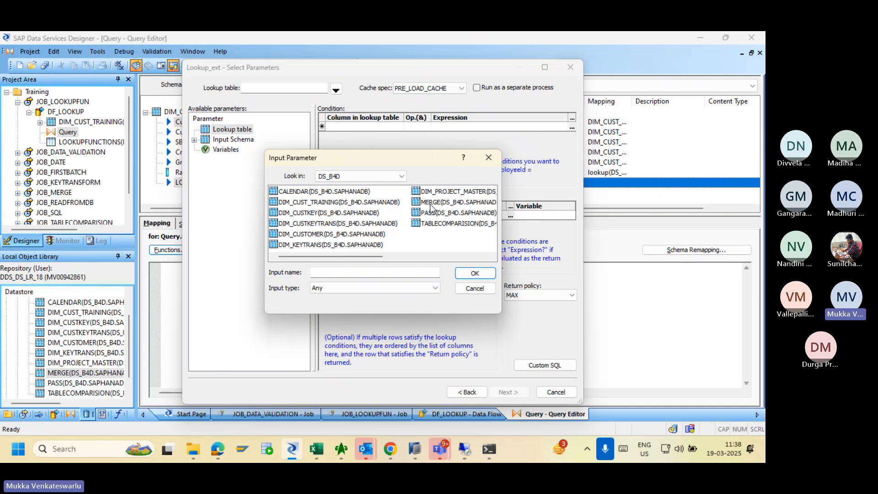
click(429, 204)
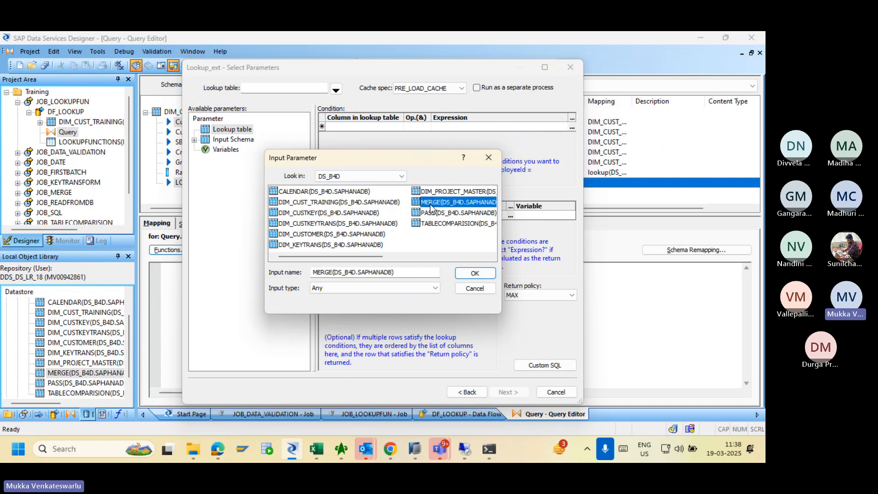
click(475, 273)
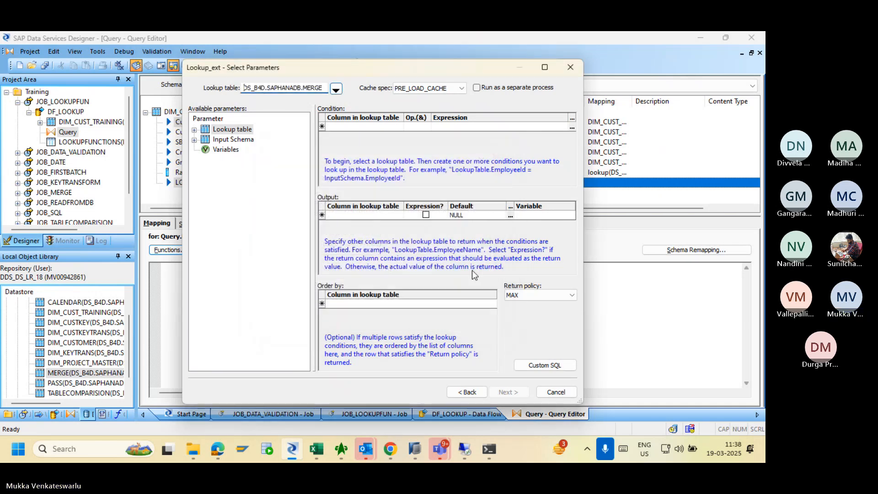
Add a condition matching MERGE's Customer ID to DIM_CUST_TRAINING."Customer ID".
click(350, 126)
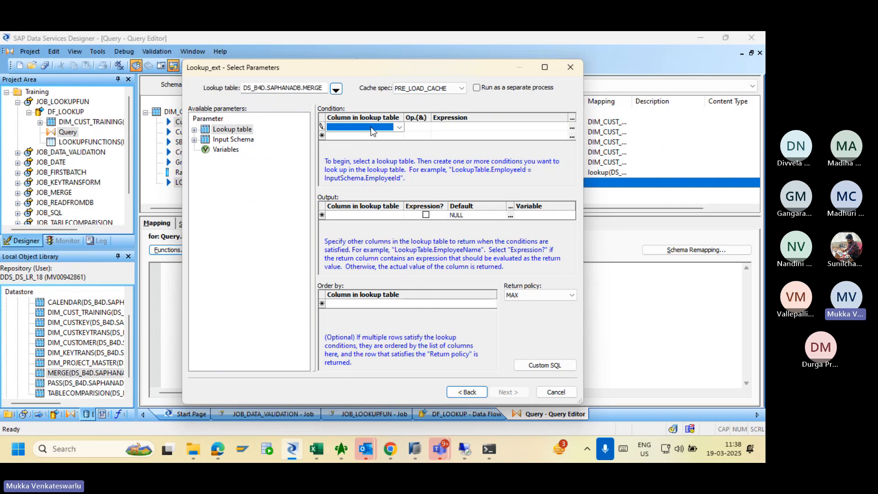
click(400, 128)
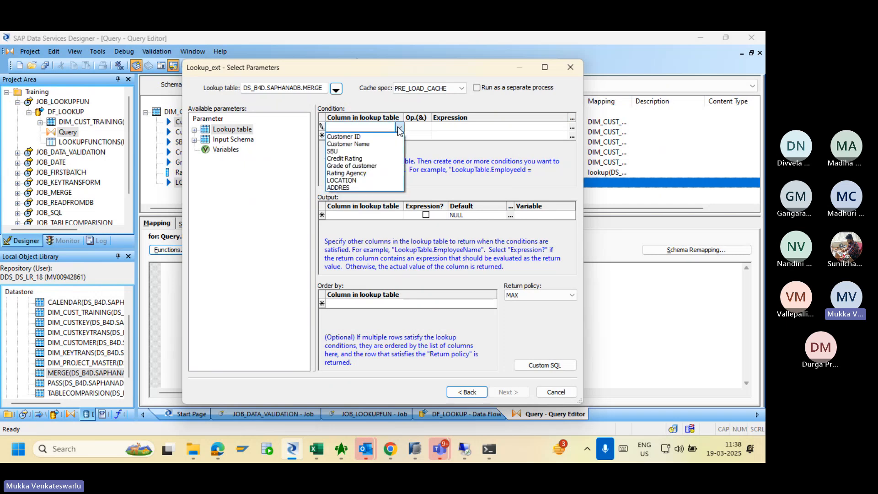
click(378, 137)
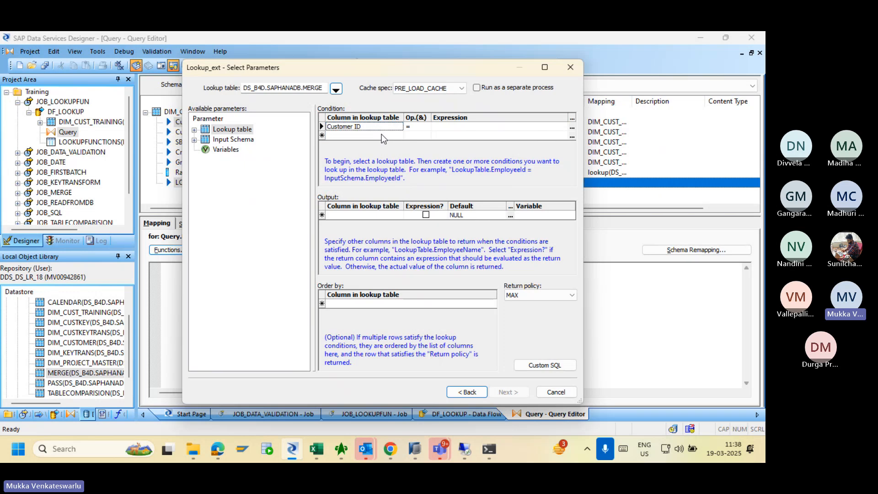
click(439, 126)
click(194, 140)
click(206, 150)
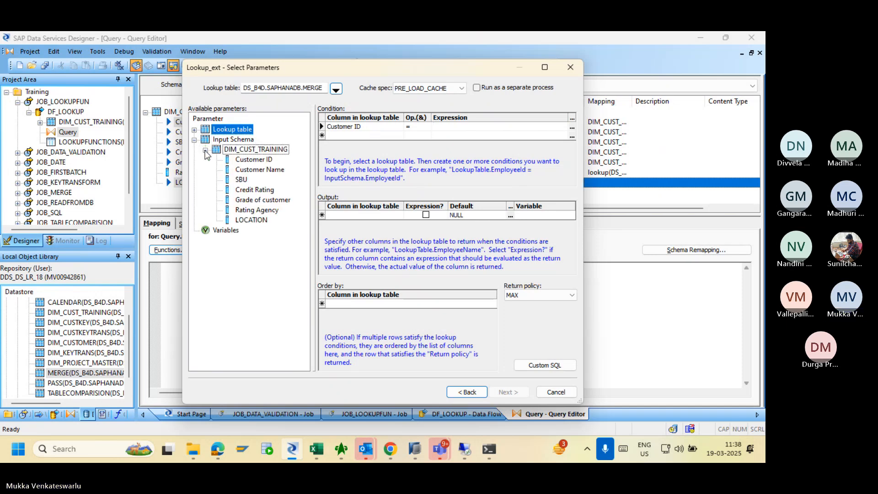
drag(254, 160, 461, 130)
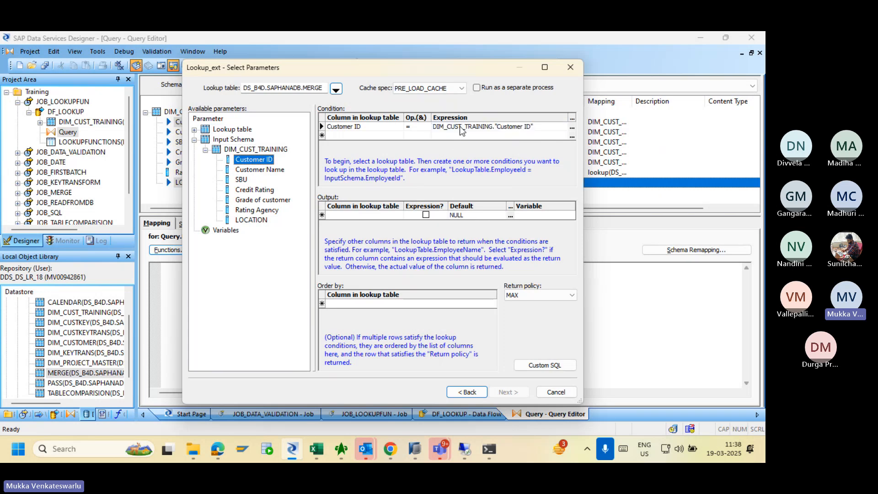
Add a second condition row matching MERGE's SBU to DIM_CUST_TRAINING.SBU.
click(348, 137)
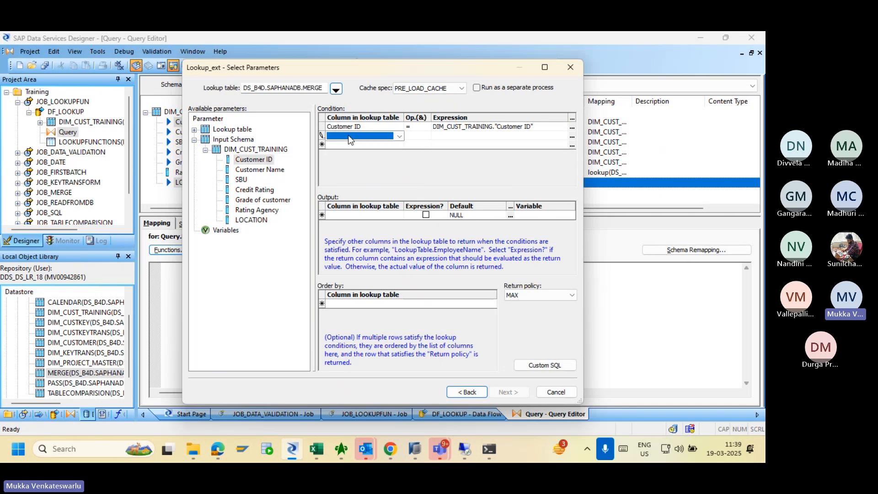
click(399, 137)
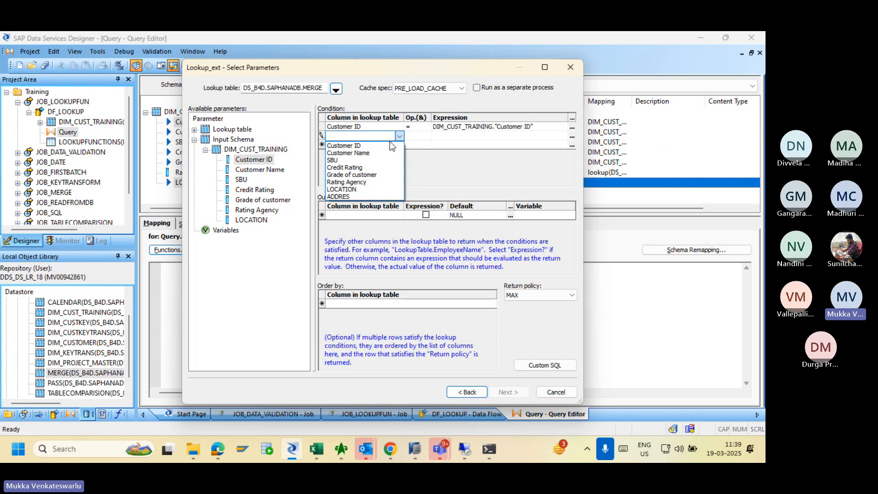
click(370, 160)
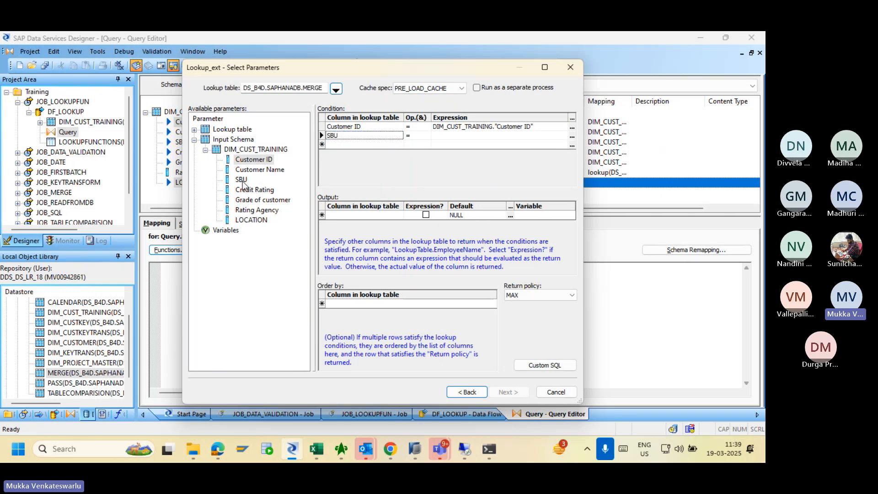
drag(241, 180, 469, 135)
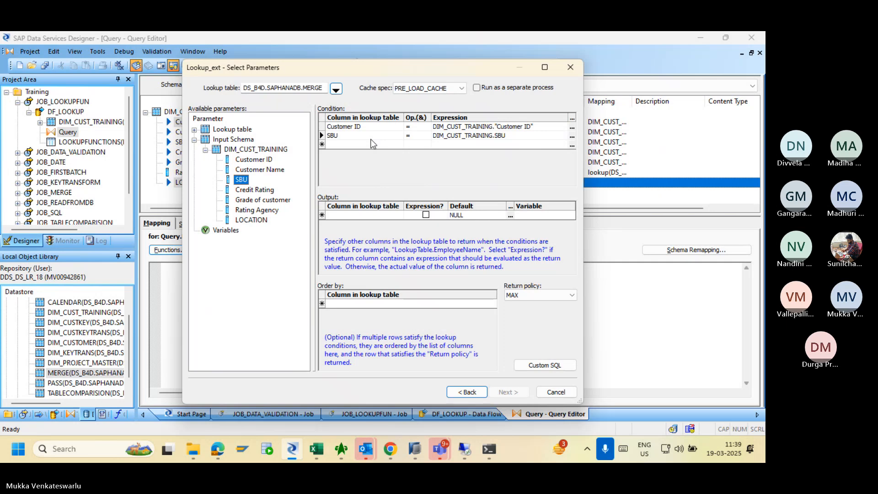
Add ADDRES and Rating Agency as lookup output columns, keeping return policy MAX.
click(355, 216)
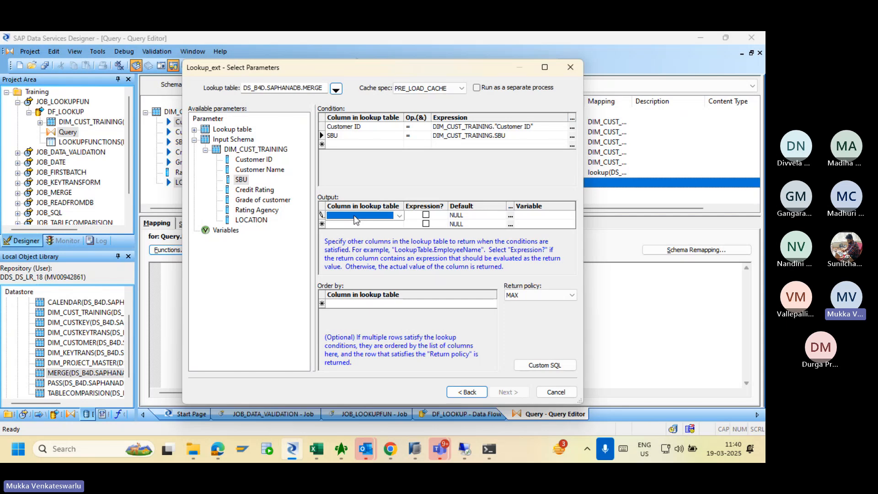
click(399, 215)
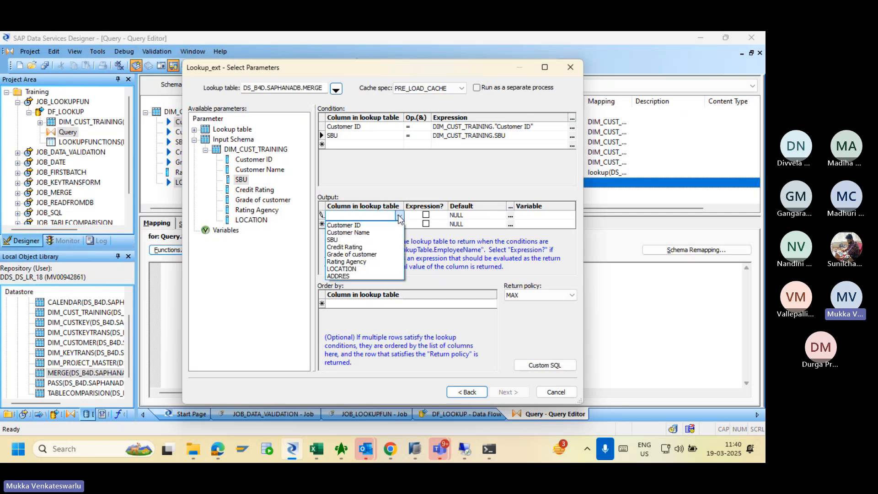
click(363, 275)
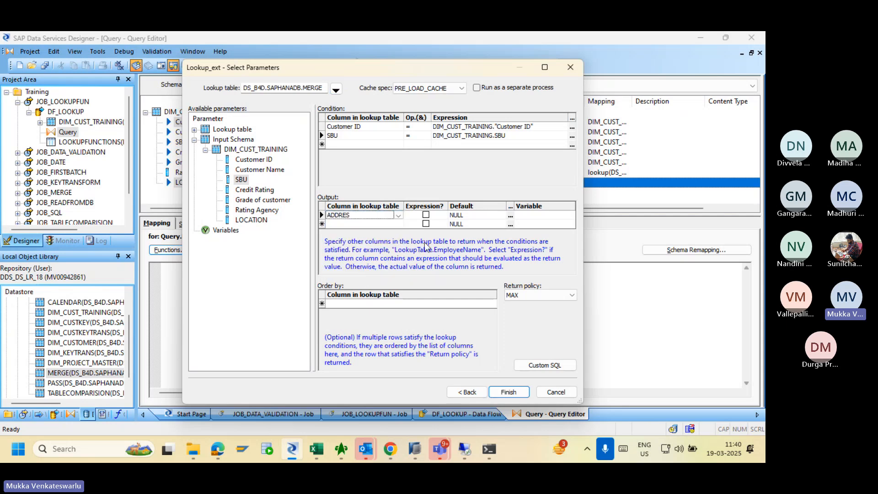
click(369, 224)
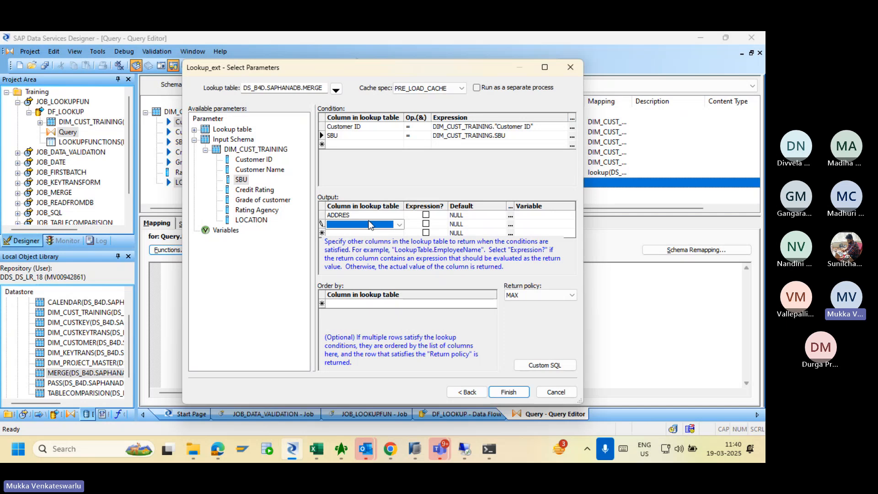
click(399, 224)
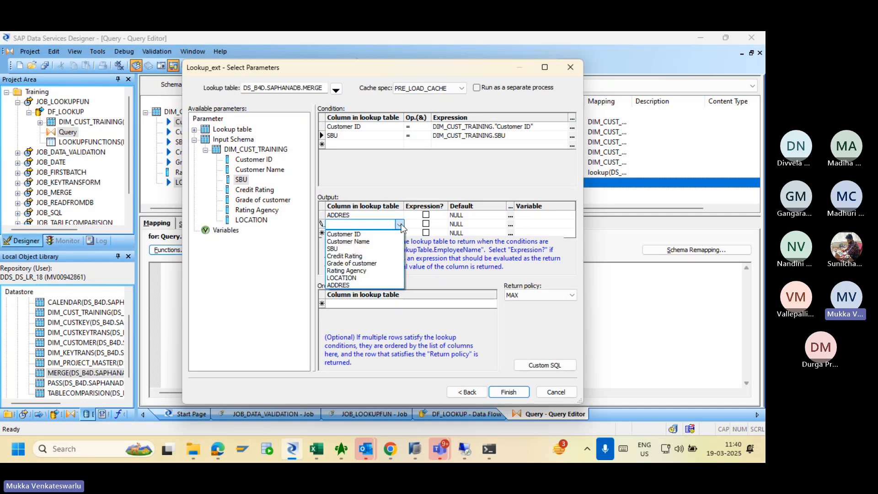
click(365, 270)
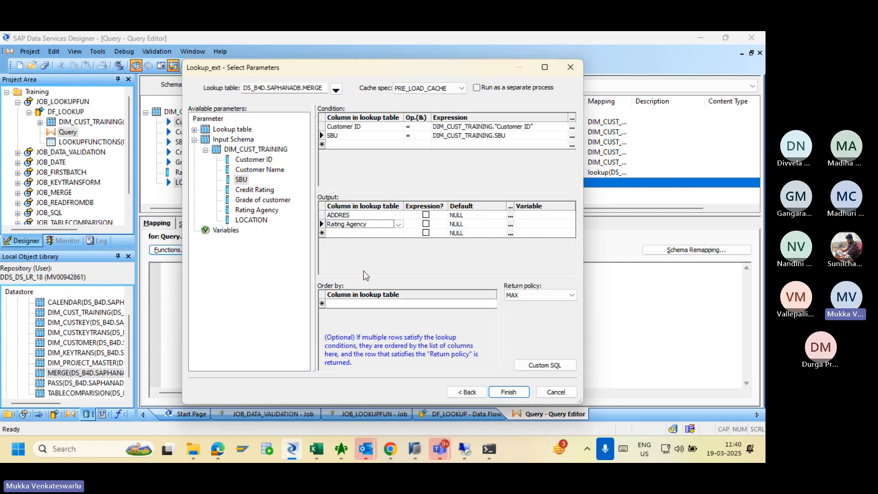
click(531, 296)
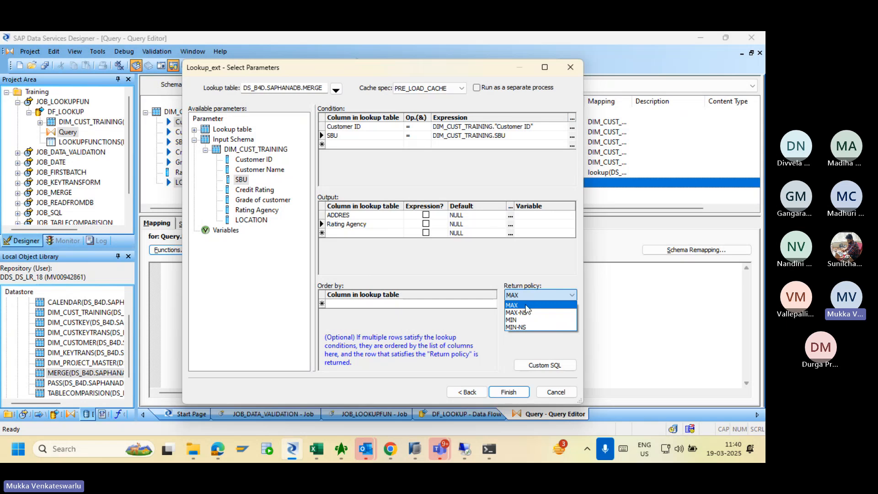
click(526, 305)
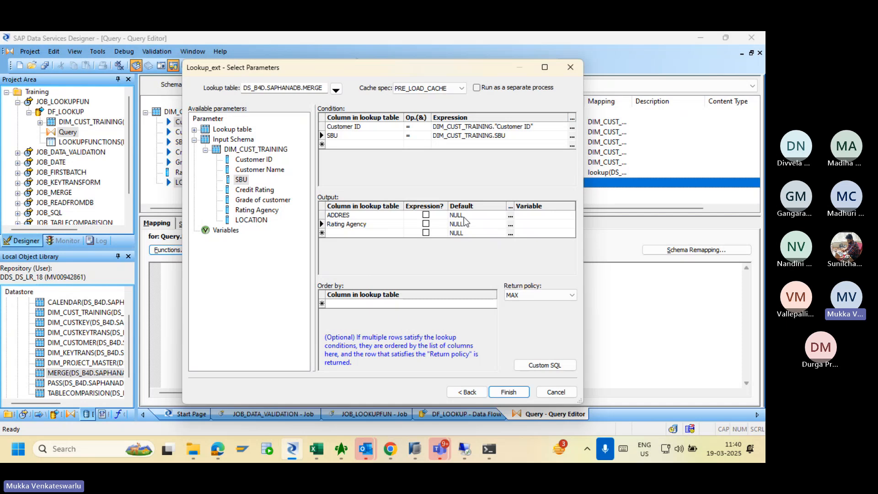
Dismiss the missing output-variable warnings and check the ADDRES row's expression, leaving it NULL.
click(508, 391)
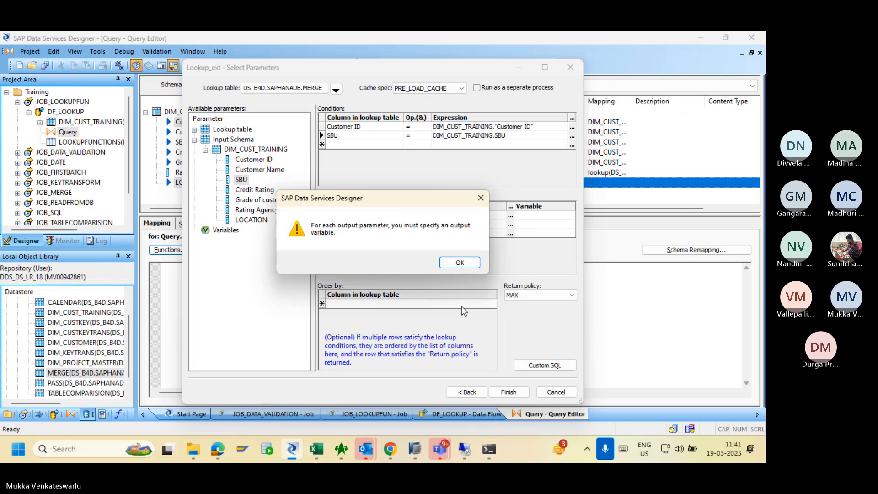
click(460, 264)
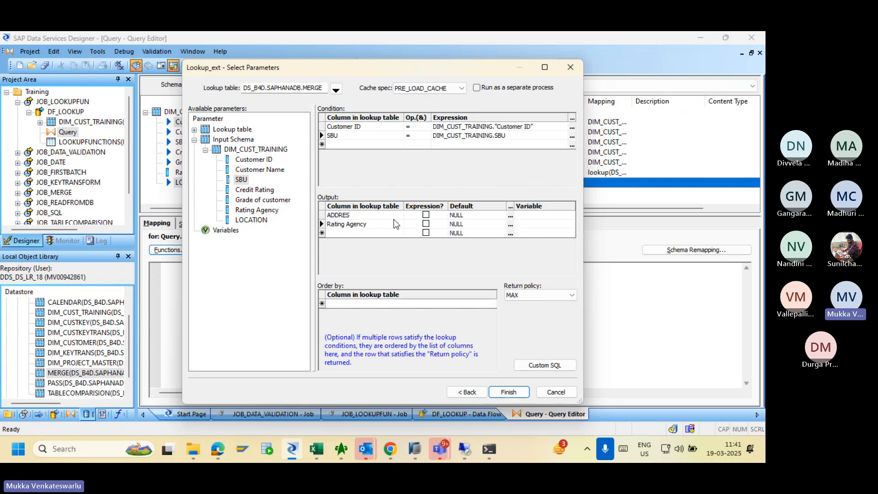
click(503, 393)
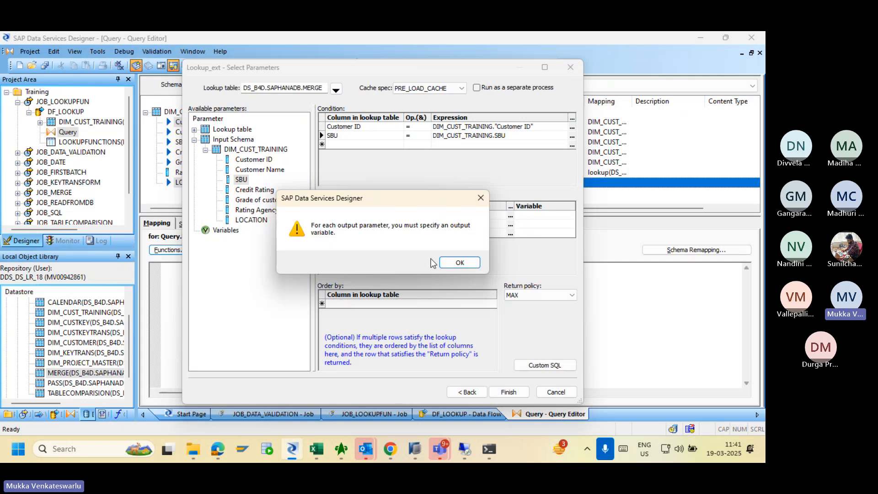
click(445, 261)
click(524, 215)
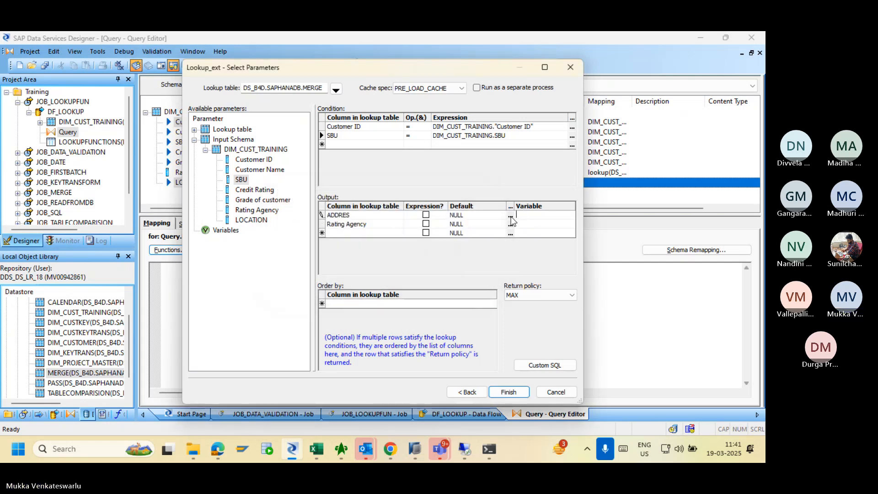
click(510, 215)
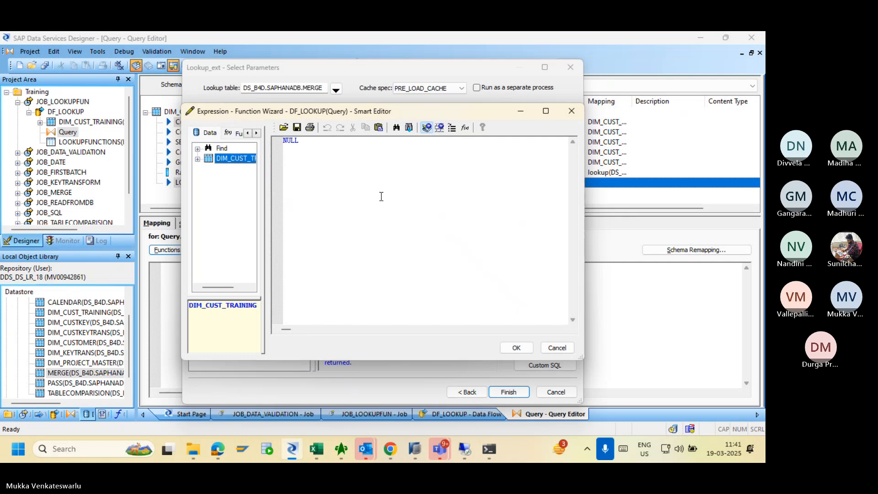
click(198, 160)
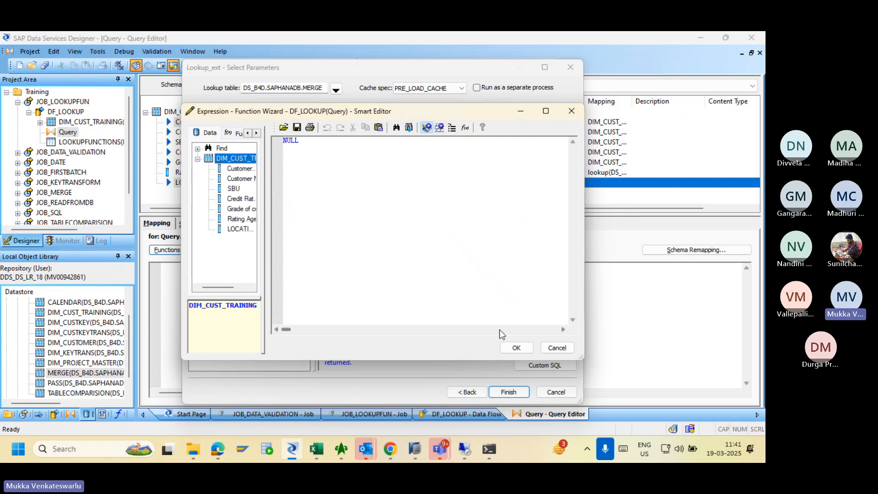
click(516, 347)
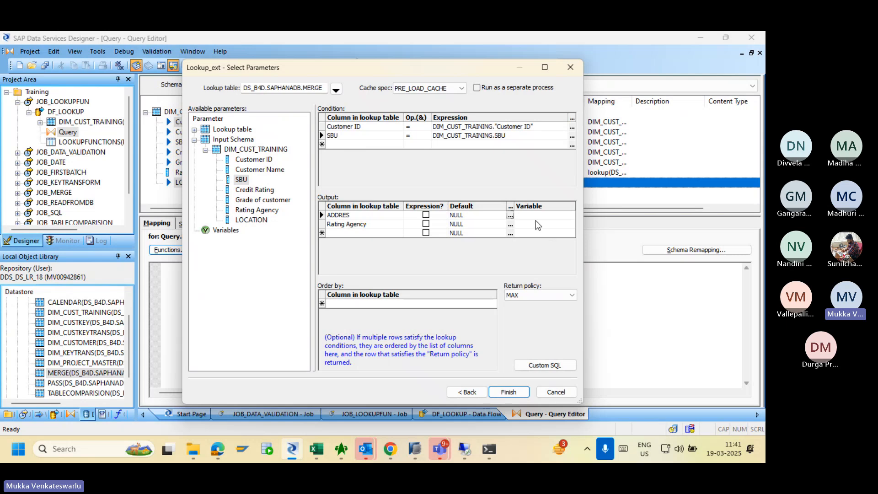
click(530, 213)
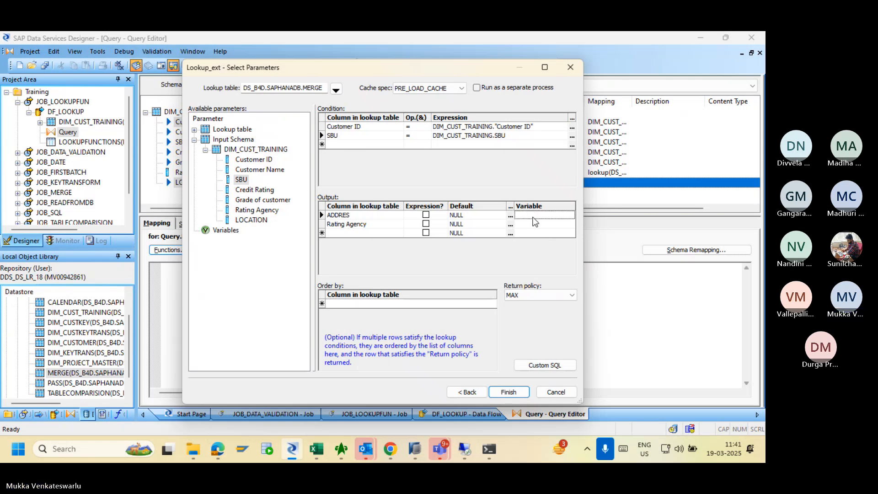
Delete the Rating Agency output row and finish, so lookup_ext returns only ADDRES.
click(504, 395)
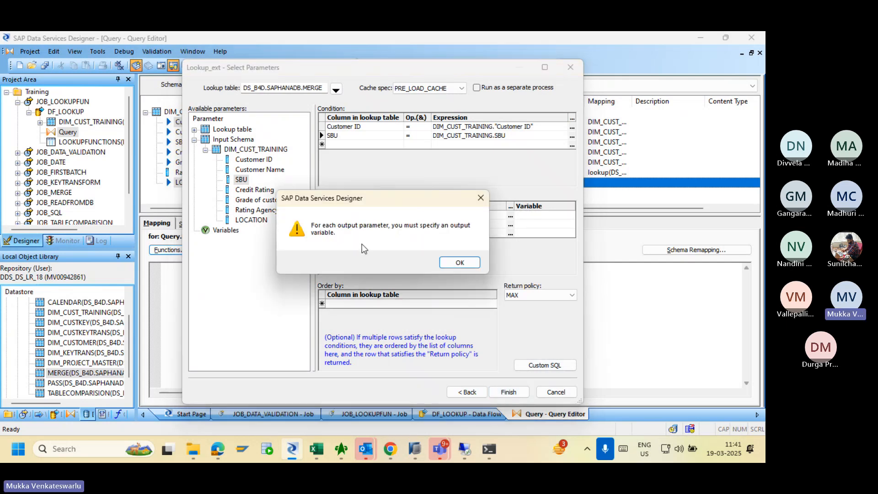
drag(359, 201, 585, 235)
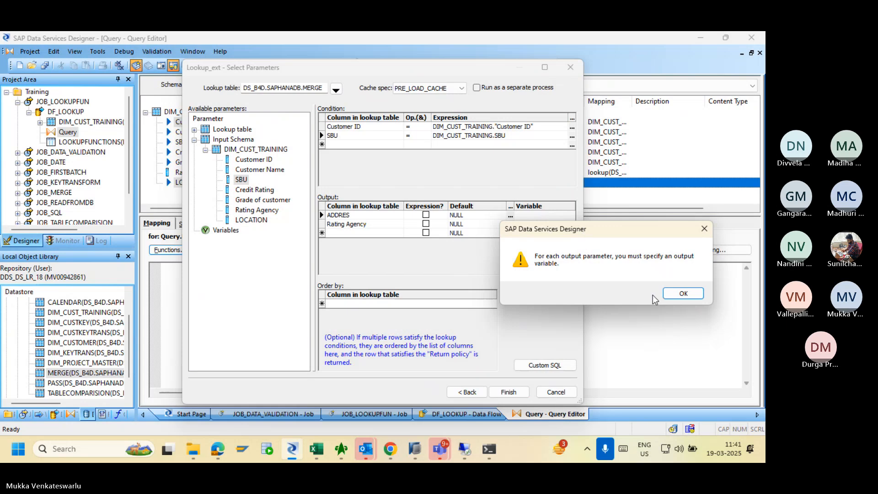
click(672, 295)
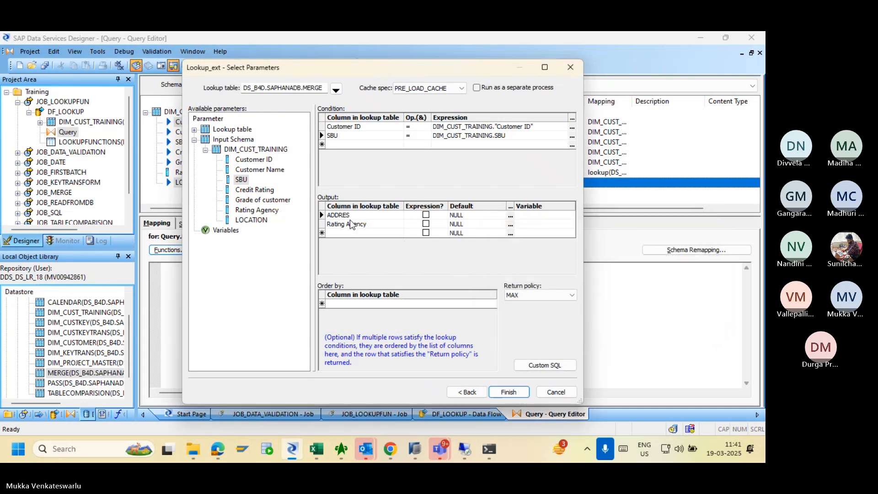
click(323, 225)
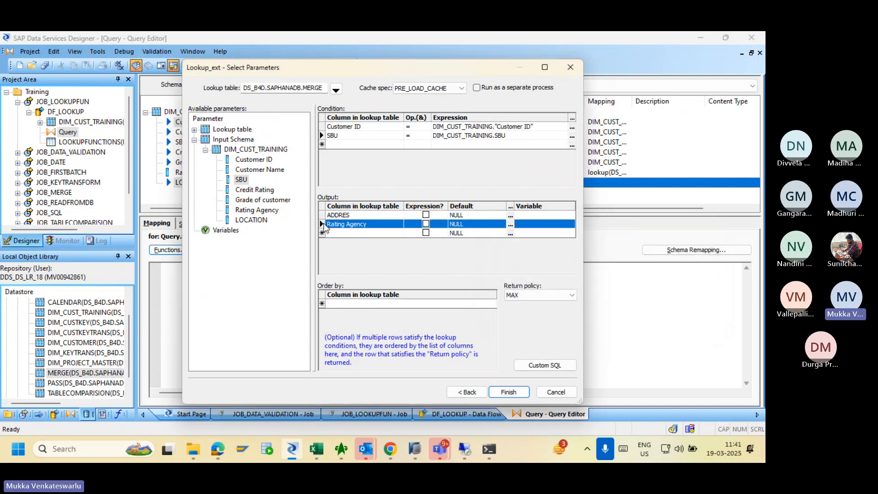
right_click(323, 227)
click(350, 285)
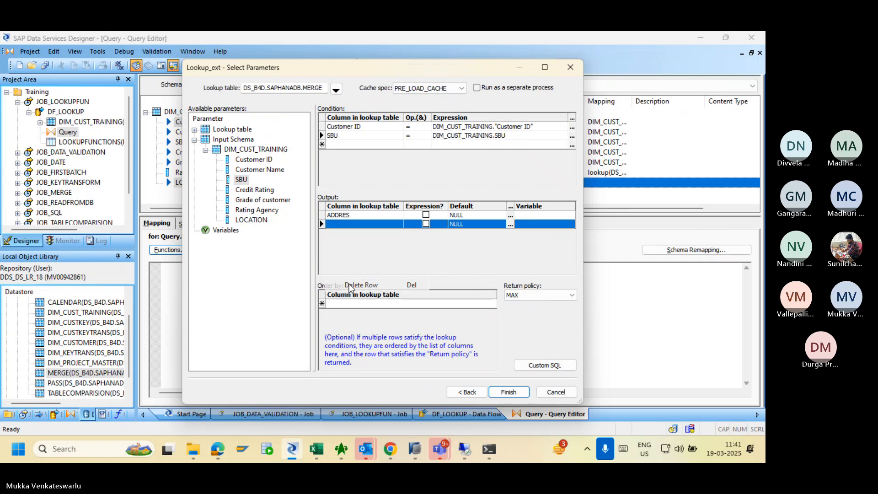
click(345, 216)
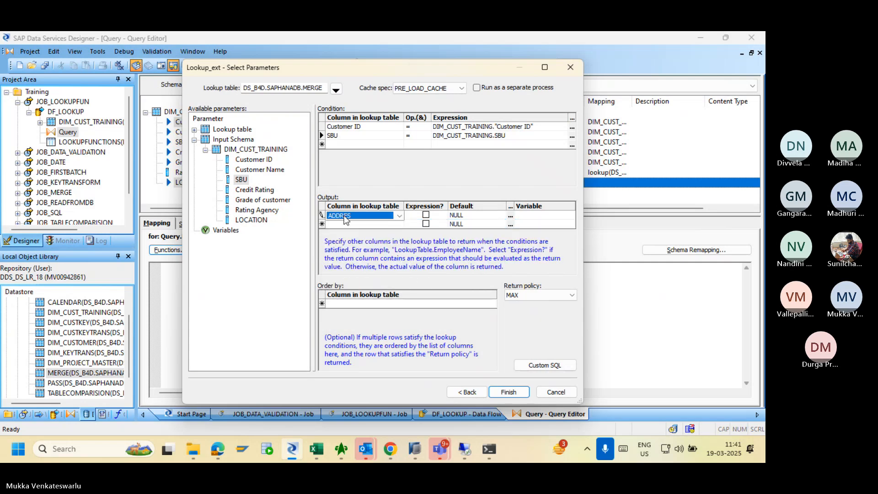
click(513, 392)
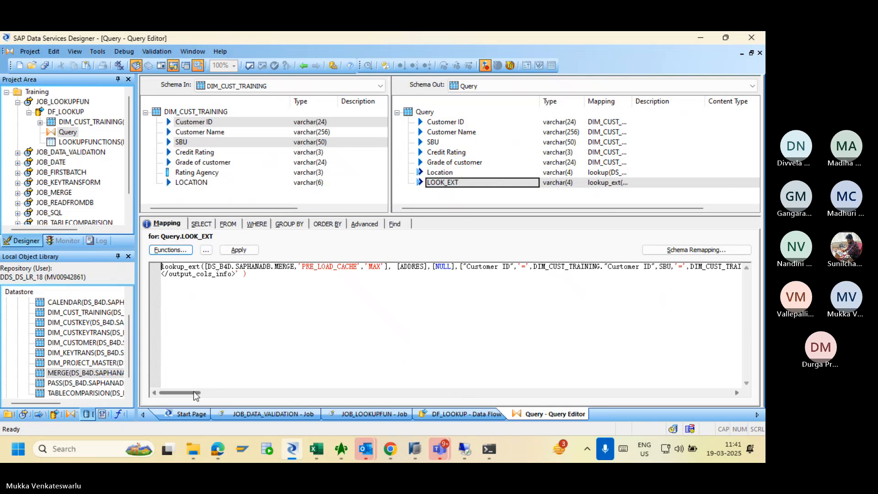
Add a LOOKUP_EXT template table with owner SAPHANADB to the DF_LOOKUP data flow.
drag(194, 392, 168, 392)
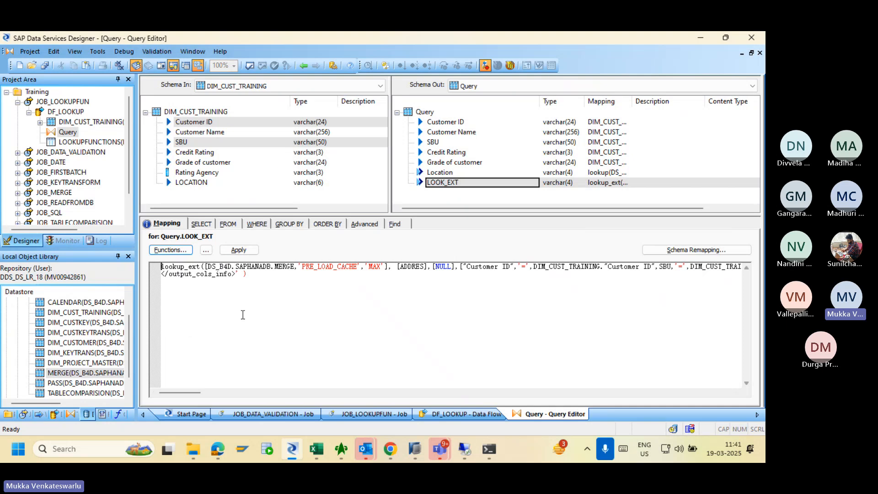
click(303, 66)
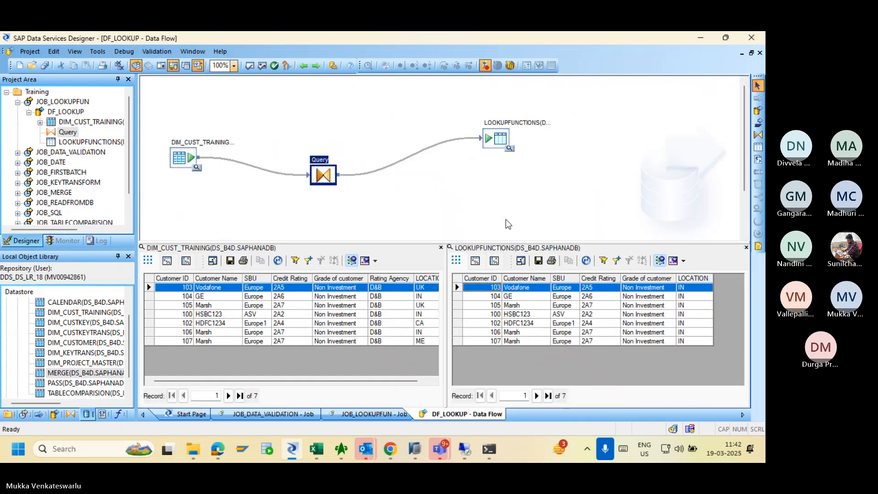
click(757, 147)
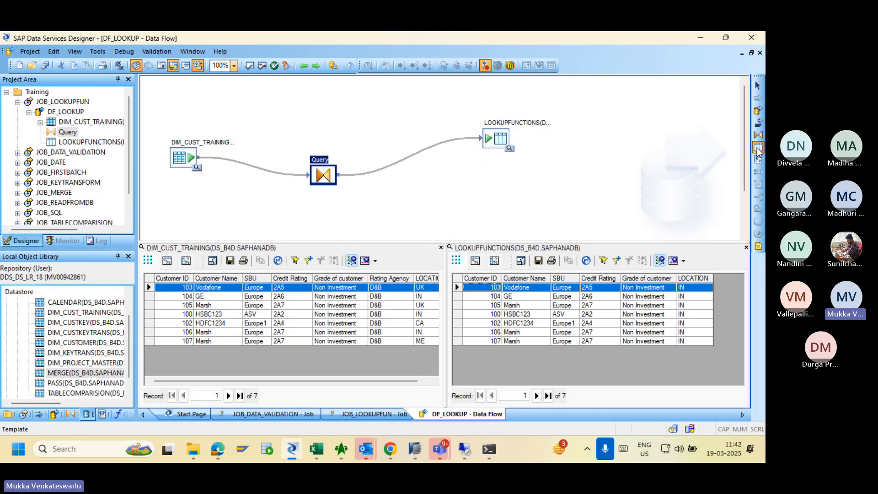
click(486, 192)
drag(403, 251, 320, 251)
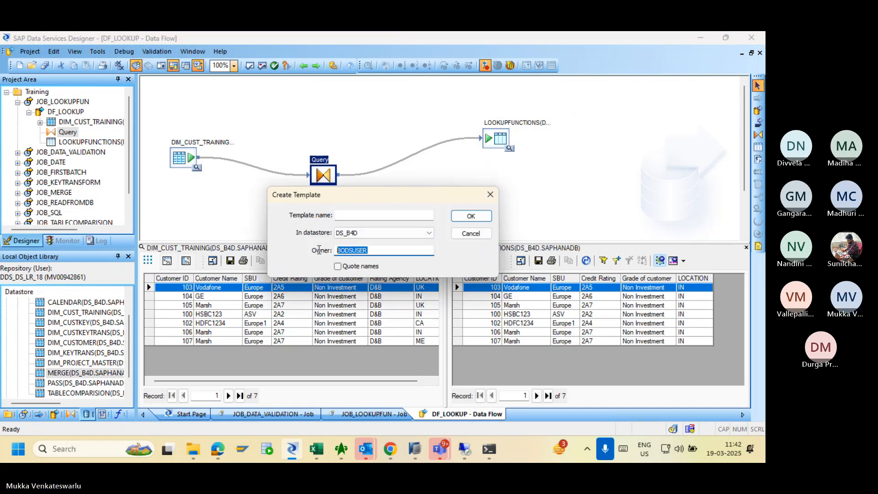
text(SAPHANADB)
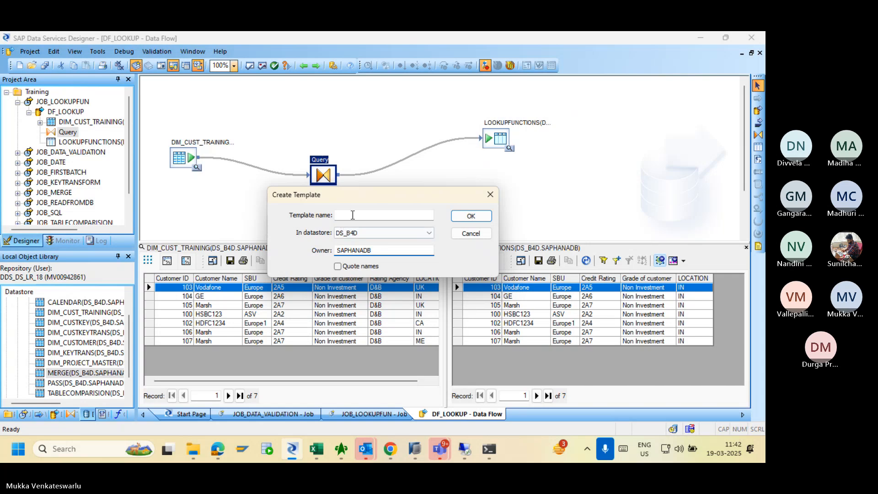
click(361, 213)
text(L)
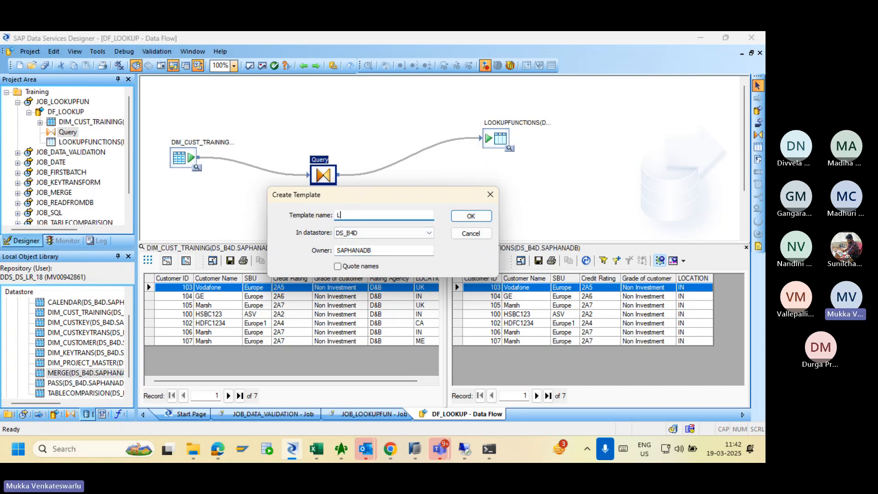
text(OOKUP_EXT)
click(464, 219)
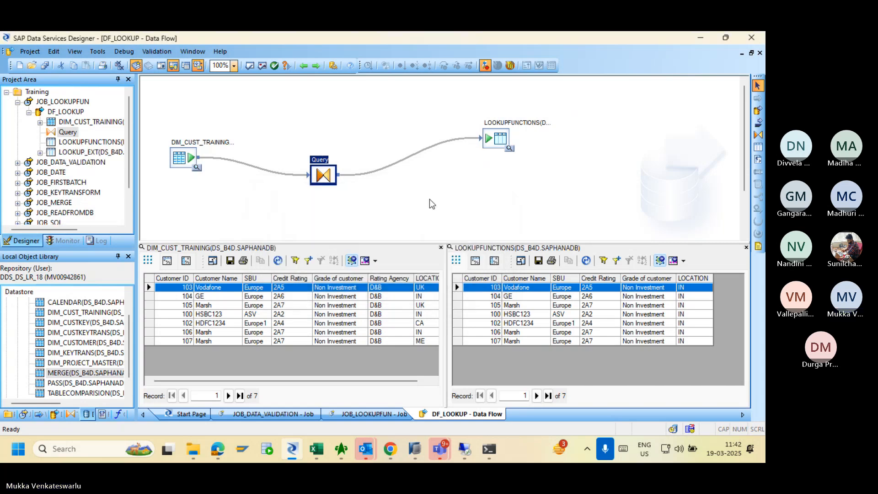
Connect the Query to LOOKUP_EXT, turn off its bulk loading, and return to DF_LOOKUP.
drag(339, 175, 484, 213)
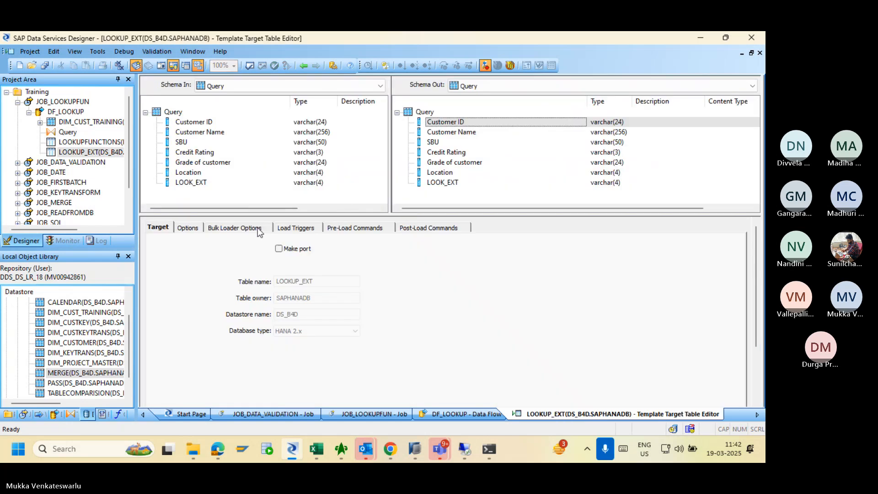
click(237, 227)
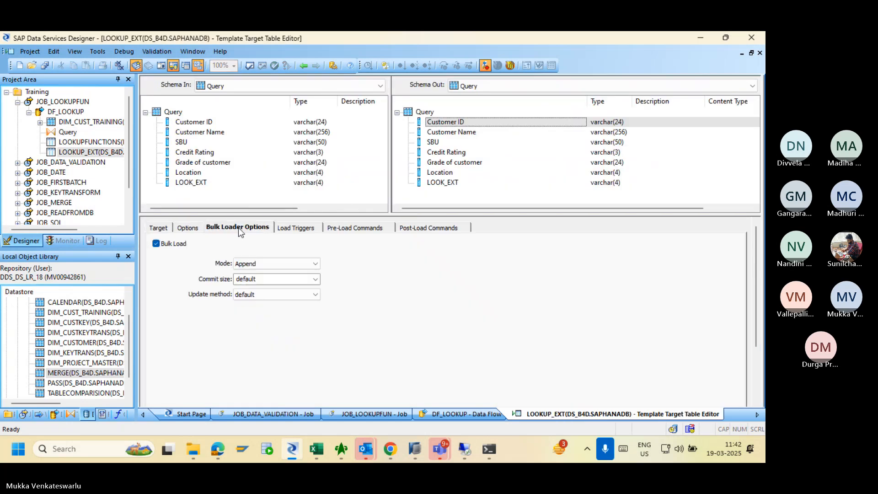
click(156, 243)
click(185, 229)
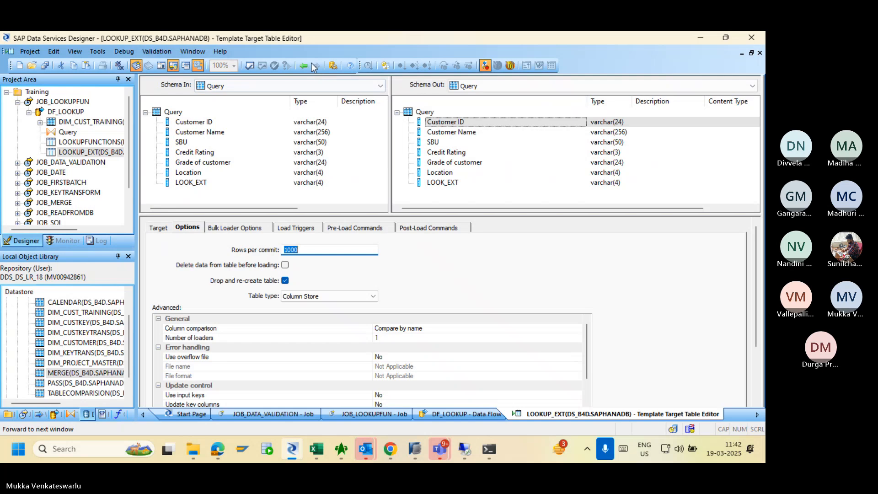
click(302, 66)
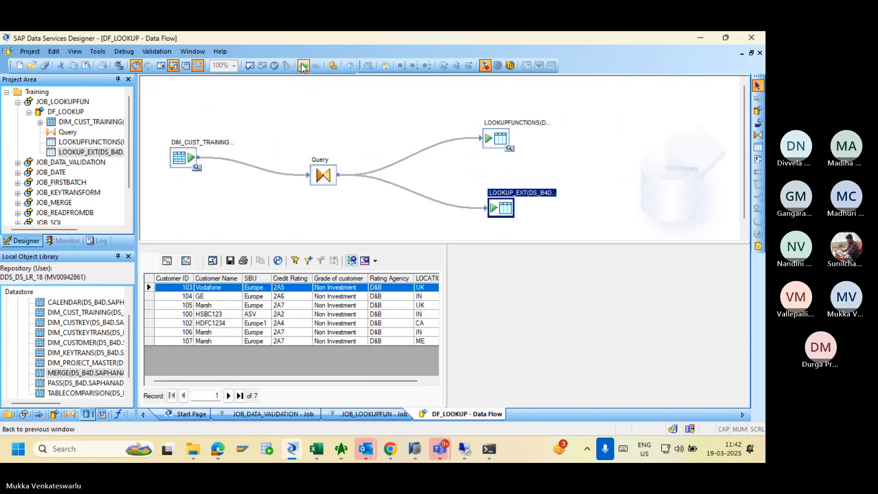
Validate DF_LOOKUP and inspect the varchar(12) conversion warning on LOOK_EXT's lookup_ext mapping.
click(249, 66)
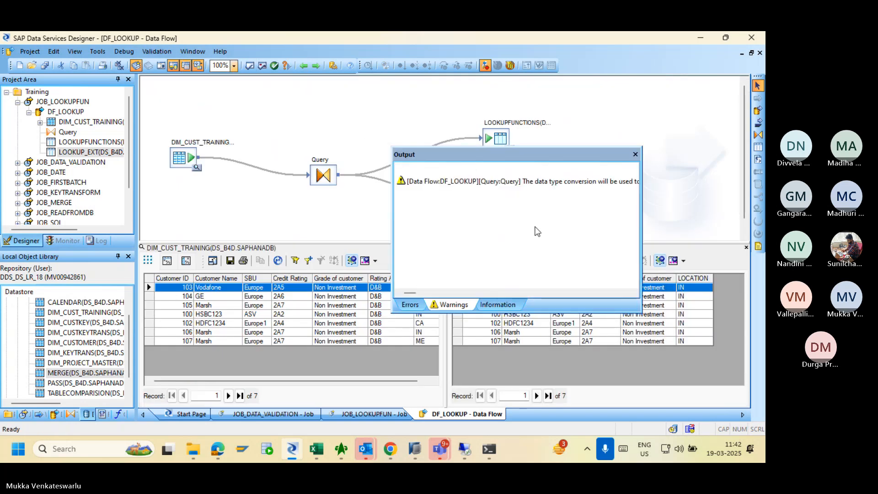
click(634, 294)
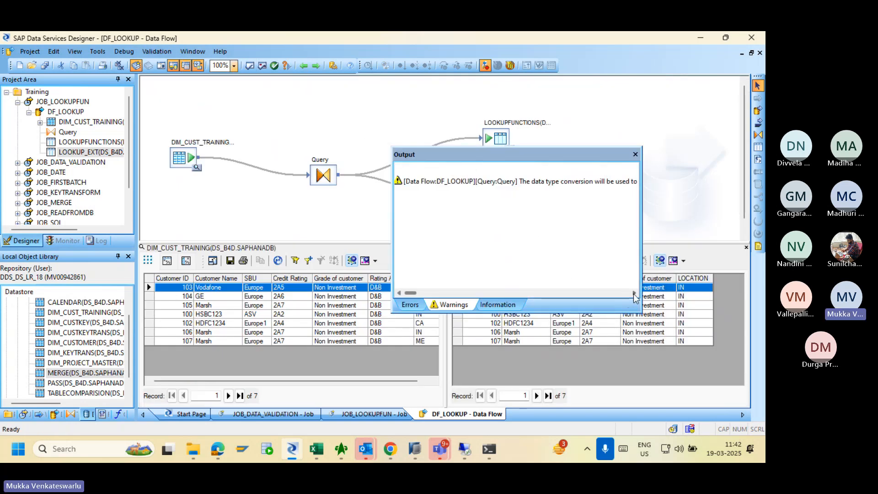
drag(633, 294, 635, 297)
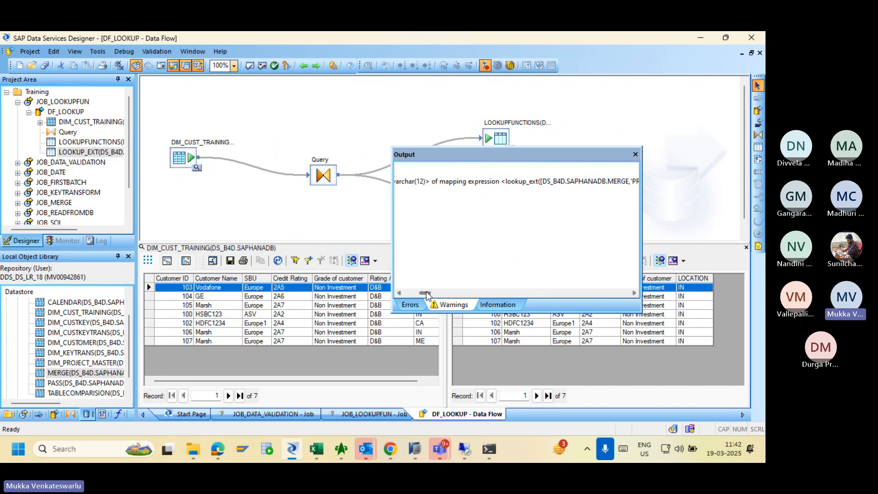
drag(428, 294, 449, 296)
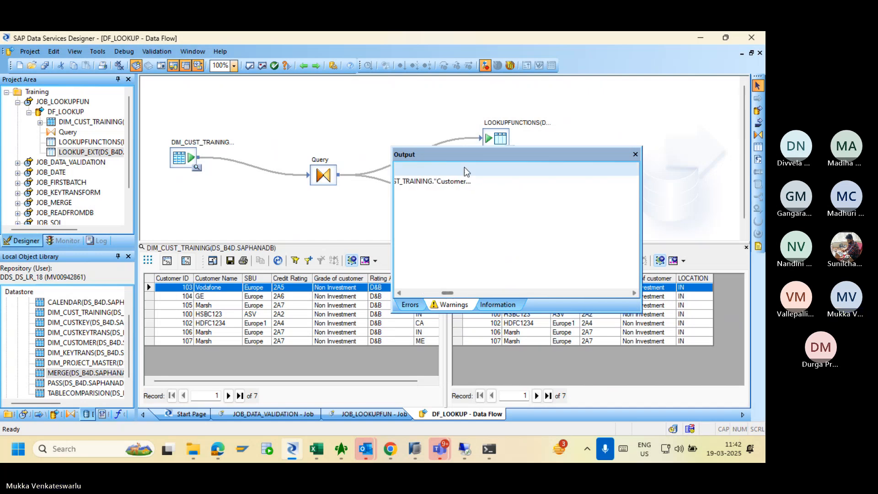
double_click(459, 179)
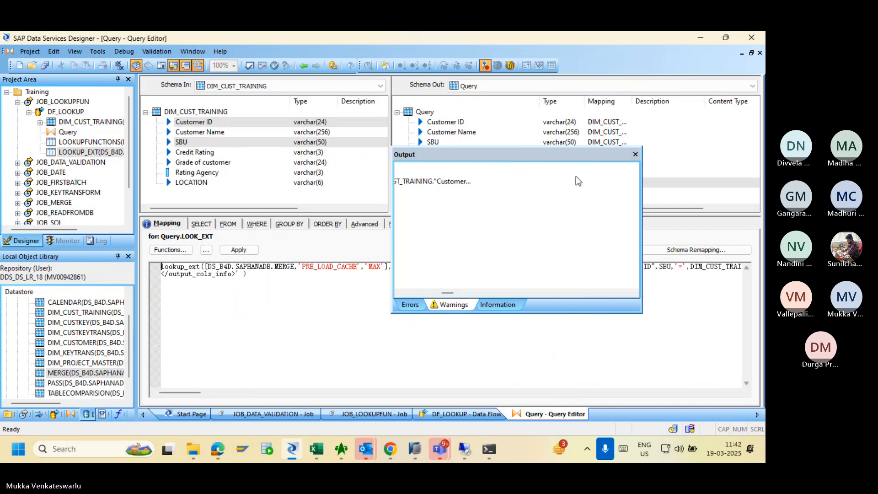
drag(564, 154, 603, 182)
click(646, 179)
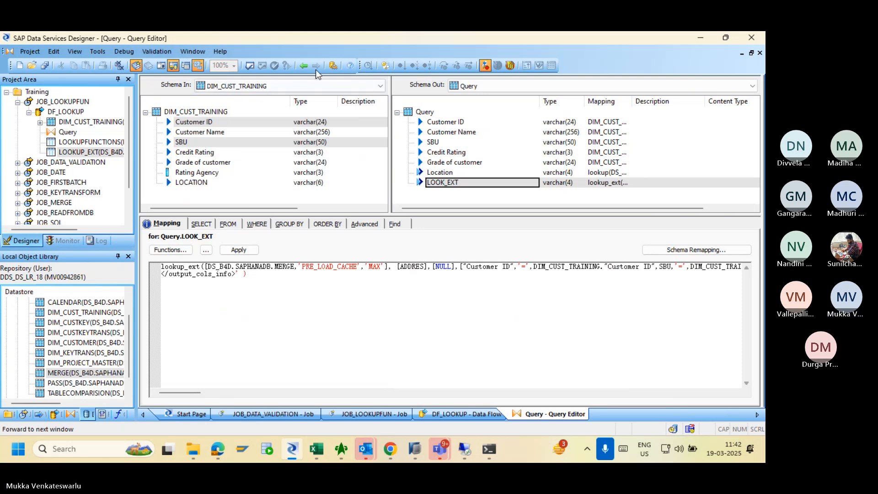
click(304, 67)
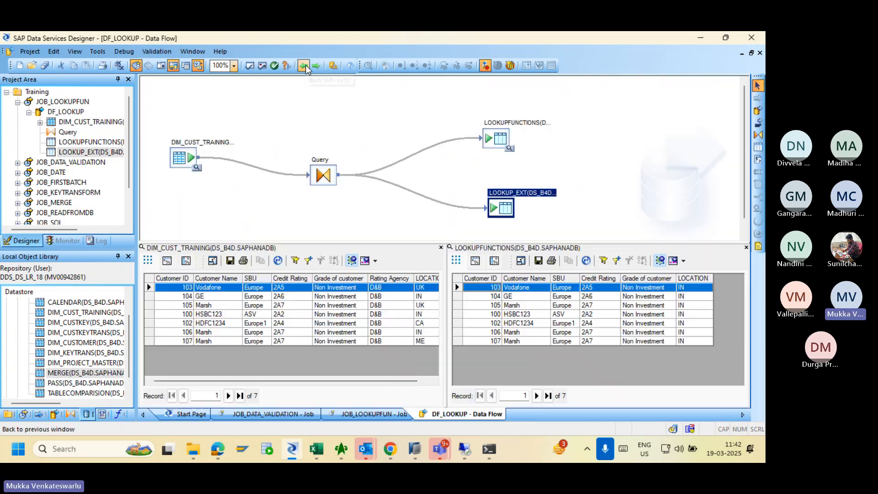
Save All and confirm saving DF_LOOKUP in the Save all changes dialog.
click(43, 65)
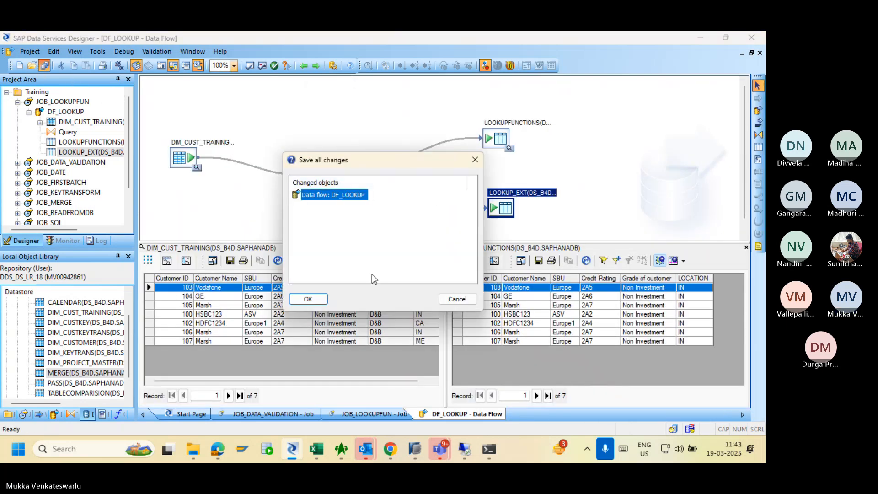
click(308, 298)
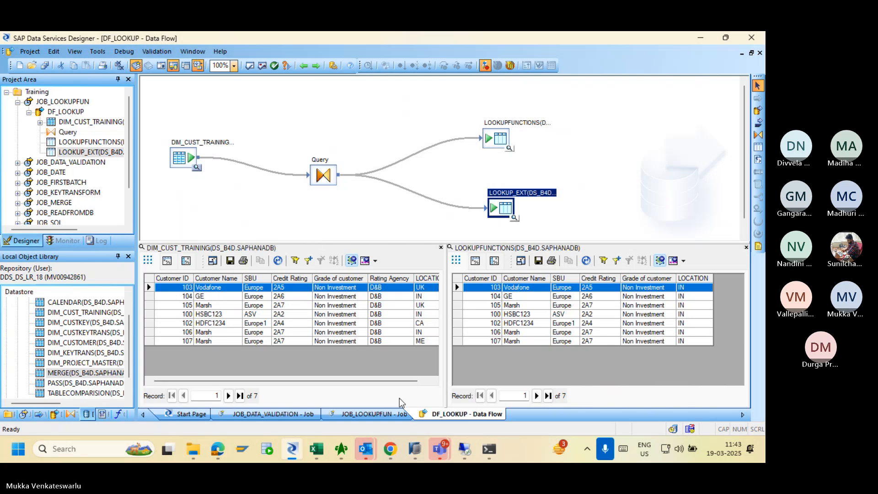
Execute JOB_LOOKUPFUN in the Management Console and confirm in the trace log that DF_LOOKUP succeeded.
click(396, 446)
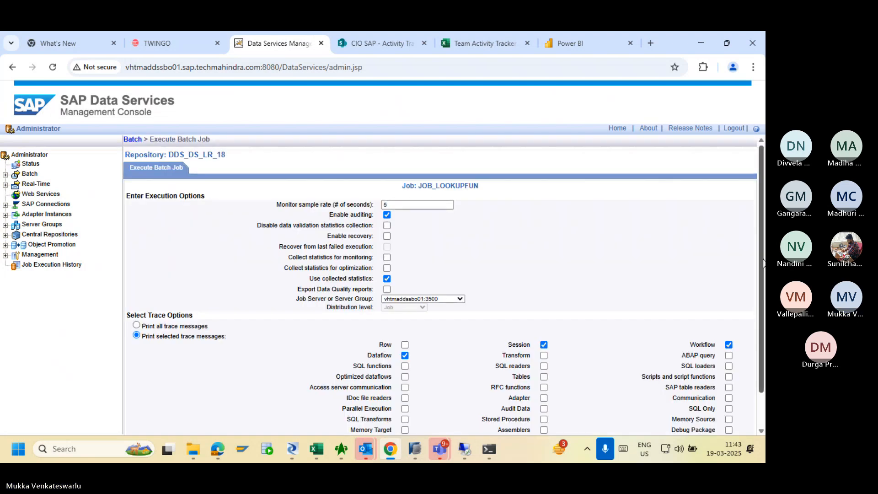
scroll(762, 264, down, 2)
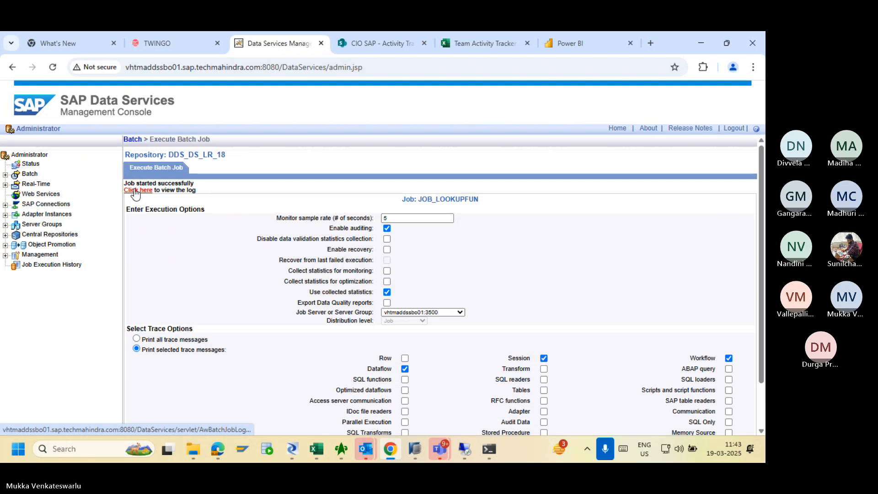
click(135, 190)
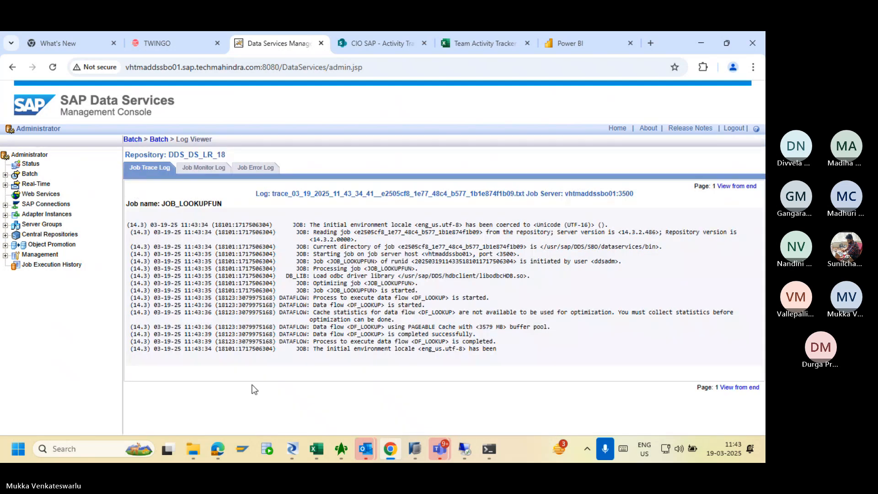
click(292, 450)
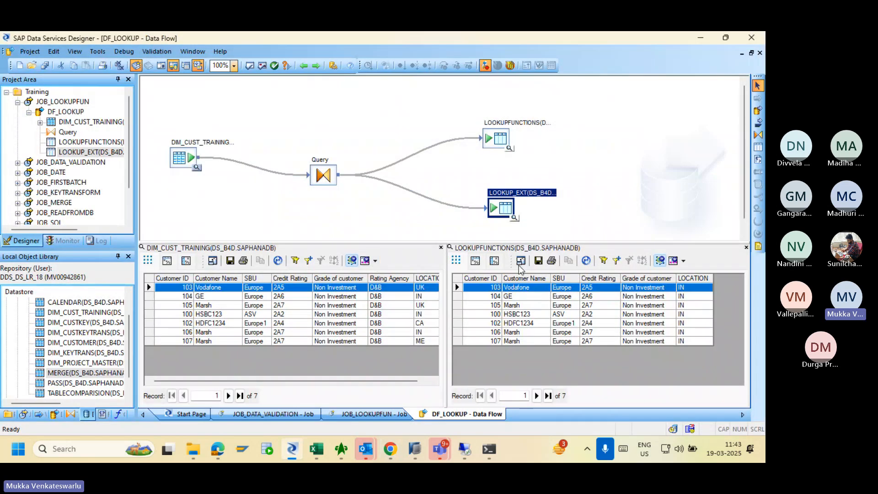
Close the DIM_CUST_TRAINING and LOOKUPFUNCTIONS previews and view the rows loaded into LOOKUP_EXT.
click(441, 248)
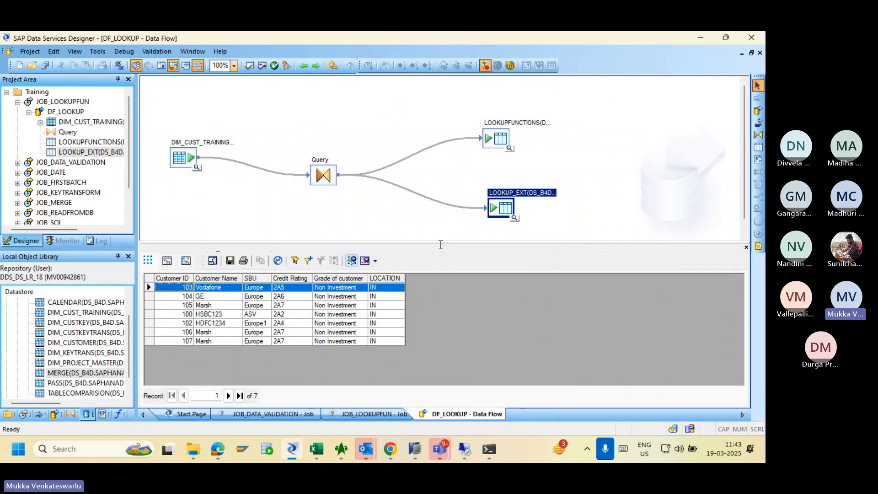
click(746, 248)
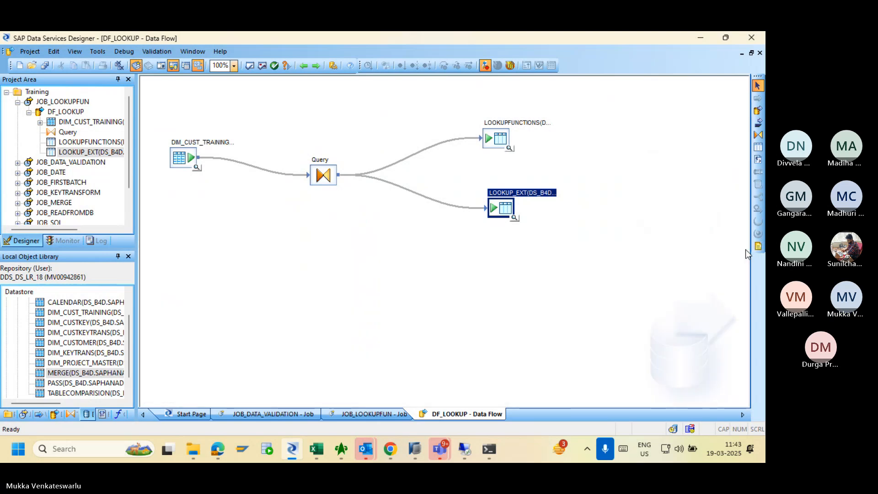
click(515, 218)
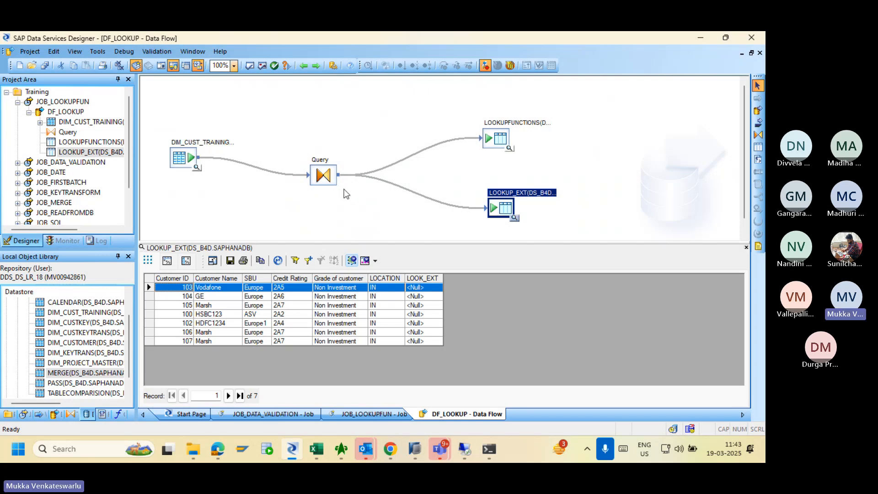
click(197, 167)
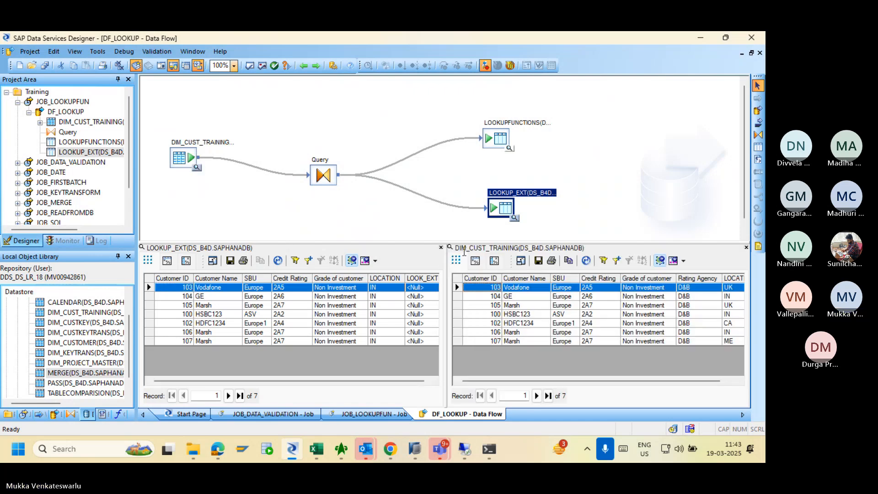
Show DIM_CUST_TRAINING and LOOKUP_EXT data side by side, with LOOK_EXT NULL in all seven rows.
click(746, 248)
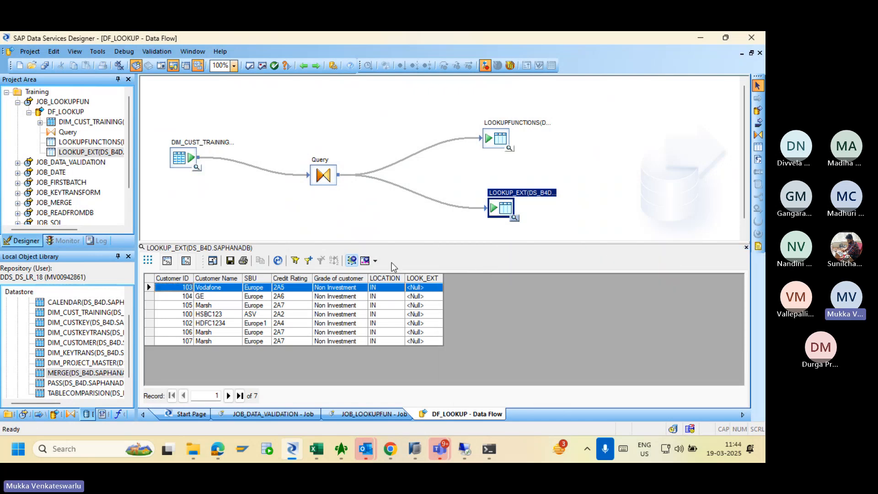
click(746, 247)
click(196, 164)
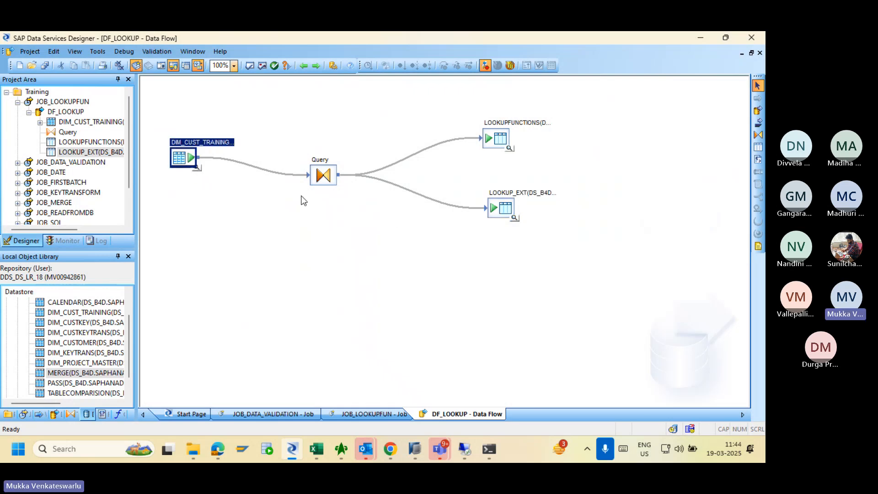
click(197, 167)
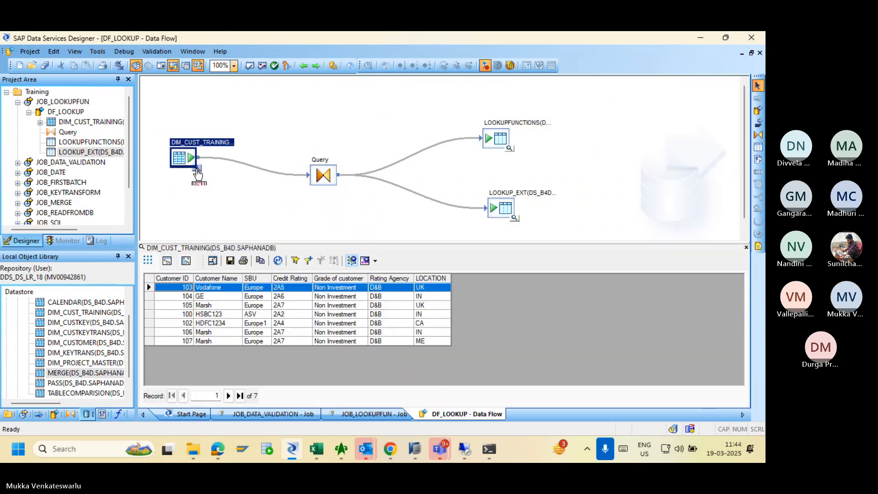
click(515, 219)
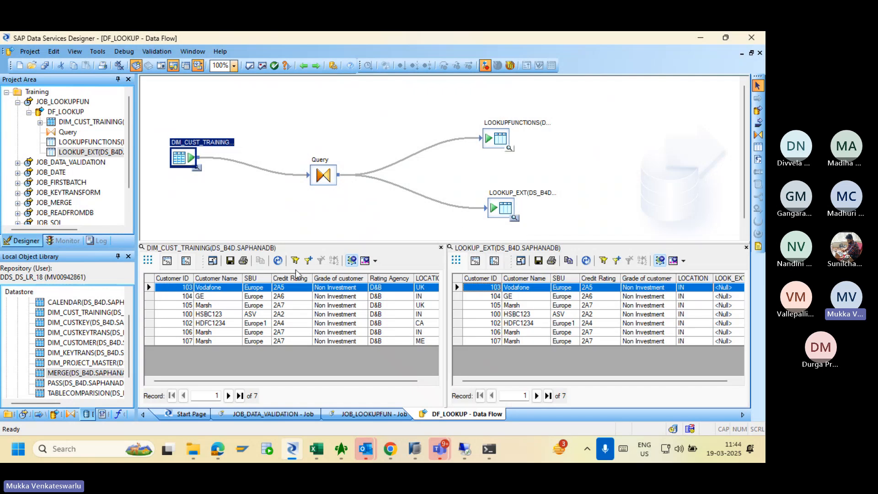
double_click(322, 176)
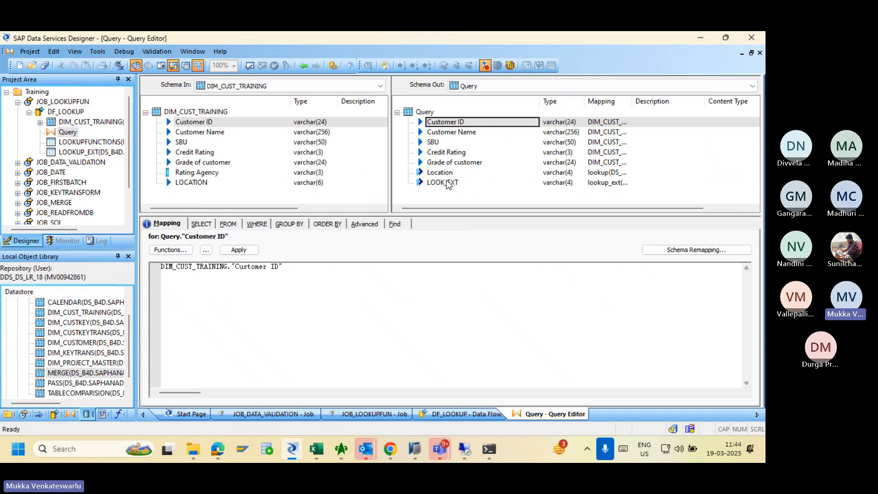
click(441, 182)
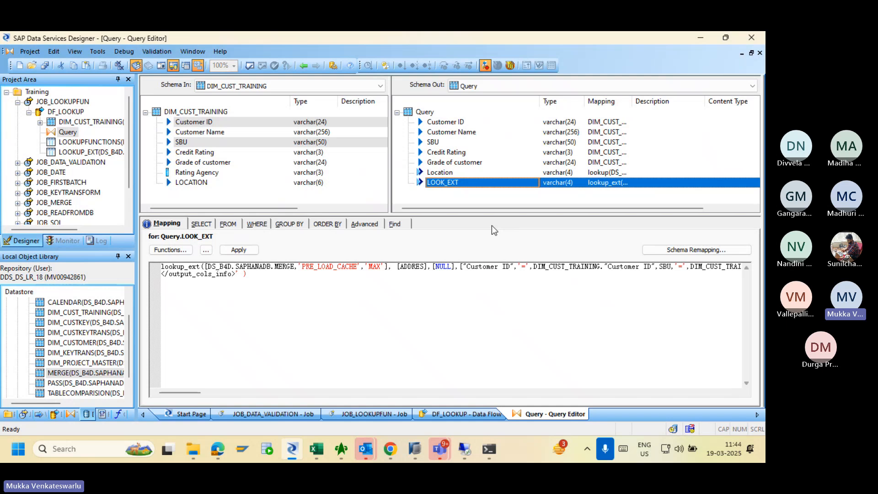
click(304, 67)
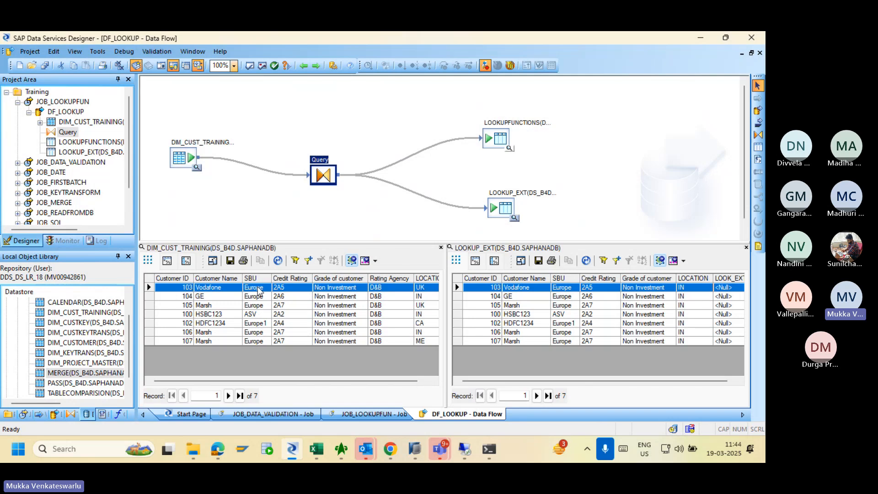
Compare the MERGE table rows with the DF_LOOKUP data flow and select the HSBC123 source record.
key(alt+Tab)
key(alt+Tab)
key(alt+Tab)
key(alt+Tab)
key(alt+Tab)
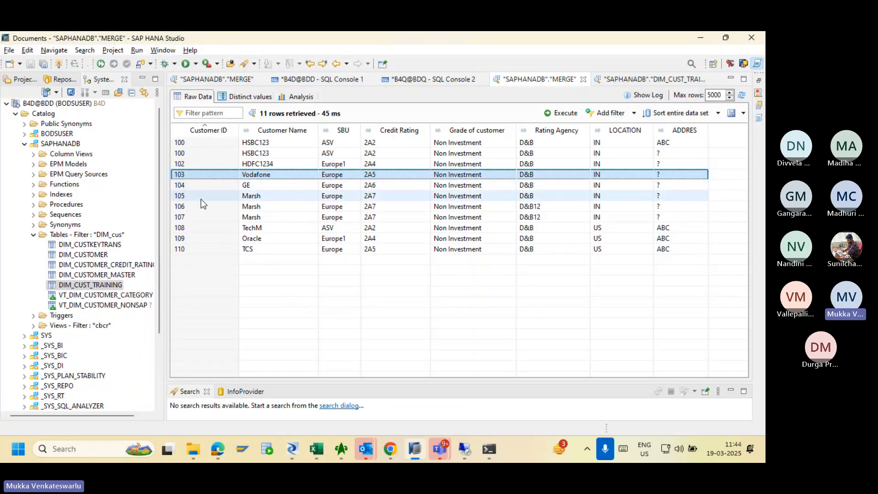
key(alt+Tab)
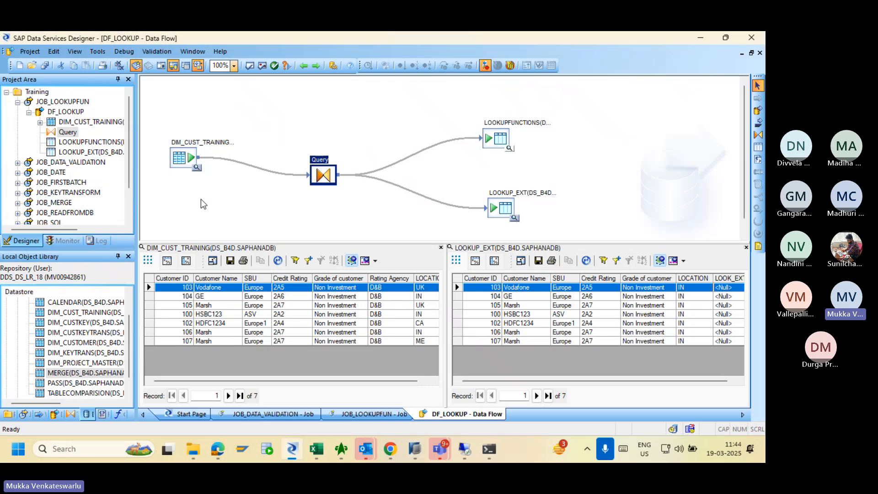
key(alt+Tab)
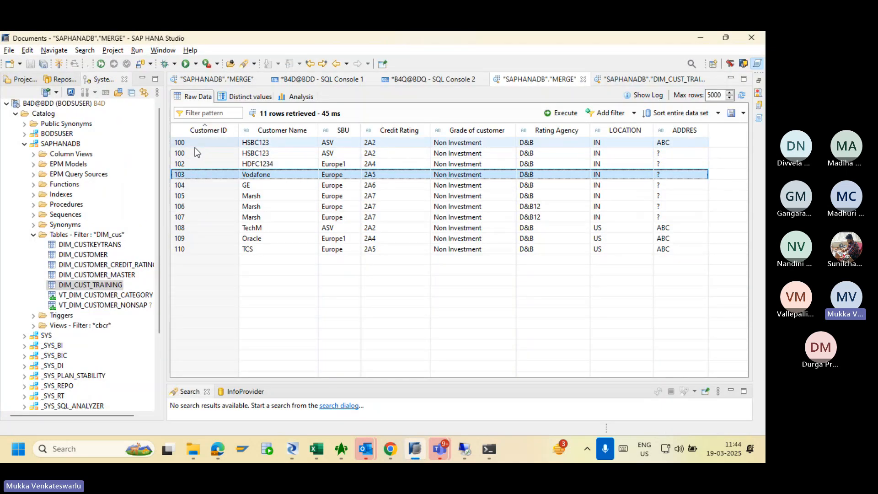
key(alt+Tab)
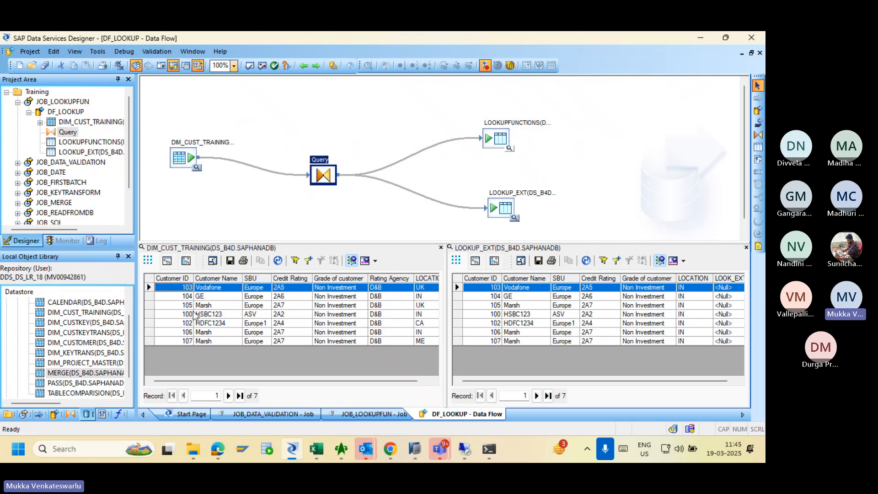
click(254, 316)
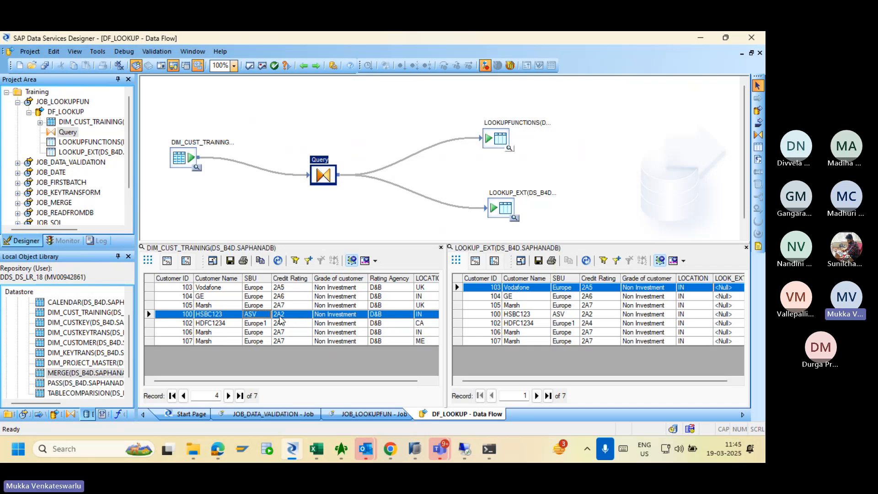
Select MERGE's first customer 100 row and compare its ADDRES values with the DF_LOOKUP output.
key(alt+Tab)
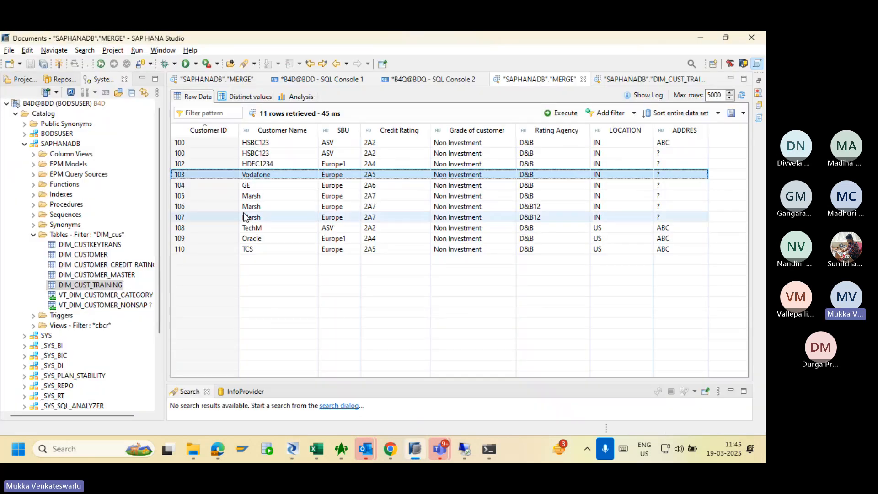
click(197, 143)
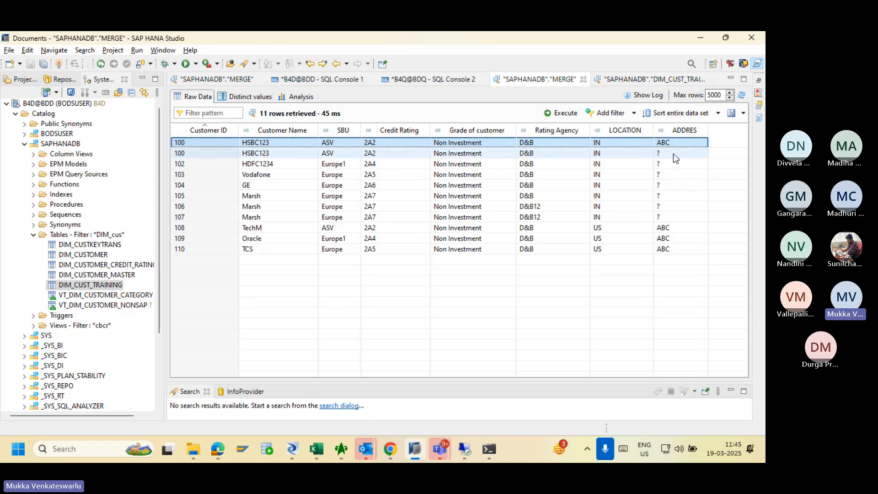
key(alt+Tab)
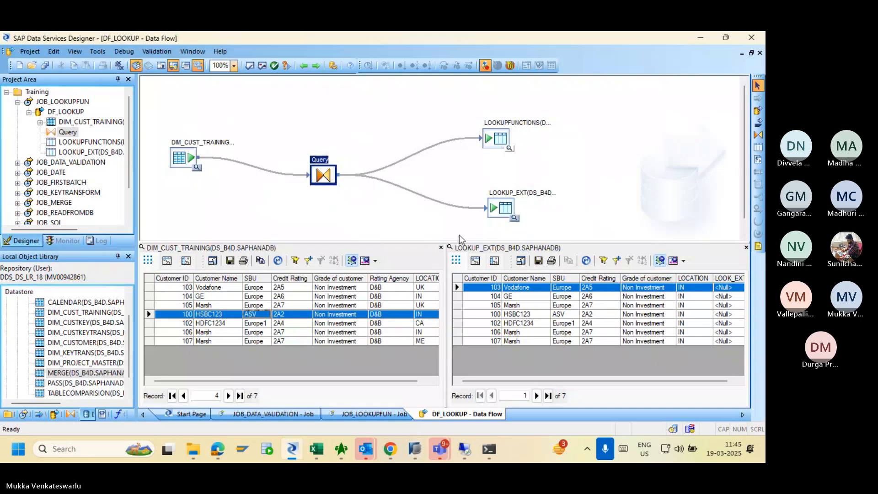
key(alt+Tab)
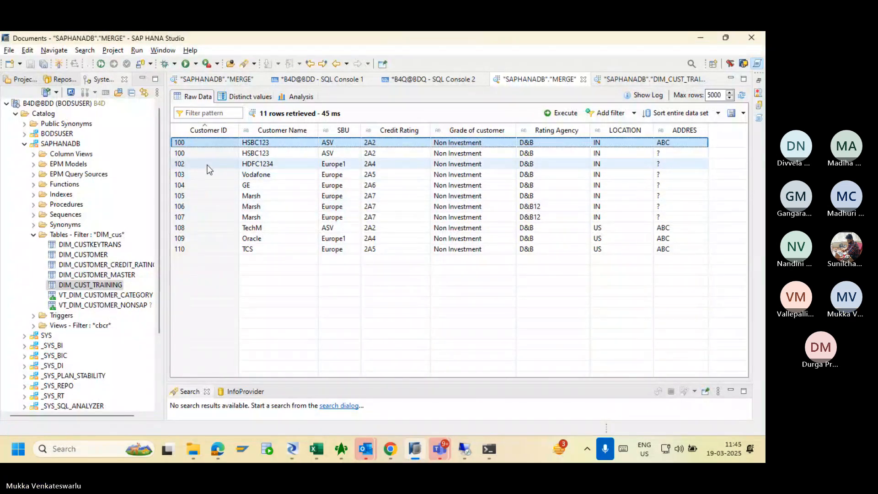
key(alt+Tab)
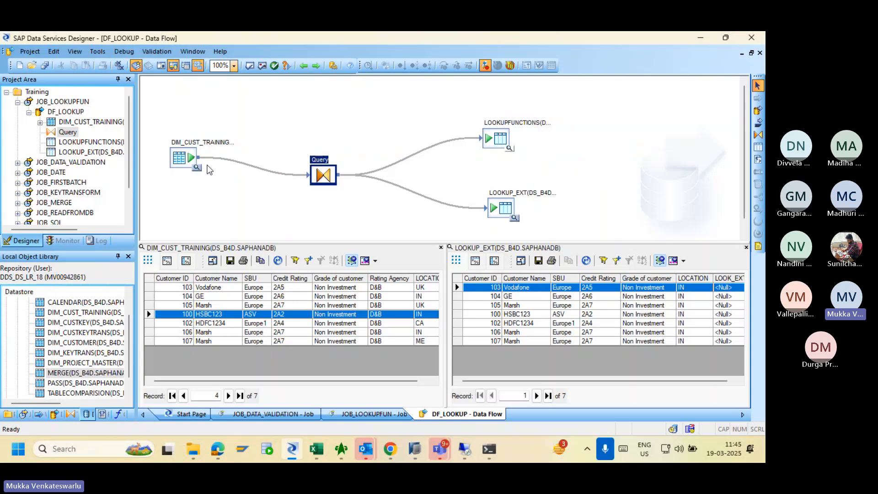
key(alt+Tab)
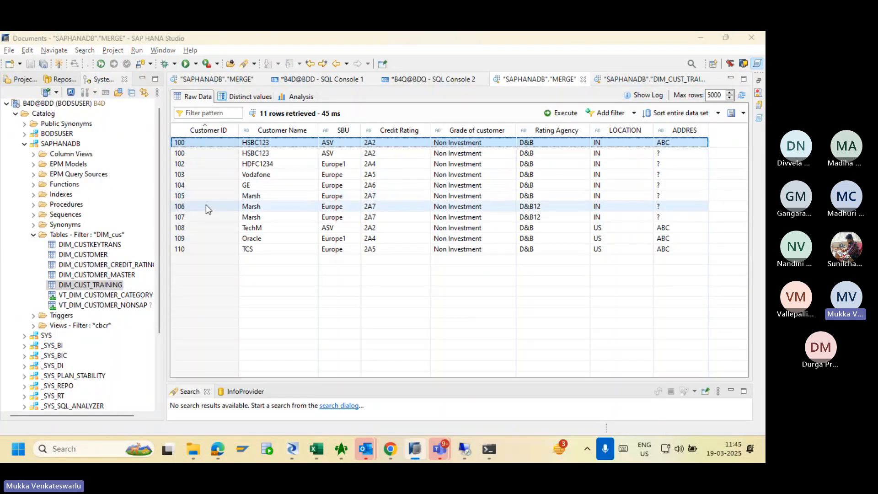
key(alt+Tab)
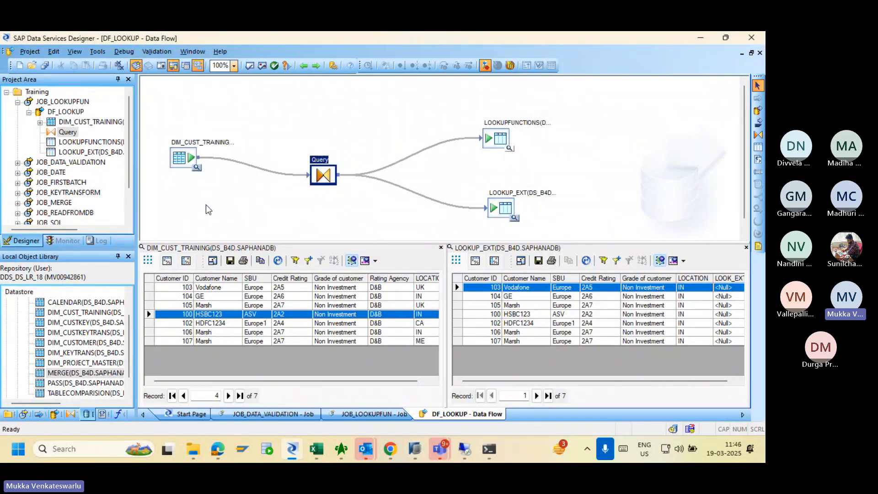
key(alt+Tab)
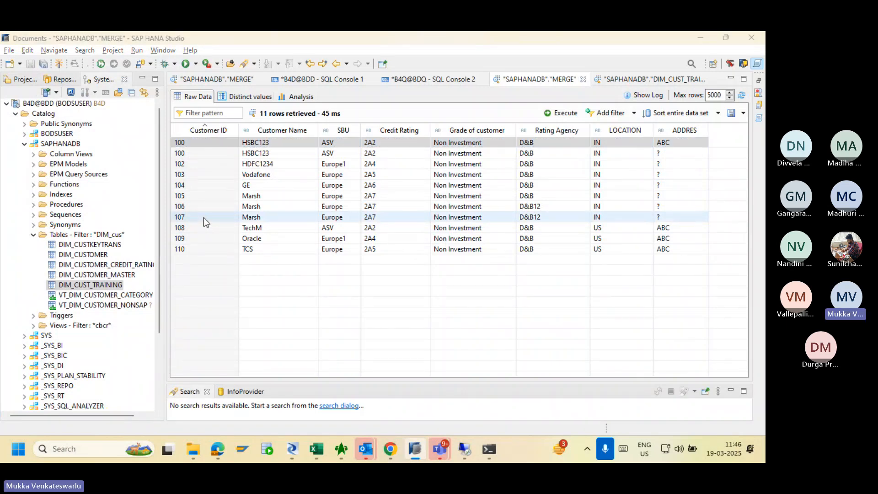
key(alt+Tab)
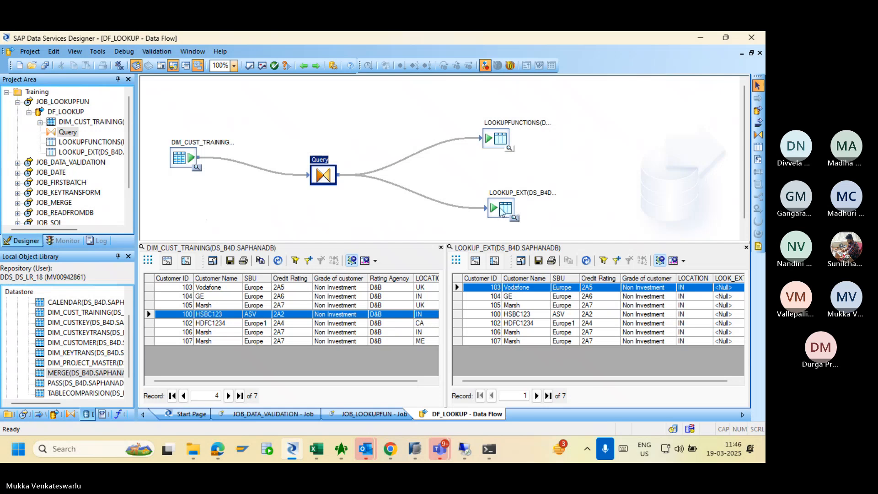
In the Query editor, delete ADDRESS as the return column in LOOK_EXT's lookup_ext mapping.
double_click(327, 176)
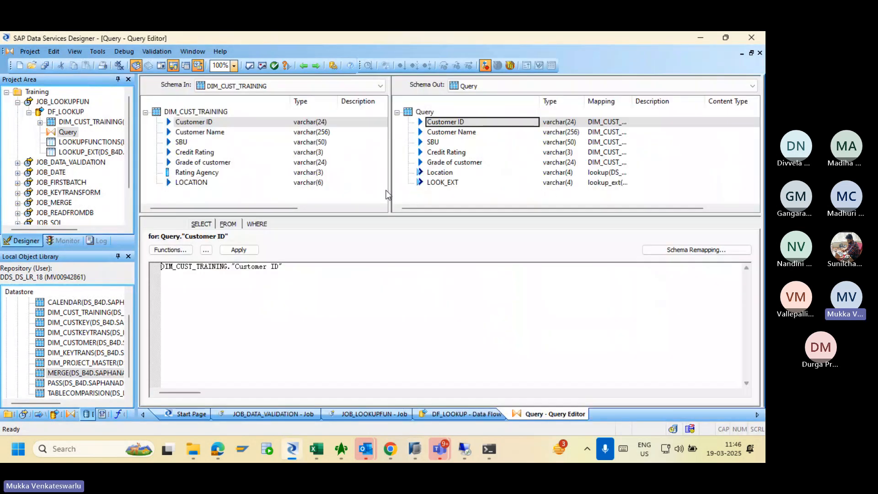
click(440, 182)
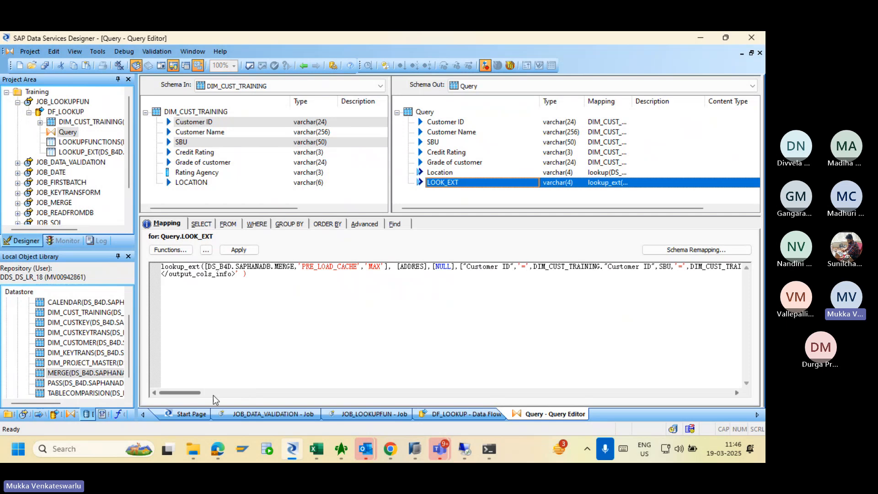
mouse_move(198, 396)
mouse_down()
mouse_move(267, 398)
mouse_move(204, 396)
mouse_up()
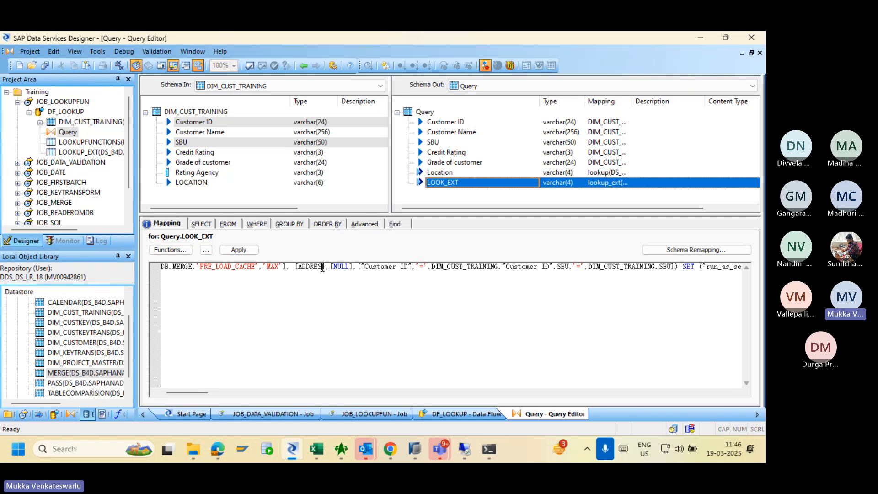
click(321, 267)
key(BackSpace)
key(BackSpace)
key(BackSpace)
key(BackSpace)
key(BackSpace)
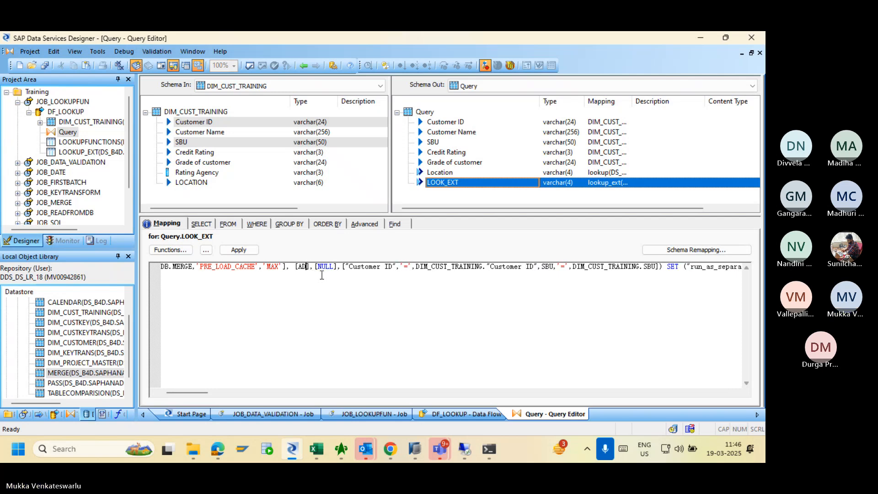
key(BackSpace)
key(BackSpace)
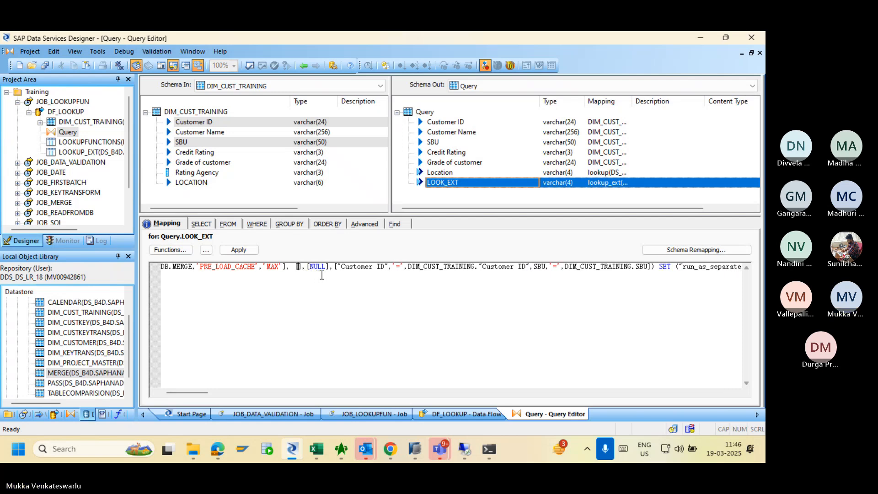
Enter Rating Agency as the return column, checked against MERGE, and apply the mapping.
key(alt+Tab)
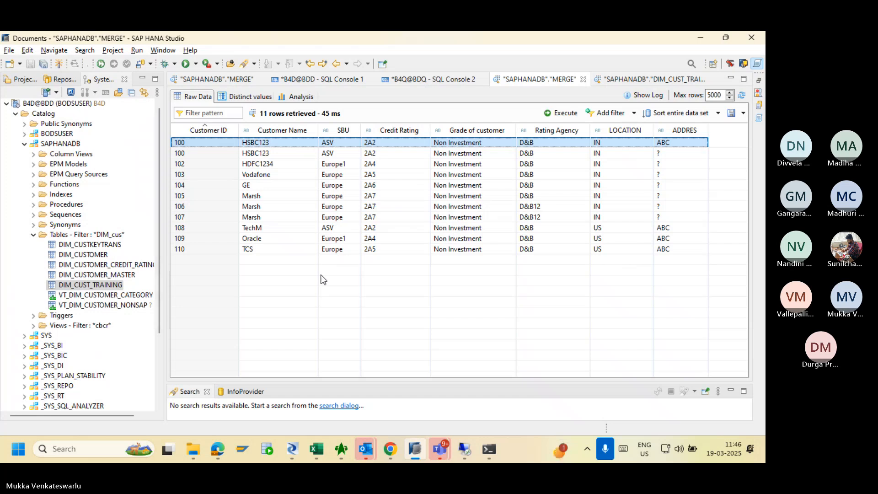
key(alt+Tab)
text(Rating )
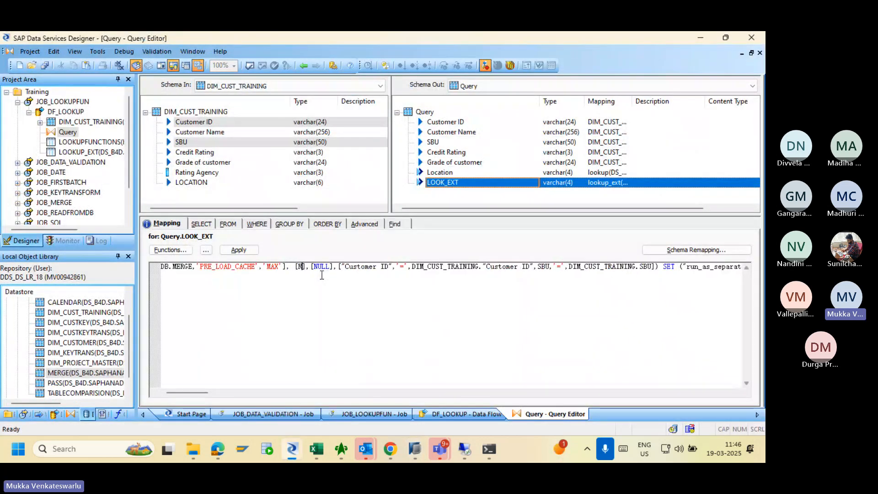
text(Agency)
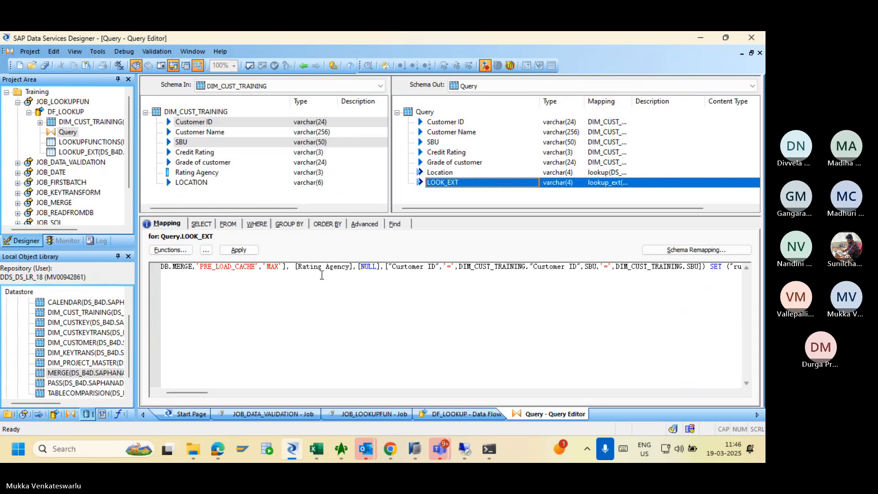
key(alt+Tab)
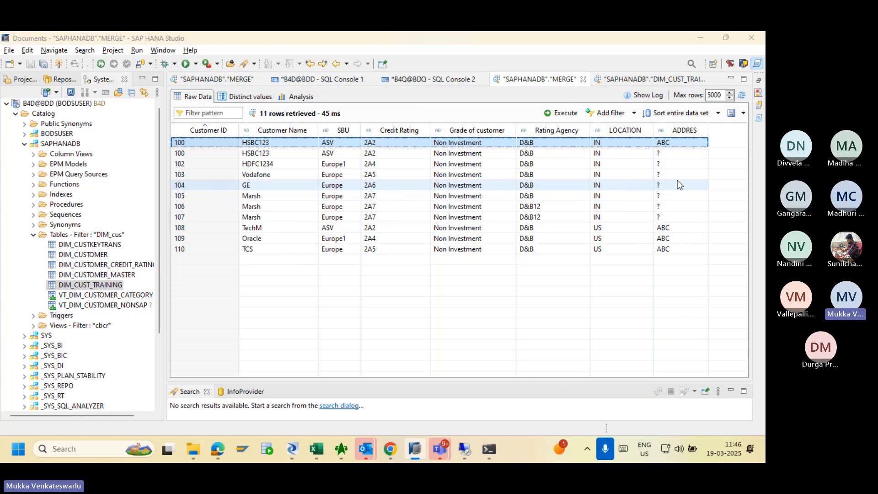
key(alt+Tab)
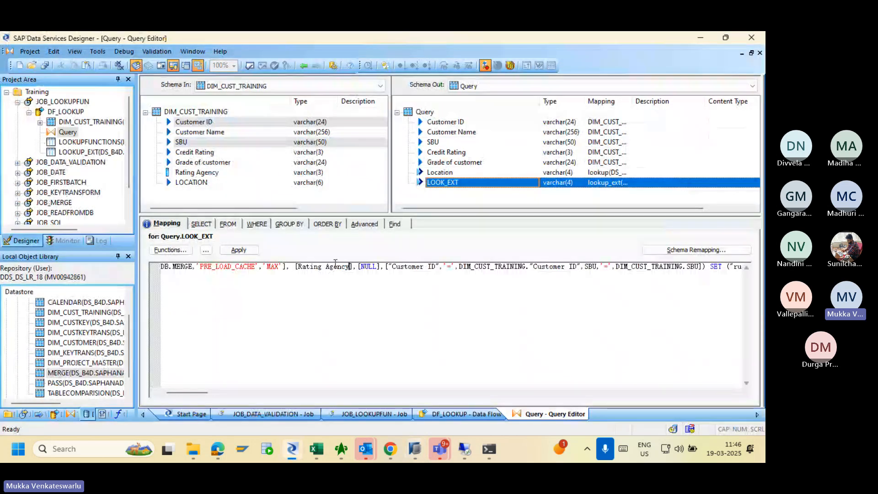
click(239, 250)
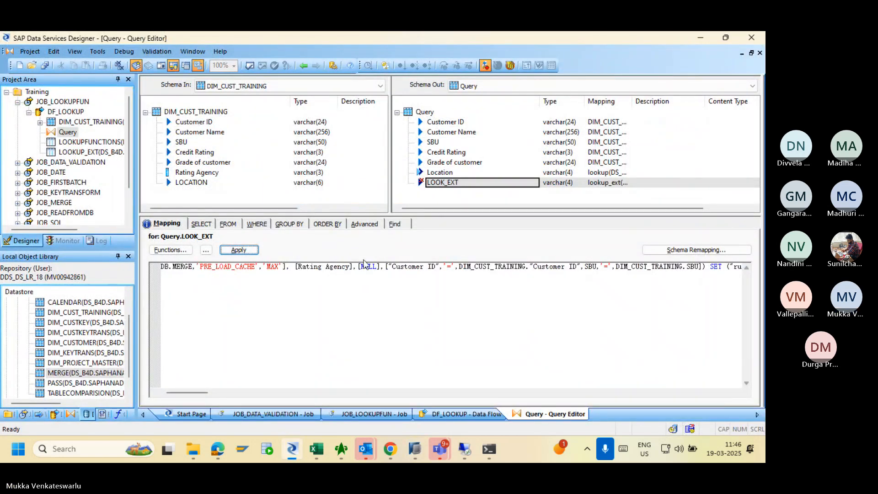
Open the Functions list from the lookup_ext expression and cancel it without picking a function.
click(181, 266)
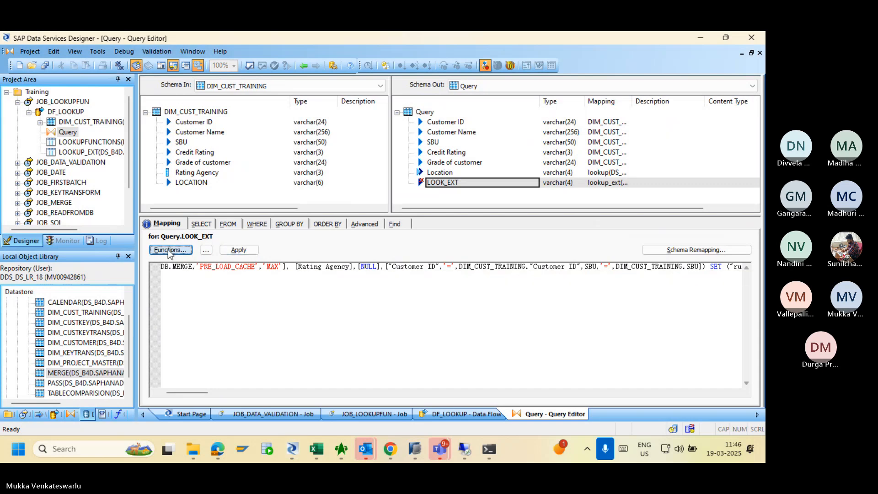
click(169, 248)
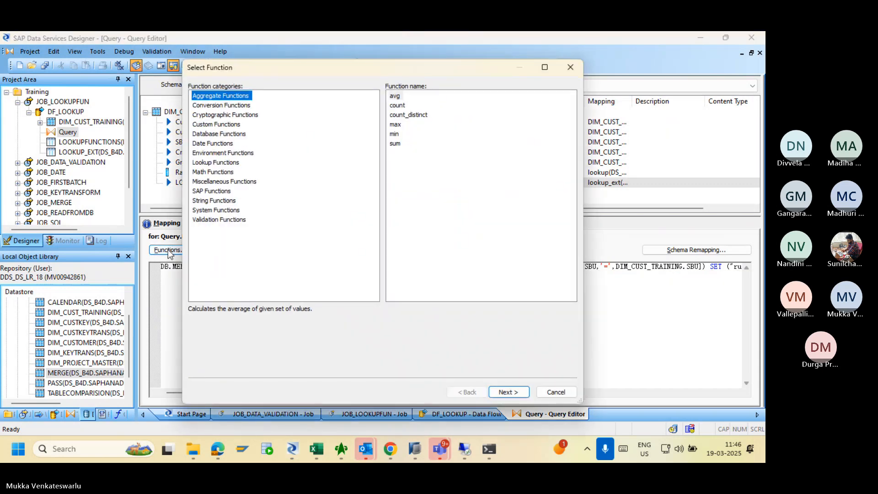
click(555, 393)
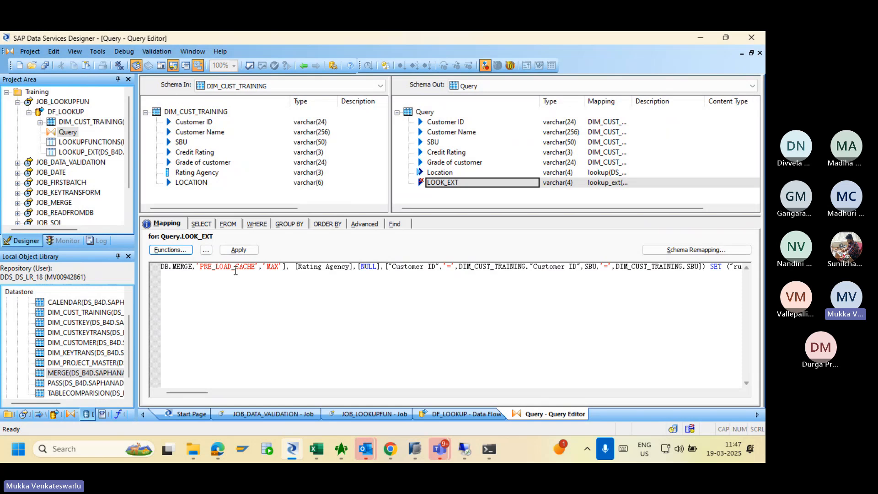
click(353, 266)
Validate the Query mappings and review the LOOK_EXT error against the MERGE data.
click(250, 68)
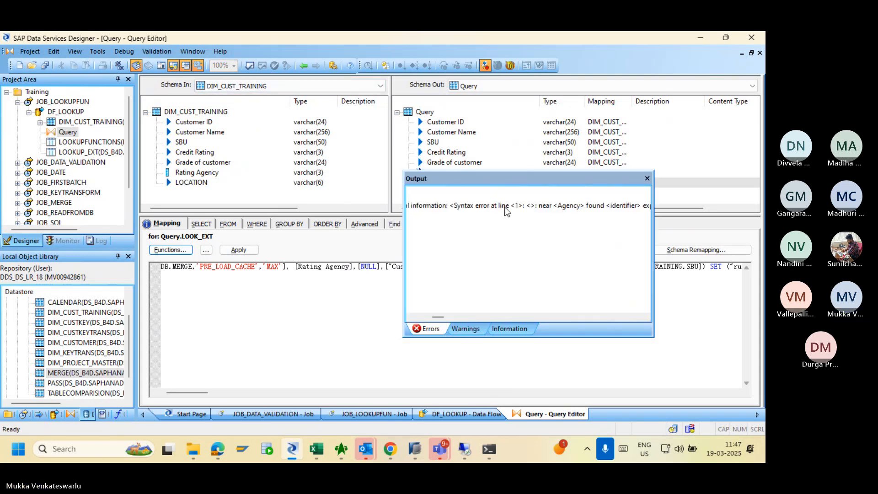
drag(490, 176, 568, 209)
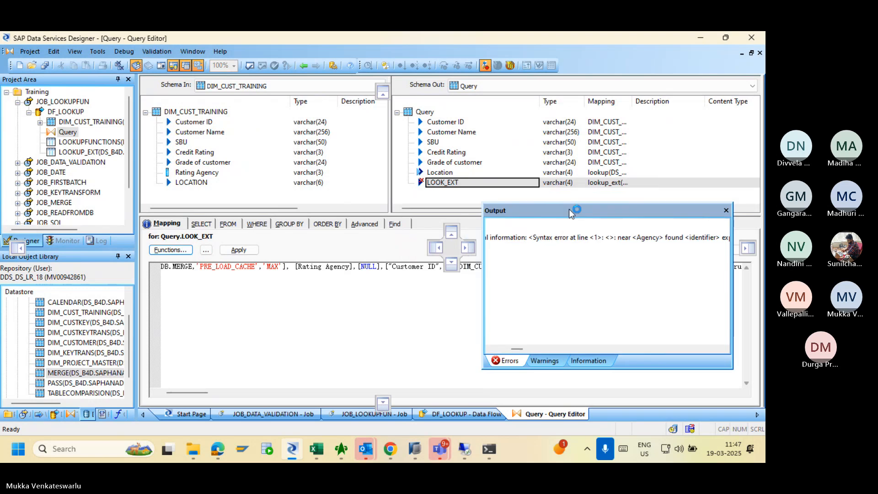
key(alt+Tab)
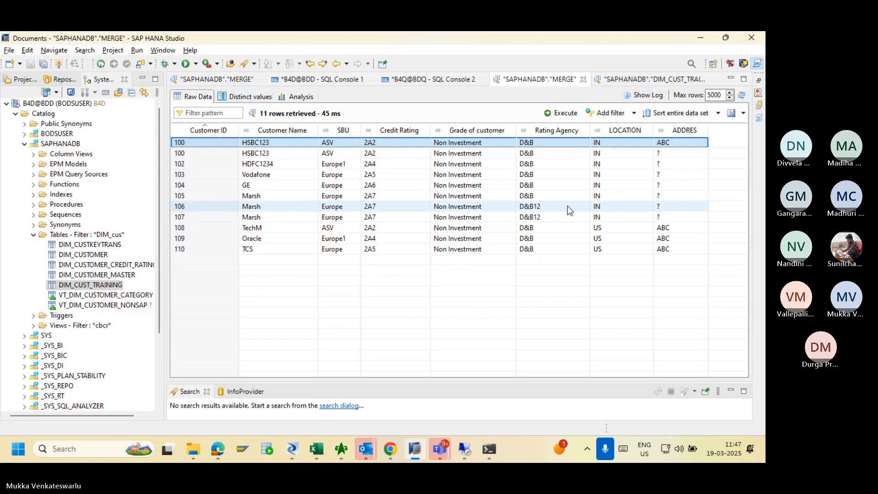
key(alt+Tab)
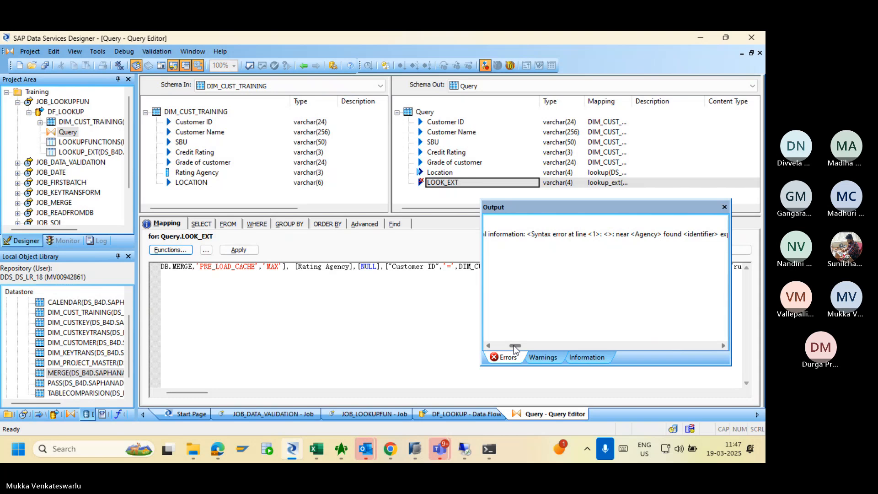
drag(514, 345, 519, 345)
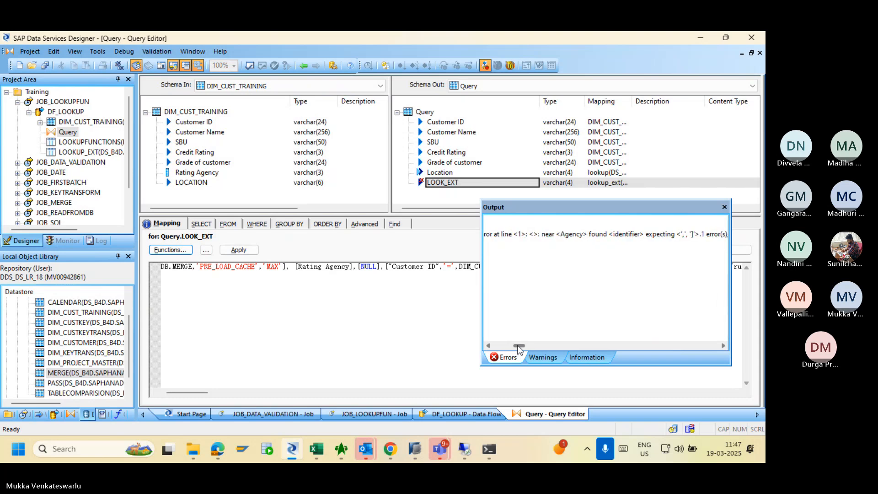
click(723, 206)
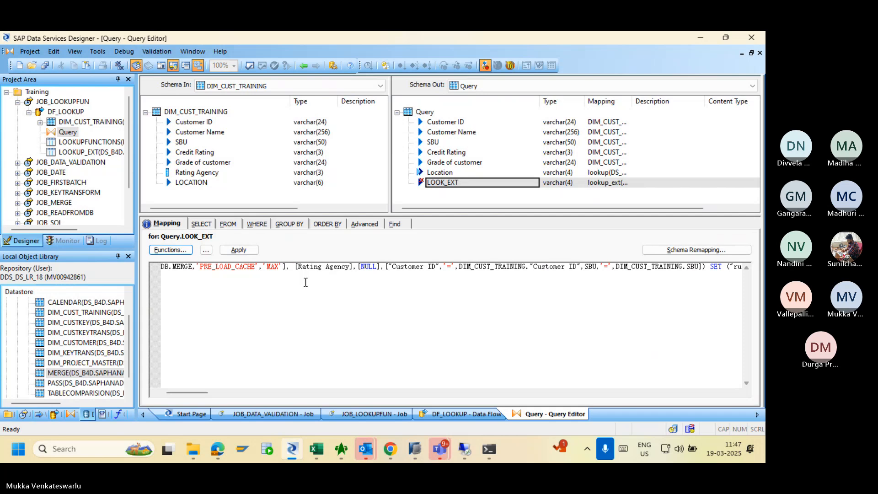
Wrap Rating Agency in quotes, apply the corrected LOOK_EXT mapping, and return to DF_LOOKUP.
text(")
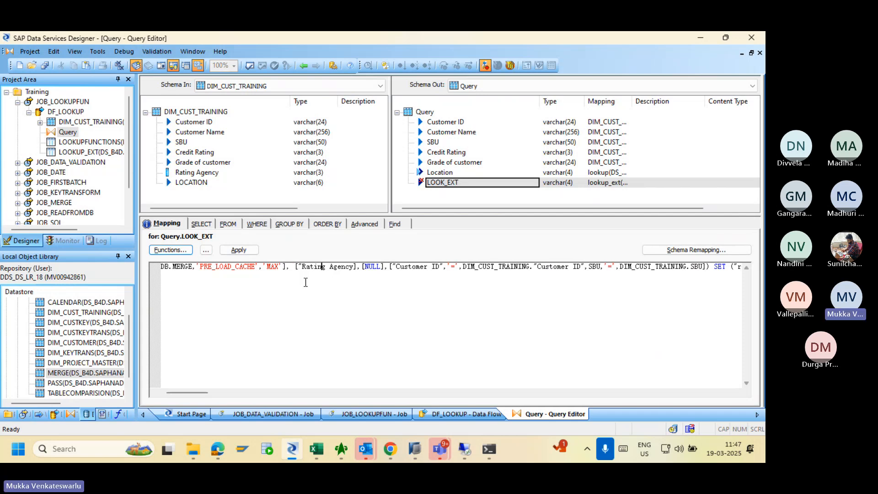
key(Right)
key(Right)
key(Right)
key(Right)
key(Right)
key(Right)
key(Right)
text(")
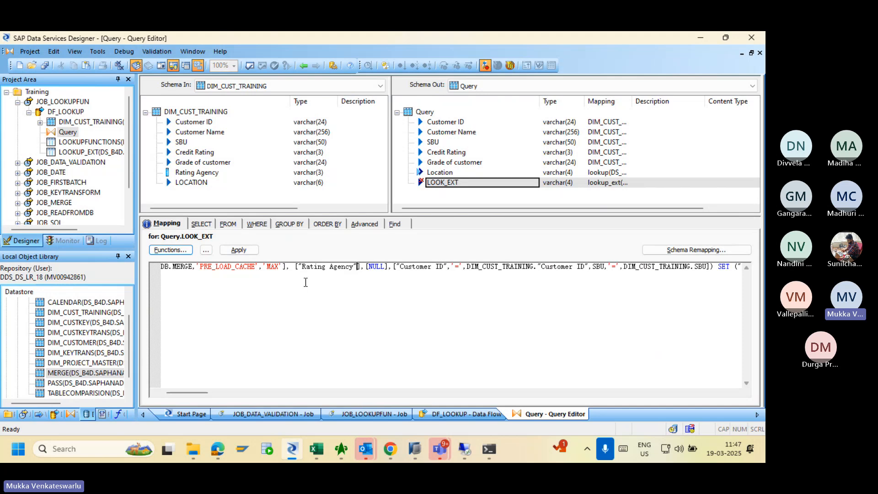
click(240, 251)
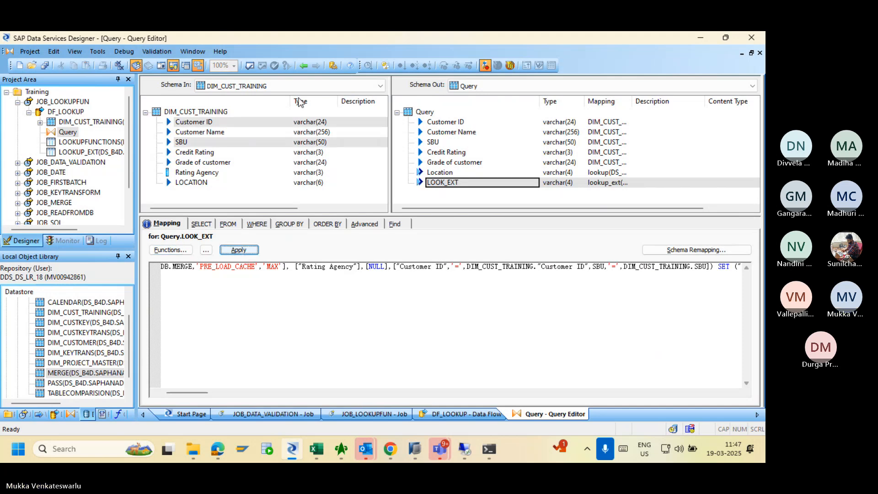
click(304, 65)
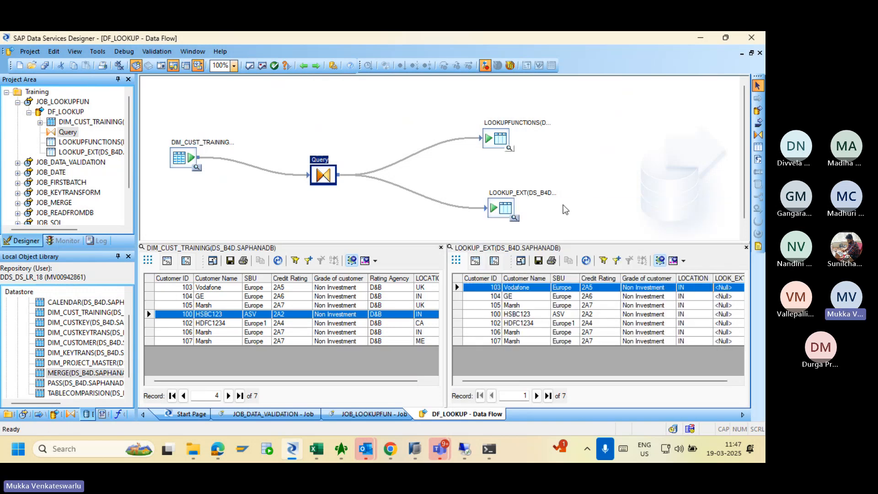
Check the LOOKUP_EXT target's load options, then save all changes to DF_LOOKUP.
double_click(495, 206)
click(187, 227)
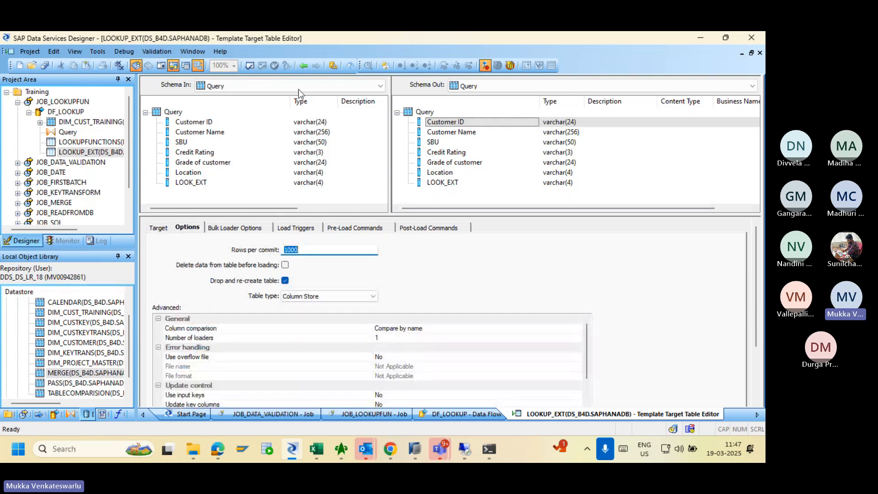
click(303, 66)
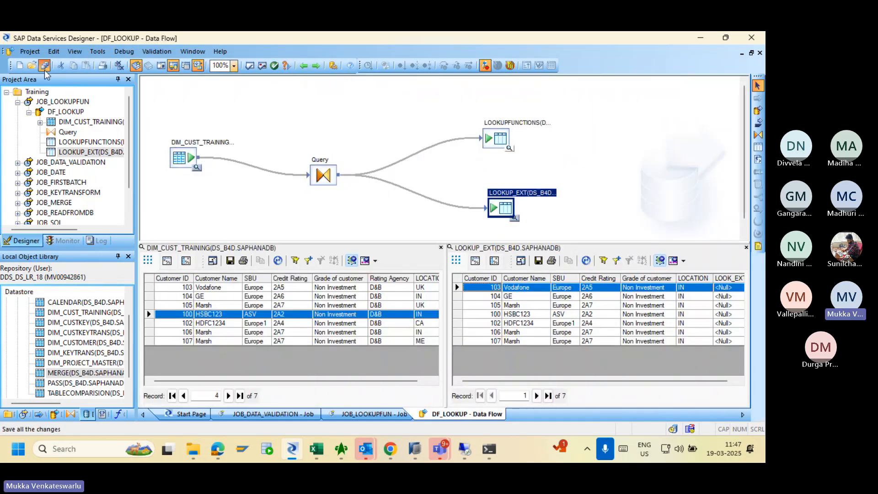
click(45, 67)
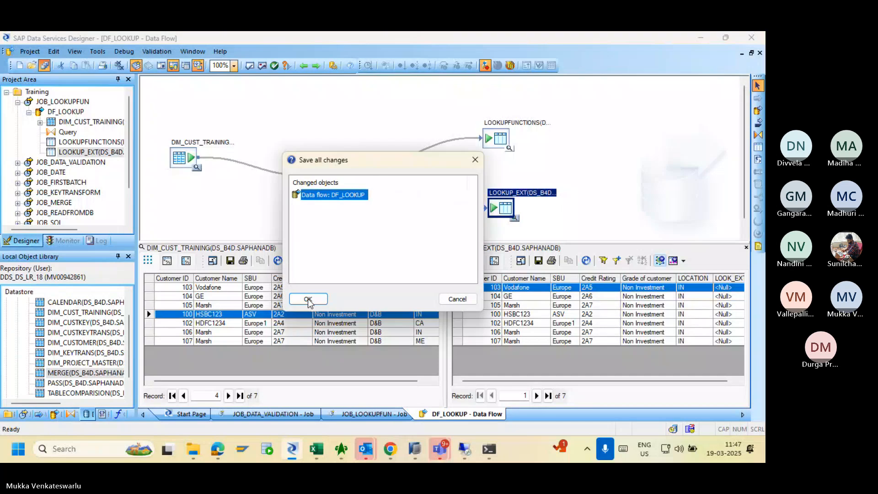
click(308, 299)
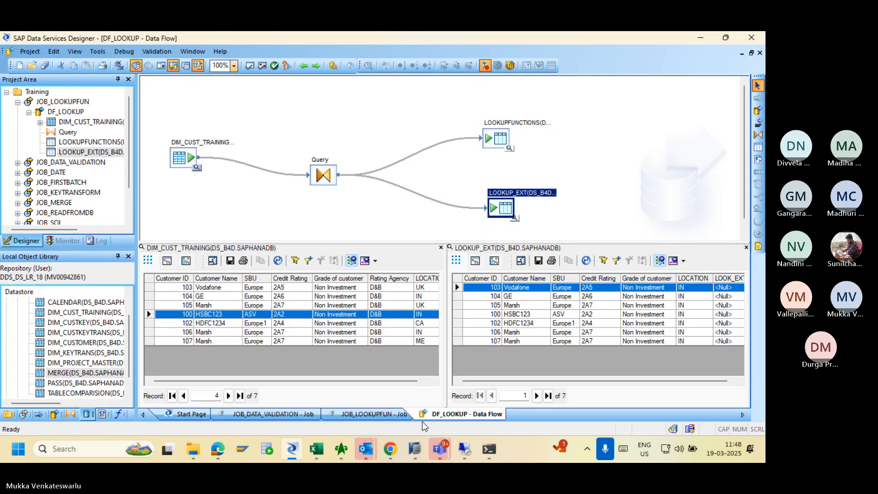
Re-execute JOB_LOOKUPFUN from the Batch page and confirm in the new trace log that DF_LOOKUP succeeded.
click(392, 453)
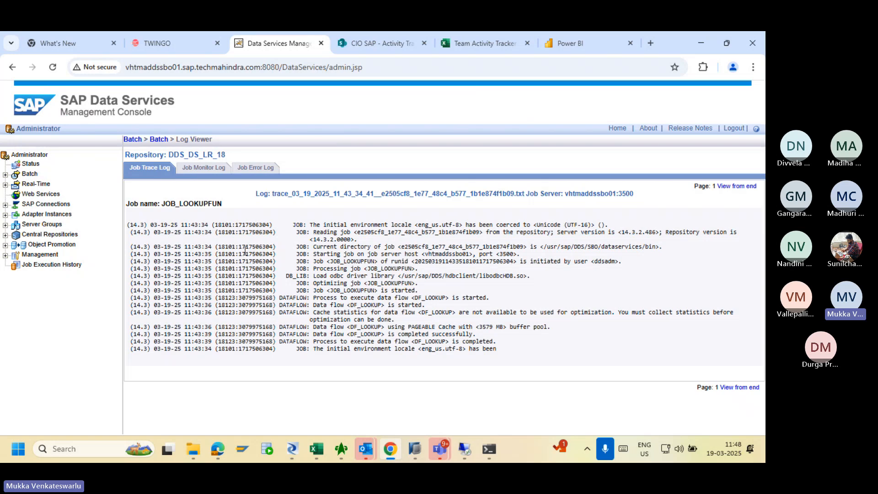
click(159, 140)
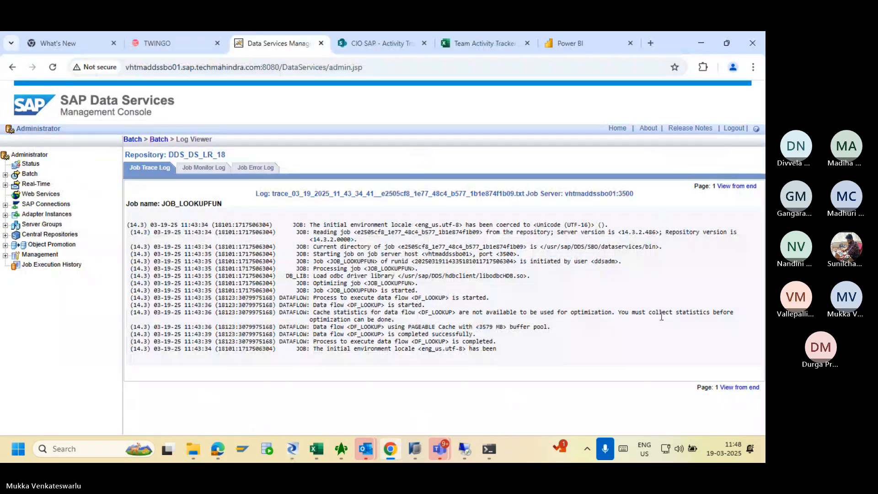
scroll(761, 411, down, 1)
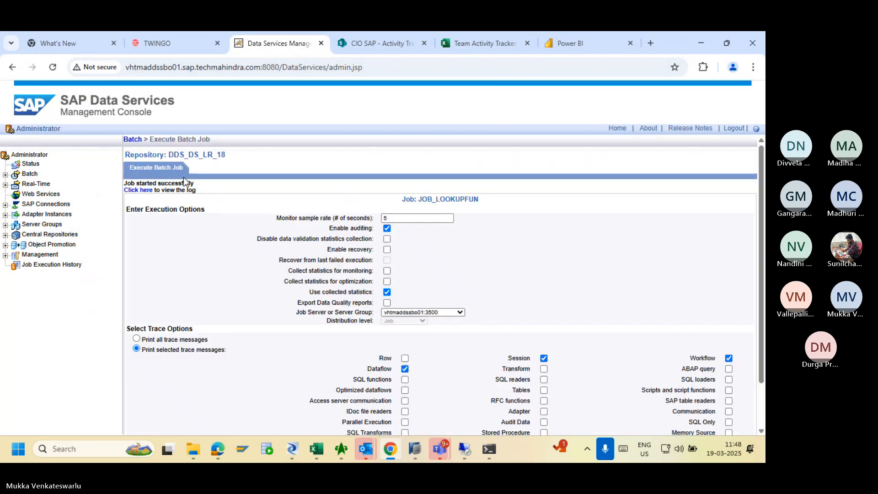
click(145, 190)
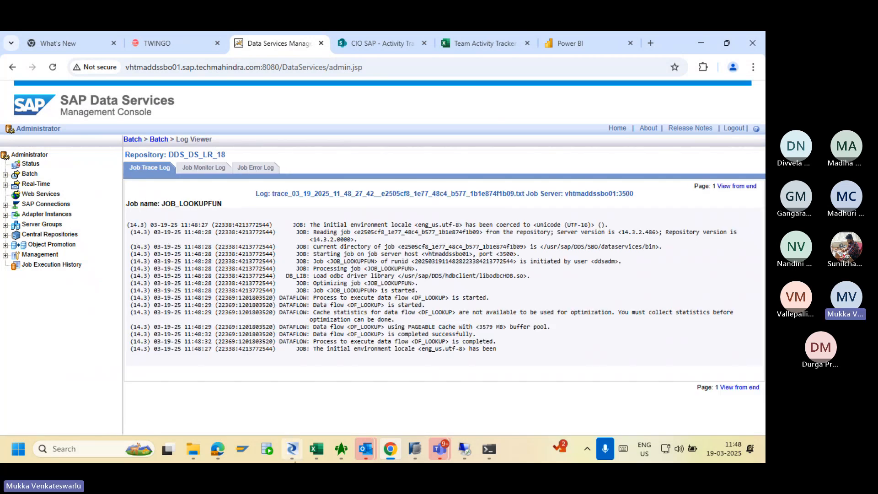
click(291, 450)
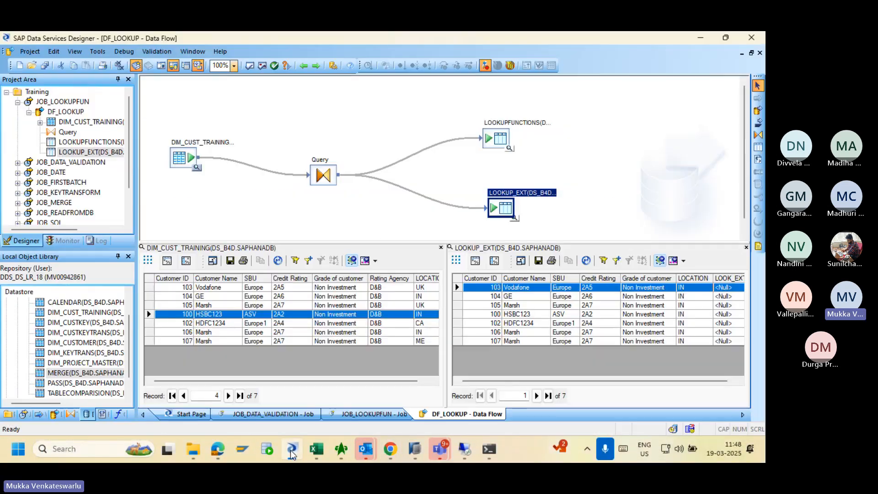
Reopen the DIM_CUST_TRAINING and LOOKUP_EXT data views, with LOOK_EXT now showing D&B and D&B1.
click(745, 247)
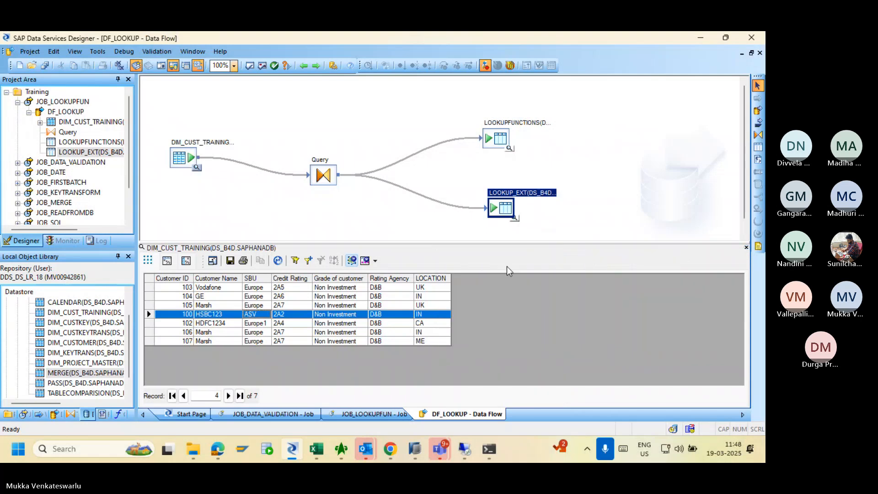
click(746, 247)
click(749, 301)
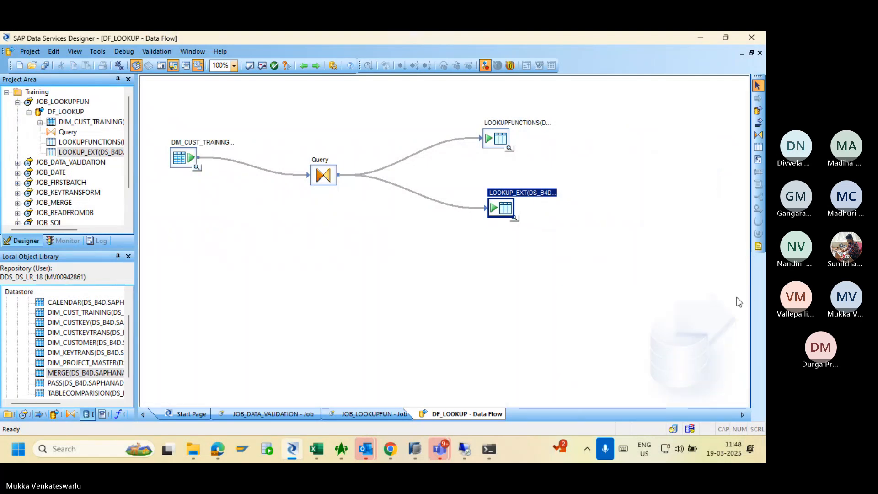
click(197, 169)
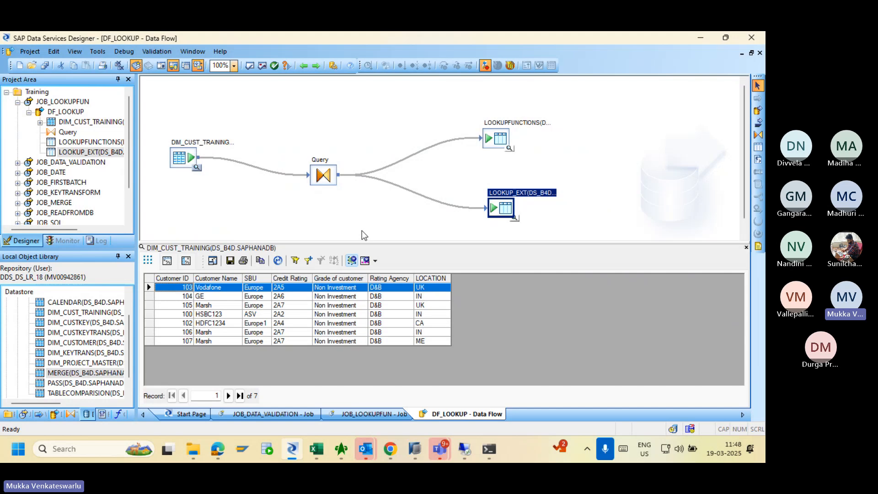
click(515, 219)
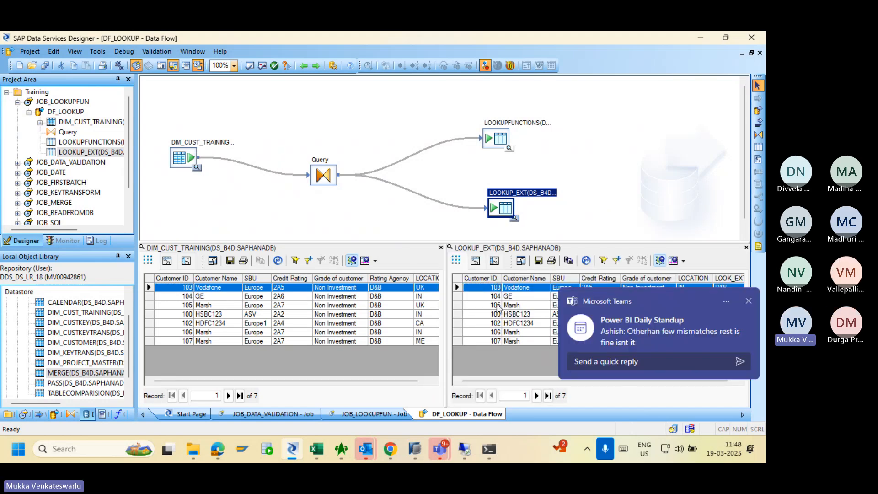
click(749, 302)
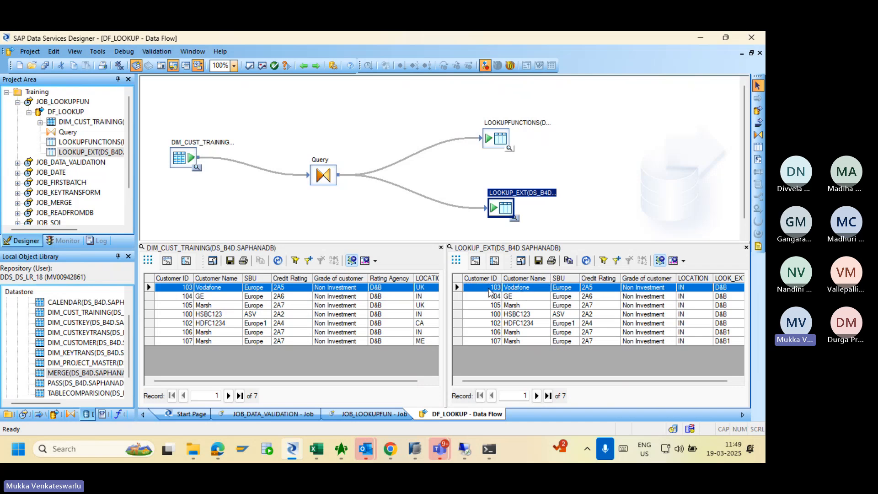
Select Vodafone row 103 in the MERGE data and compare it with the Designer output.
key(alt+Tab)
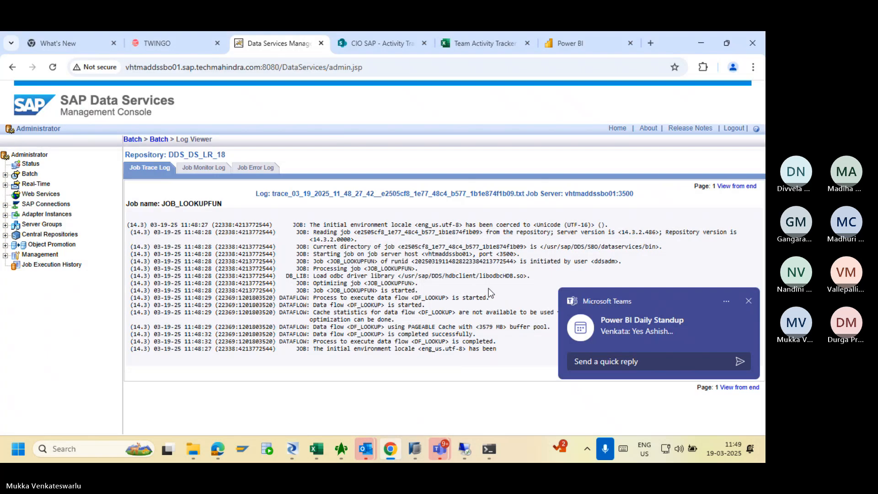
key(alt+Tab)
key(alt+Tab)
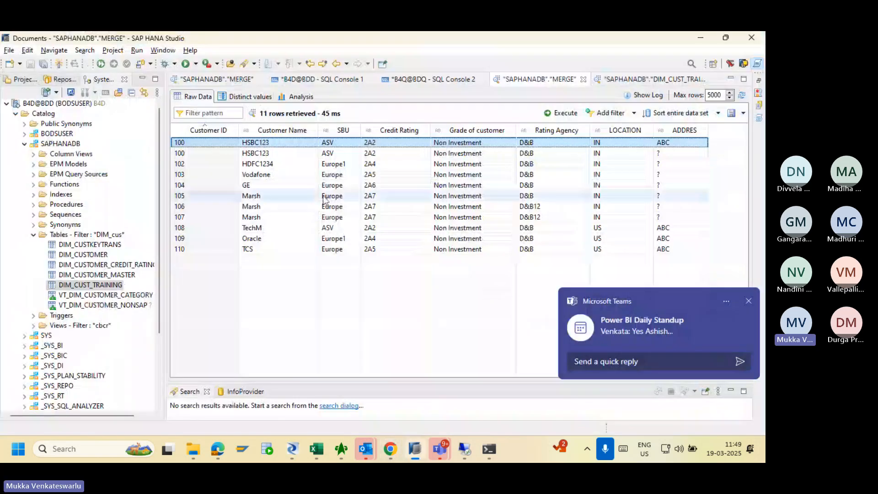
click(213, 175)
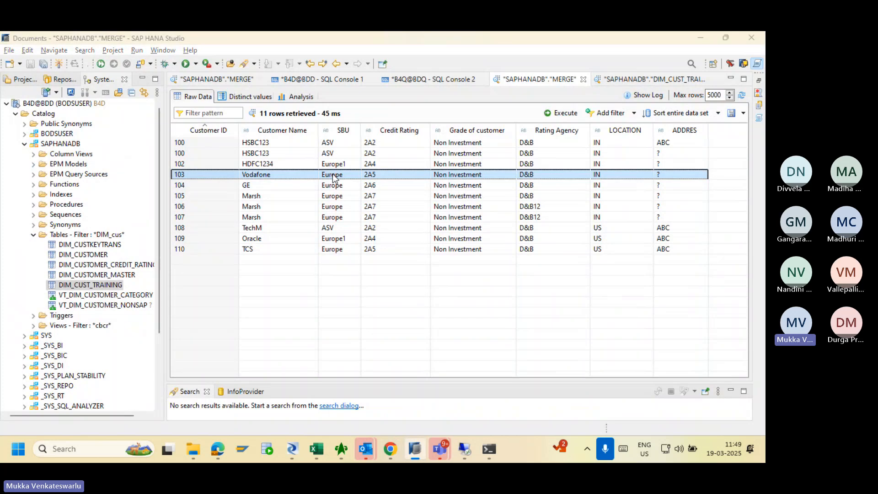
key(alt+Tab)
key(alt+Tab)
key(alt+Tab)
key(Tab)
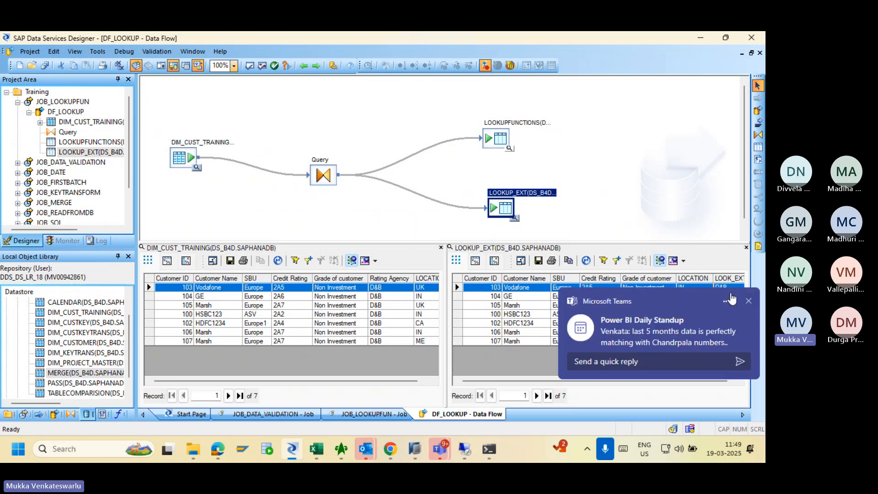
click(748, 302)
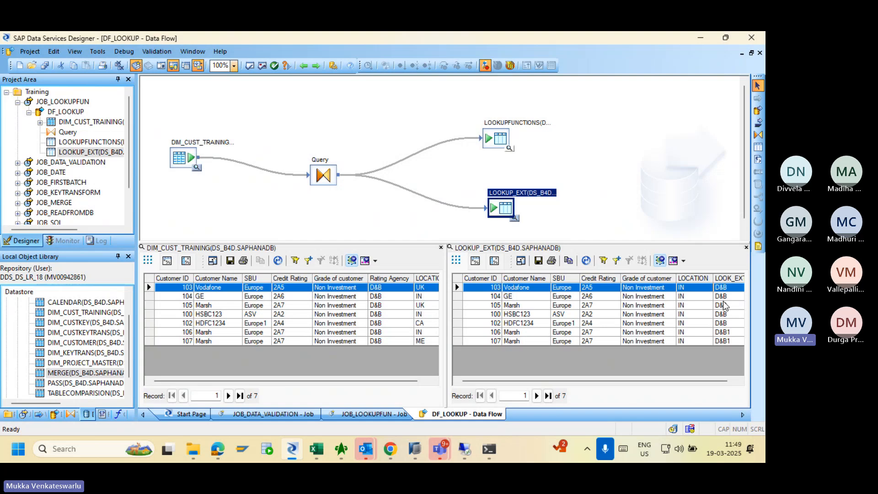
Compare MERGE's Rating Agency values with the LOOK_EXT results and open the Query transform editor.
key(alt+Tab)
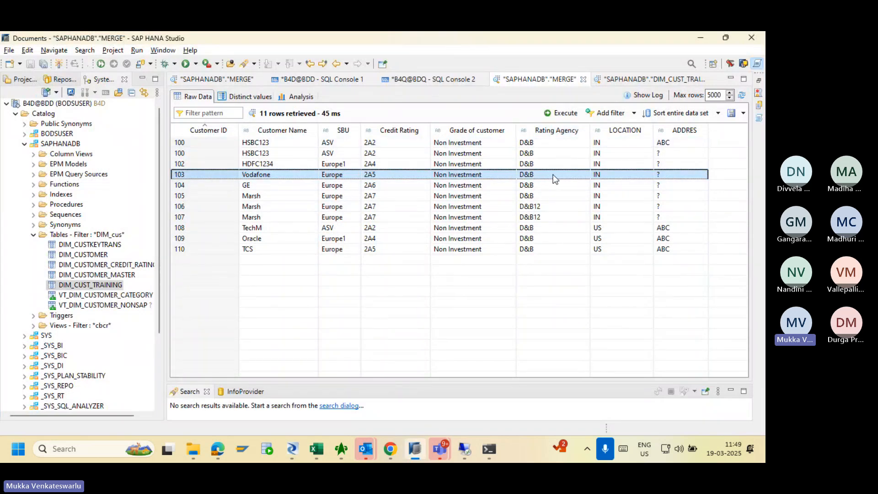
key(alt+Tab)
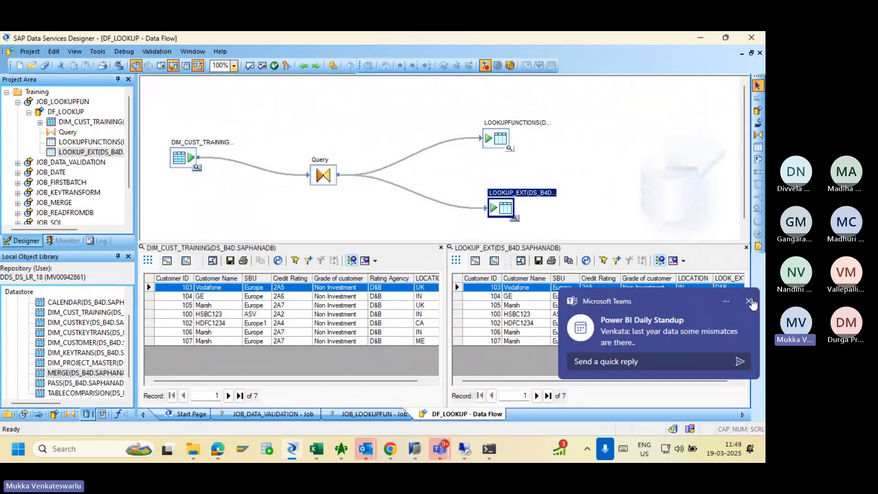
click(748, 300)
key(alt+Tab)
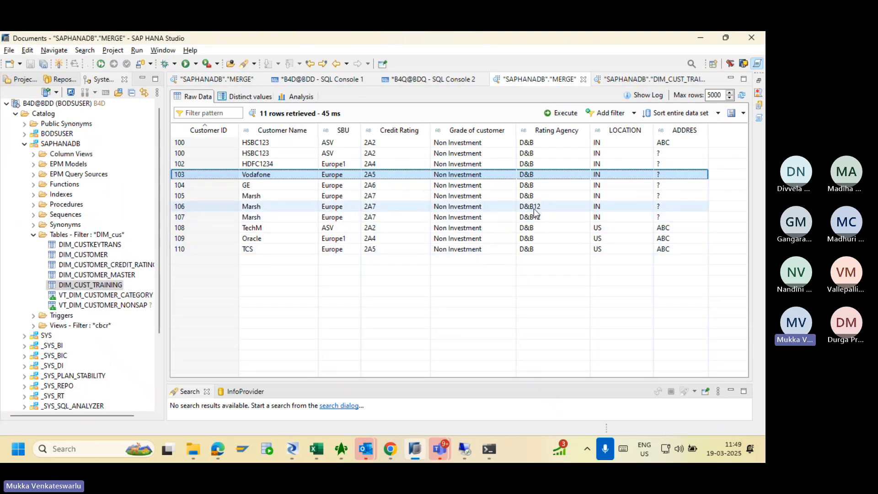
key(alt+Tab)
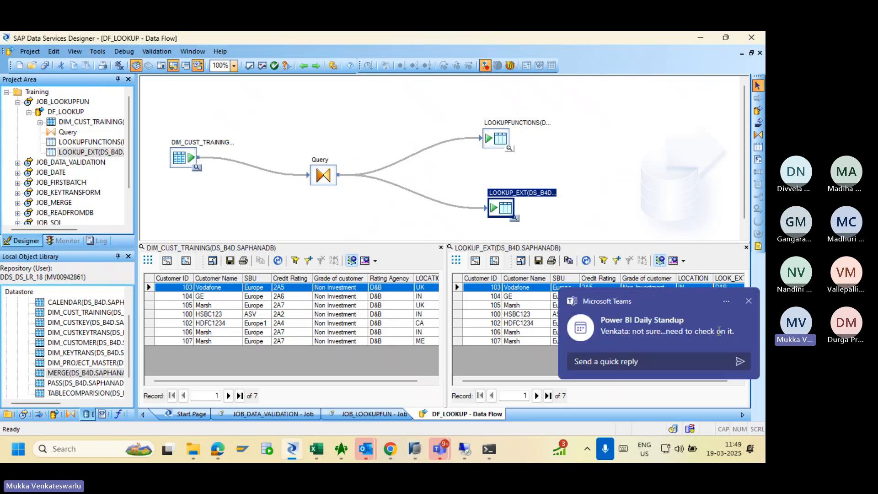
click(748, 301)
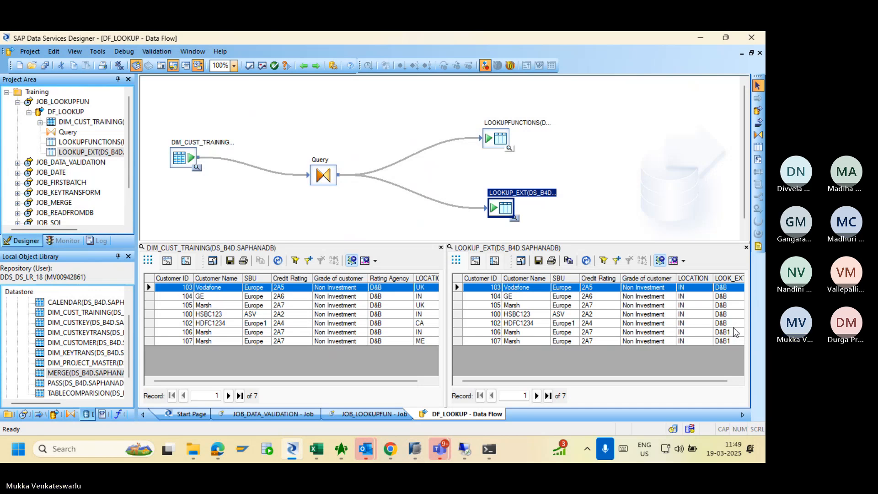
double_click(323, 177)
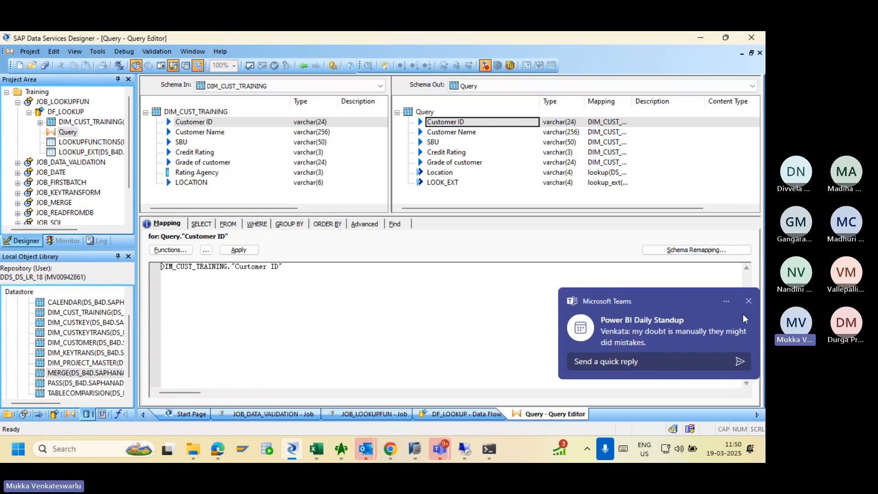
Back in DF_LOOKUP, select customer 100 (HSBC123) in LOOKUP_EXT and compare its LOOK_EXT with MERGE.
click(749, 300)
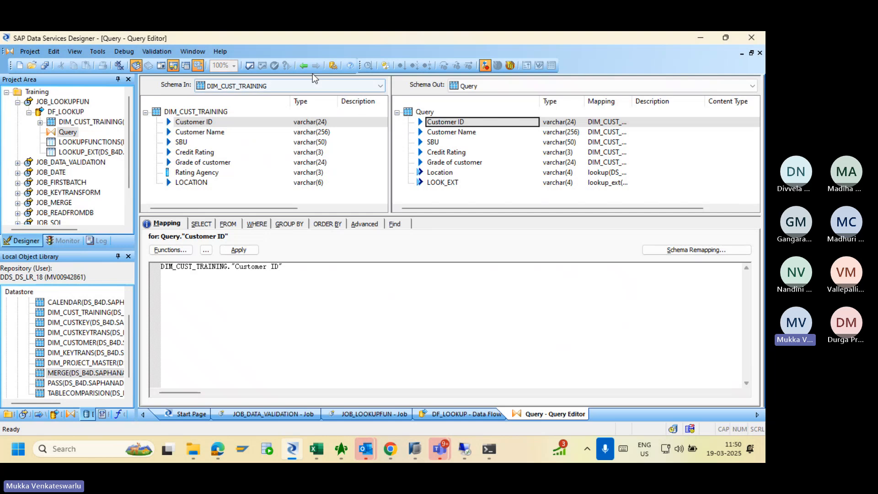
click(303, 66)
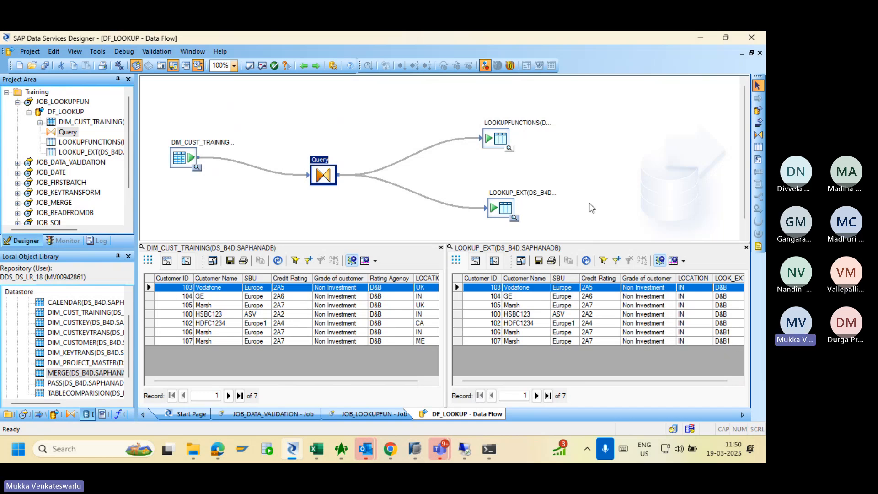
click(504, 314)
key(alt+Tab)
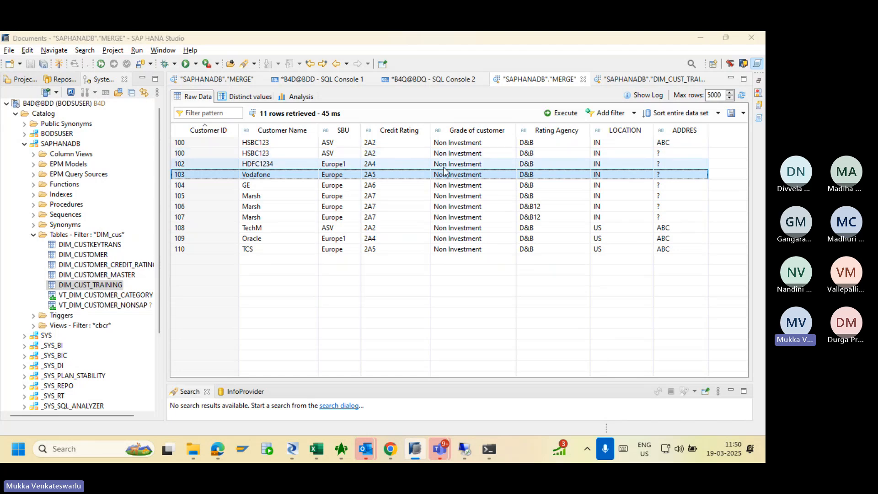
key(alt+Tab)
Show LOOK_EXT's lookup_ext mapping (MERGE, PRE_LOAD_CACHE, MAX) and compare it with the MERGE table data.
double_click(323, 174)
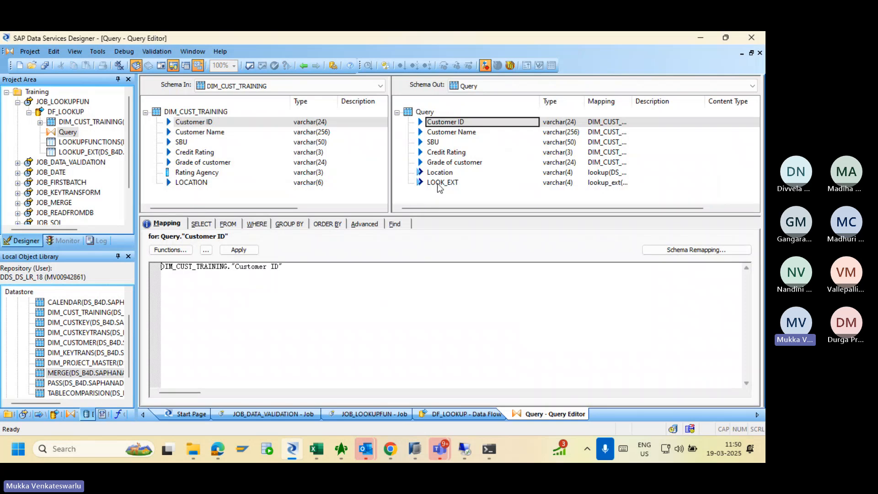
click(439, 183)
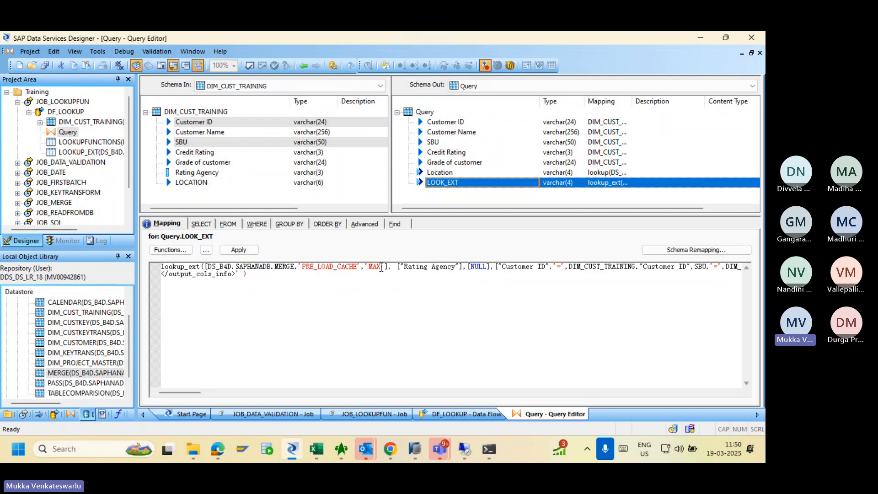
click(382, 267)
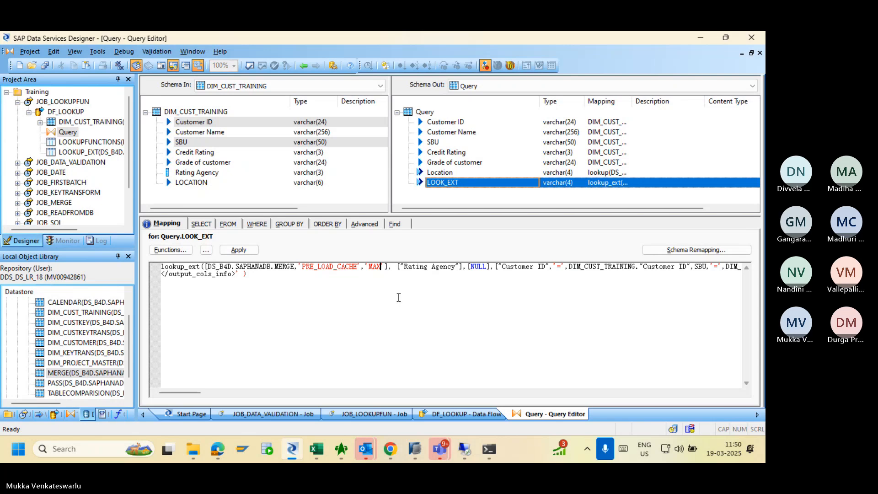
key(alt+Tab)
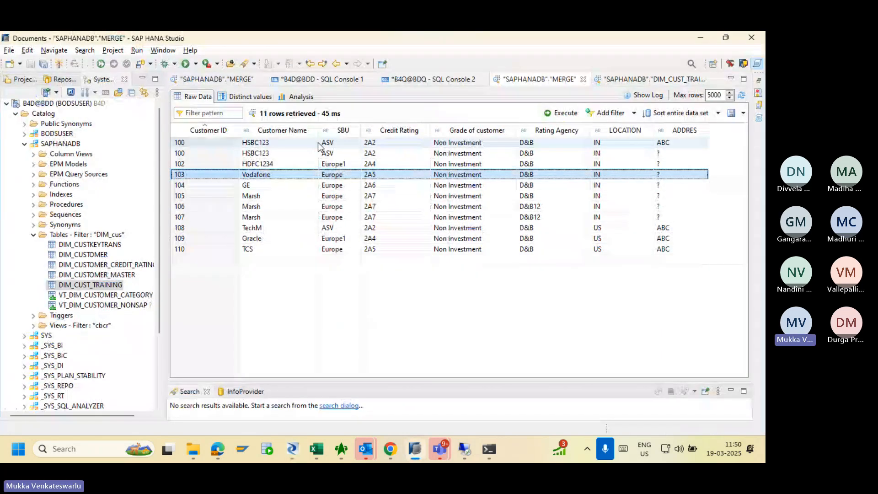
key(alt+Tab)
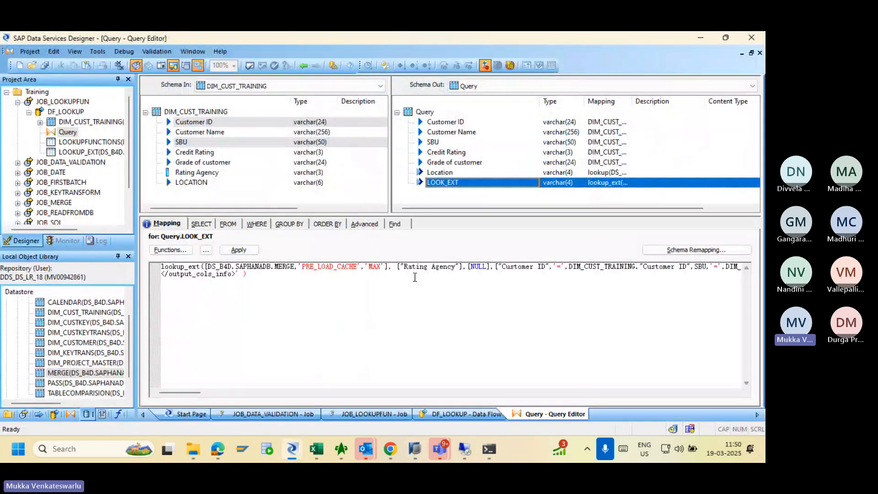
key(alt+Tab)
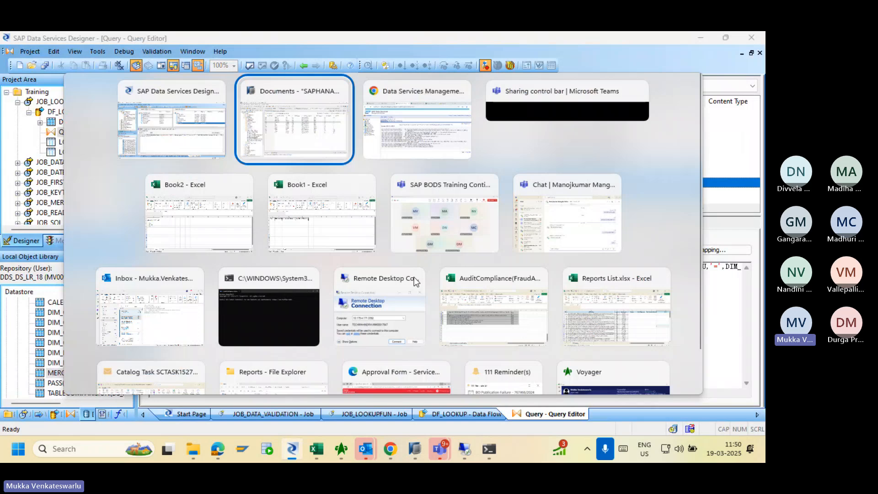
key(alt+Tab)
key(alt+Tab)
key(alt+Tab)
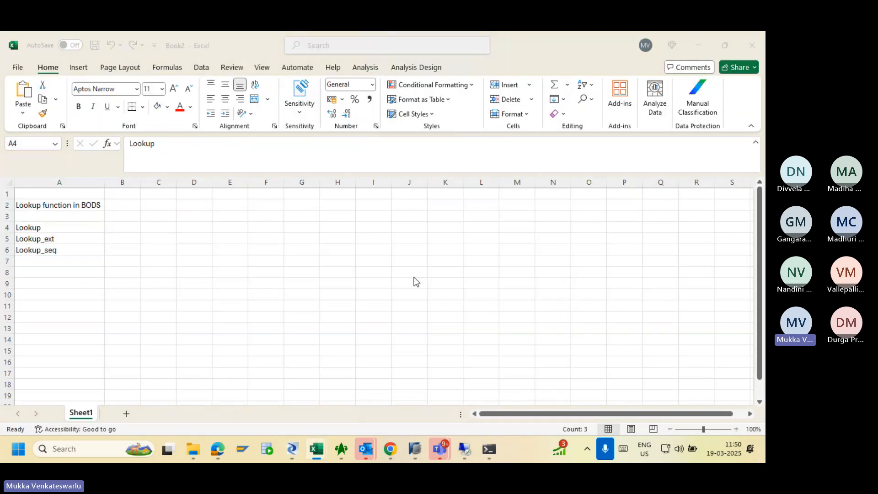
key(alt+Tab)
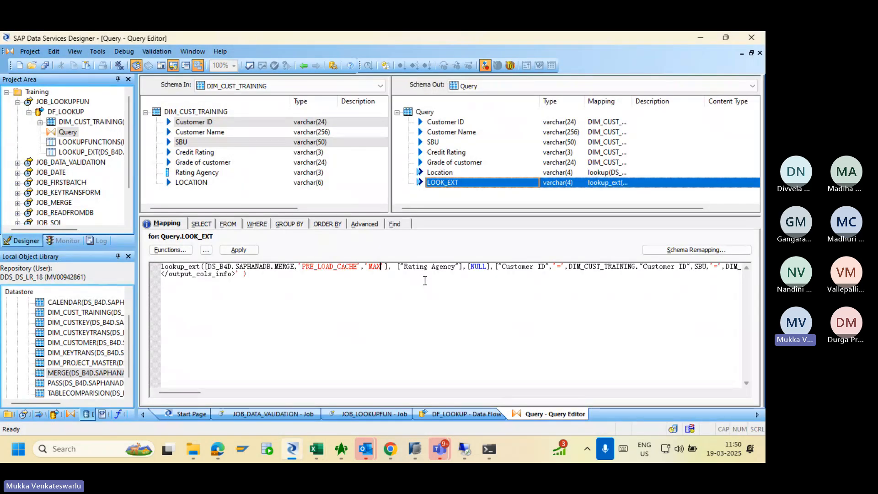
key(alt+Tab)
key(alt+Tab)
key(alt+Tab)
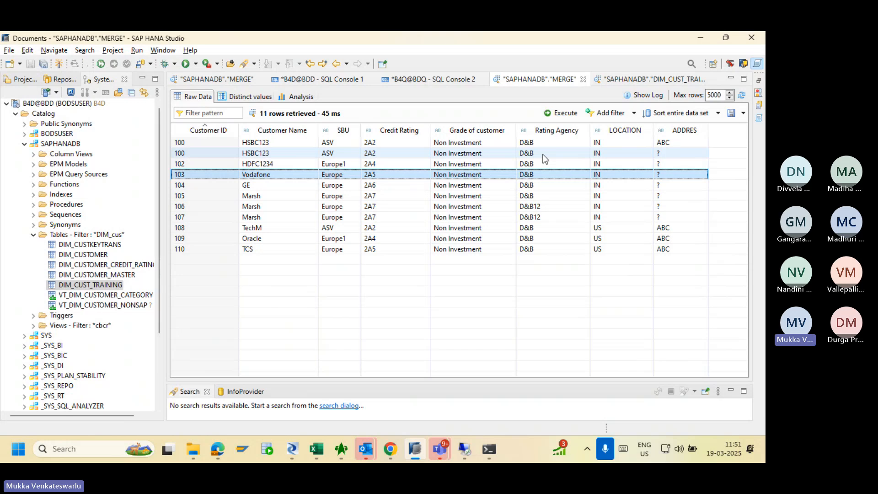
click(538, 207)
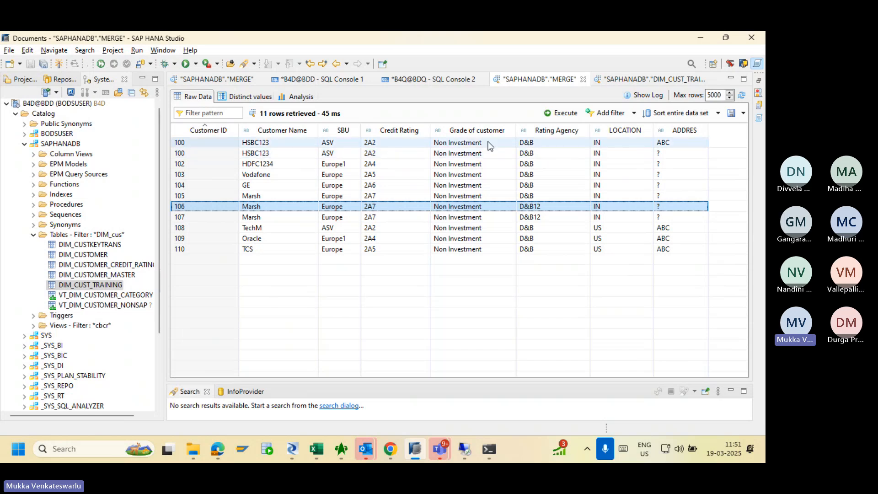
key(alt+Tab)
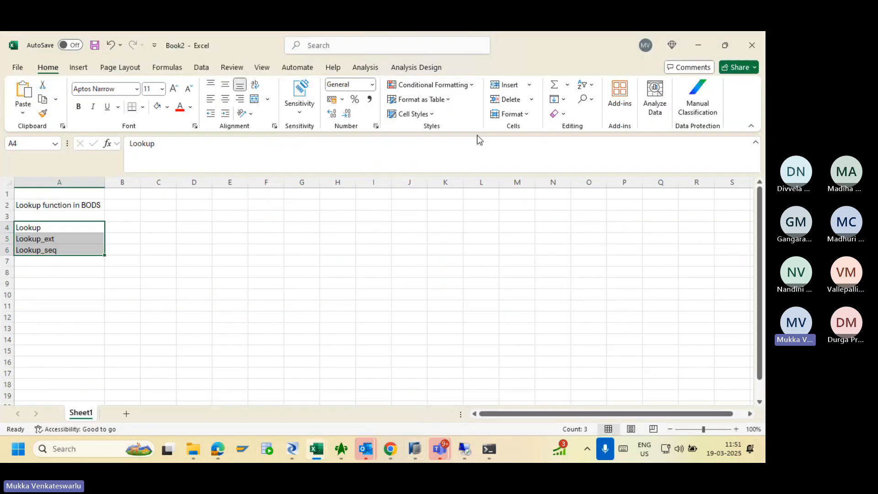
key(alt+Tab)
key(alt+Tab)
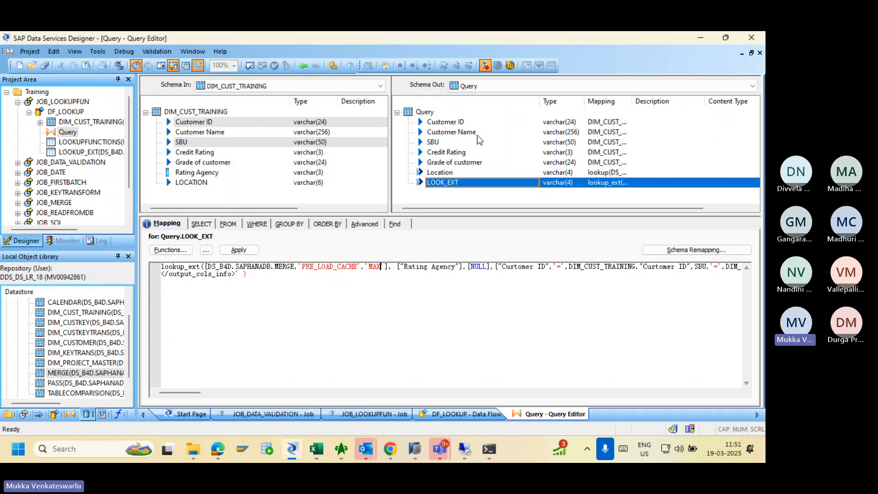
key(alt+Tab)
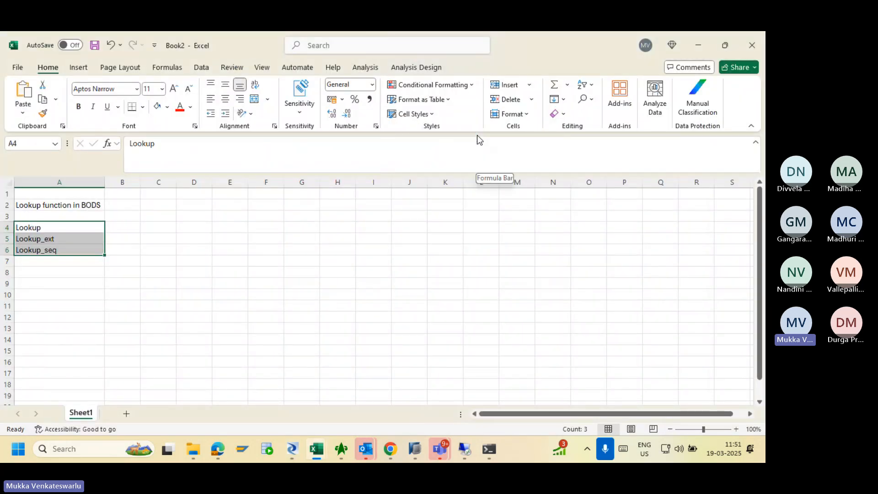
key(alt+Tab)
key(alt+Tab)
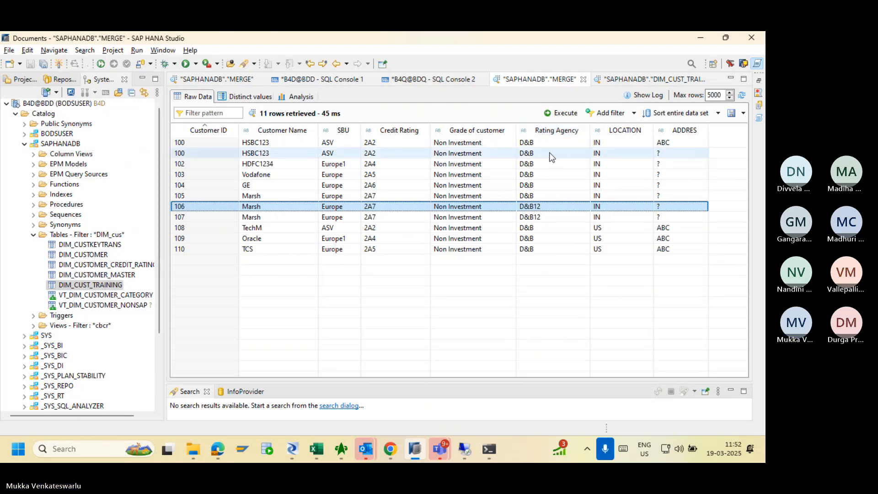
key(alt+Tab)
key(alt+Tab)
key(Tab)
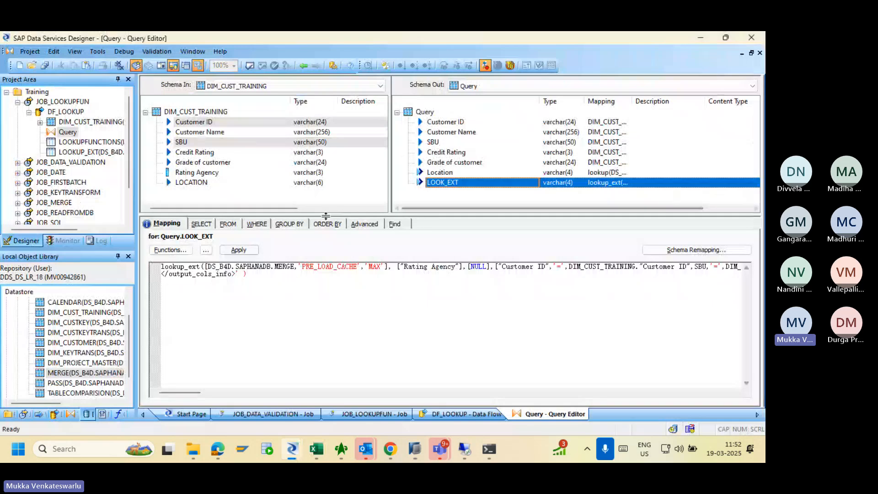
click(167, 250)
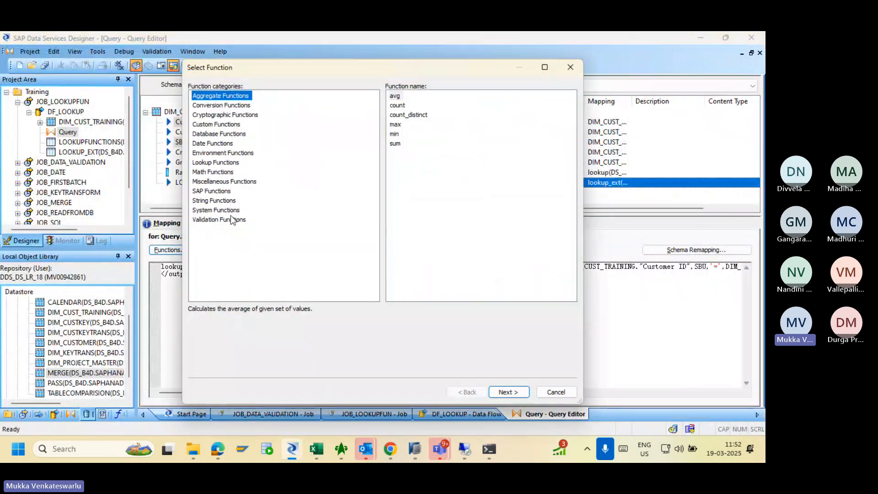
click(211, 162)
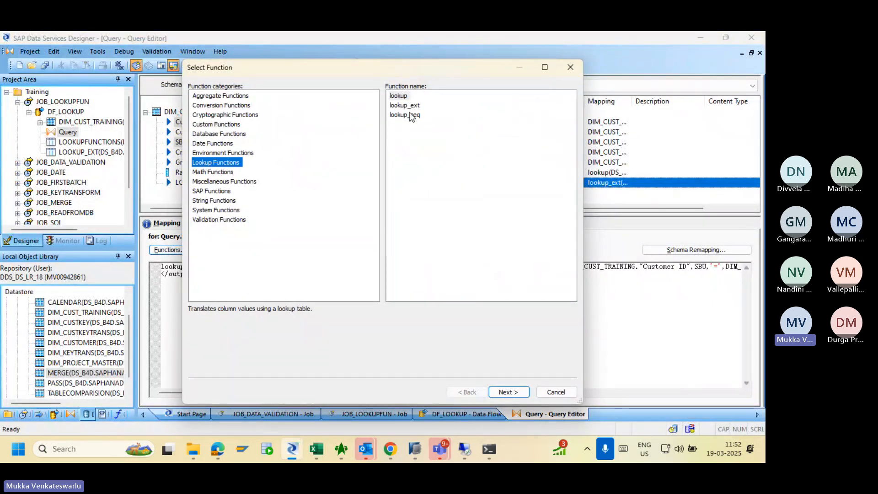
click(405, 114)
click(506, 392)
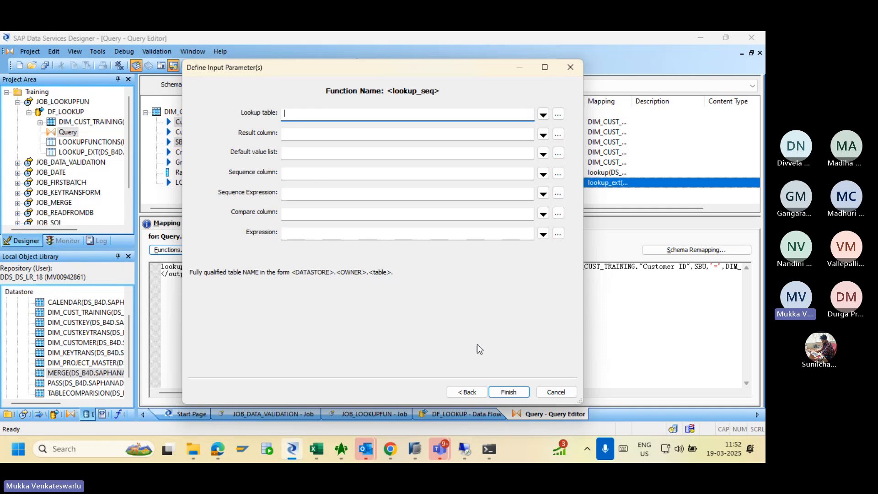
click(553, 391)
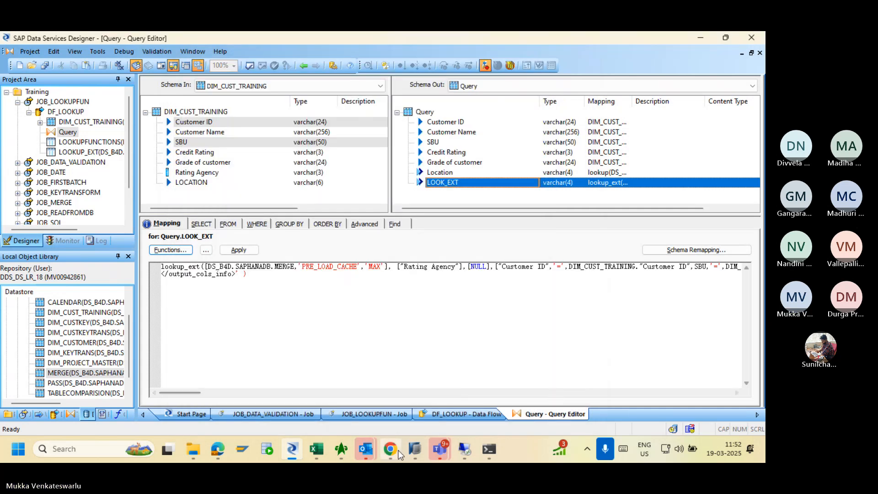
mouse_move(322, 451)
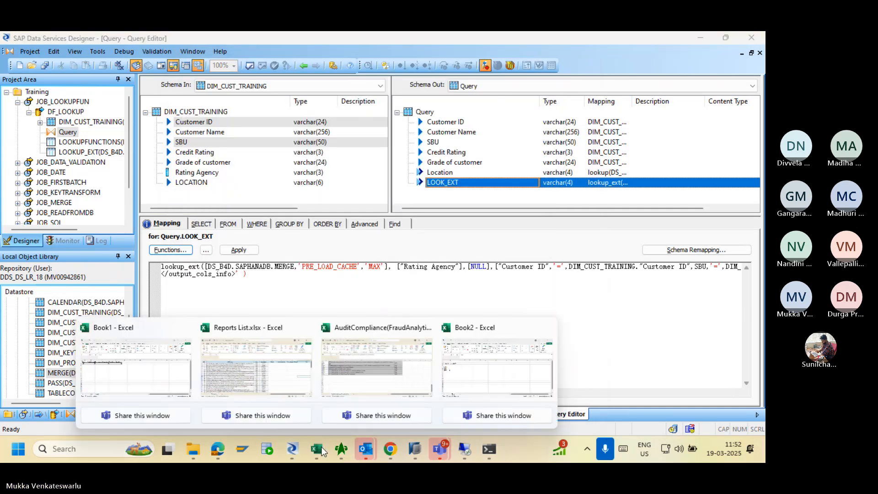
In Book2, add the headers Cust, Date and Rating agency in E5:G5.
click(481, 361)
click(229, 238)
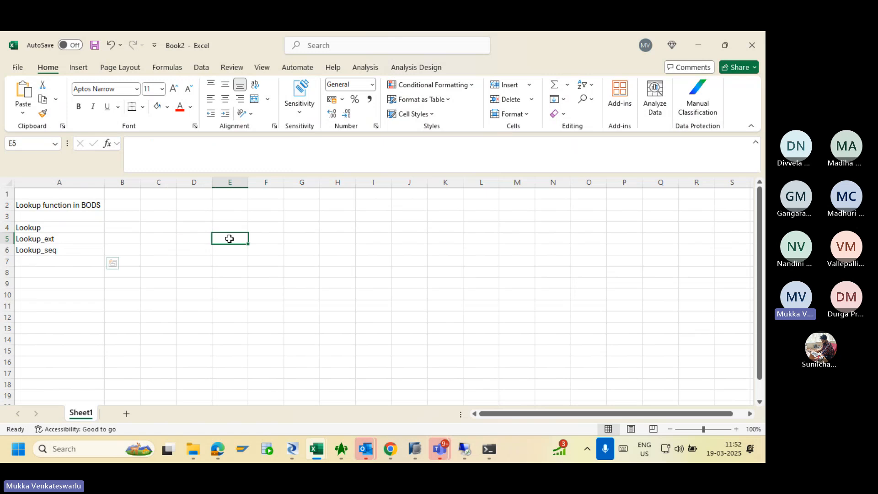
text(Cust)
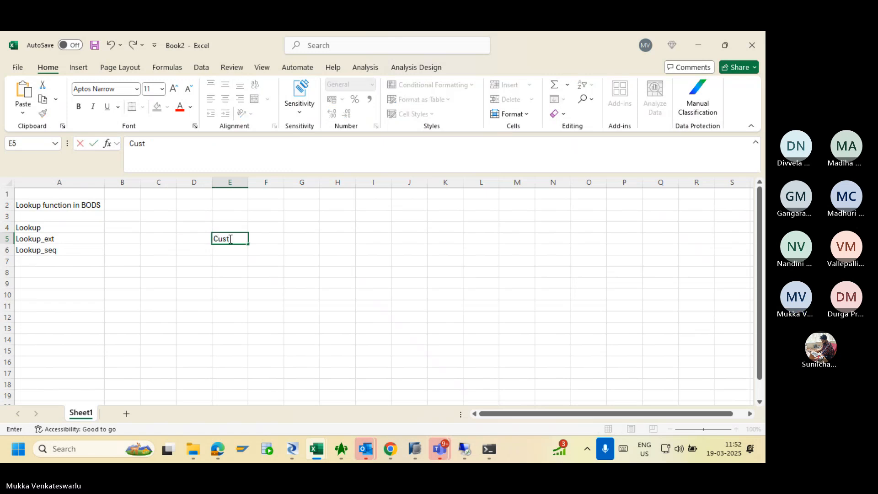
click(263, 238)
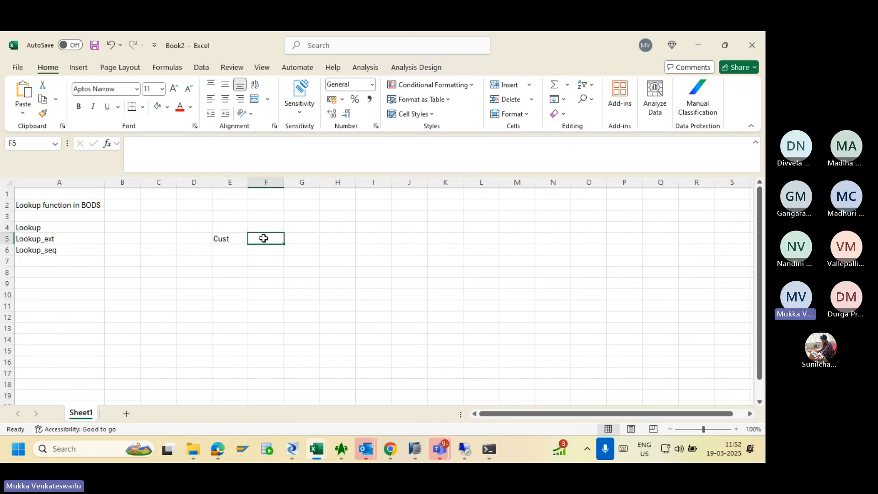
text(Data)
key(Tab)
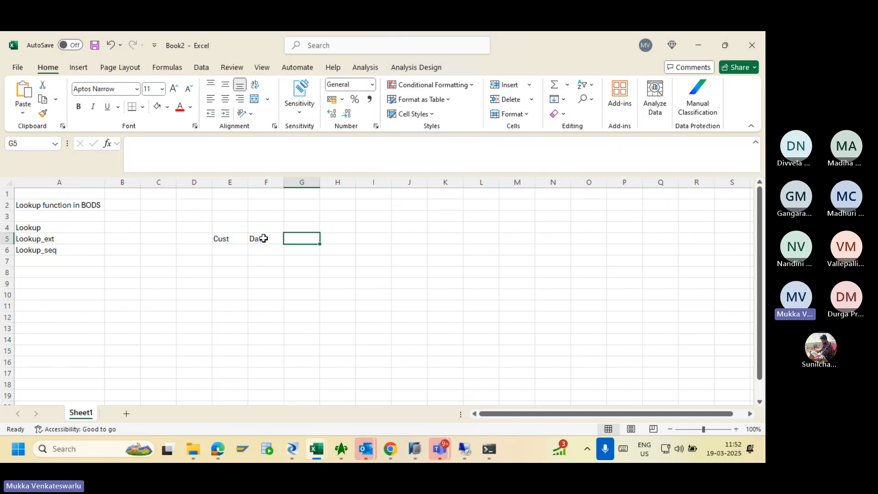
text(Rating a)
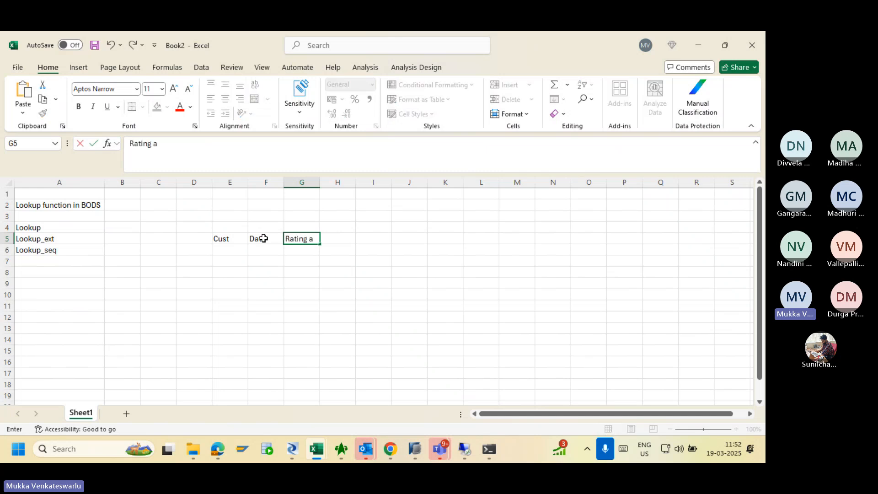
text(gen)
click(304, 251)
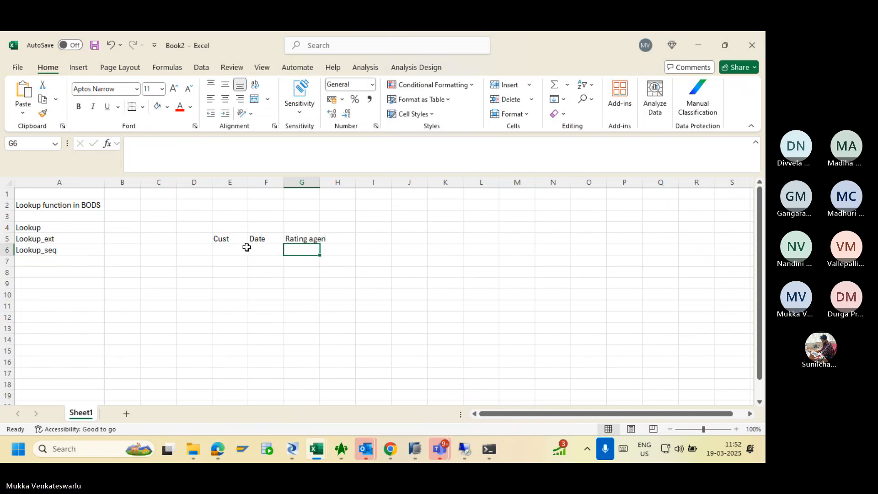
Enter customer id 100 in cells E6, E7 and E8.
click(237, 248)
text(100)
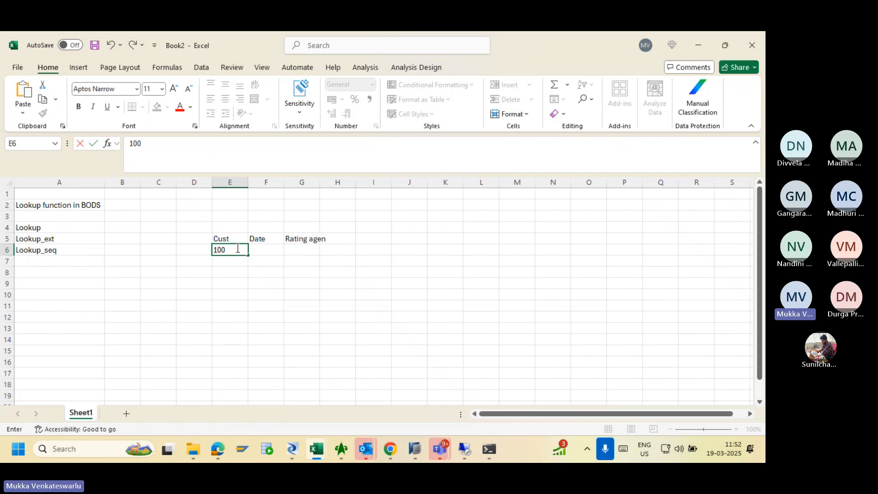
key(Return)
text(100)
key(Return)
text(100)
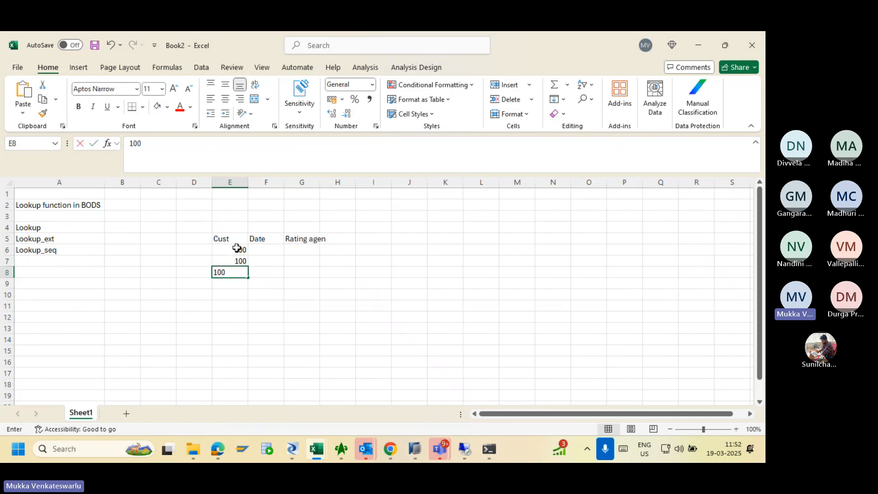
click(265, 249)
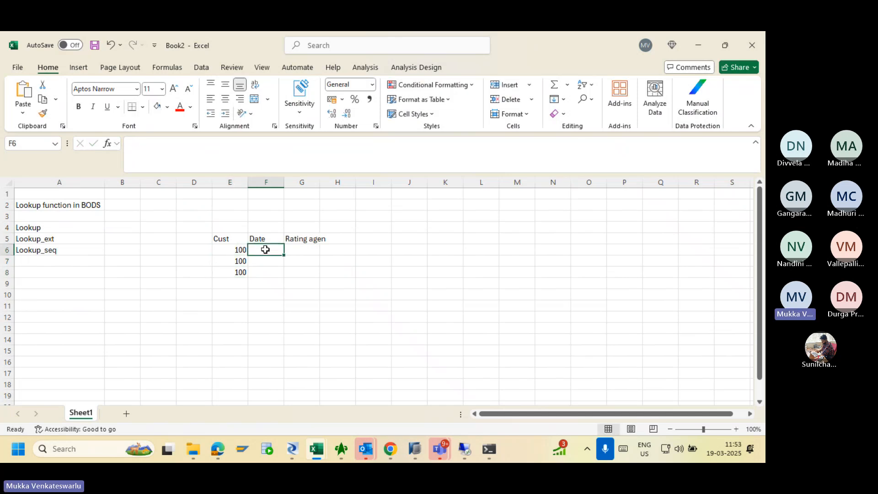
Enter the dates 01/01/2025, 10/01/2025 and 31/01/2025 in F6:F8.
text(01/0)
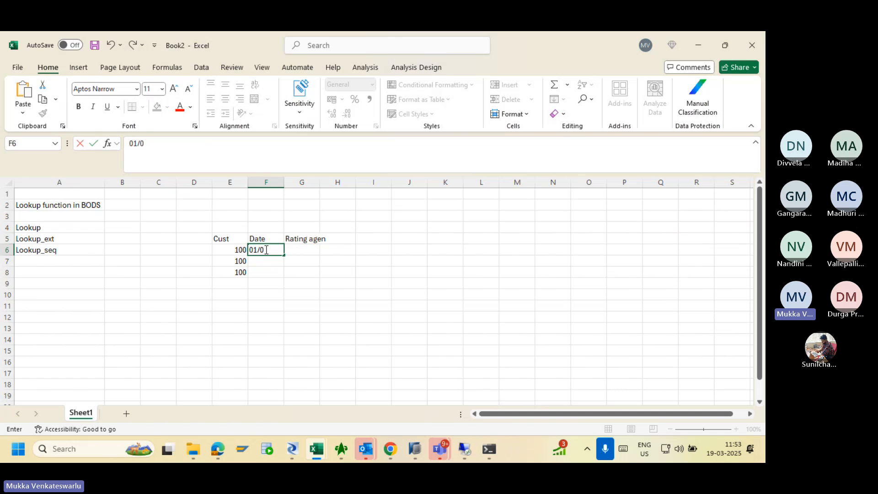
text(1/2025)
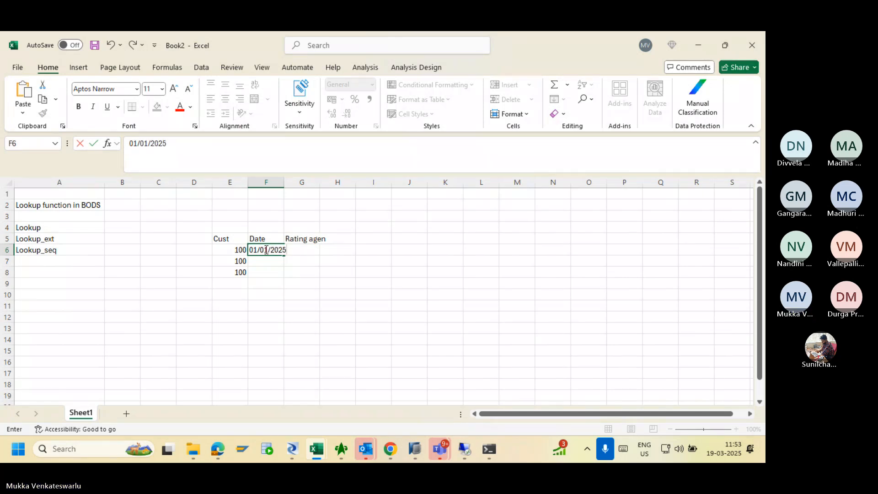
key(Return)
text(1)
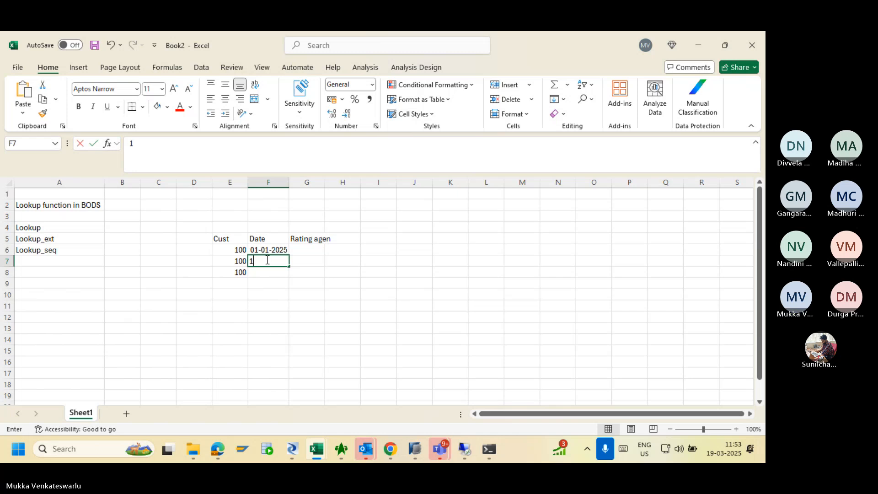
text(0/01)
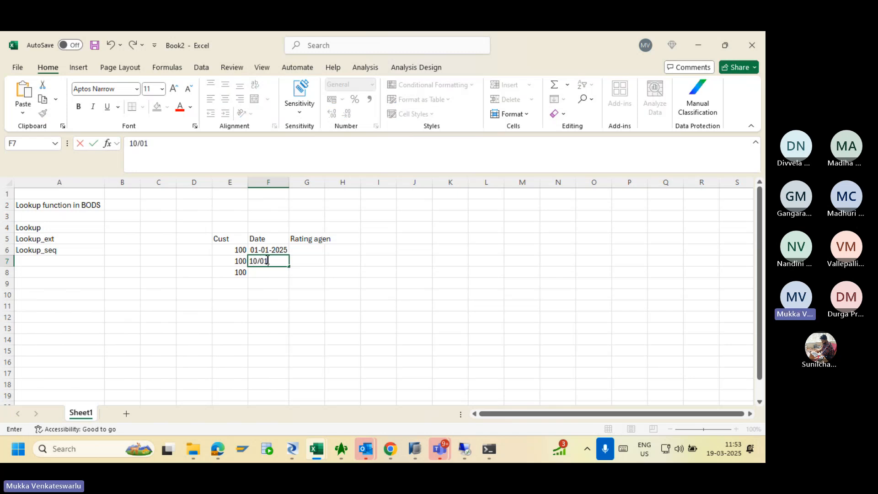
text(/2025)
click(265, 269)
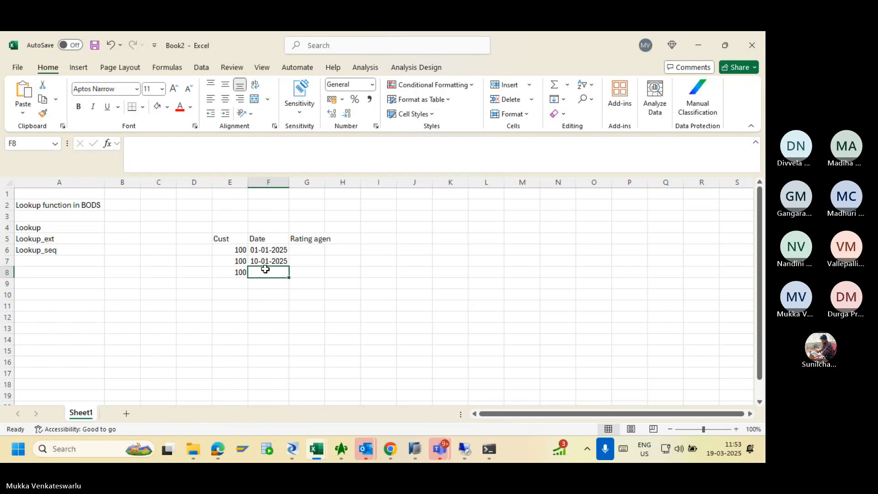
text(31)
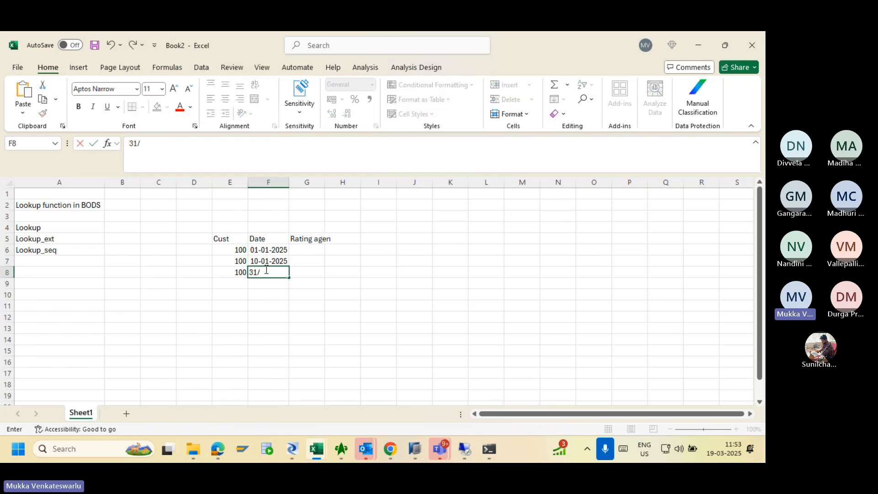
text(/01/2025)
key(Tab)
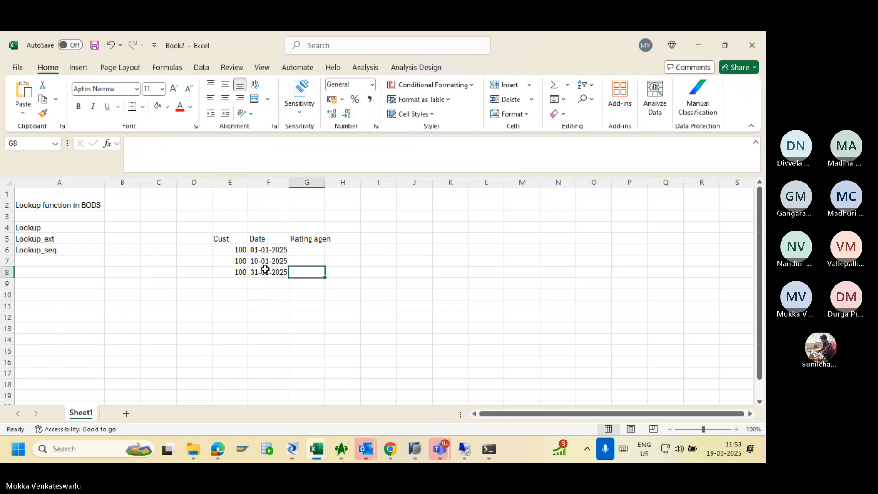
Enter the rating agencies D&B and C%A in G6 and G7.
click(306, 252)
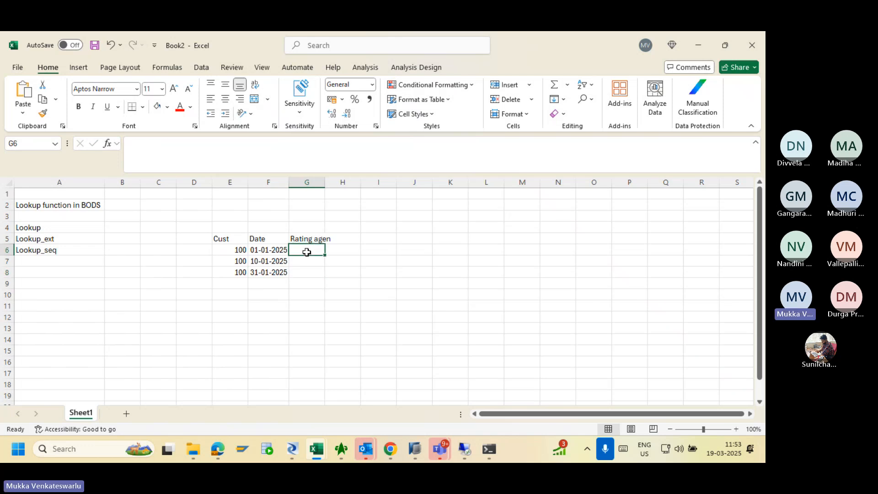
text(D)
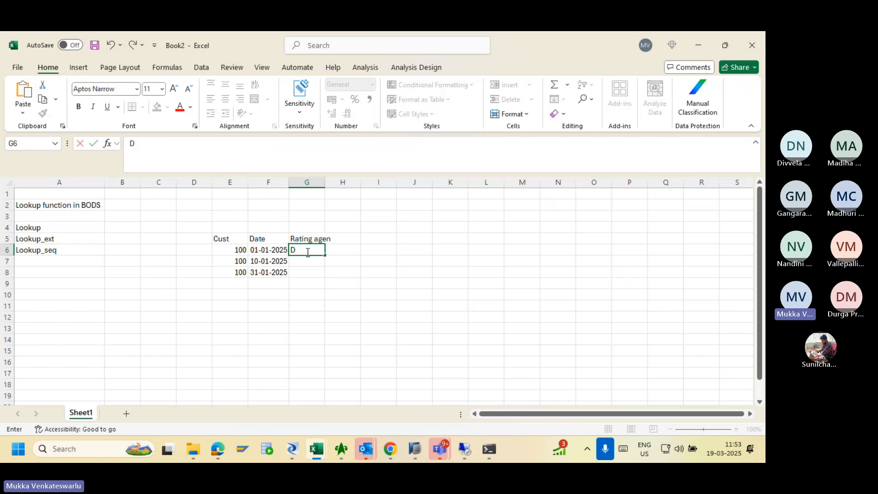
text(&B)
key(Return)
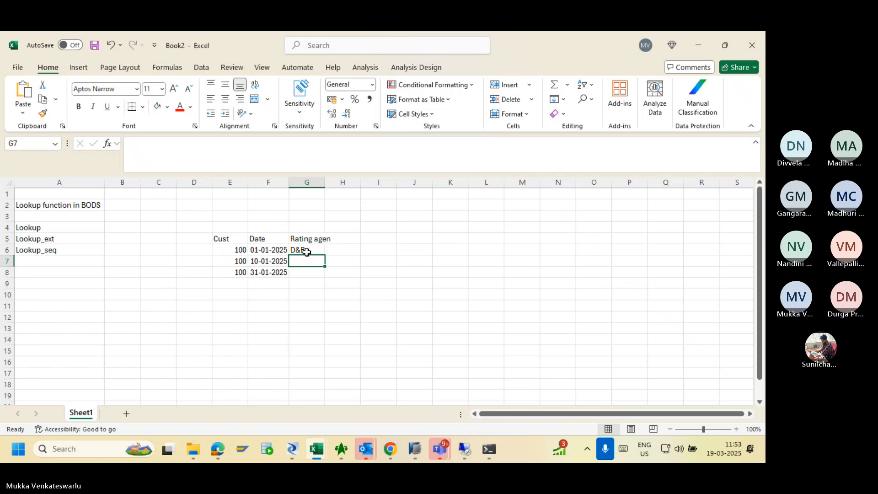
text(C%A)
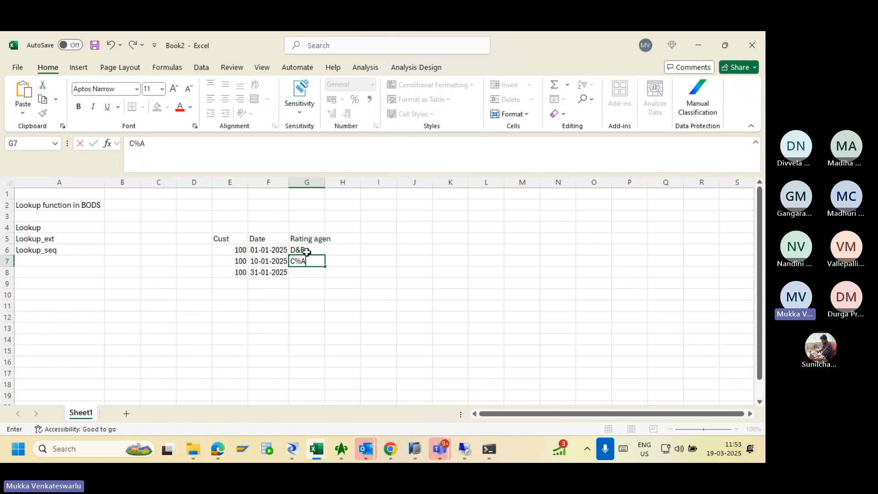
key(Return)
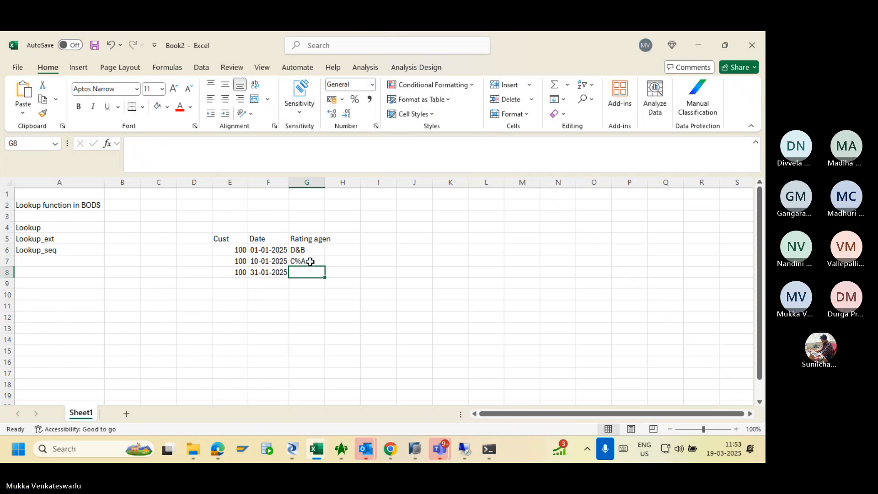
Correct G7 from C%A to C&A and add P&Q in G8.
click(310, 261)
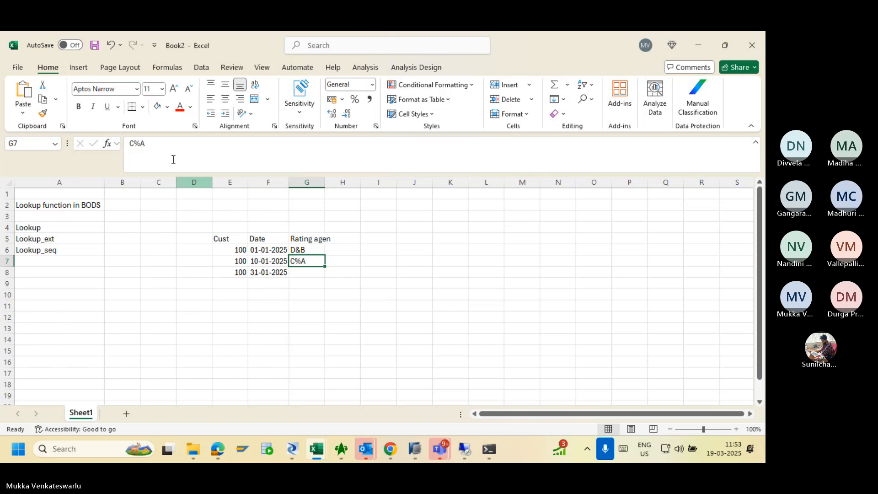
click(139, 143)
key(BackSpace)
key(BackSpace)
text(&A)
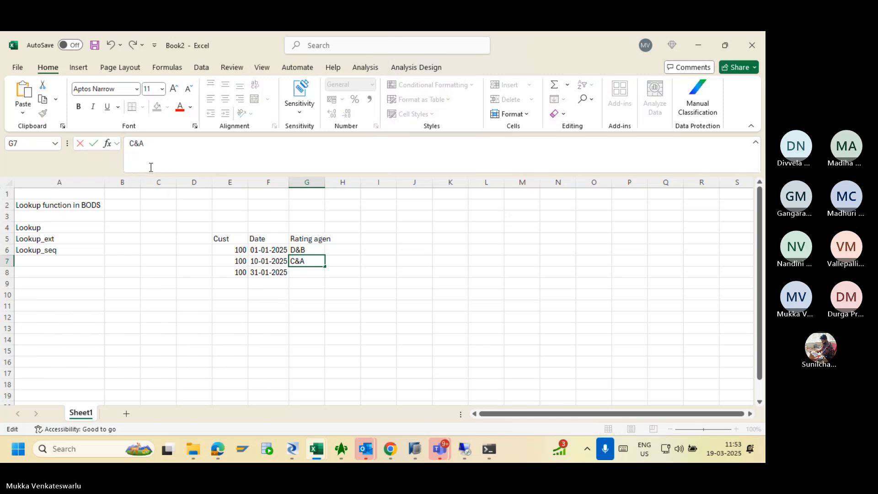
click(310, 273)
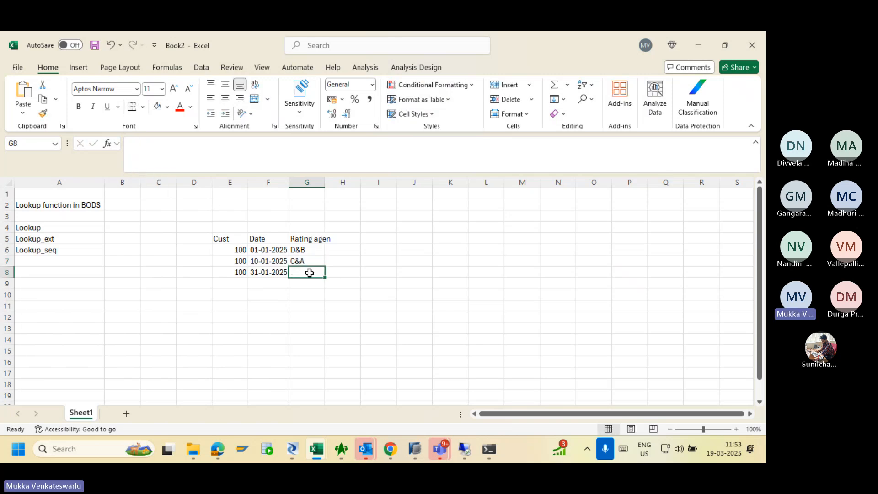
click(196, 151)
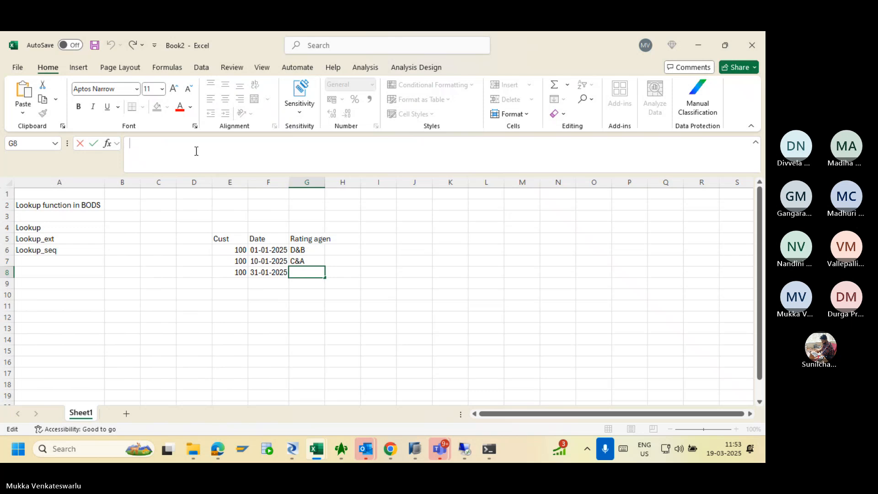
text(P)
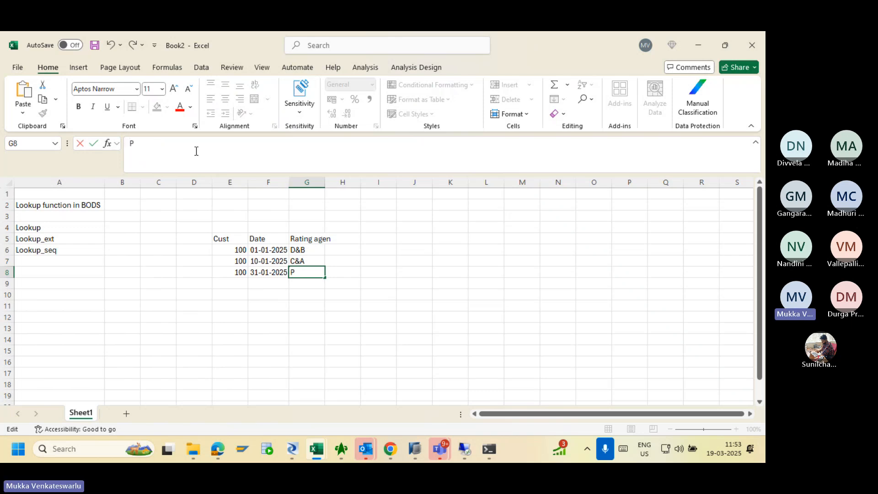
text(&Q)
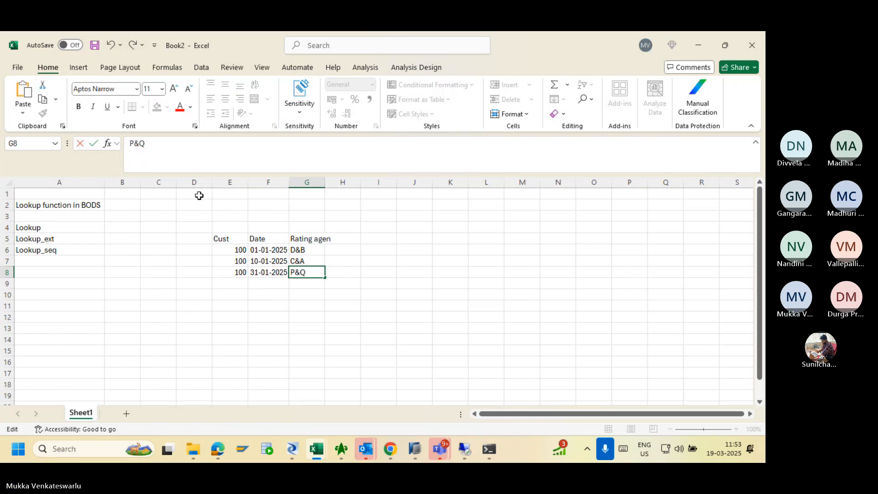
click(273, 299)
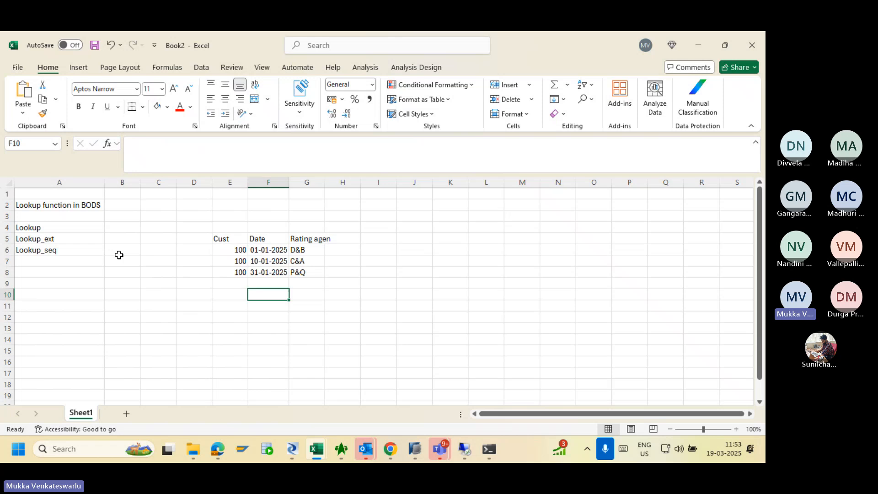
Enter the formula =max(G6:G8) in cell I6.
click(56, 228)
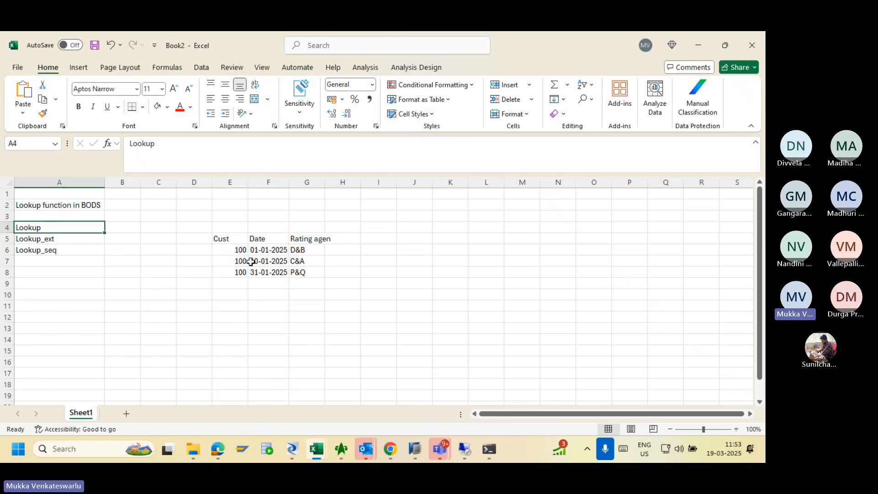
drag(238, 251, 238, 267)
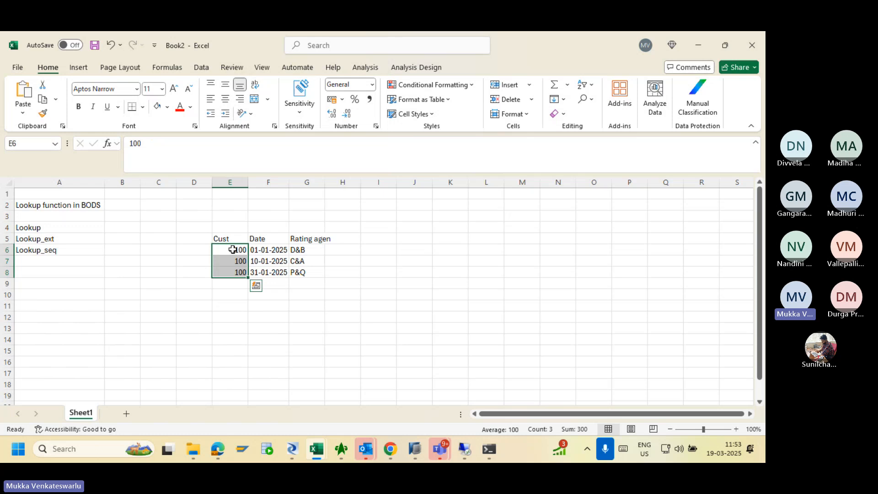
drag(300, 250, 312, 269)
click(380, 249)
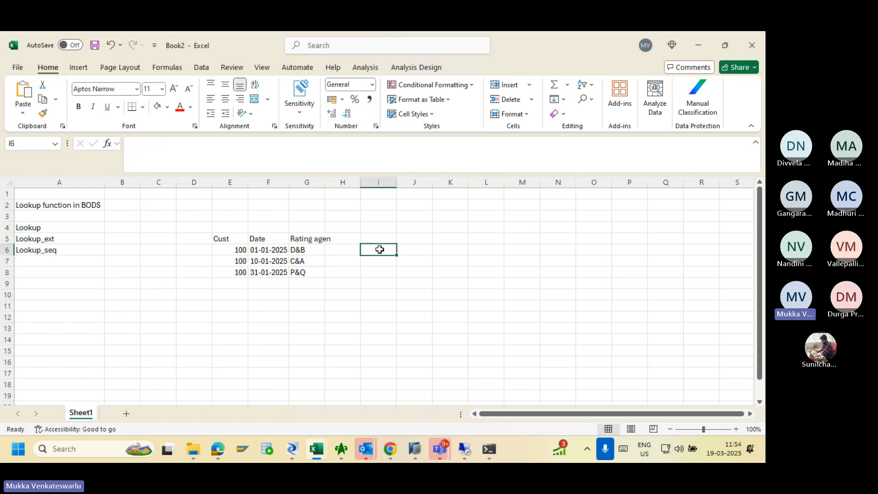
text(=max()
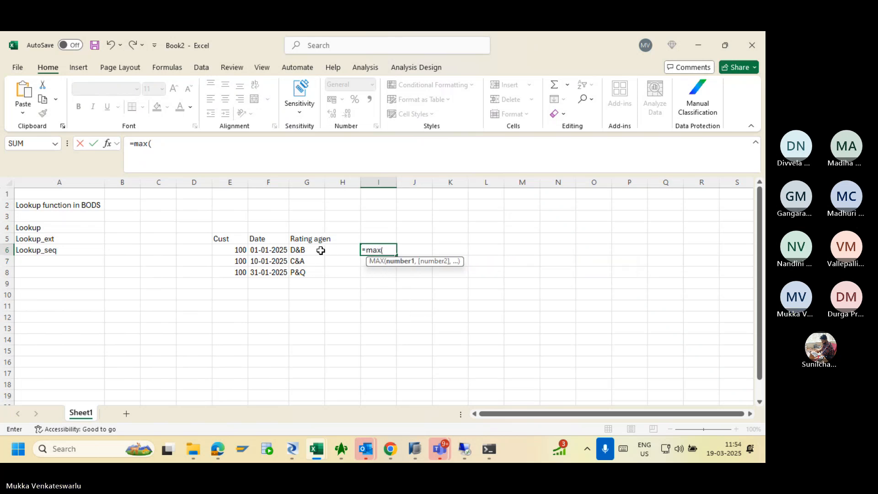
drag(319, 250, 317, 269)
text())
key(Return)
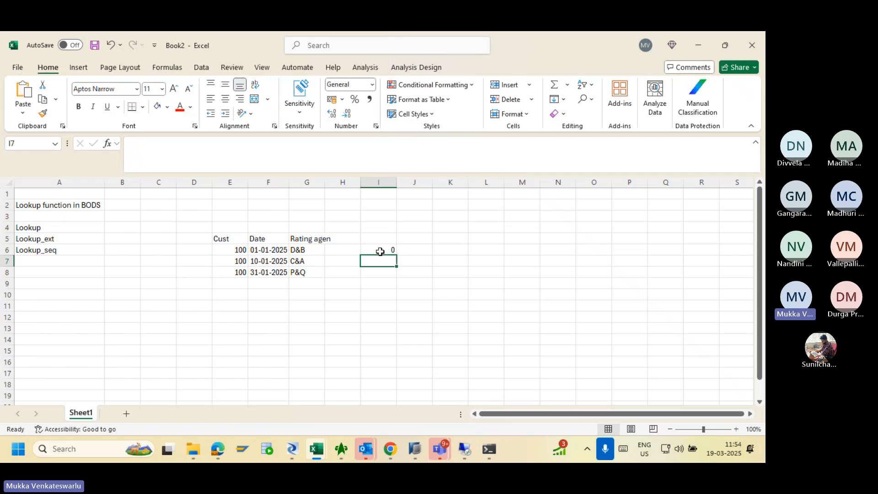
Review the rating agencies, Lookup_ext/Lookup_seq labels and dates, glancing at Designer and back.
click(310, 251)
drag(311, 251, 310, 270)
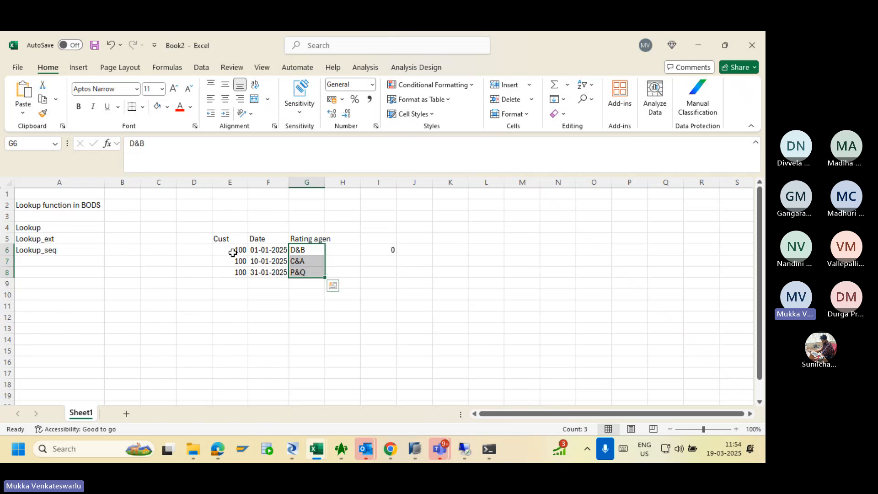
click(83, 239)
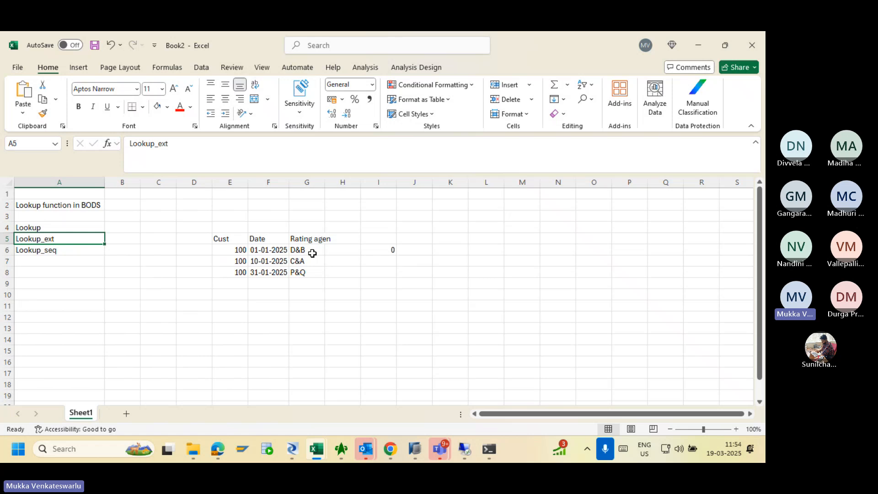
click(85, 249)
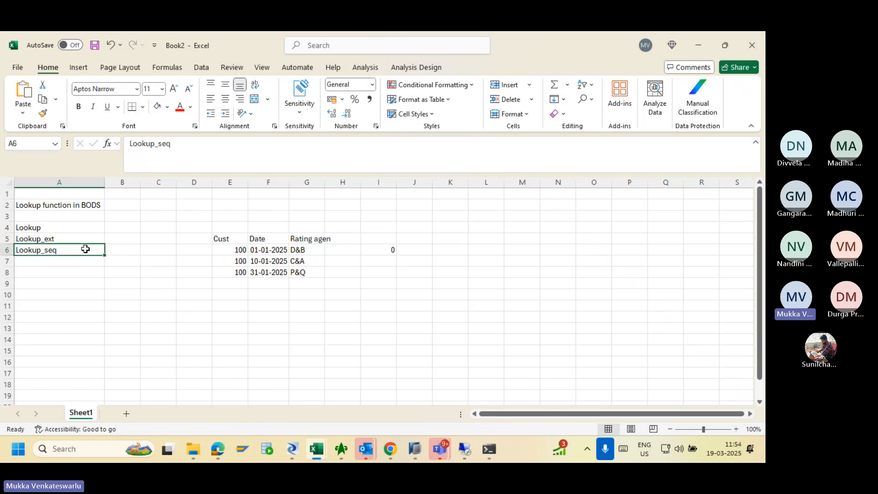
key(alt+Tab)
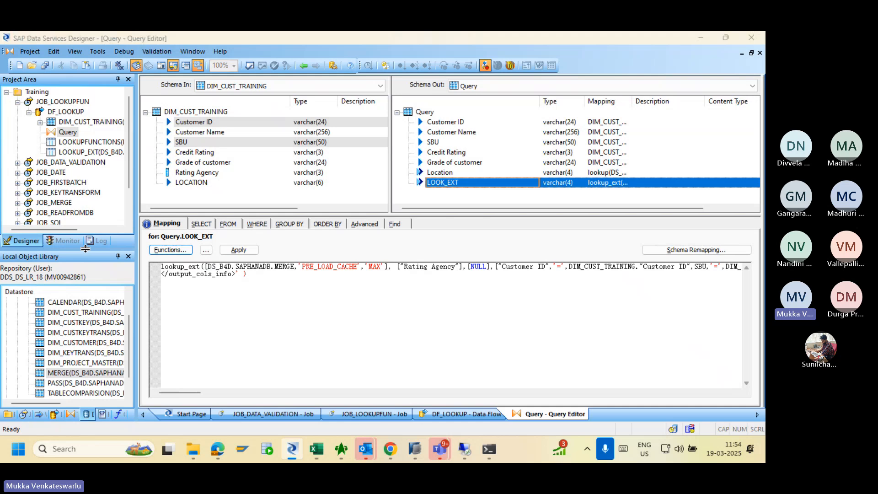
key(alt+Tab)
drag(268, 238, 268, 268)
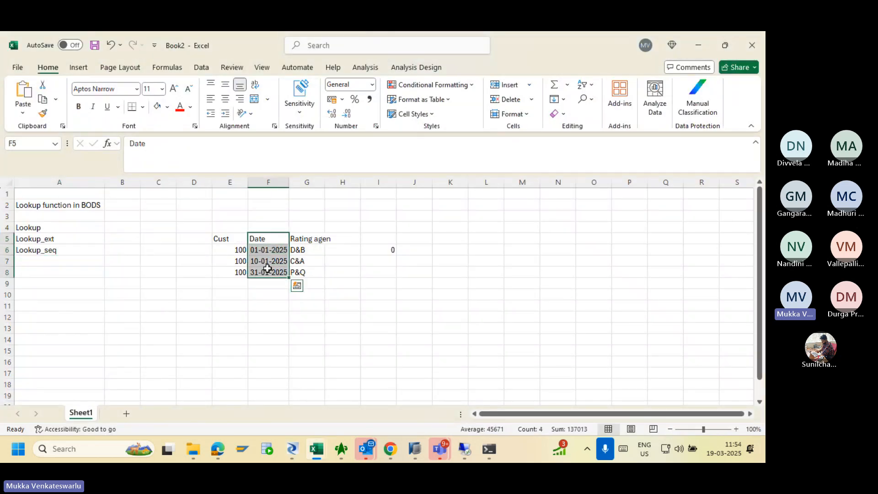
Enter the lookup date 15/01/2025 in cell L8.
click(484, 273)
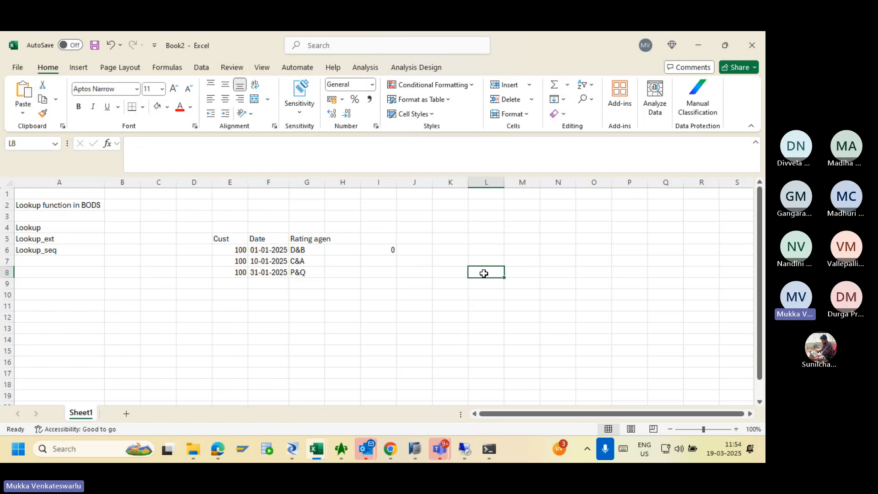
text(1)
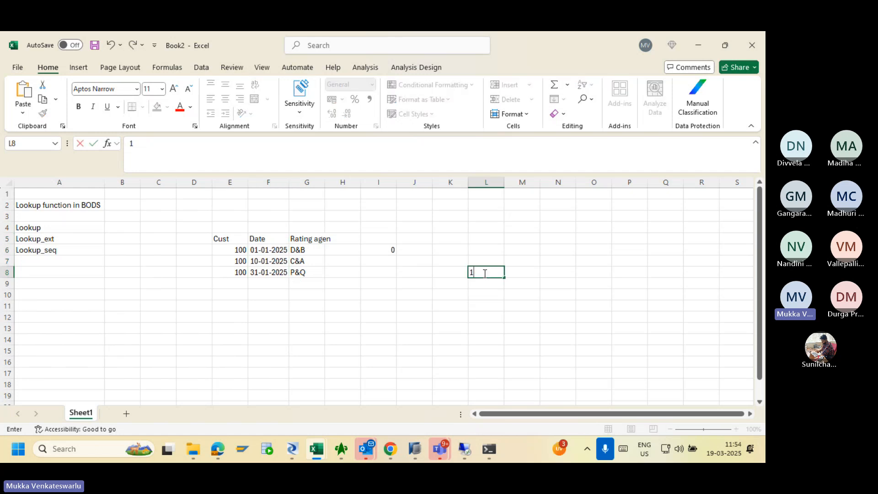
text(5/01/2025)
key(Return)
click(483, 273)
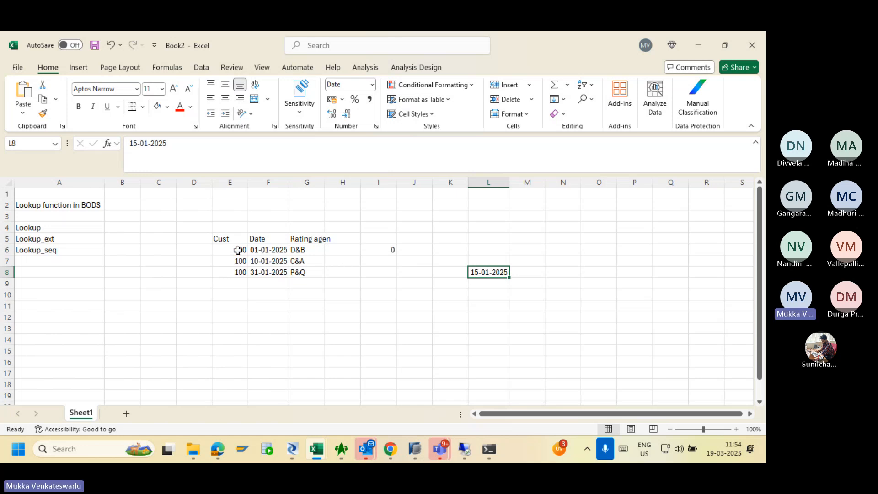
drag(237, 250, 295, 273)
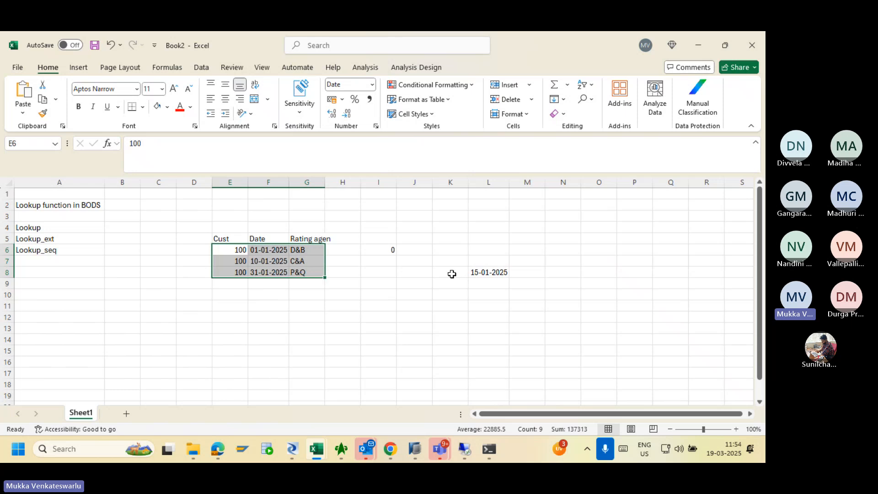
click(482, 272)
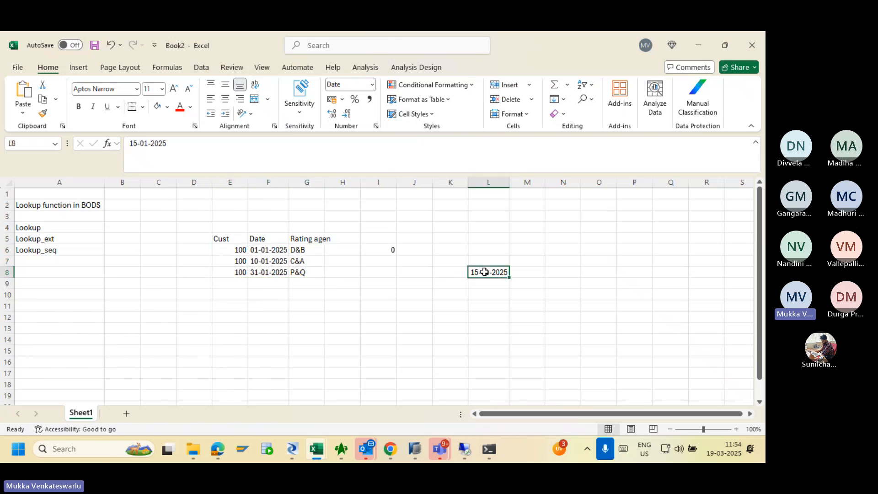
click(270, 259)
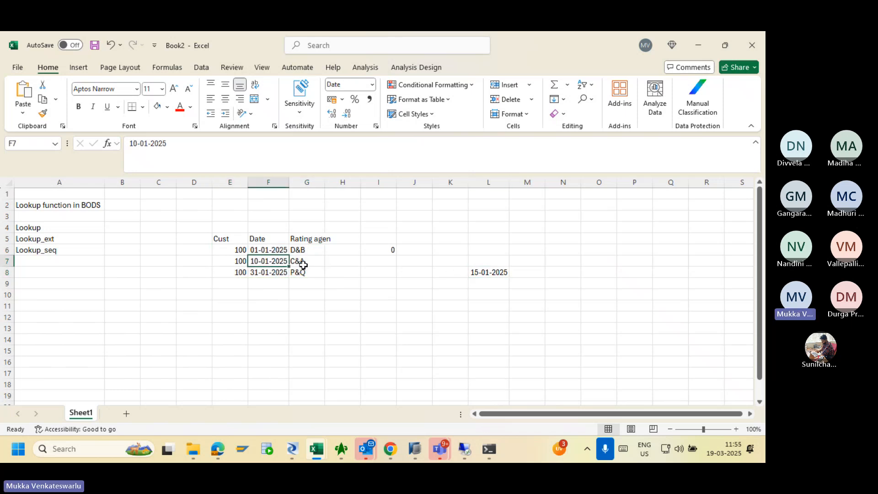
click(486, 272)
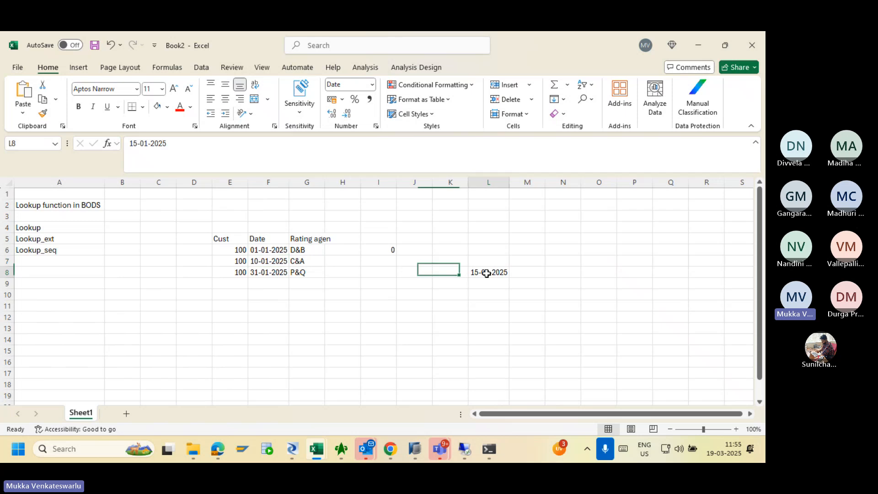
click(312, 263)
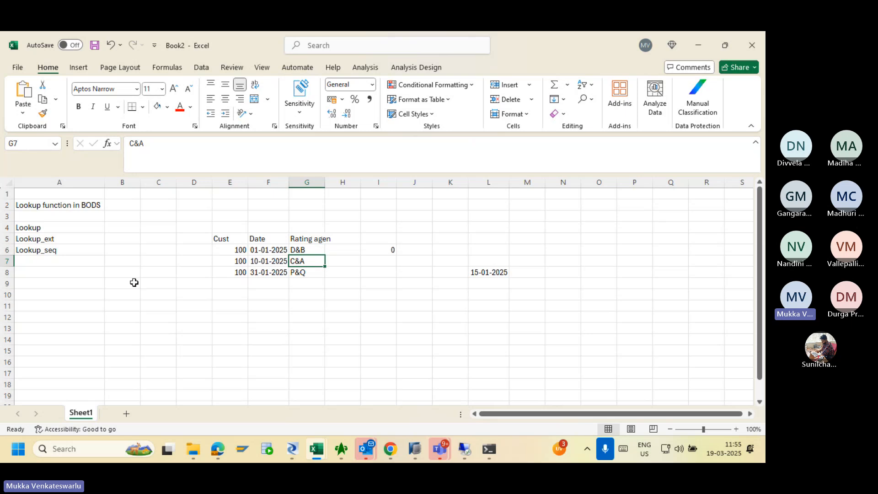
click(60, 252)
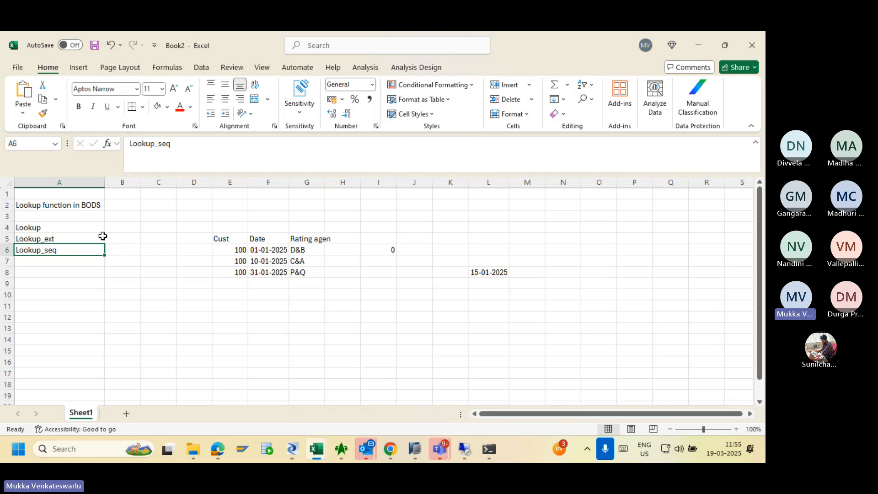
click(121, 227)
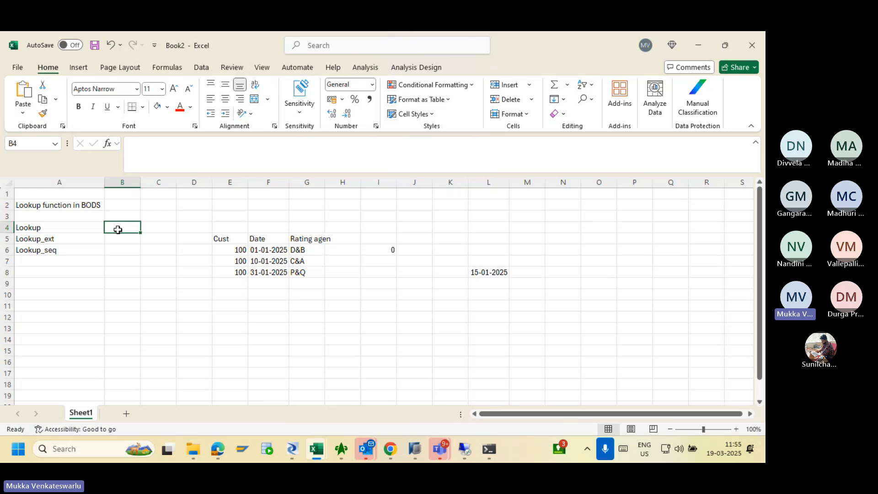
click(81, 239)
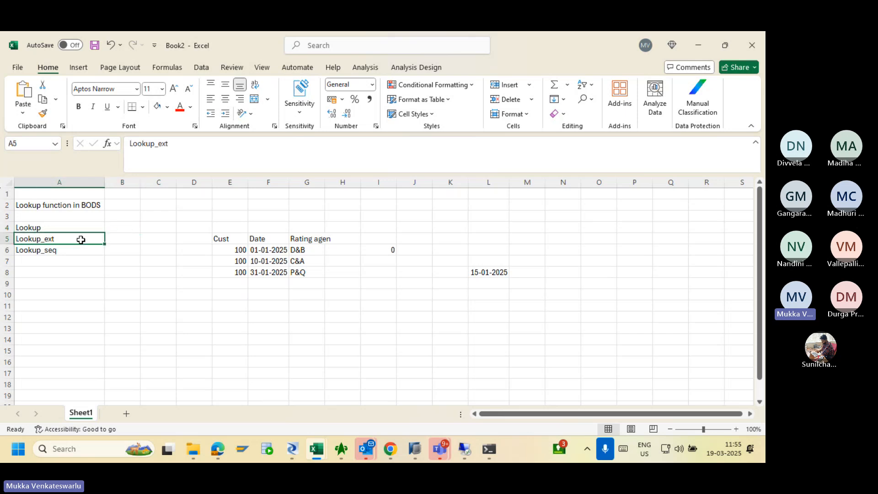
click(121, 240)
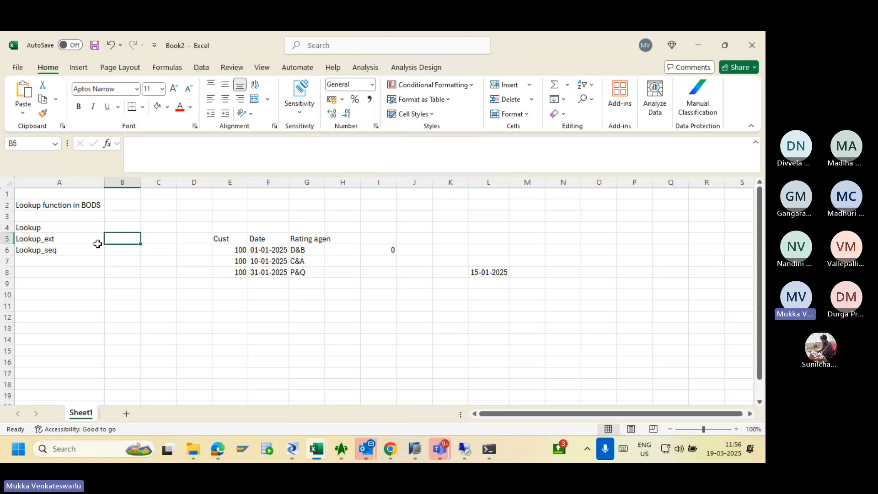
Compare the Lookup and Lookup_seq labels with the dates in F5:F8, then return to the Designer Query Editor.
click(82, 249)
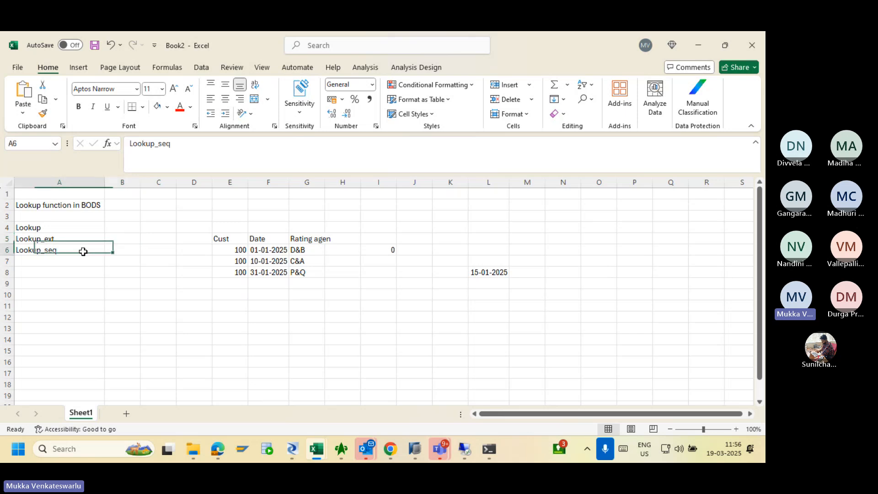
click(109, 252)
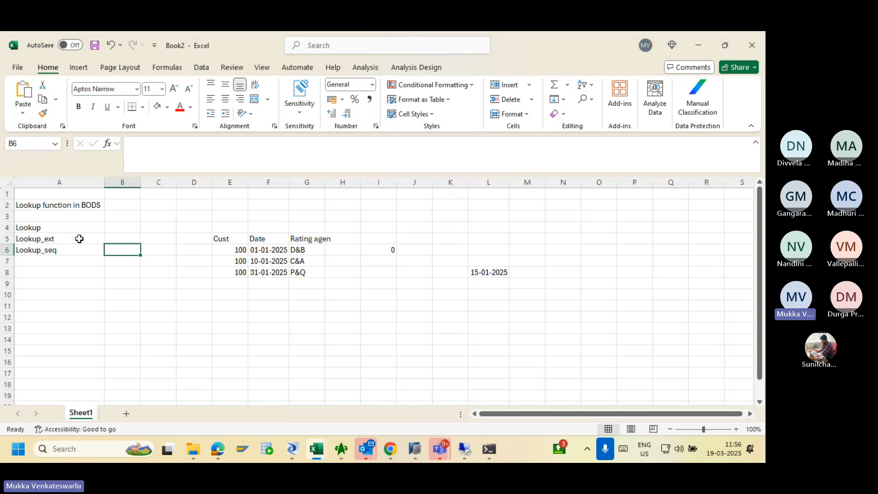
click(58, 229)
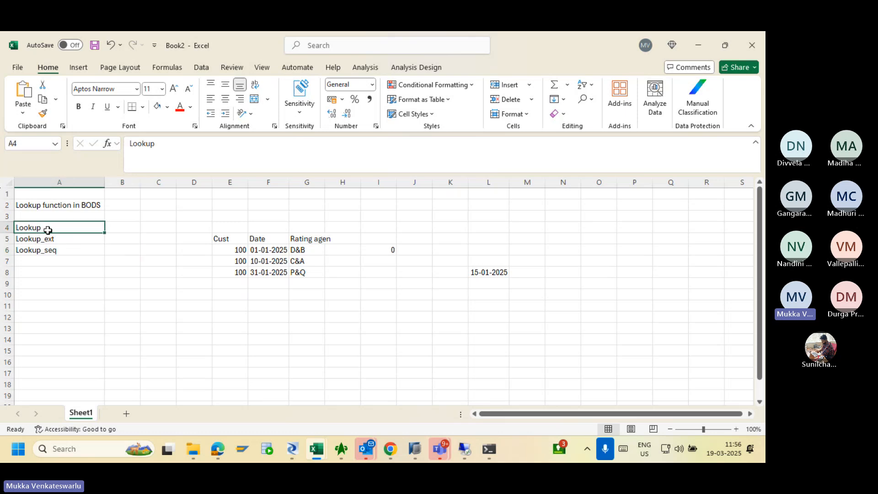
click(76, 252)
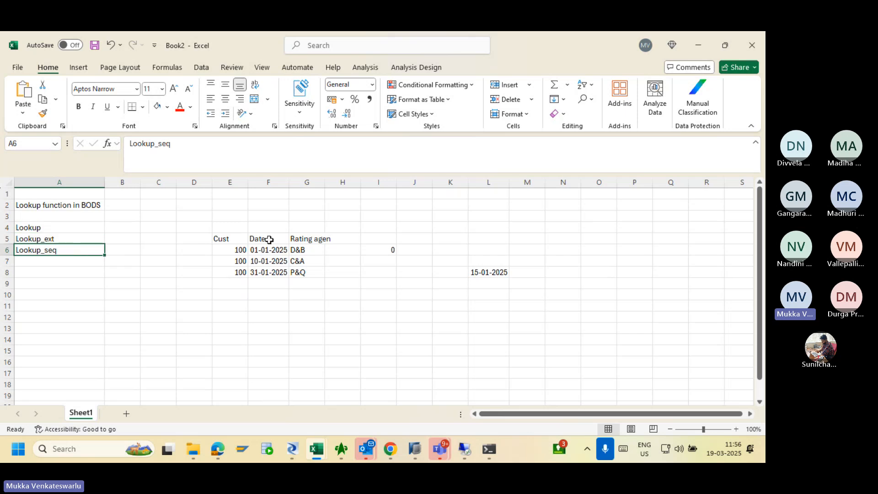
drag(269, 240, 270, 262)
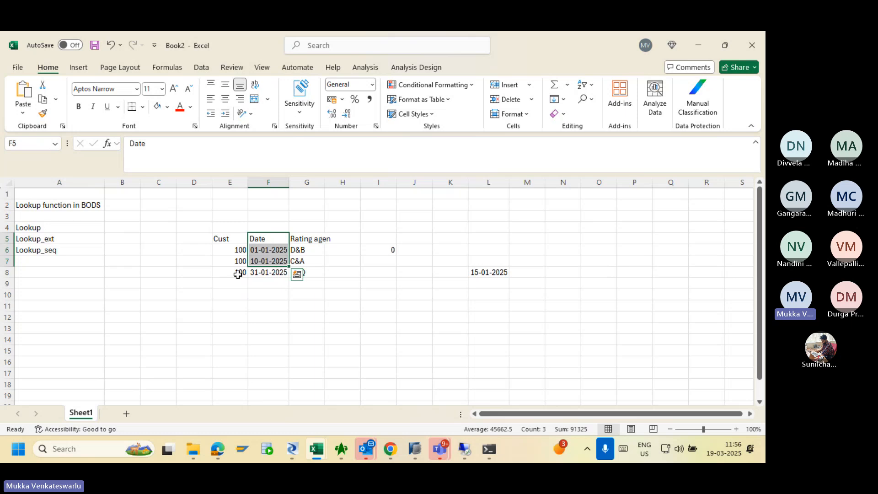
click(78, 249)
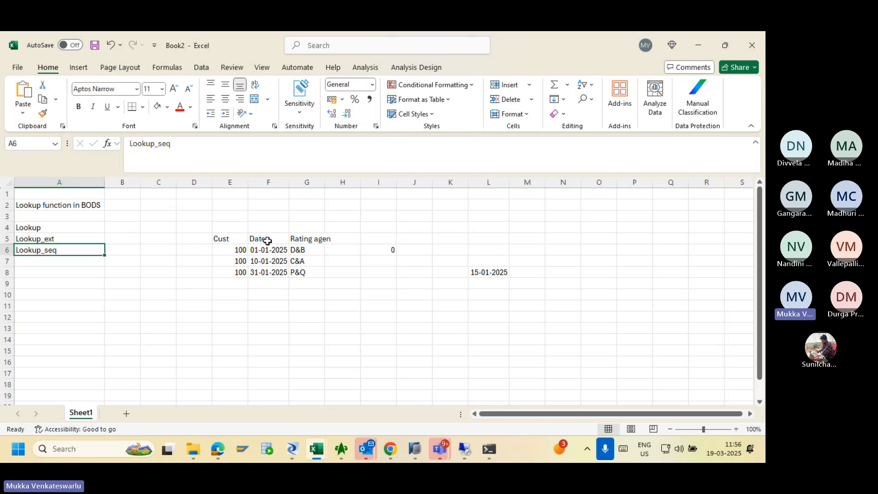
drag(267, 240, 267, 269)
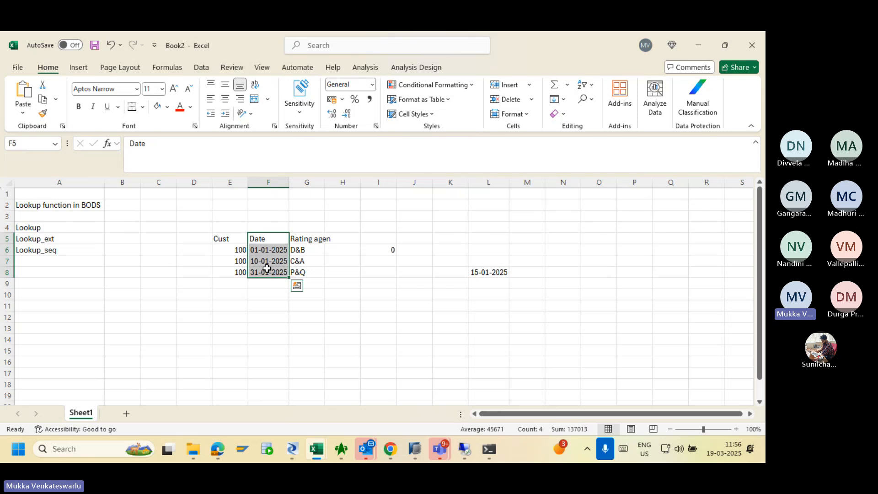
click(221, 318)
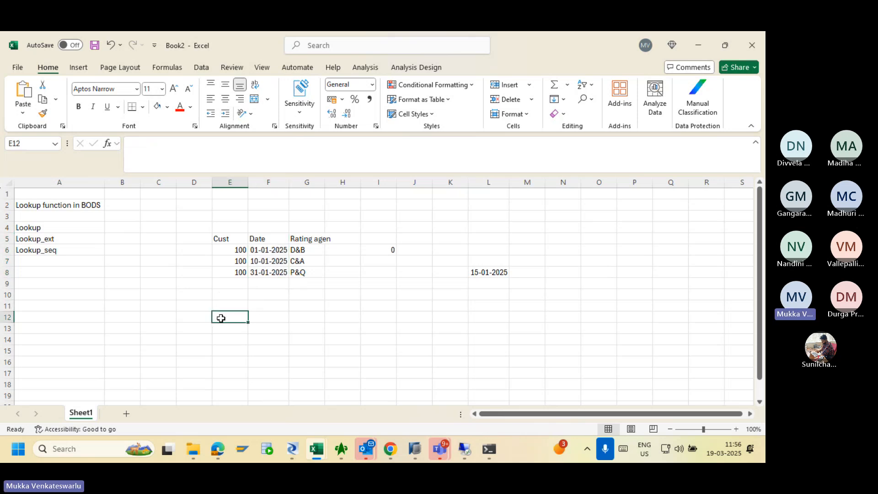
key(alt+Tab)
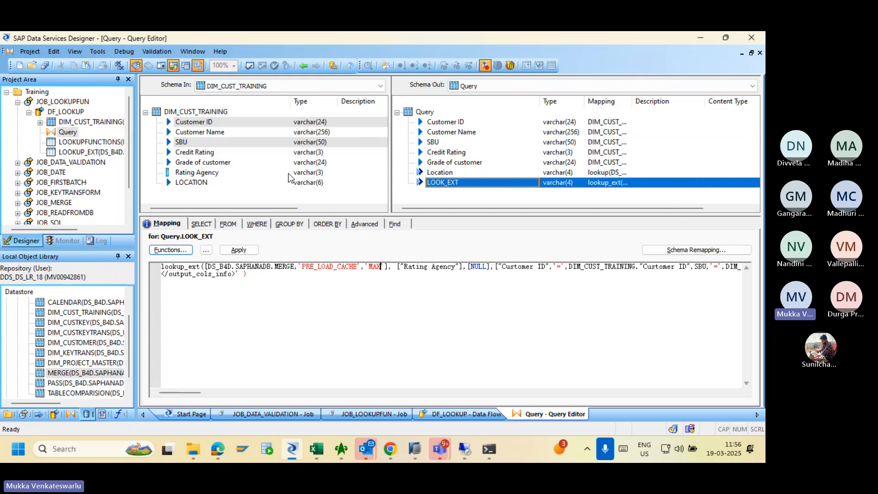
Step back from DF_LOOKUP to the JOB_LOOKUPFUN job and Save All.
click(303, 66)
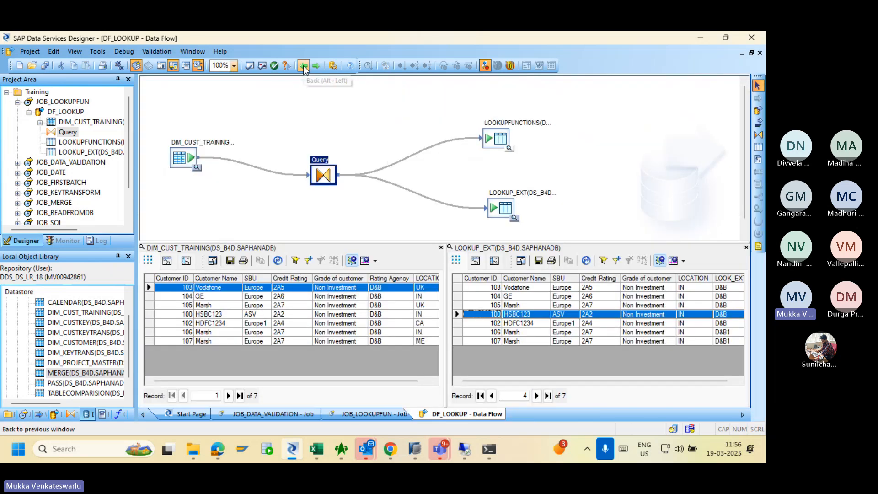
click(303, 66)
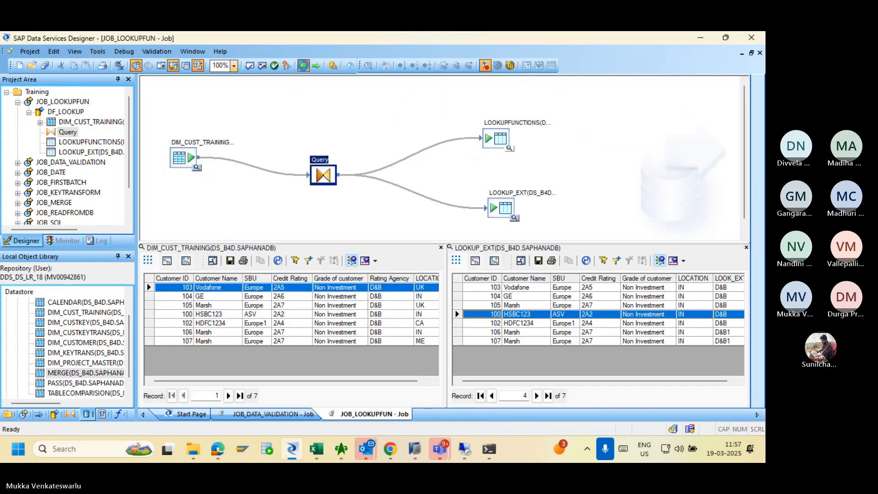
click(44, 66)
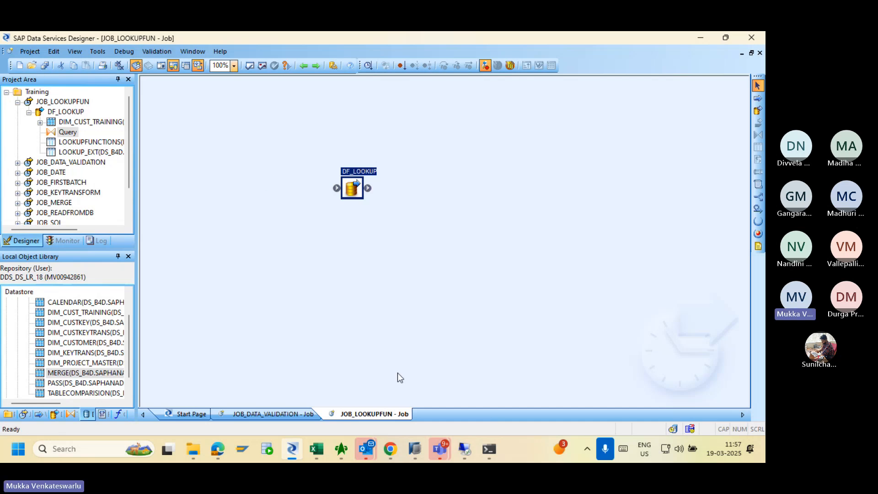
Move from the Teams meeting window through Book1 to the Book2 lookup notes workbook.
mouse_move(322, 450)
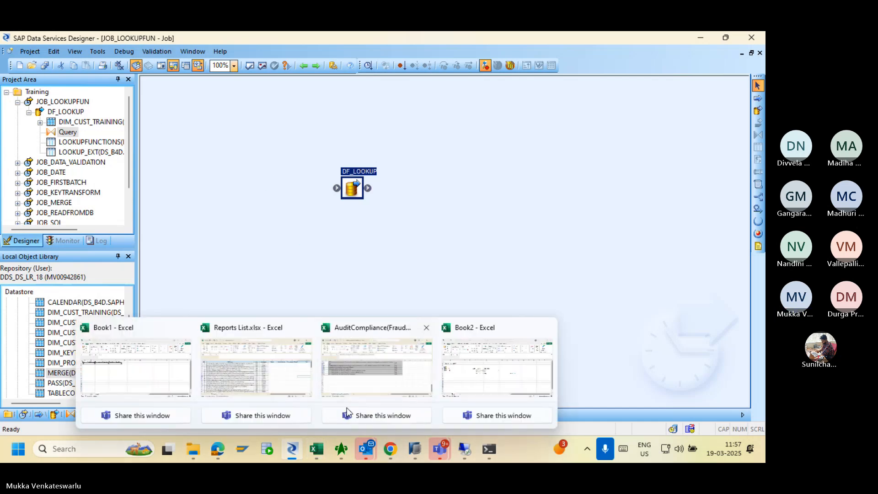
mouse_move(443, 450)
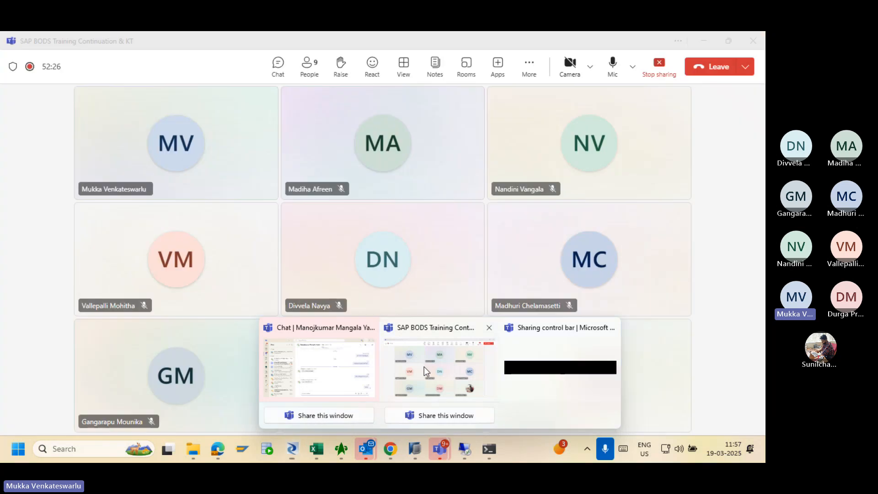
click(424, 367)
mouse_move(320, 446)
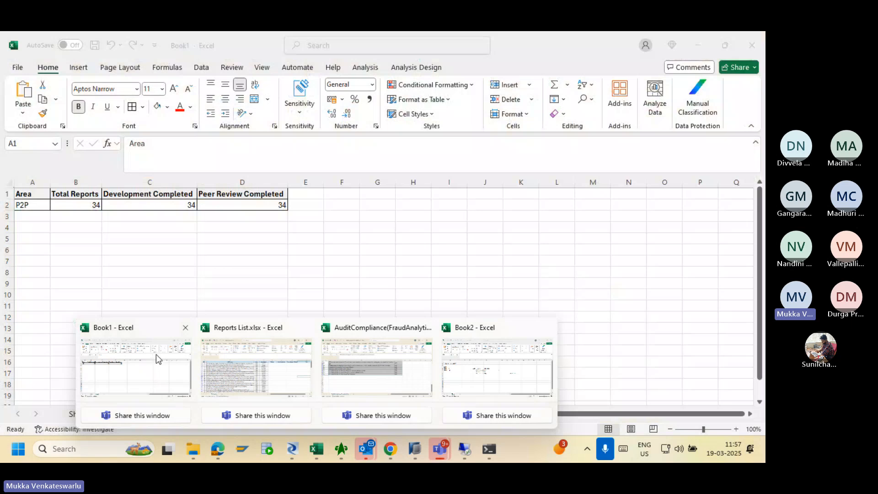
click(156, 358)
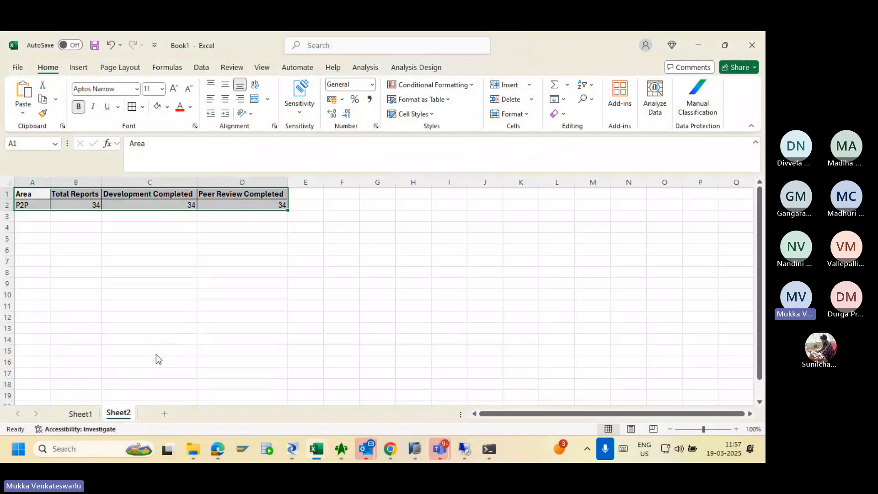
mouse_move(295, 450)
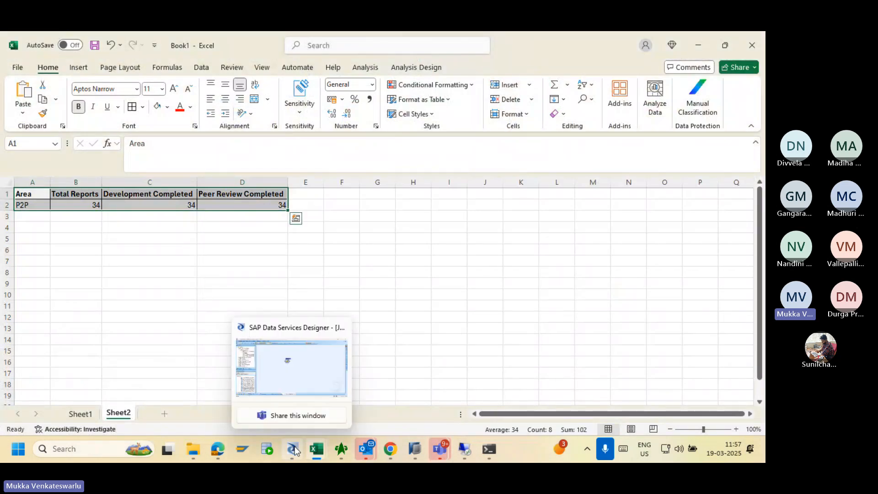
mouse_move(325, 456)
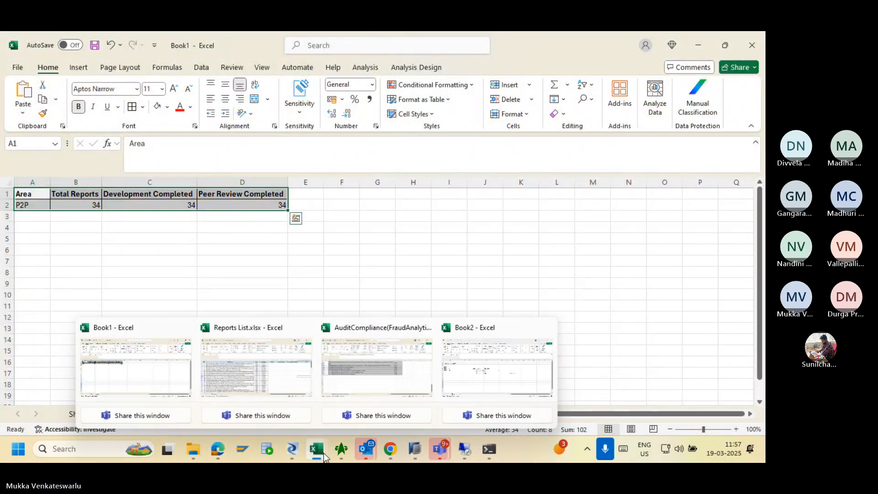
click(487, 365)
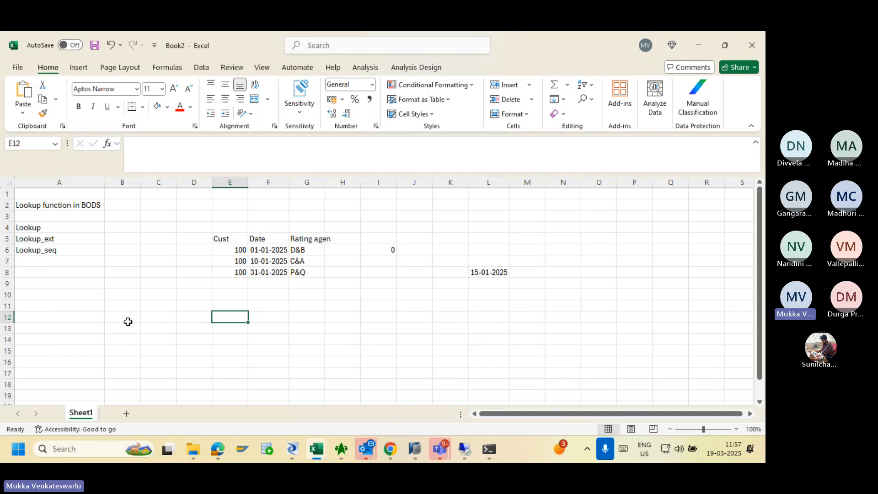
Enter the note 'Left outer' in cell A12.
click(63, 317)
text(Lef)
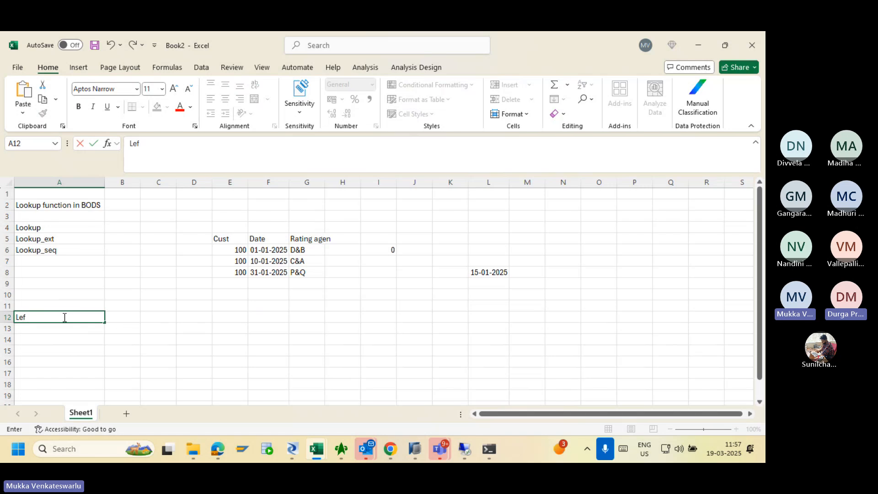
text(t outer)
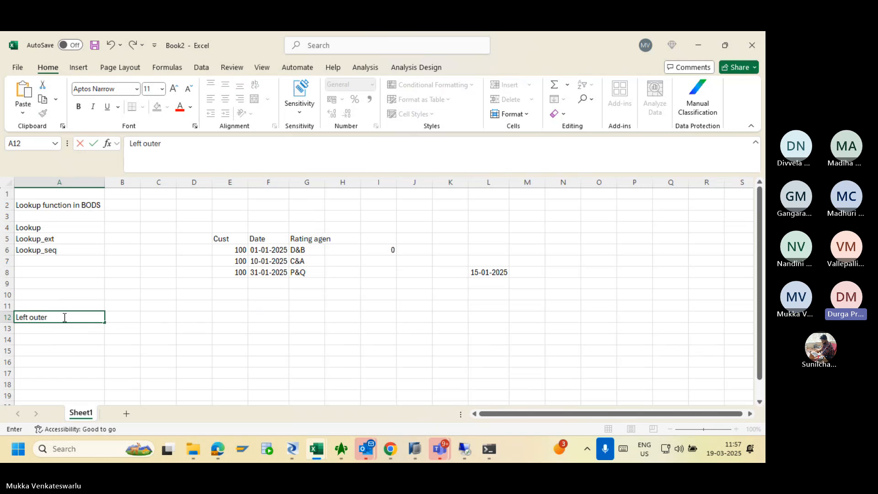
click(120, 318)
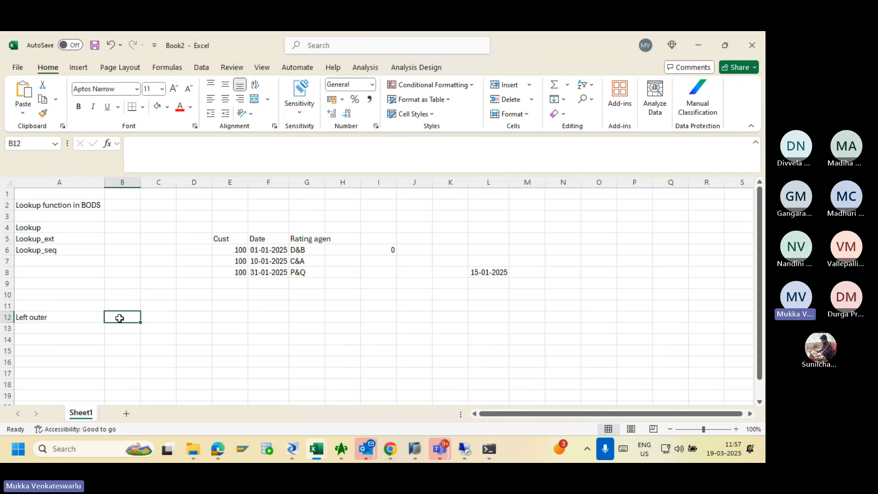
click(73, 315)
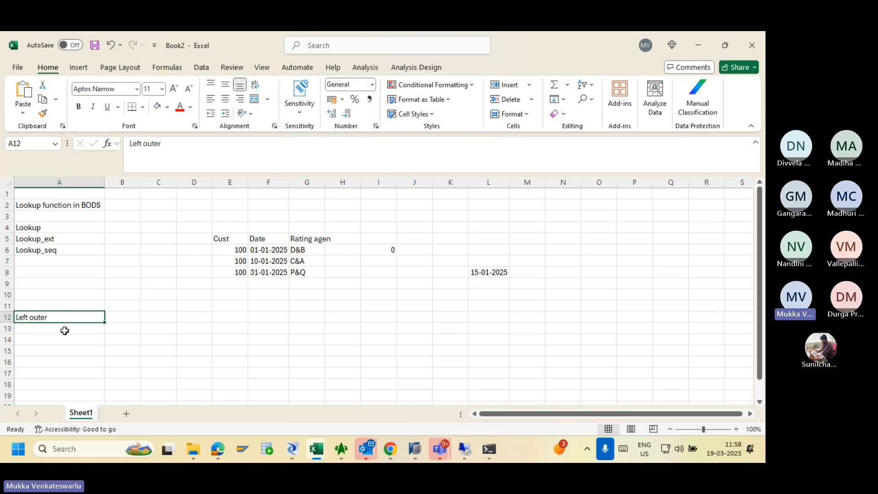
Look over the Lookup (A4) and Left outer (A12) notes and range C6:C9, then bring Designer forward.
click(69, 231)
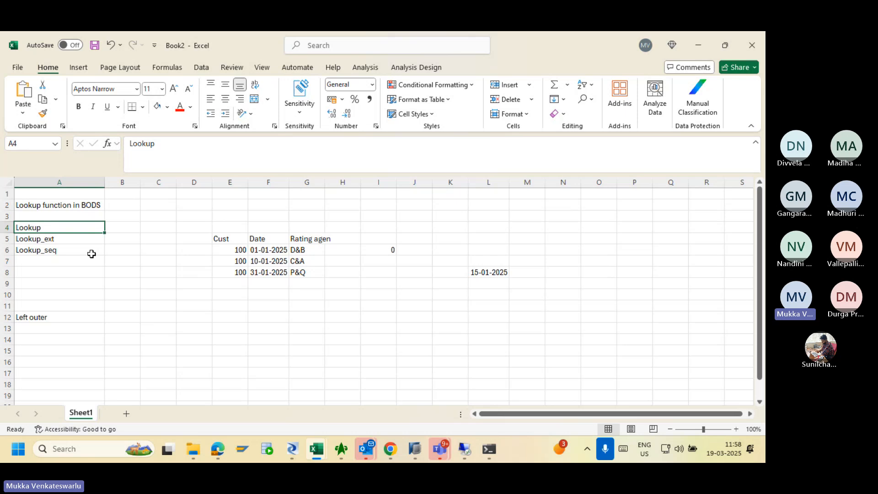
click(66, 320)
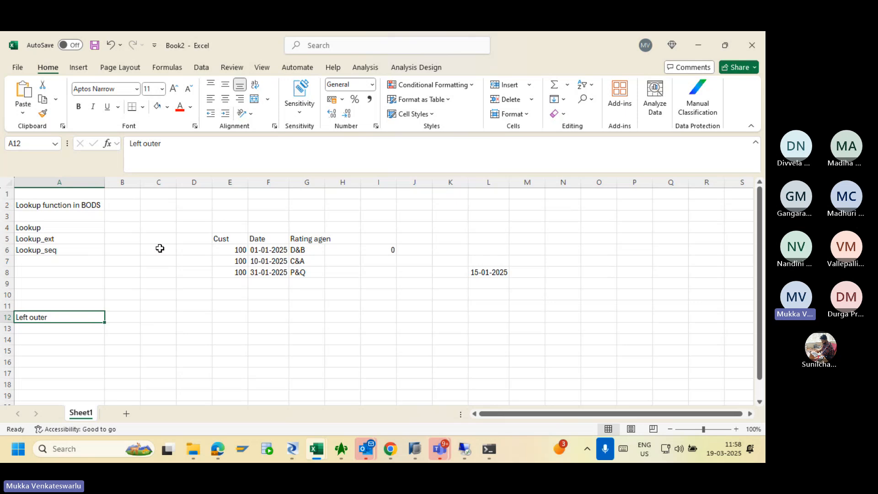
drag(159, 249, 162, 282)
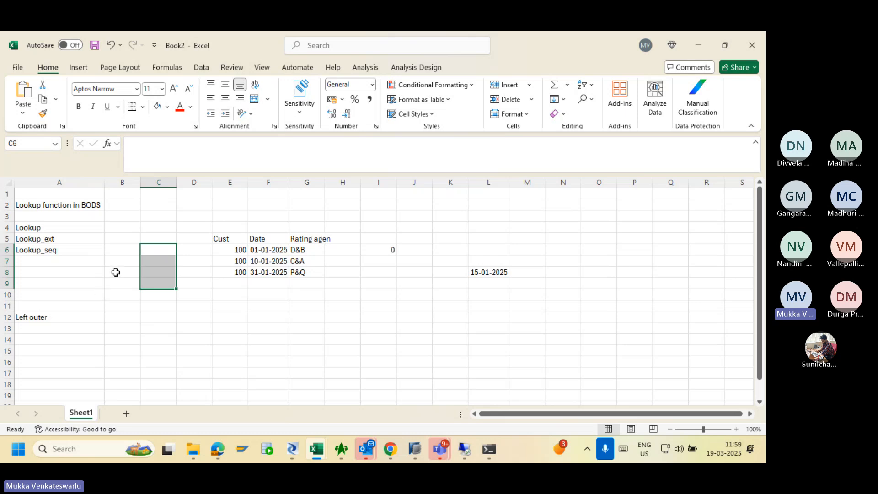
click(56, 228)
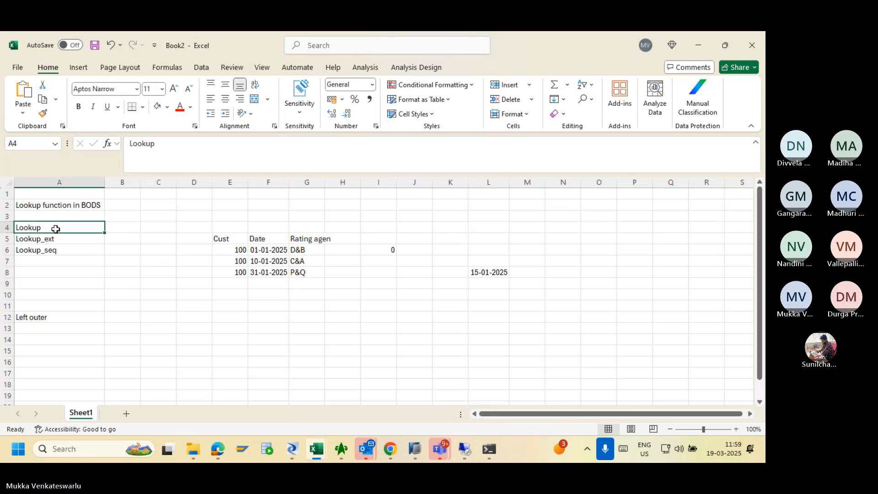
click(294, 459)
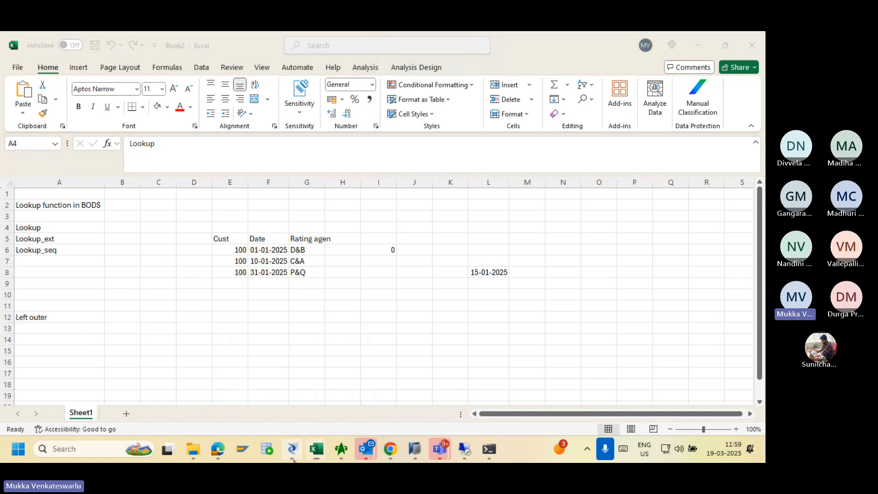
In DF_LOOKUP's Query, start a lookup function and browse for a lookup table, then cancel the table choice.
double_click(350, 189)
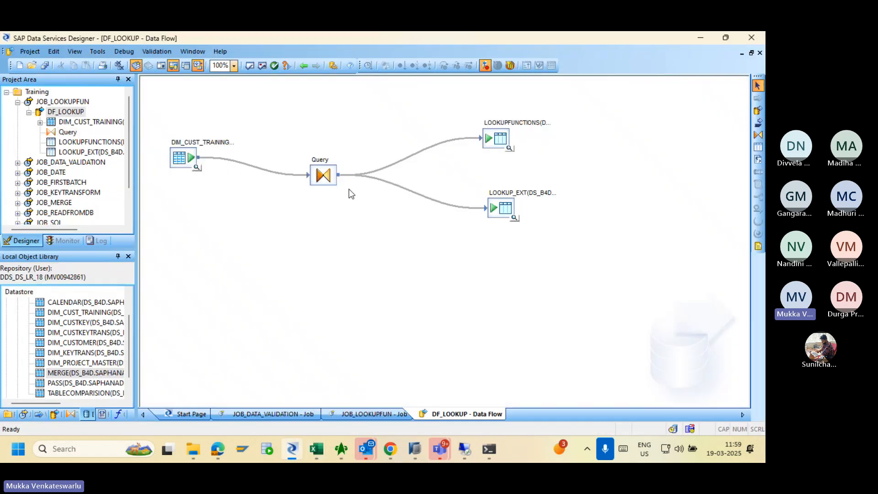
double_click(323, 175)
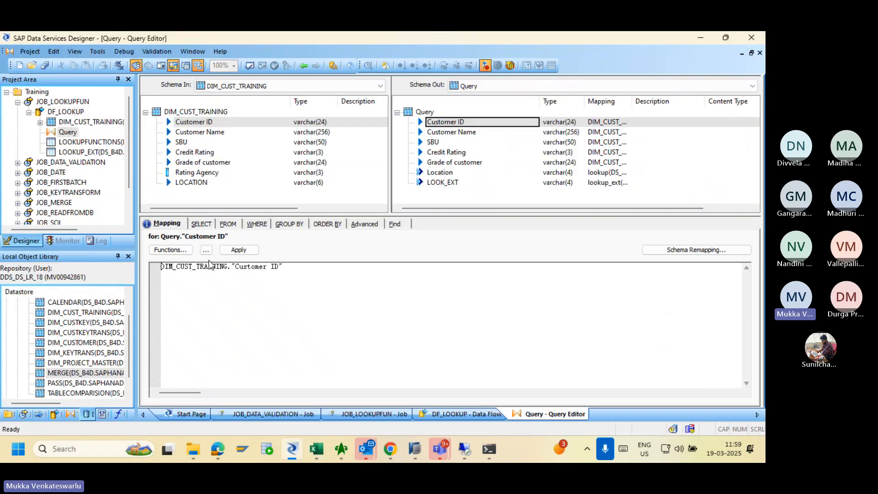
click(174, 251)
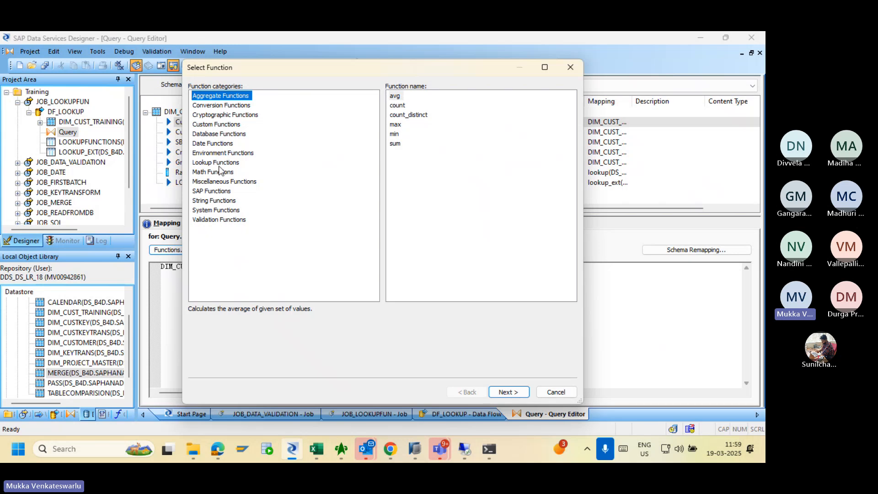
click(214, 162)
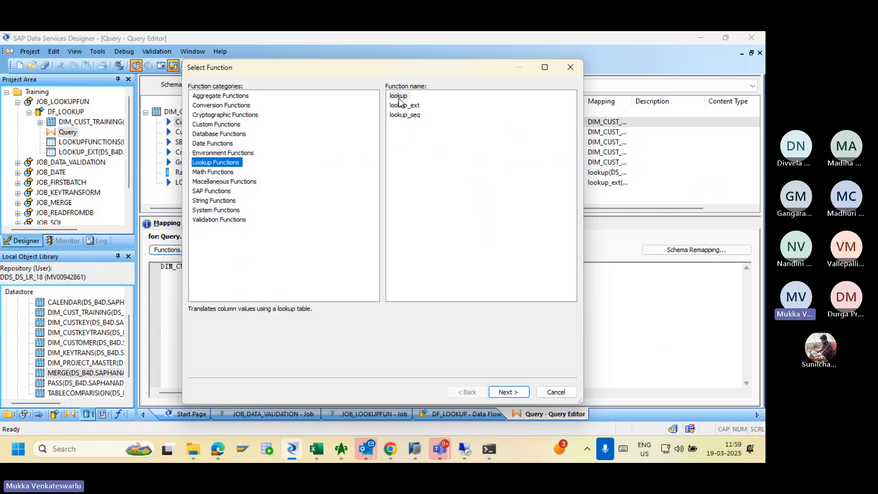
double_click(399, 102)
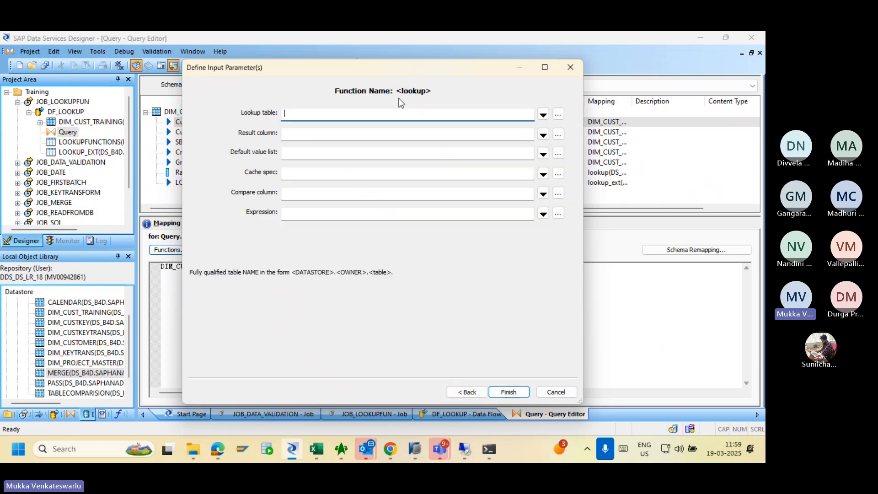
click(543, 116)
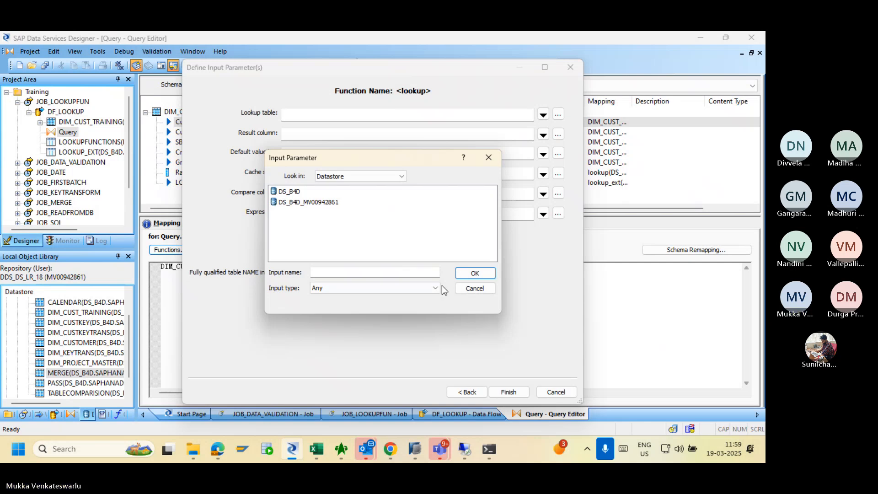
click(472, 287)
Review the Lookup, Lookup_ext, Lookup_seq and Left outer notes in Book2's A4:A12, then return to Designer.
key(alt+Tab)
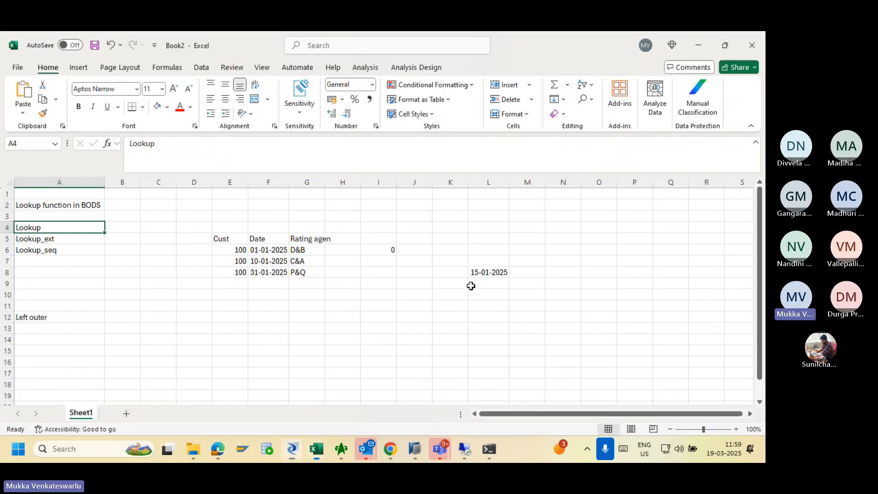
click(54, 320)
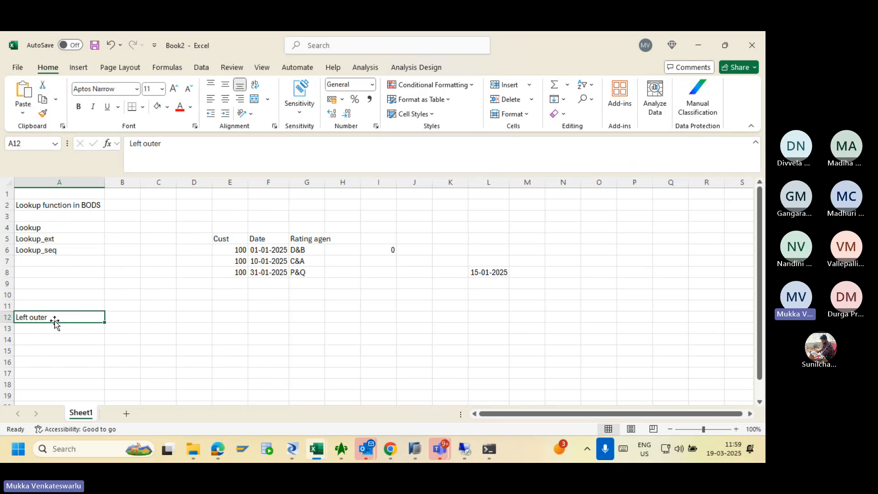
click(48, 227)
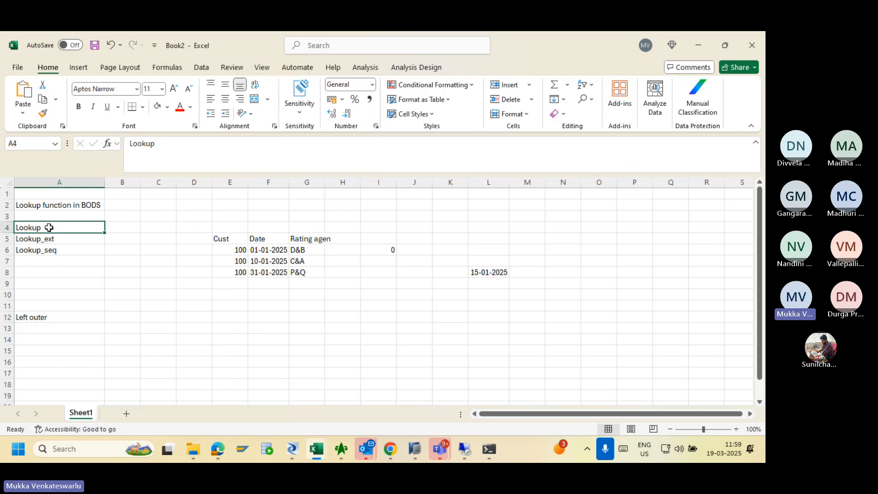
drag(49, 227, 52, 249)
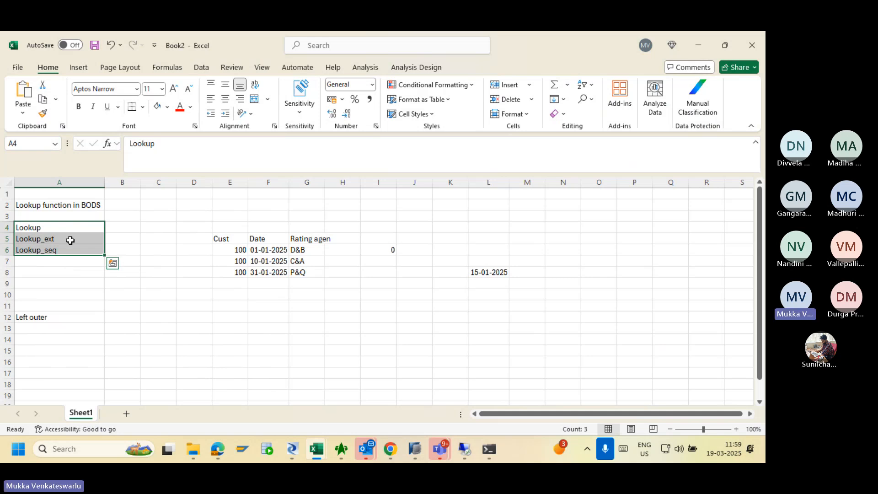
drag(59, 227, 67, 313)
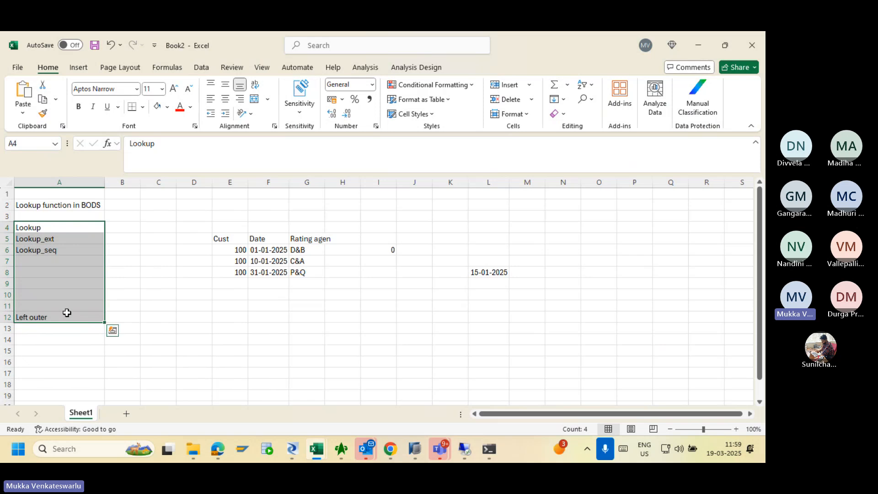
key(alt+Tab)
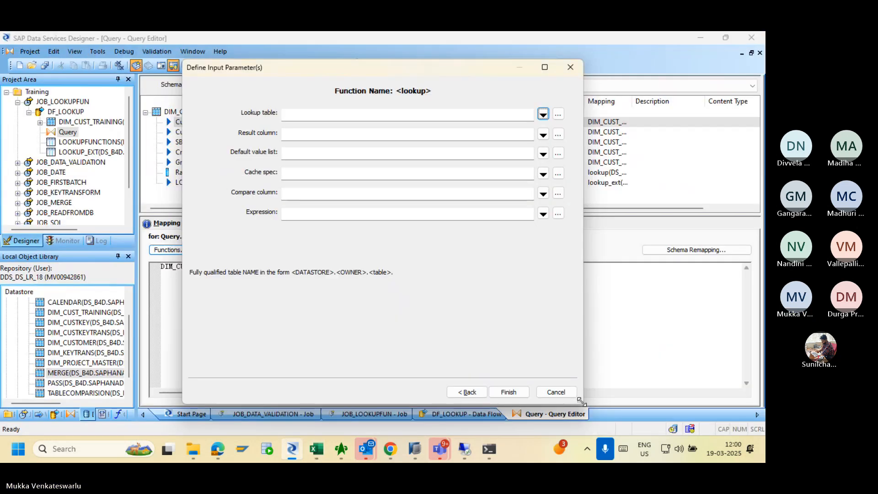
Cancel the lookup parameters, go back to the DF_LOOKUP data flow, and show the Projects library tab.
click(559, 396)
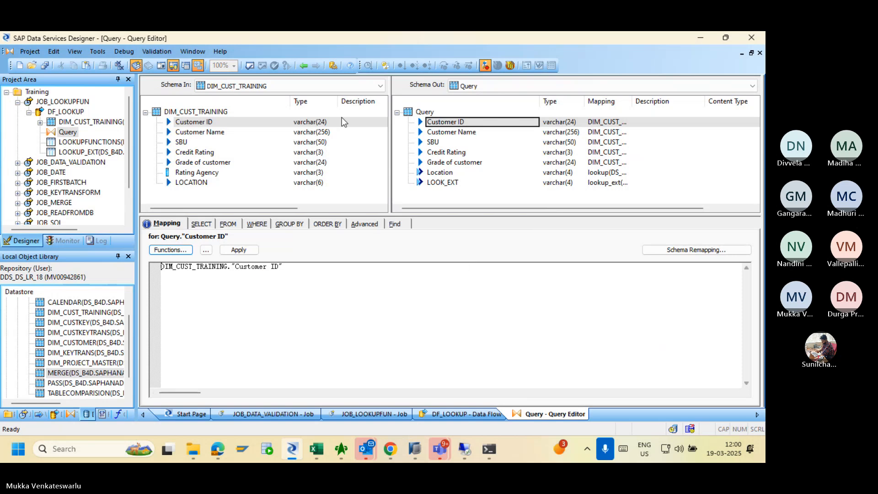
click(302, 66)
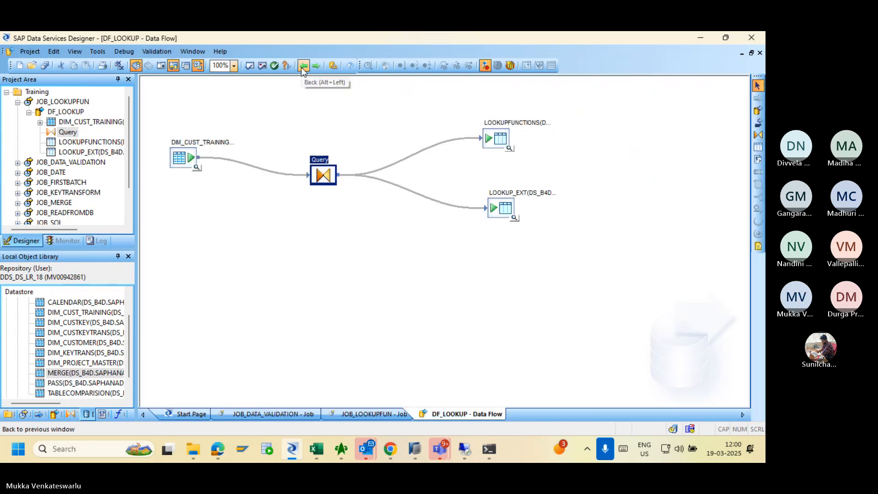
click(6, 91)
click(7, 92)
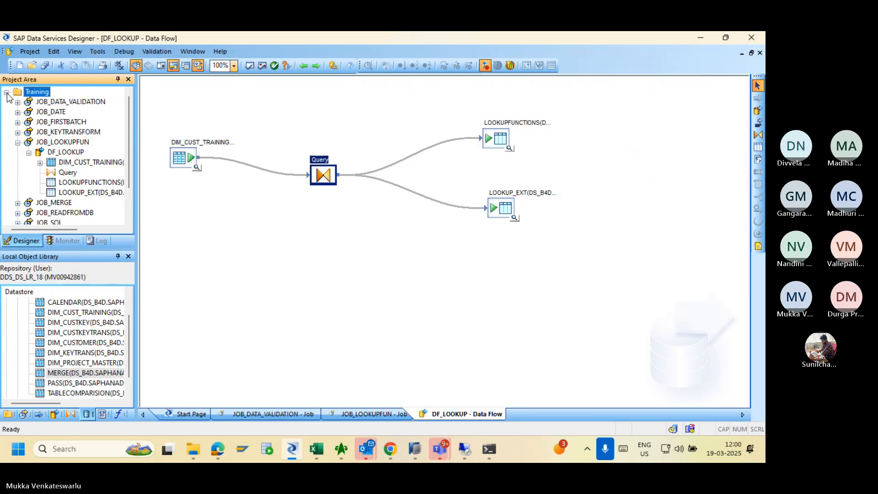
click(9, 414)
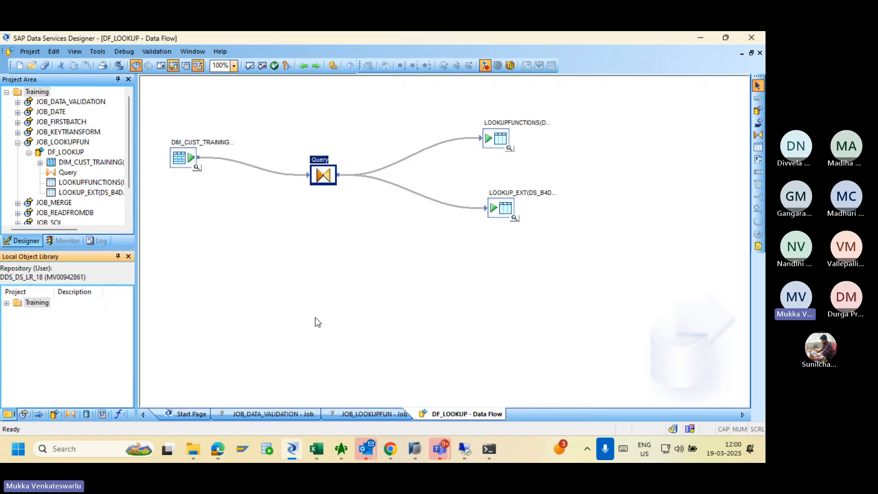
Cycle through the AuditCompliance and Book1 workbooks before bringing Book2 back to the front.
mouse_move(320, 447)
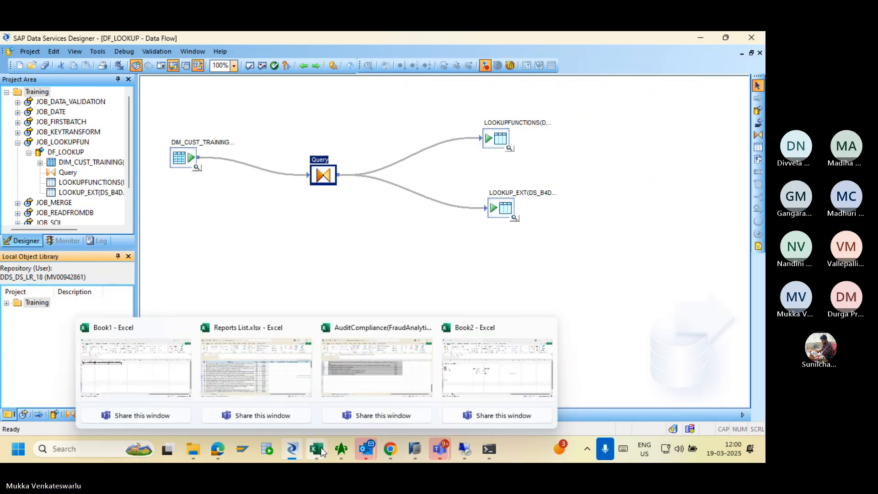
click(364, 371)
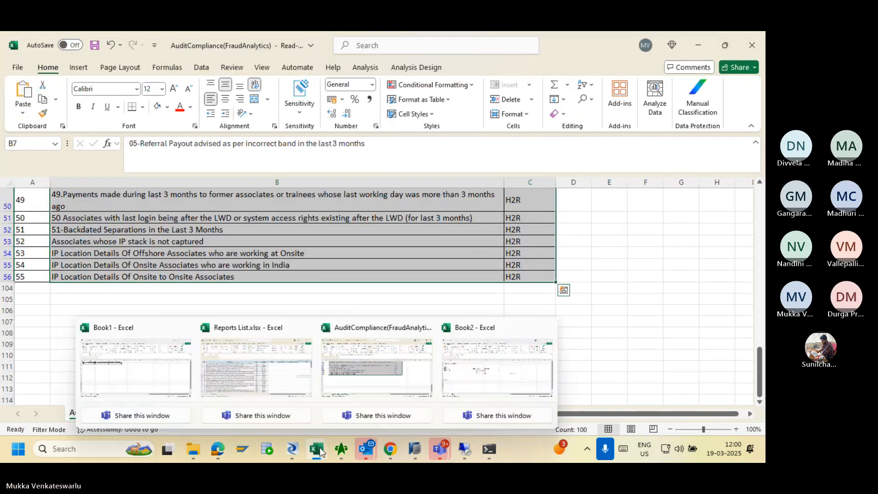
click(114, 352)
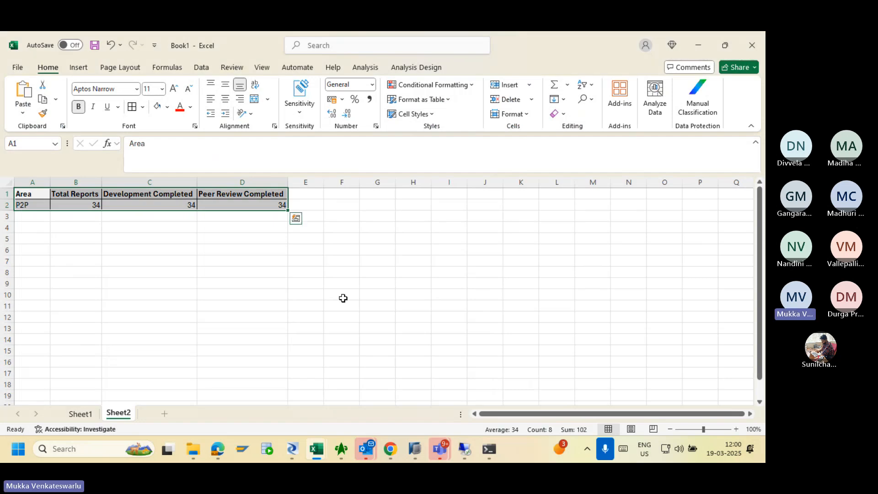
mouse_move(321, 447)
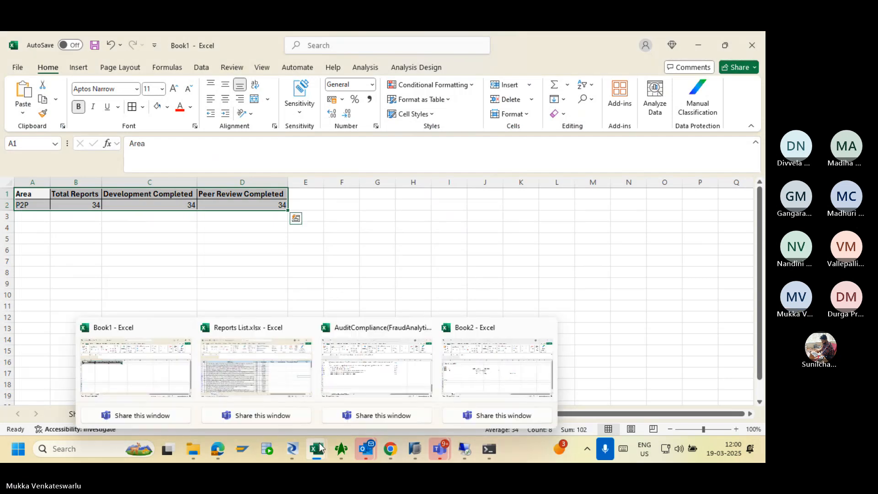
click(535, 363)
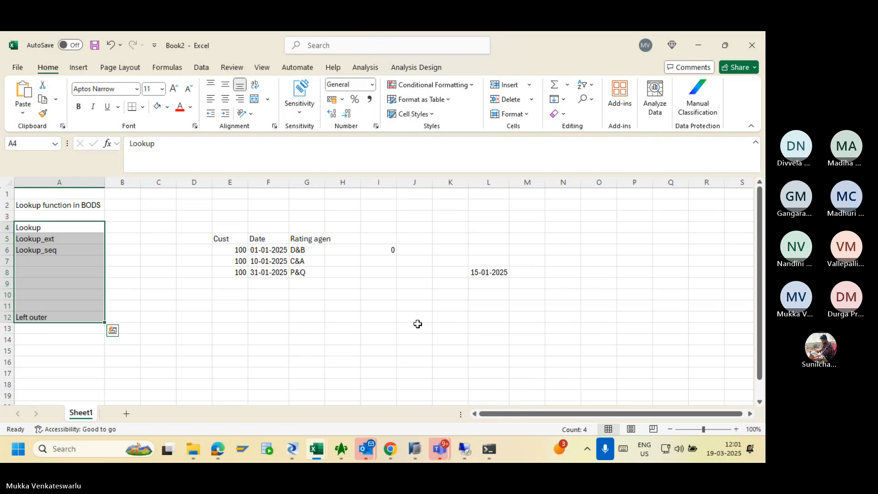
Enter DEV, QA and PROD in cells F12, G12 and H12, then select G13.
click(263, 315)
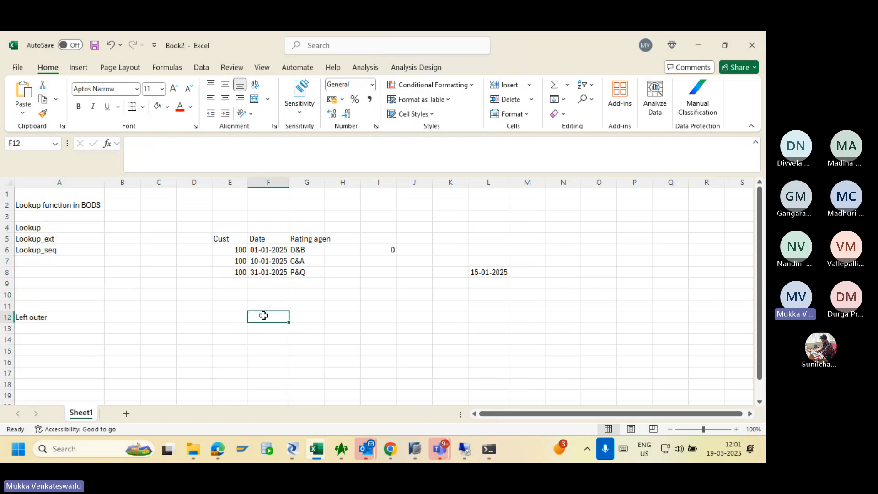
text(DEV)
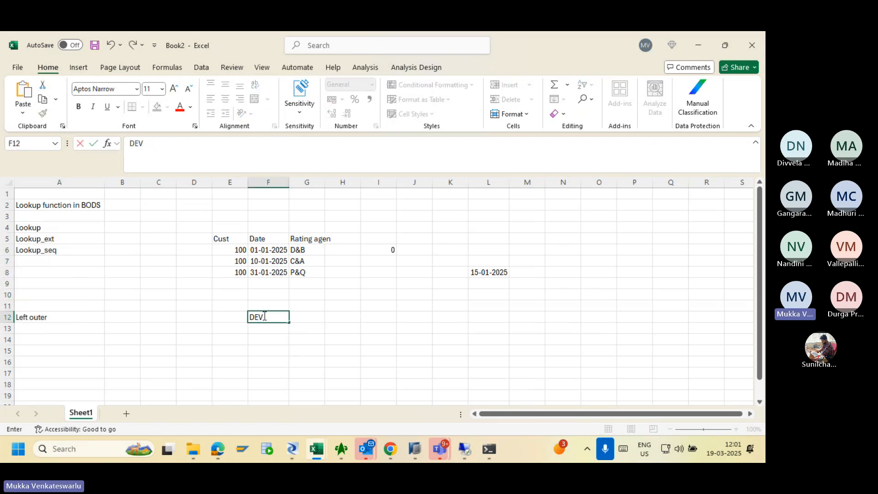
key(Tab)
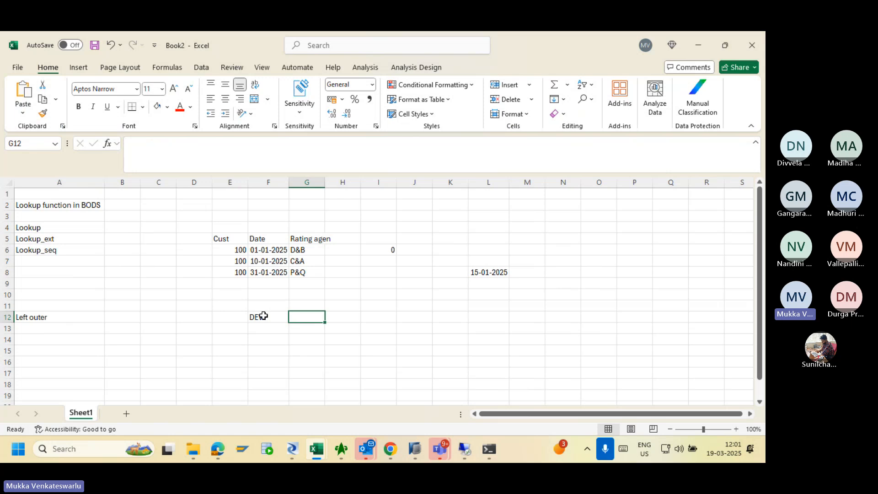
text(QA)
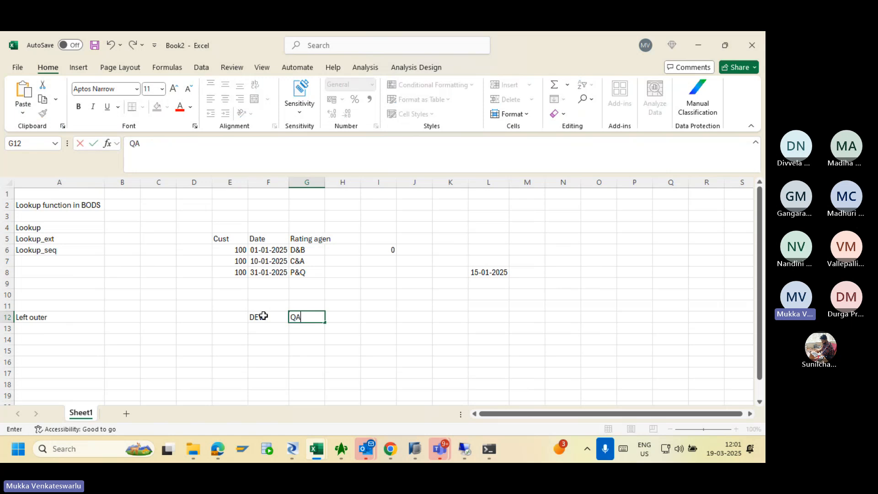
key(Tab)
text(PR)
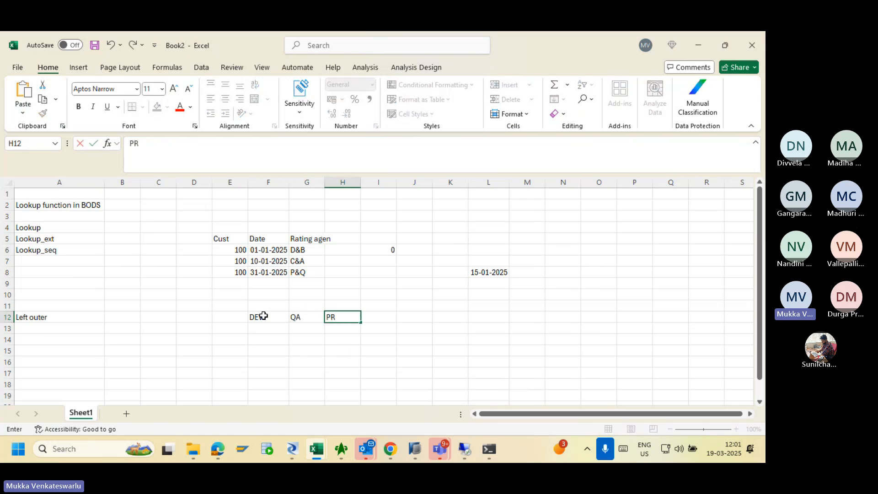
text(OD)
click(260, 331)
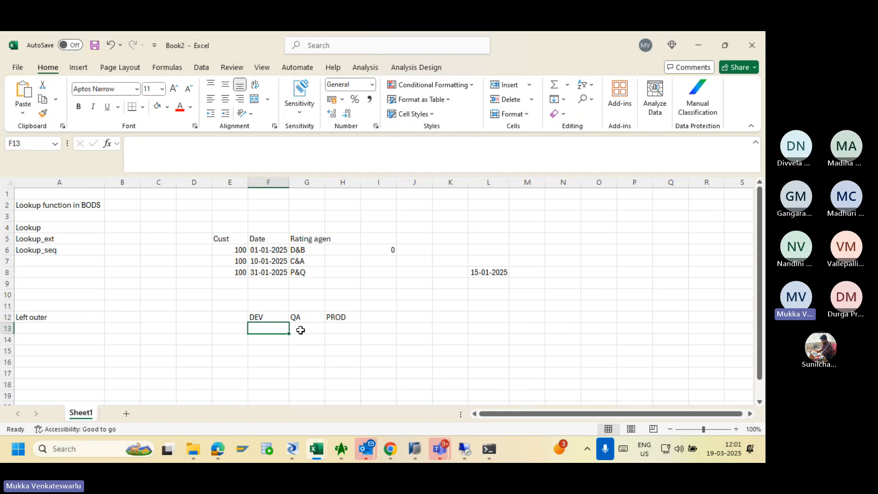
click(300, 329)
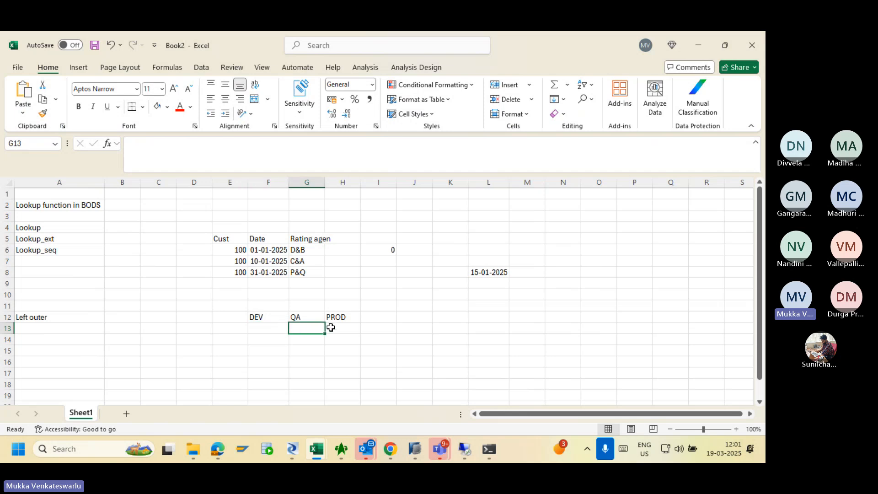
Back in Designer, expand the Training project and open the context menu for JOB_DATA_VALIDATION.
click(292, 448)
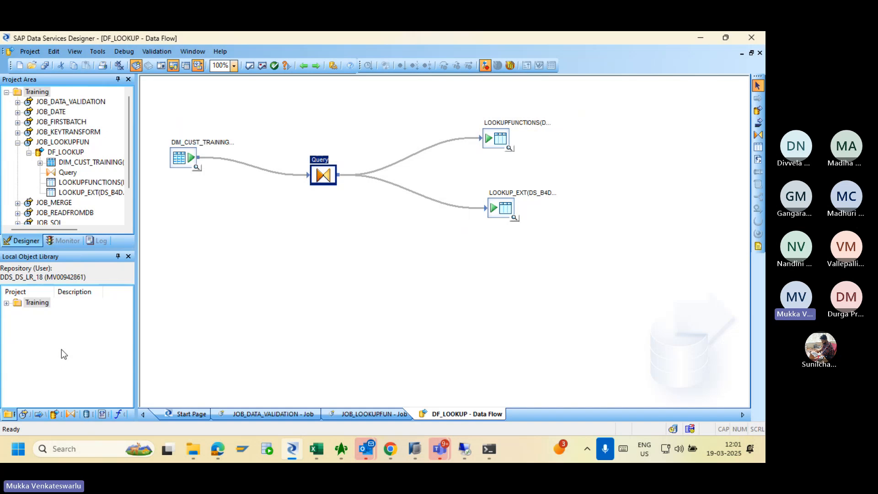
click(24, 414)
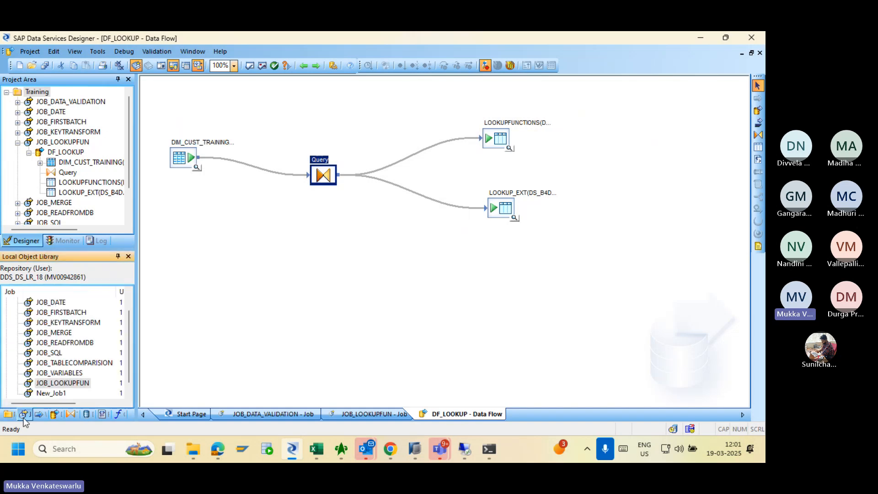
click(11, 415)
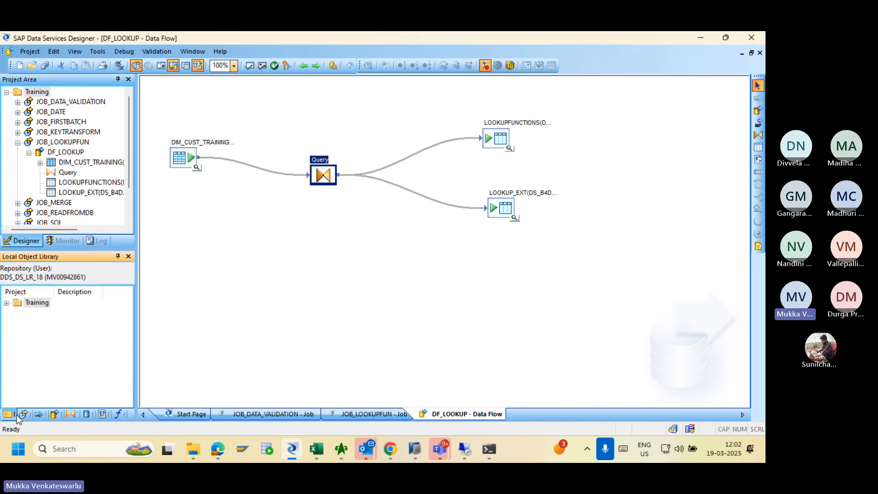
click(6, 303)
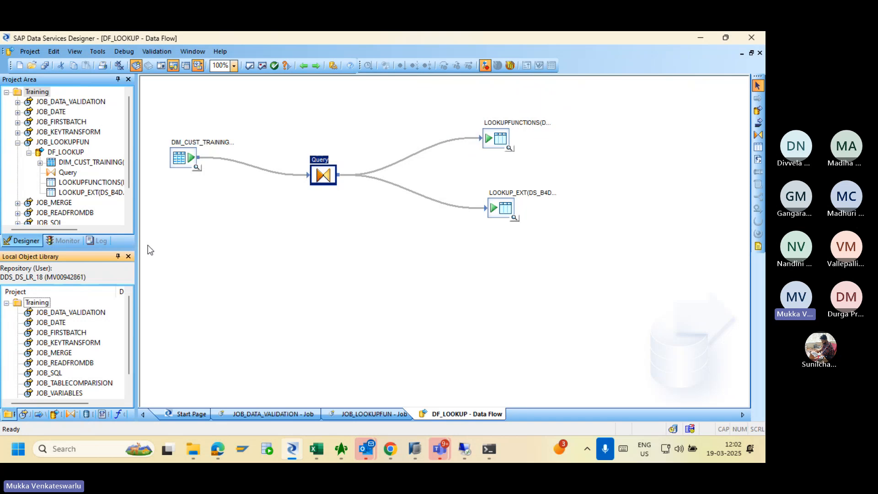
scroll(124, 338, down, 2)
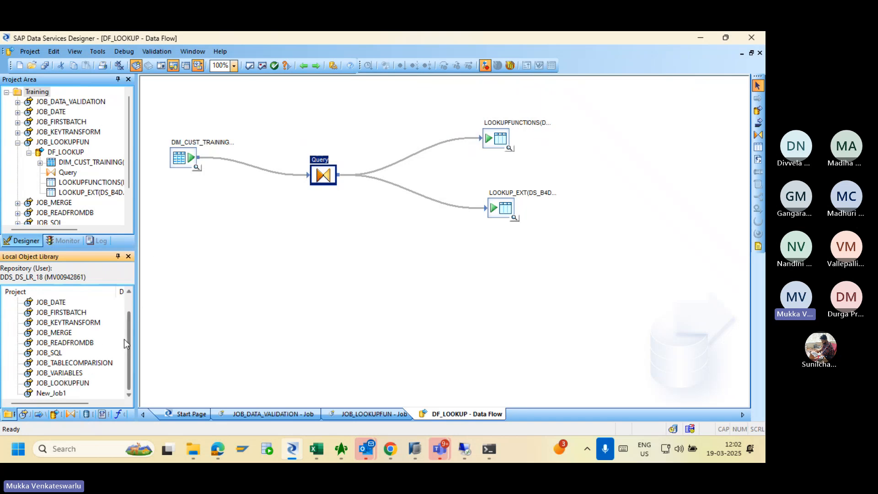
scroll(121, 320, up, 2)
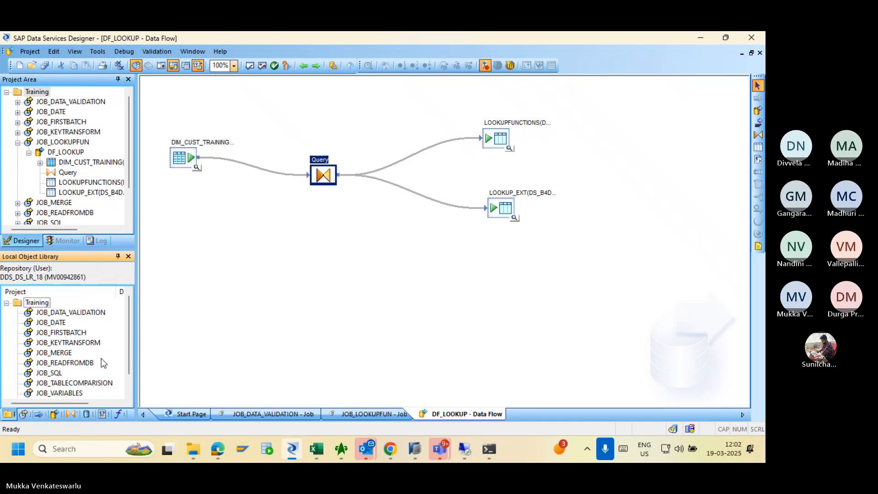
click(75, 312)
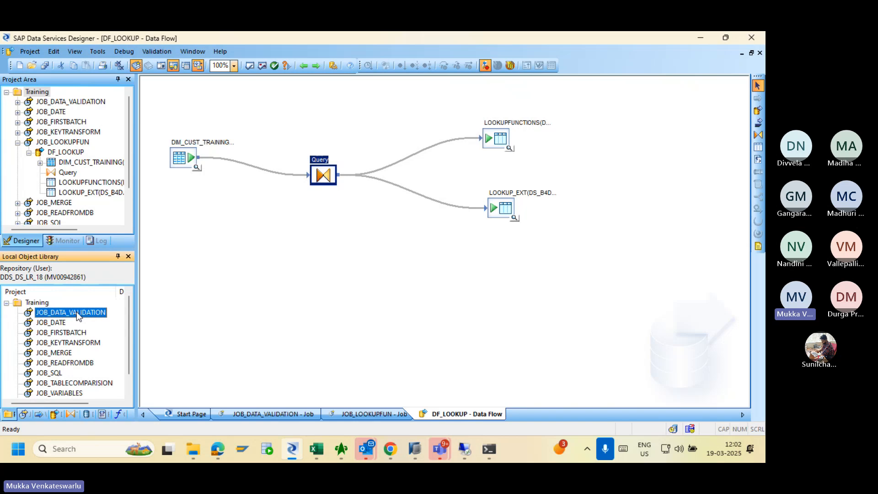
right_click(76, 311)
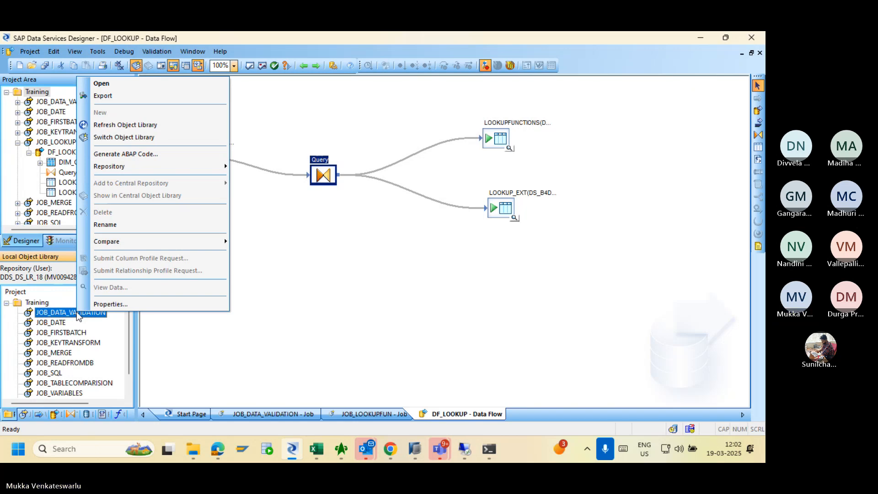
On the Datastores tab, open DS_B4D's HANA connection settings and close them without changes.
click(87, 414)
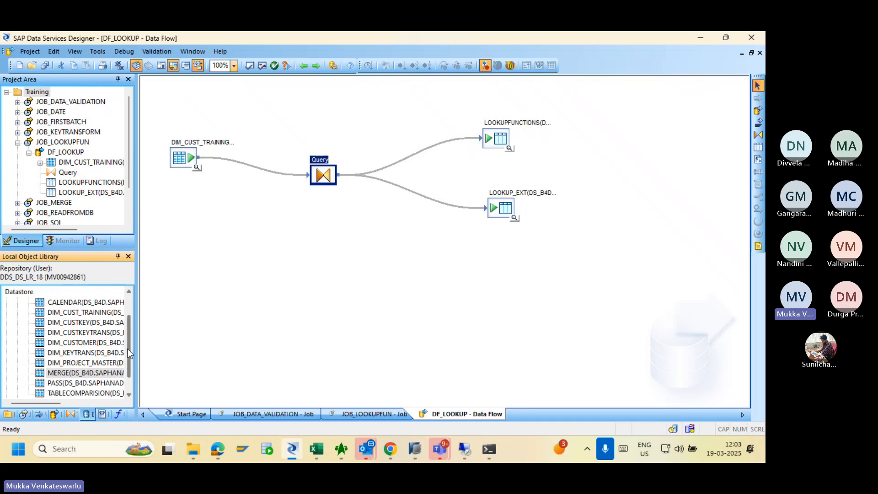
scroll(127, 349, up, 1)
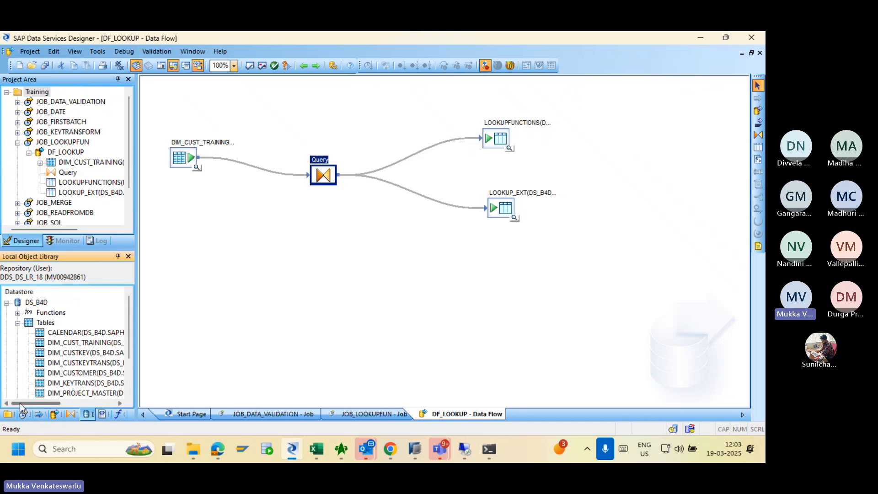
right_click(37, 302)
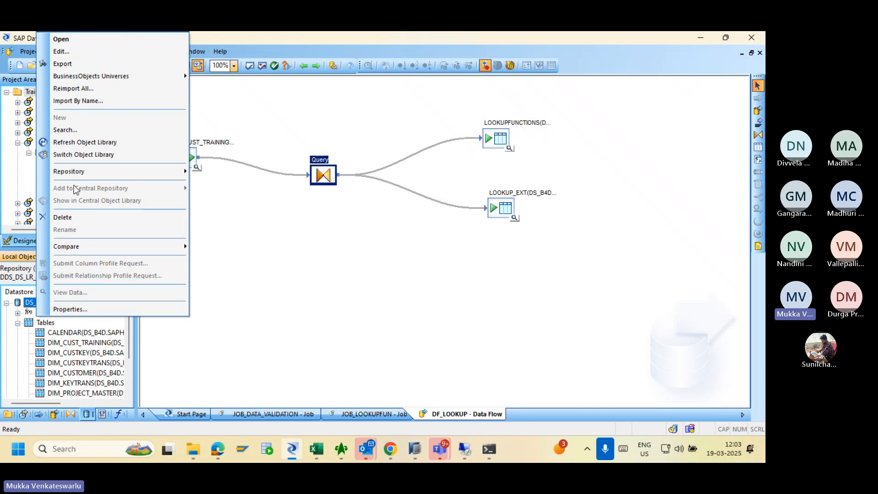
click(205, 131)
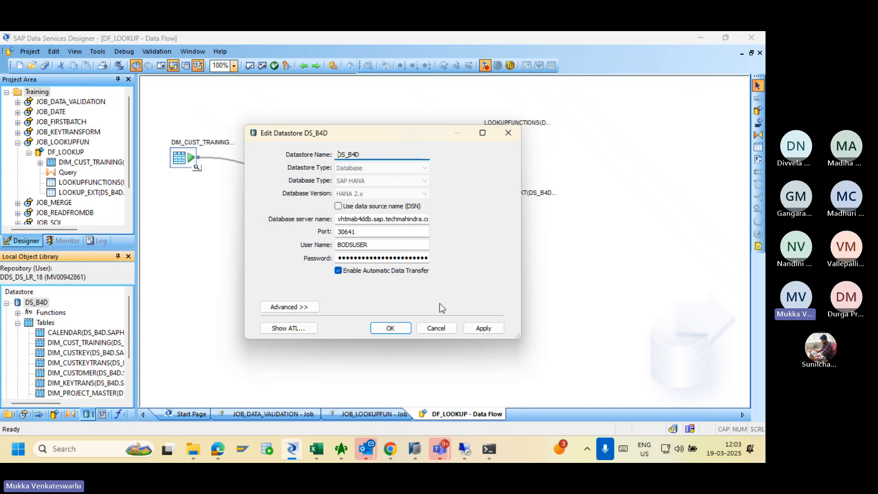
click(443, 328)
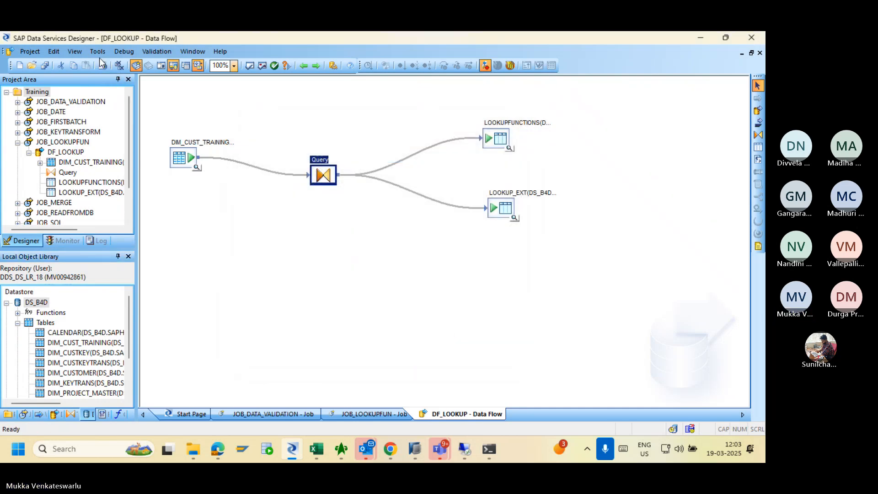
click(146, 53)
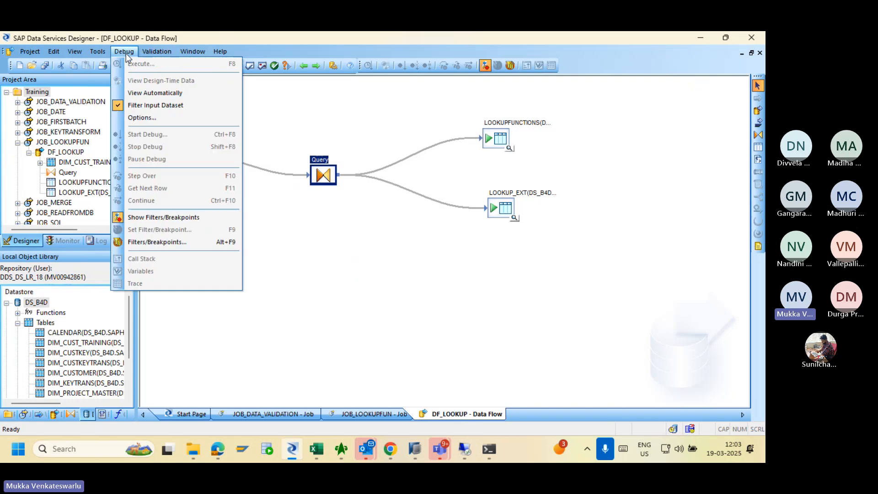
click(125, 53)
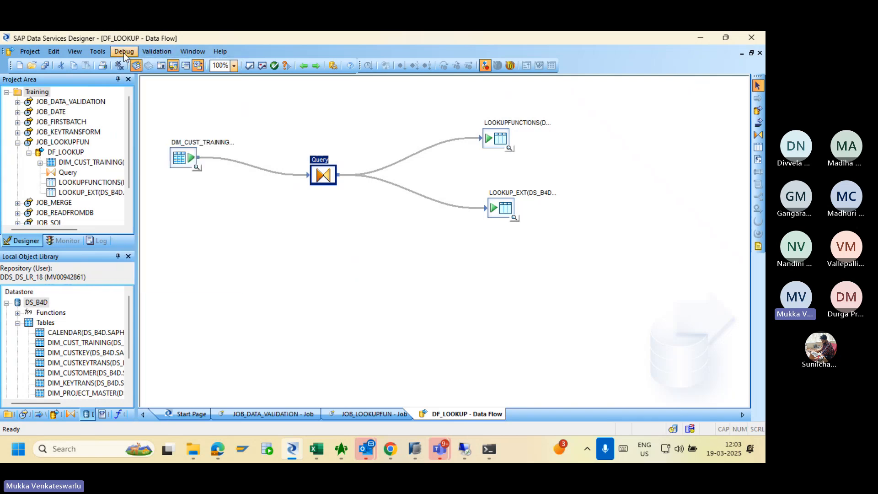
click(97, 51)
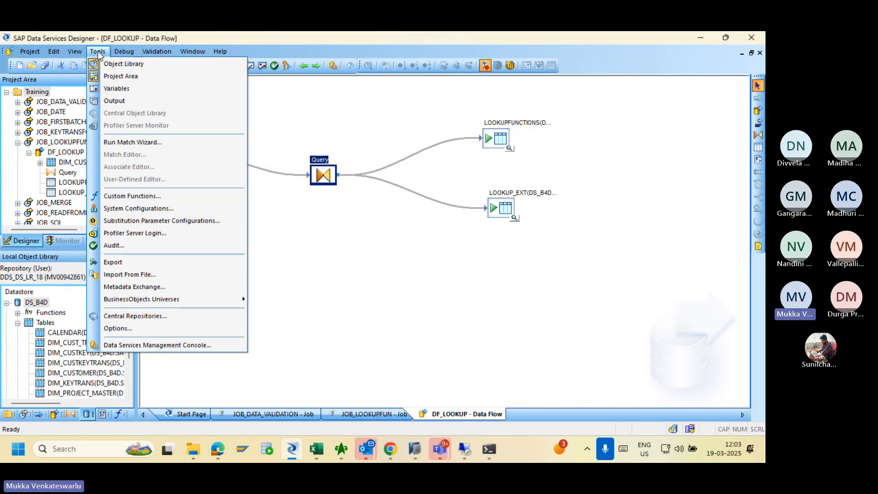
click(166, 208)
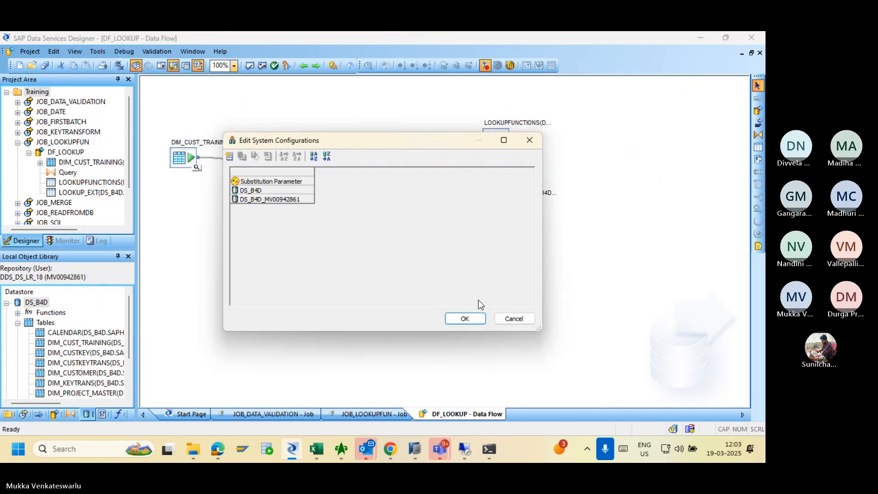
click(510, 319)
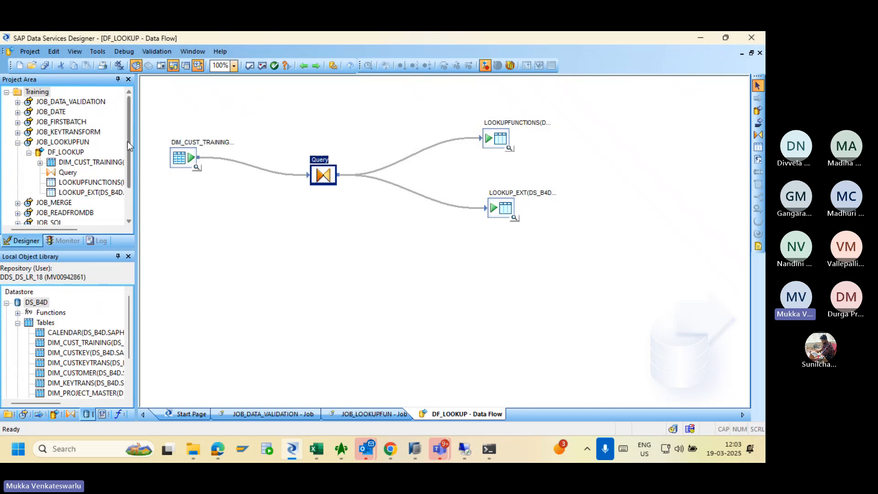
Edit DS_B4D, reveal its Advanced properties, and open the Configurations editor.
right_click(37, 302)
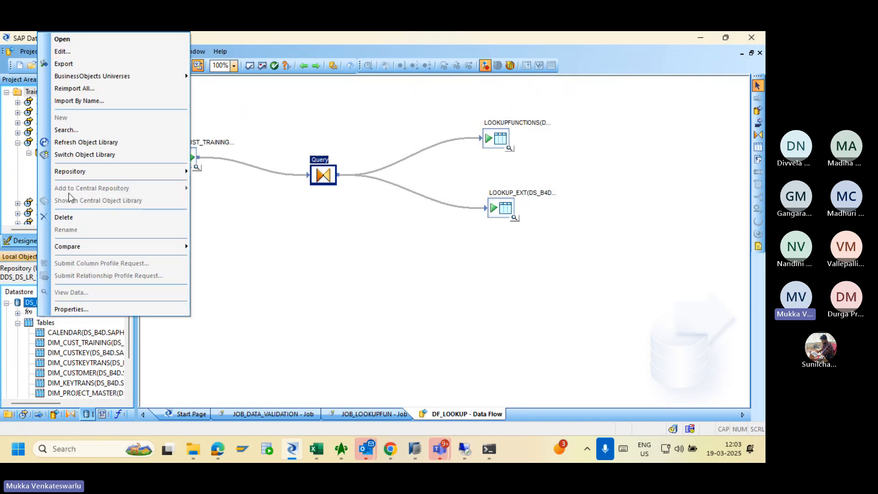
click(106, 52)
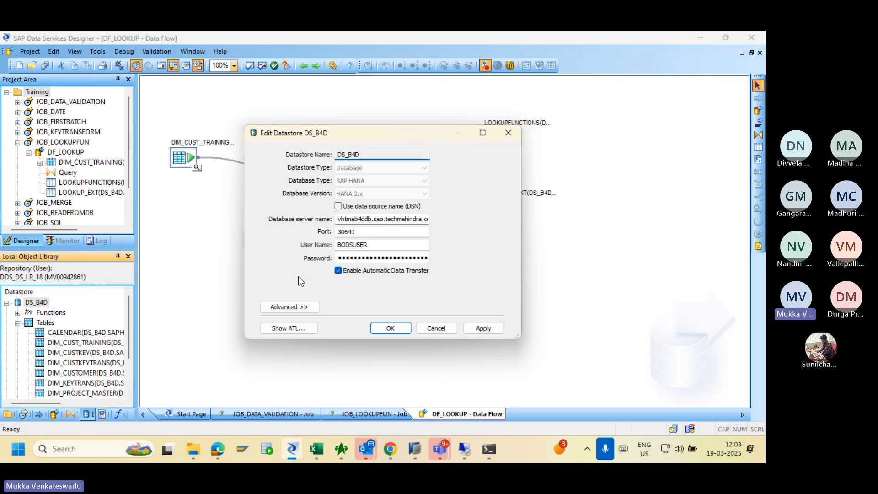
click(289, 307)
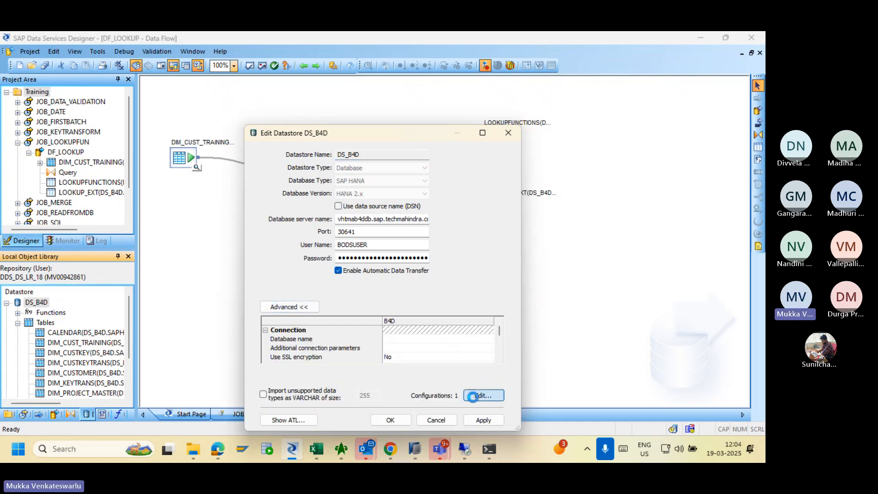
click(477, 396)
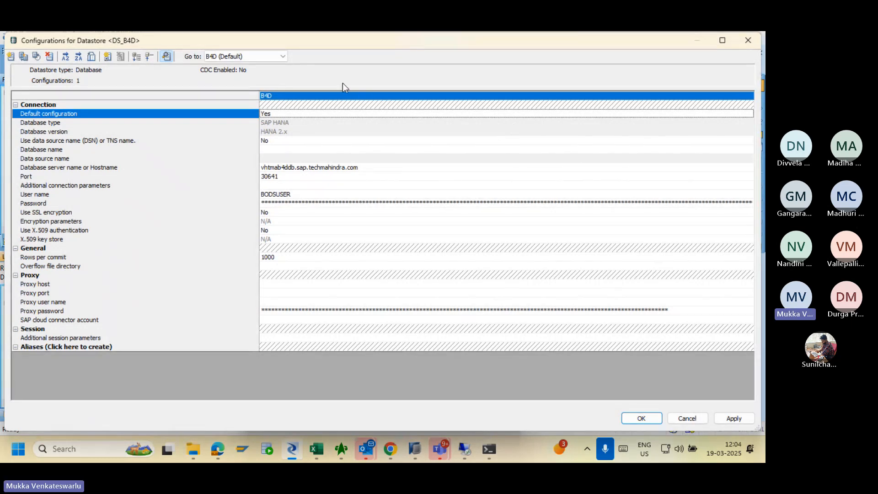
Duplicate the B4D configuration and name the copy B4Q.
click(11, 57)
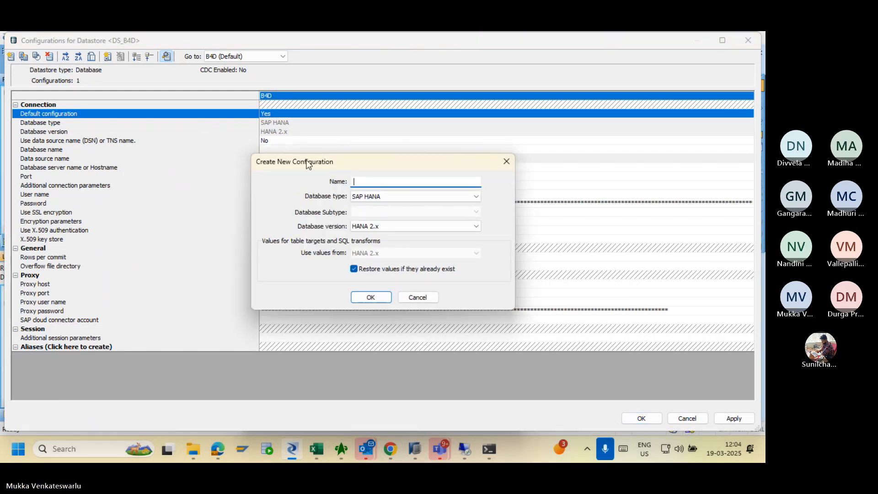
click(426, 296)
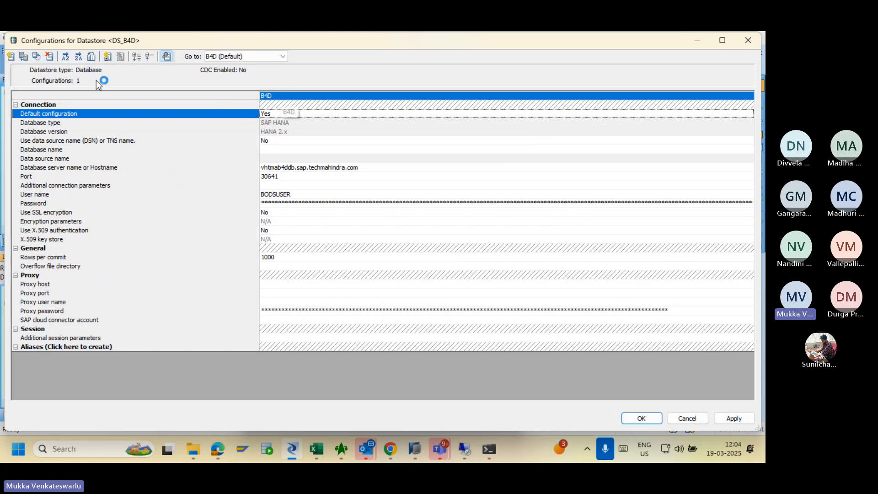
click(24, 57)
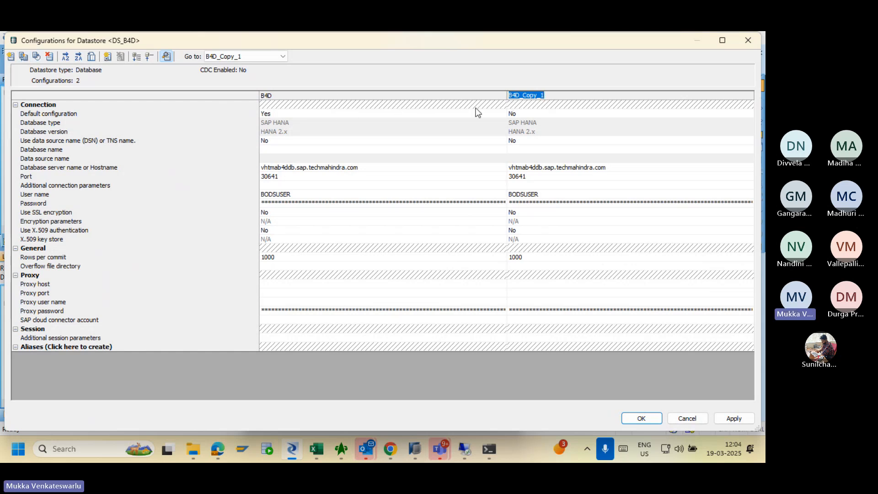
text(B)
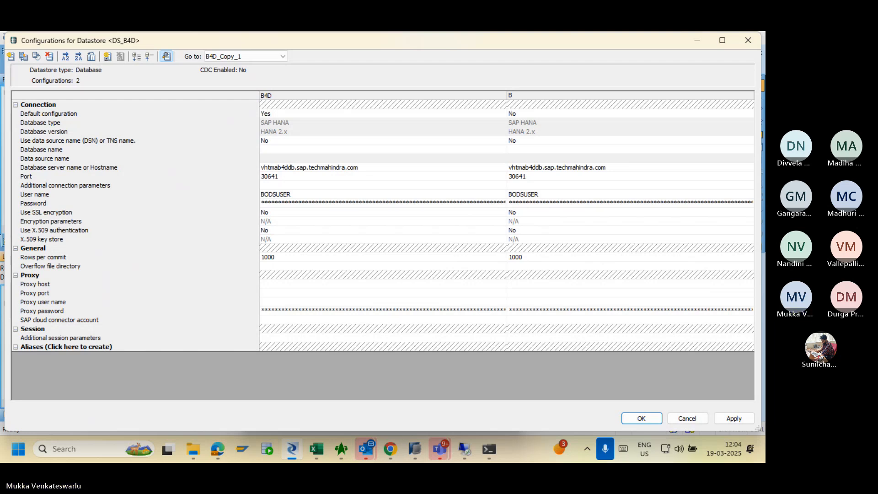
text($Q)
key(BackSpace)
key(BackSpace)
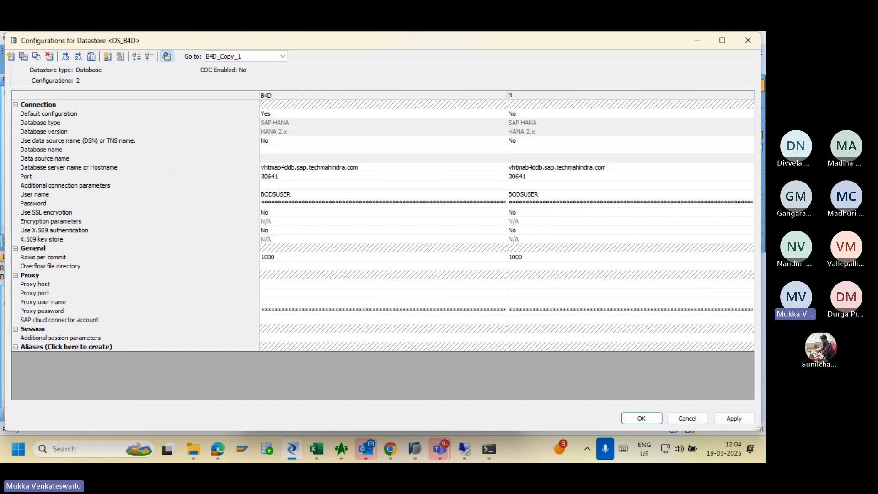
text(4Q)
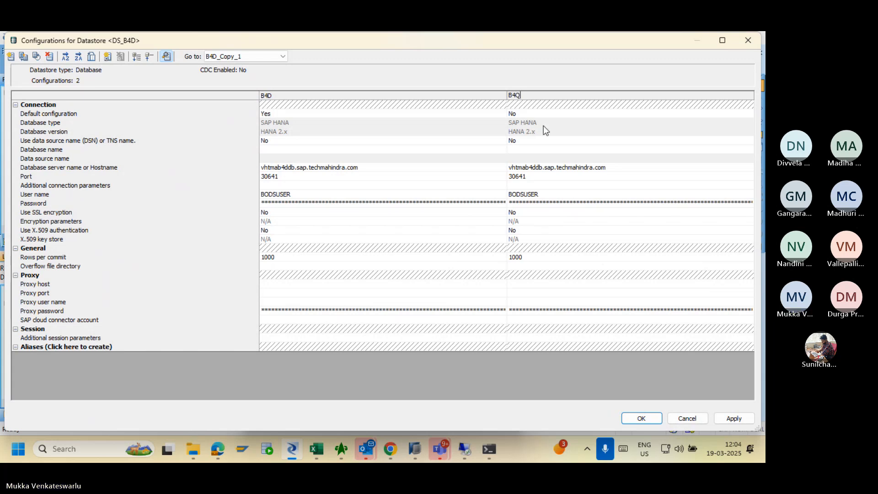
Change B4Q's server hostname to vhtmab4qdb.sap.techmahindra.com.
click(537, 169)
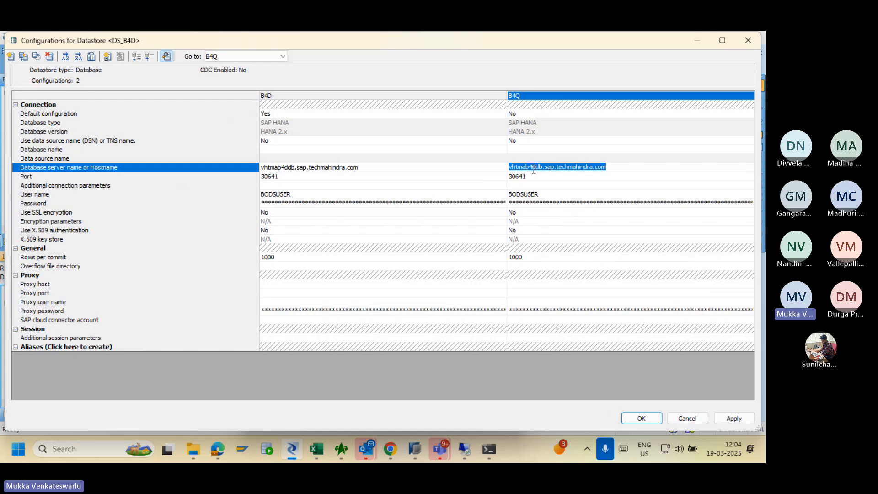
click(536, 169)
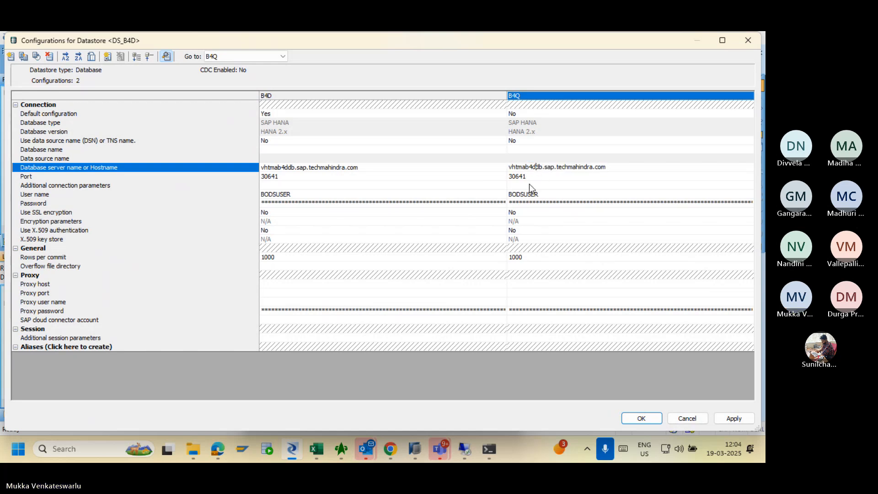
key(BackSpace)
text(q)
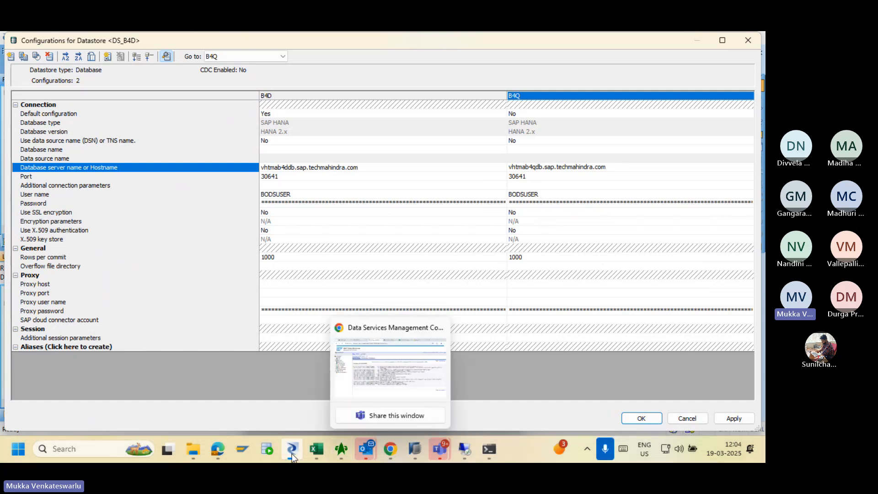
In File Explorer, open the Venkat folder on Local Disk (D:) and select the Links notes file.
click(193, 450)
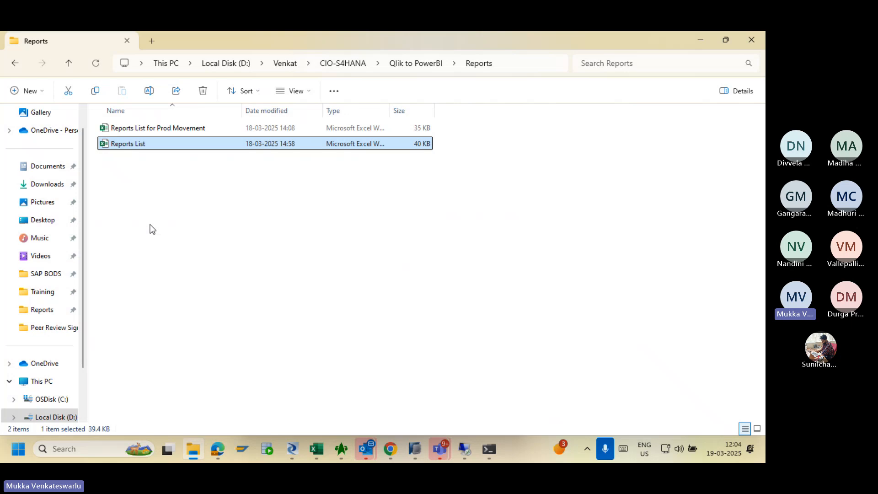
click(44, 311)
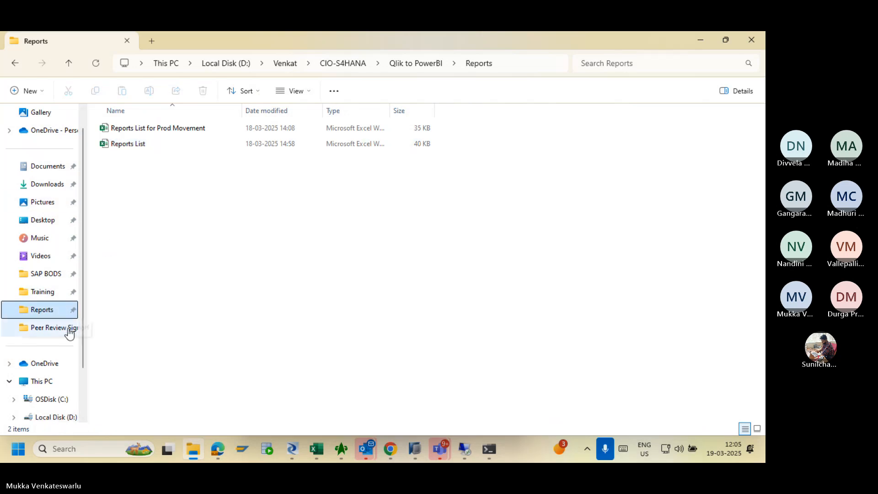
click(63, 418)
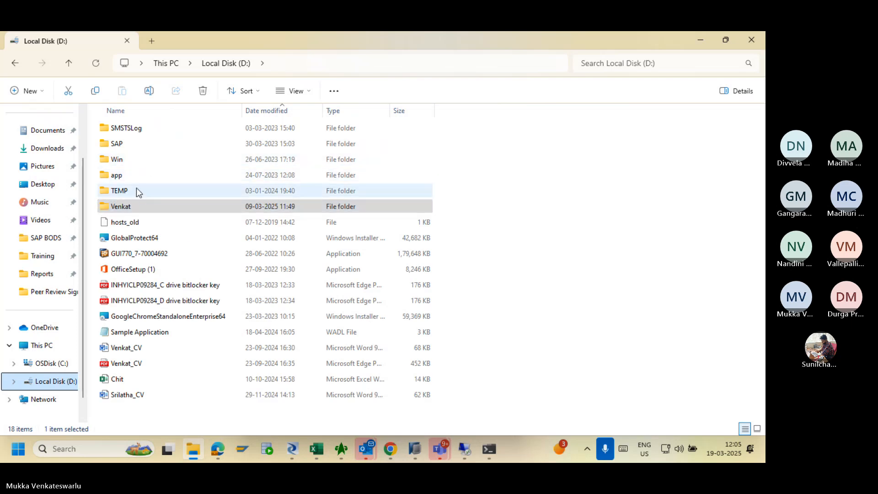
double_click(133, 207)
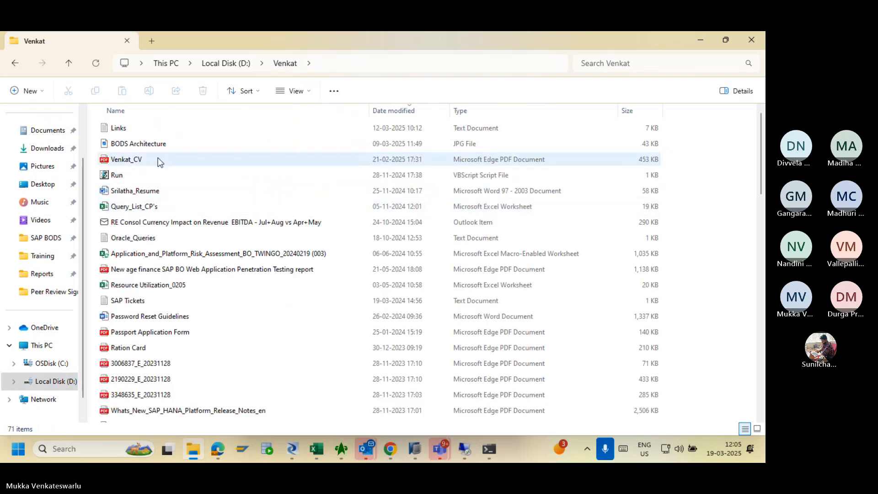
click(135, 131)
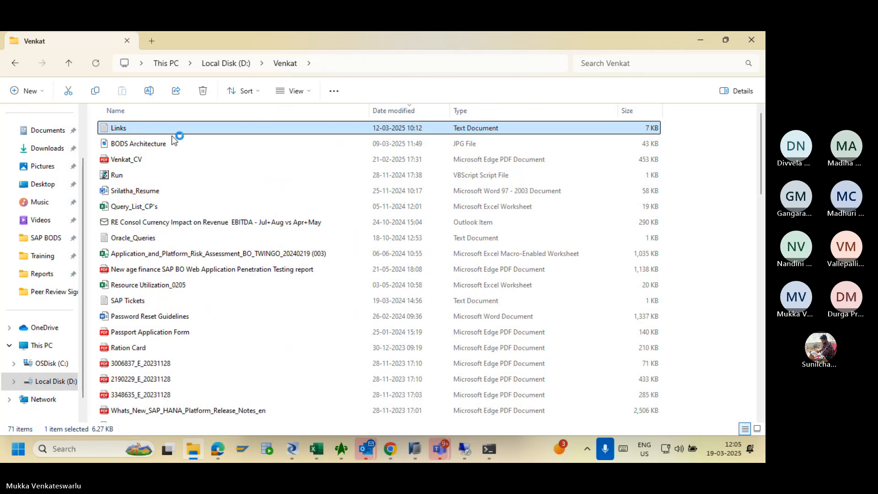
Open Links.txt maximized in Notepad, copy the stored password, and return to Data Services Designer.
key(Return)
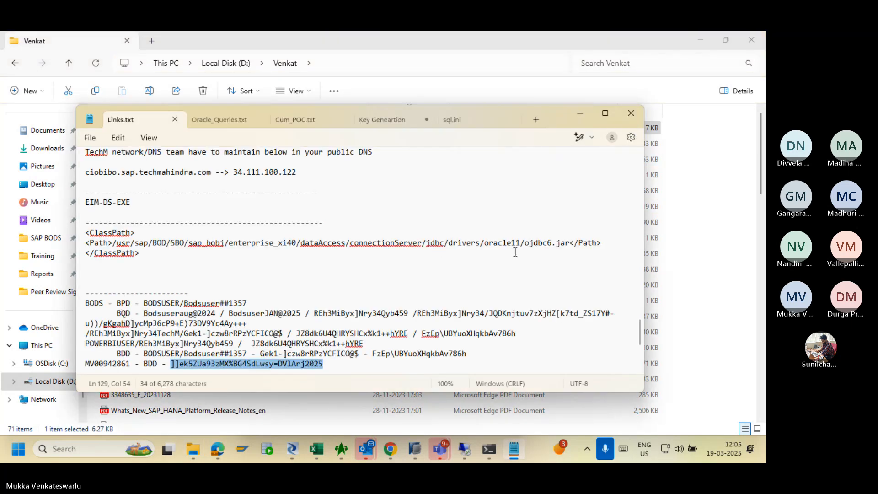
click(605, 113)
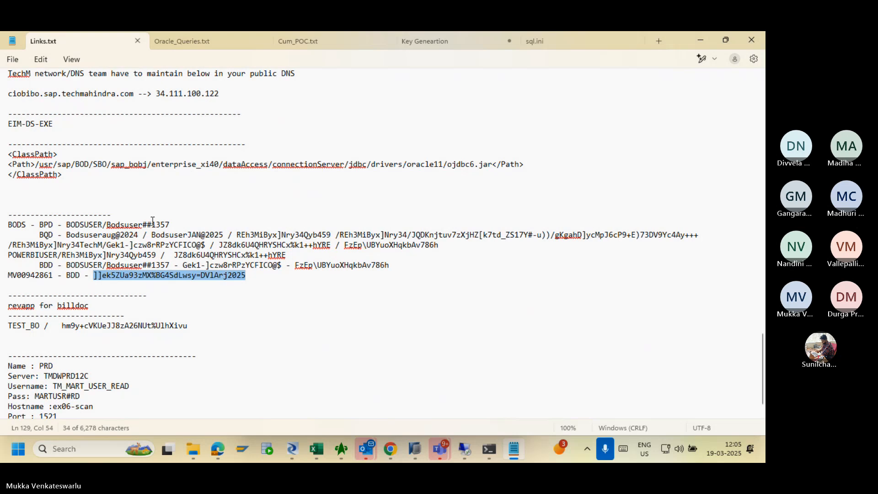
drag(174, 255, 287, 257)
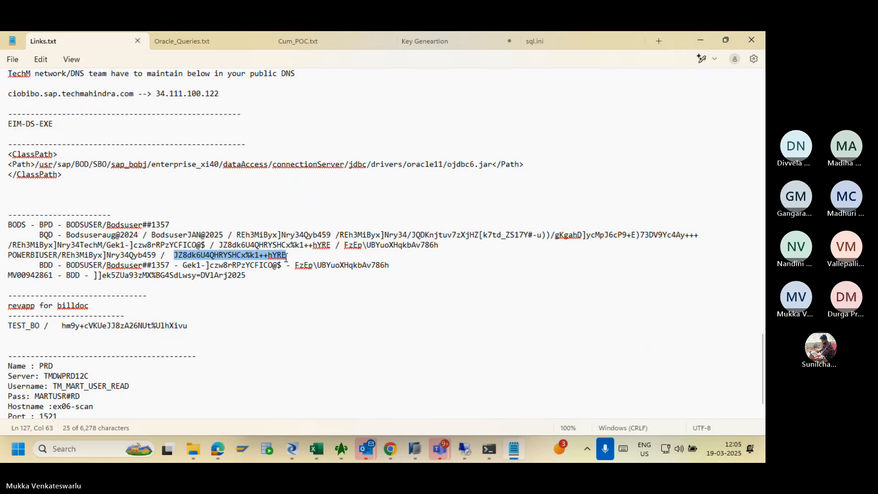
key(alt+Tab)
key(alt+Tab)
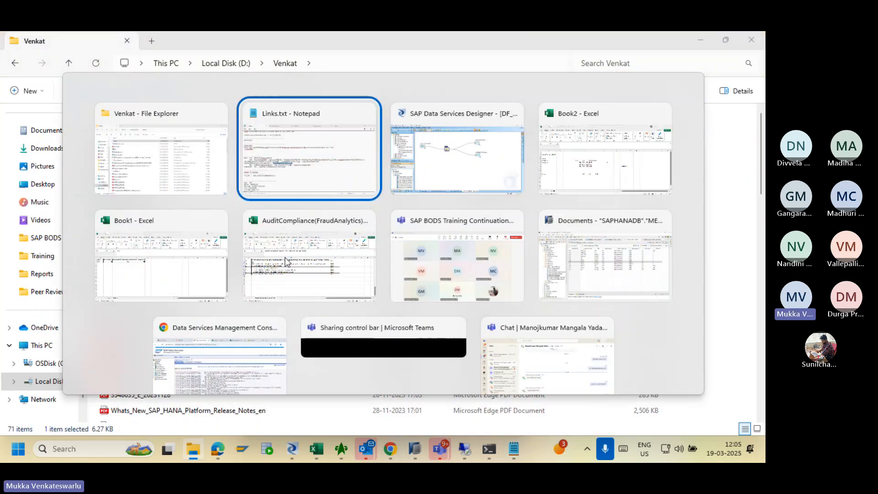
key(alt+Tab)
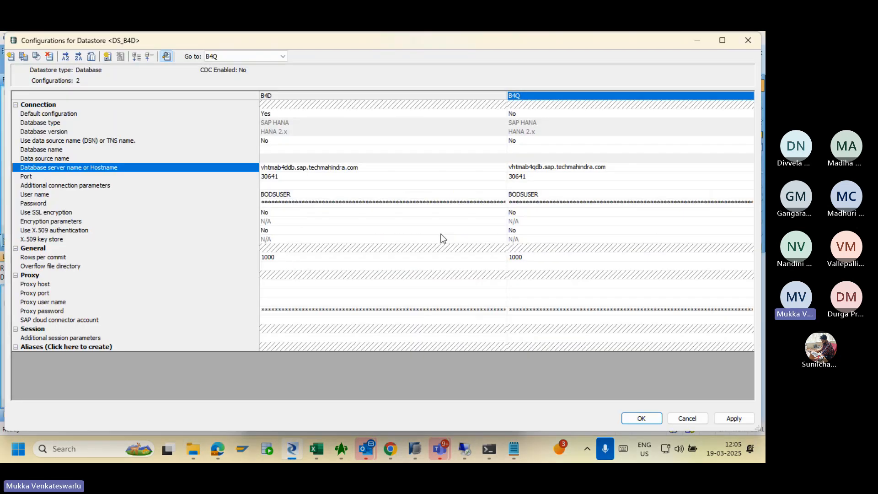
Paste the copied password into the B4Q configuration's Password cell.
click(553, 203)
key(ctrl+v)
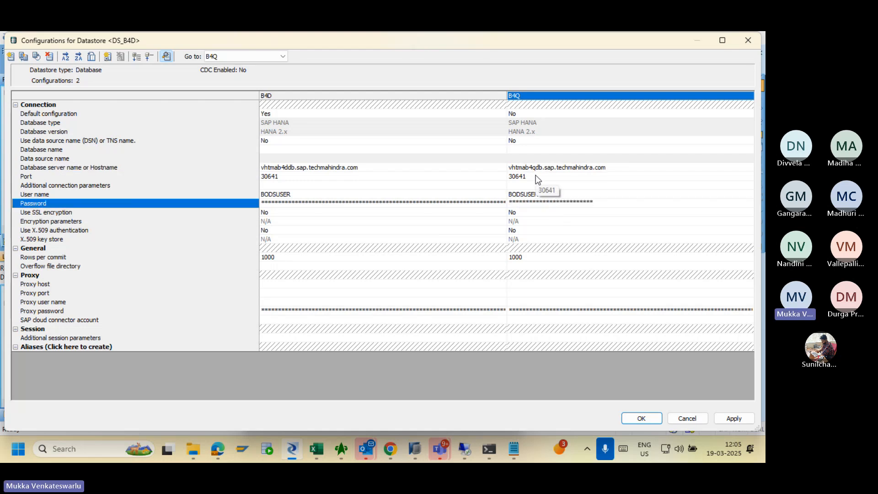
Go to Venkat\CIO-S4HANA via the breadcrumb and open the RISE folder.
click(190, 456)
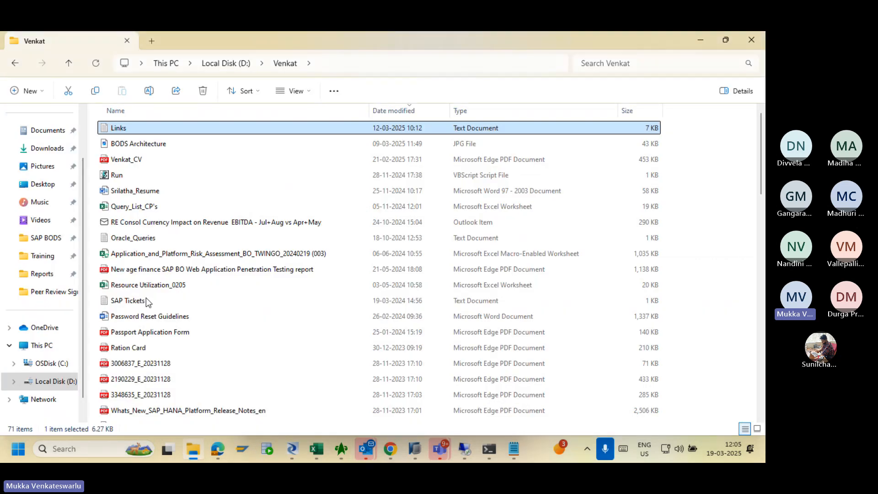
click(309, 64)
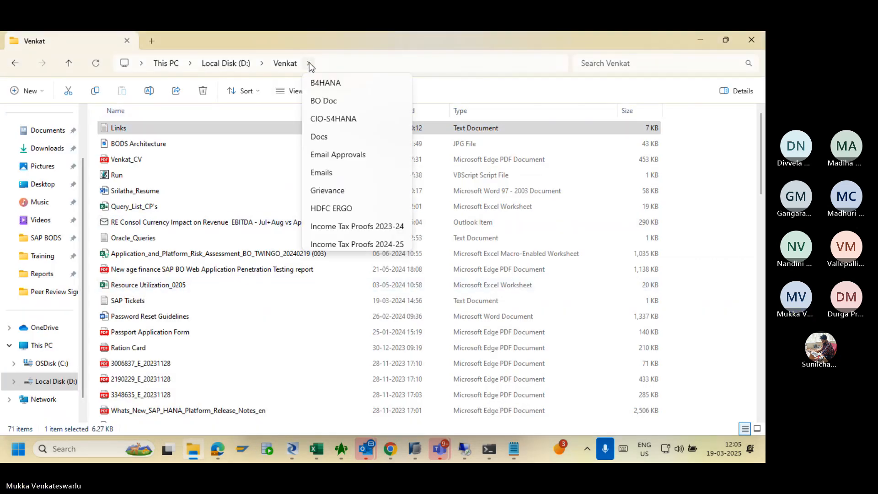
click(335, 117)
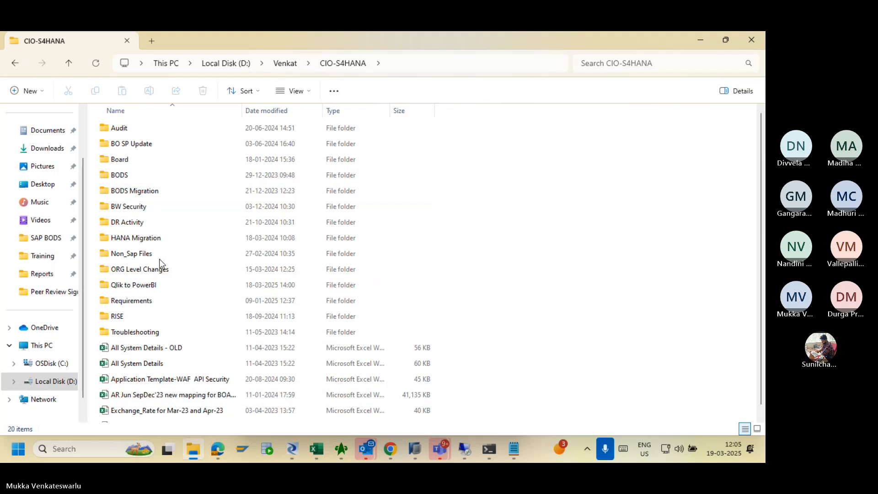
double_click(145, 315)
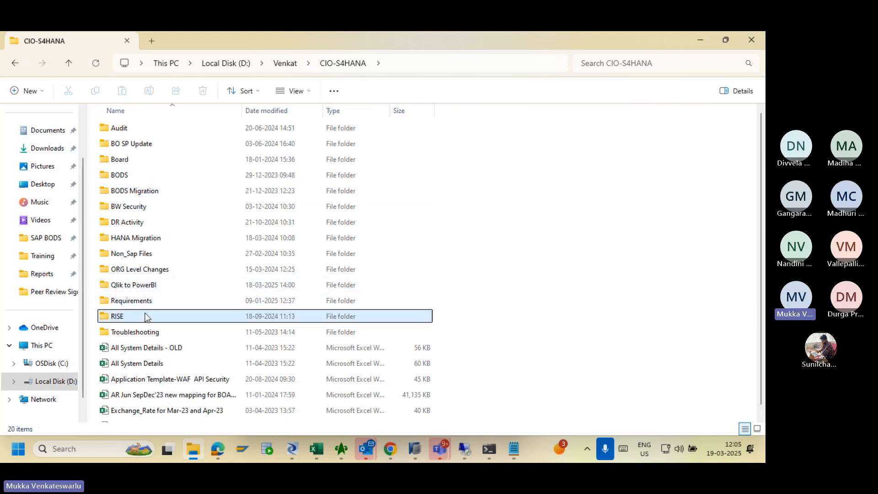
Open the SAP RISE BO & BODS credentials workbook and check the QA port 30441 on the HANA sheet.
double_click(154, 129)
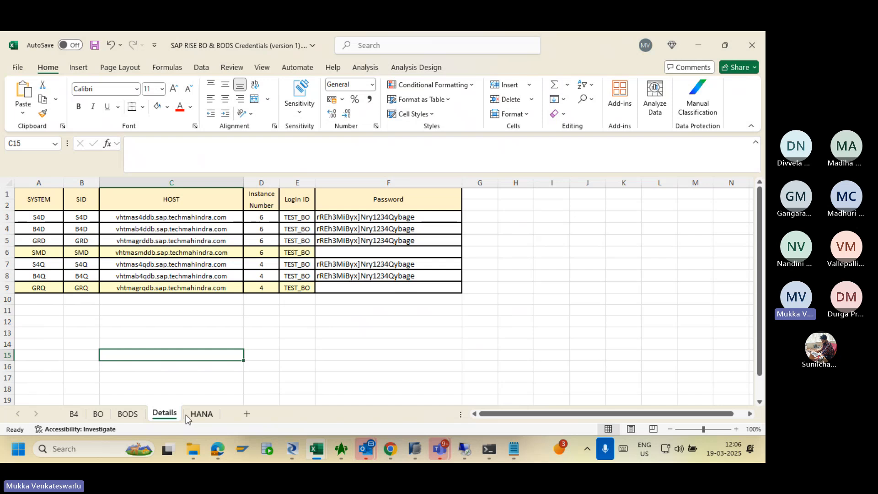
click(197, 413)
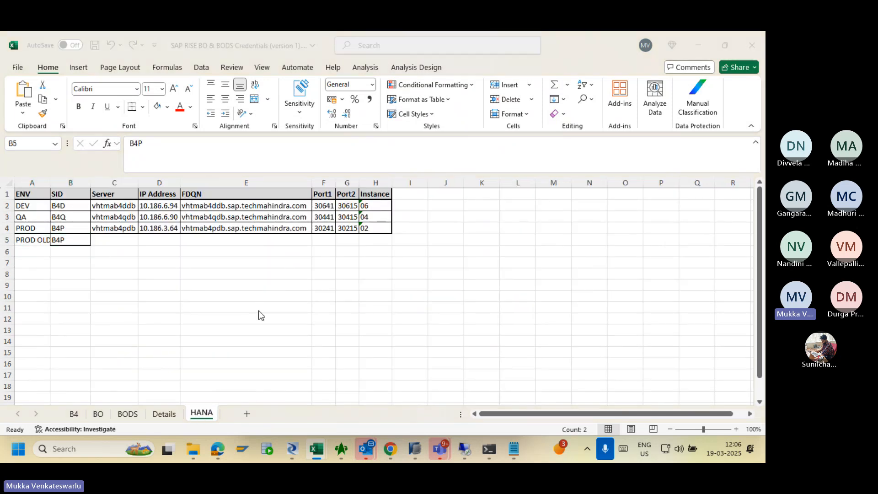
key(alt+Tab)
key(Tab)
key(Tab)
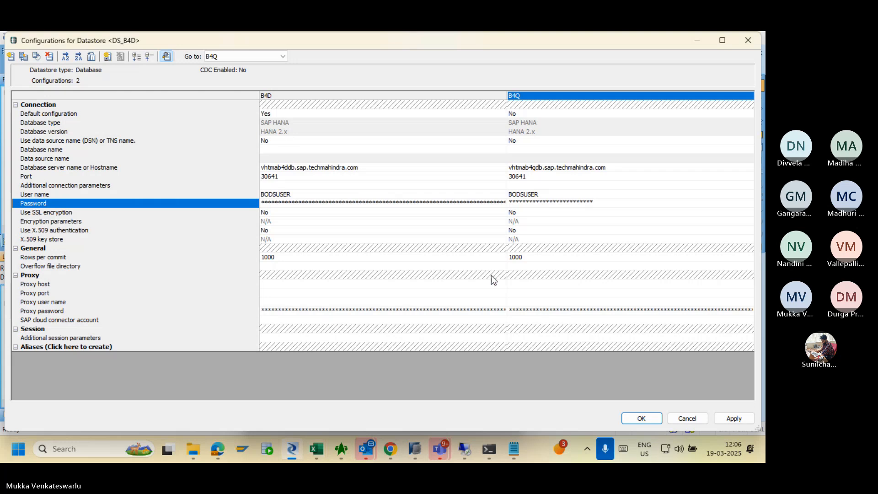
Edit the B4Q Port cell, replacing the 6 with 4 to make it 30441.
click(529, 177)
click(530, 177)
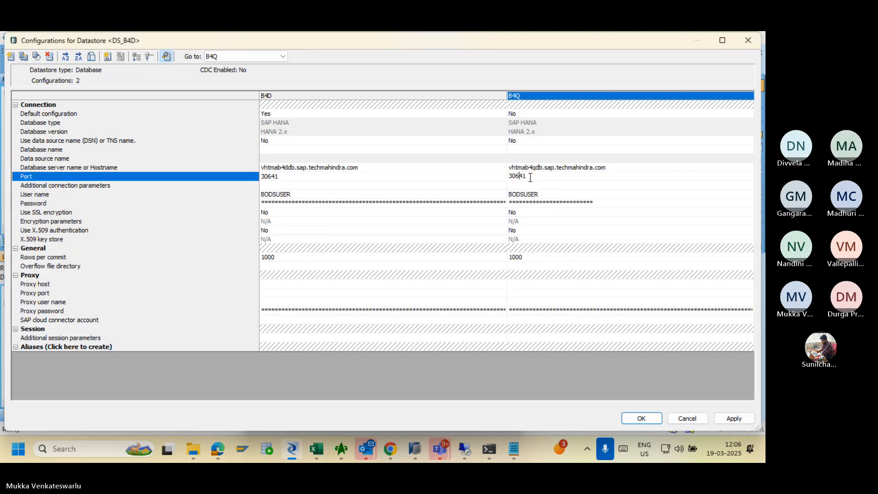
key(BackSpace)
text(4)
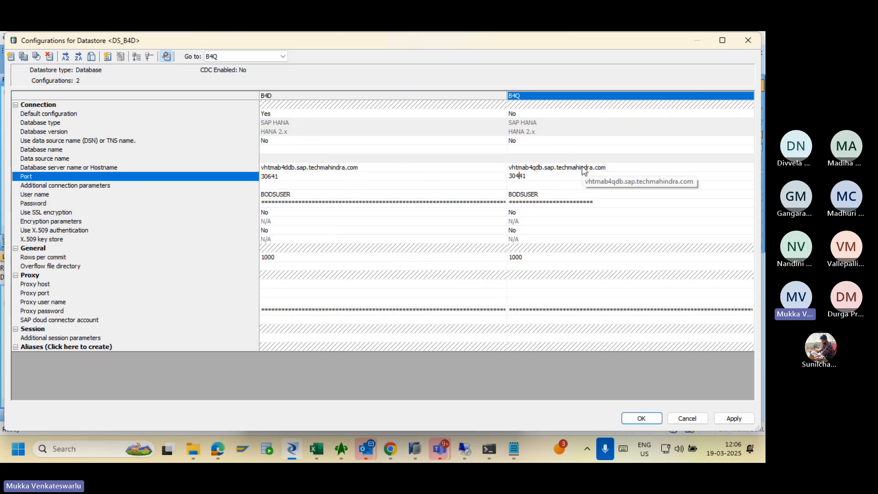
Apply and confirm both the Configurations for Datastore and Edit Datastore DS_B4D dialogs.
click(727, 418)
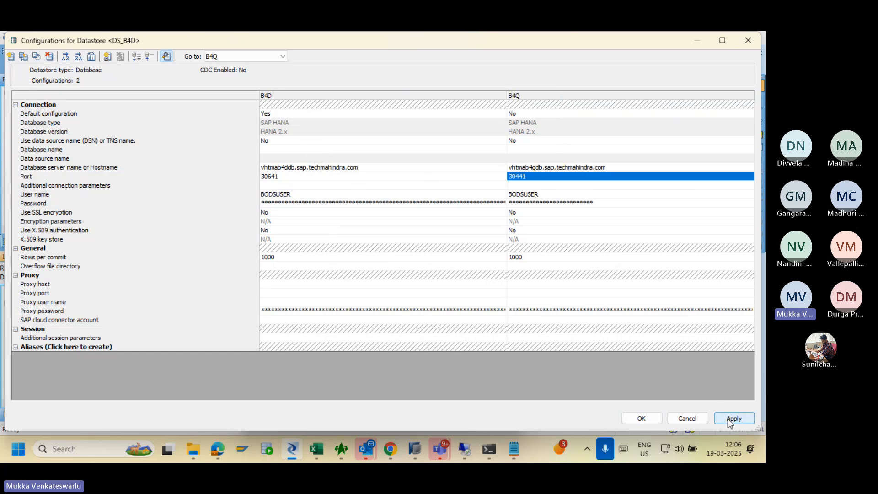
click(637, 419)
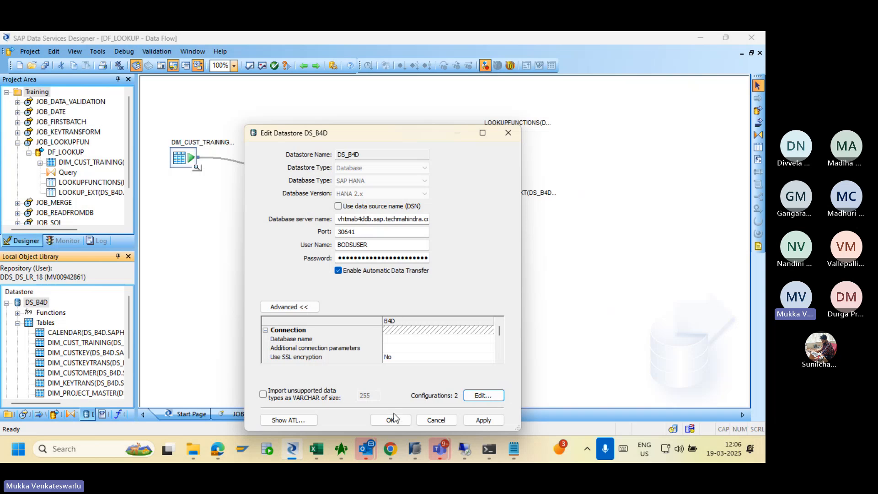
click(479, 420)
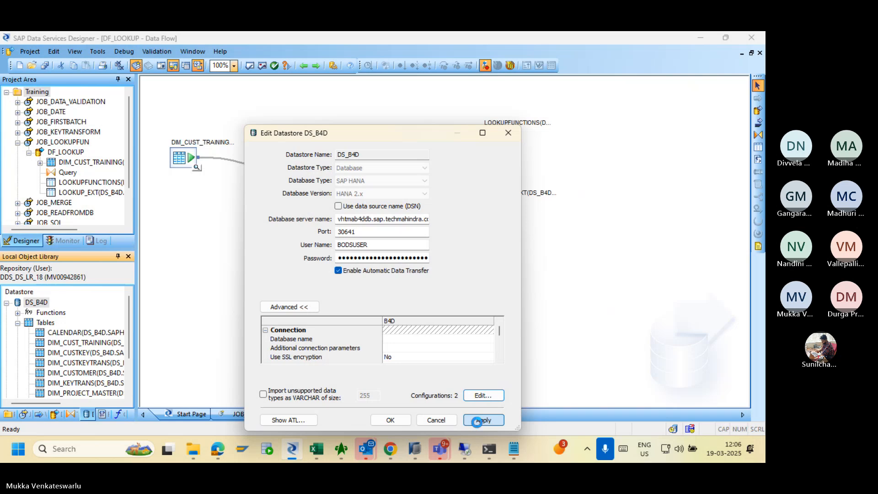
click(389, 419)
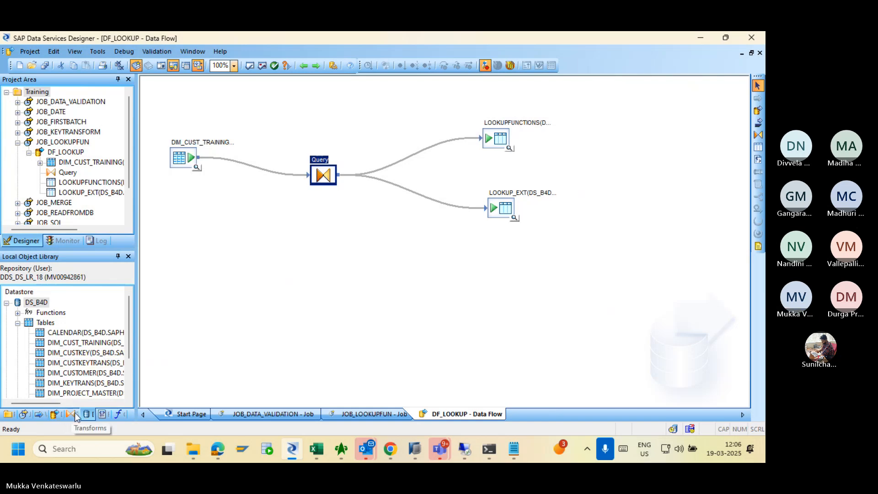
Export JOB_DATA_VALIDATION from the Local Object Library's Project tab.
click(8, 414)
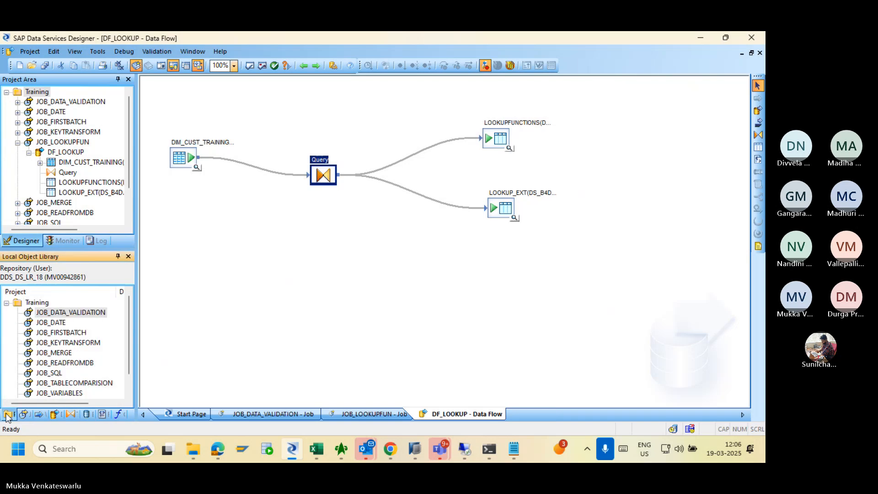
right_click(65, 315)
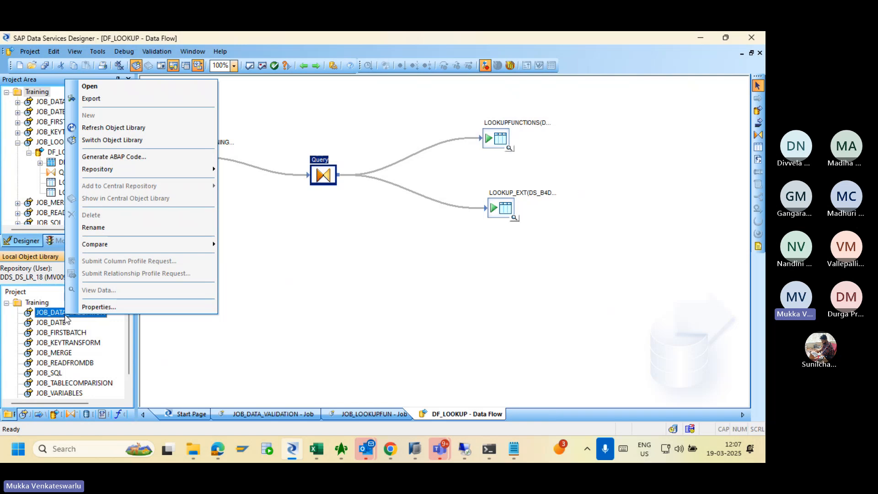
click(131, 105)
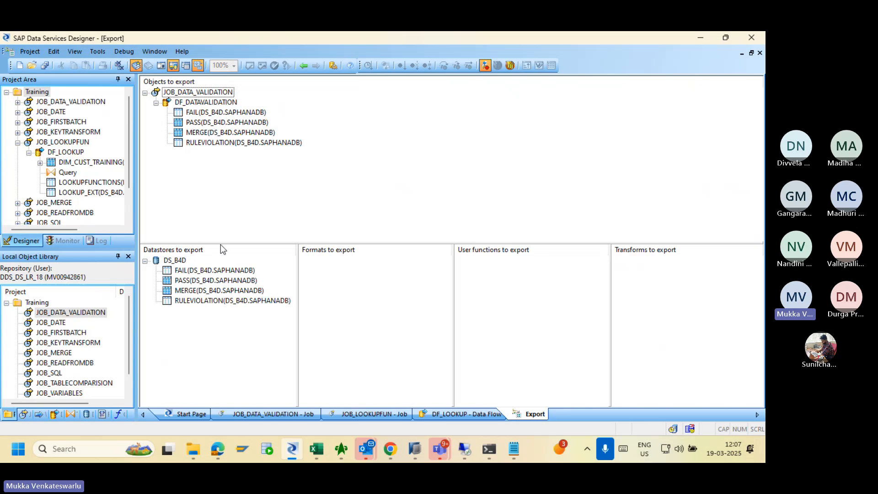
Choose Export to repository... for JOB_DATA_VALIDATION in the Export tab.
right_click(179, 93)
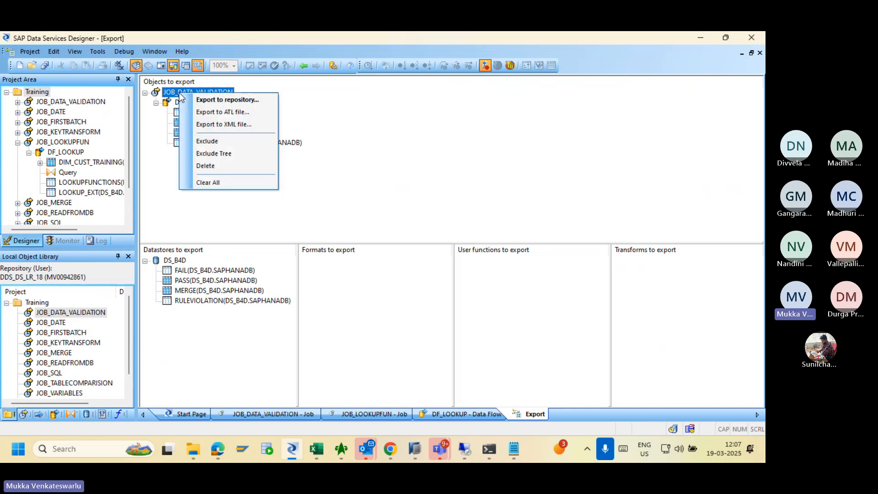
click(218, 98)
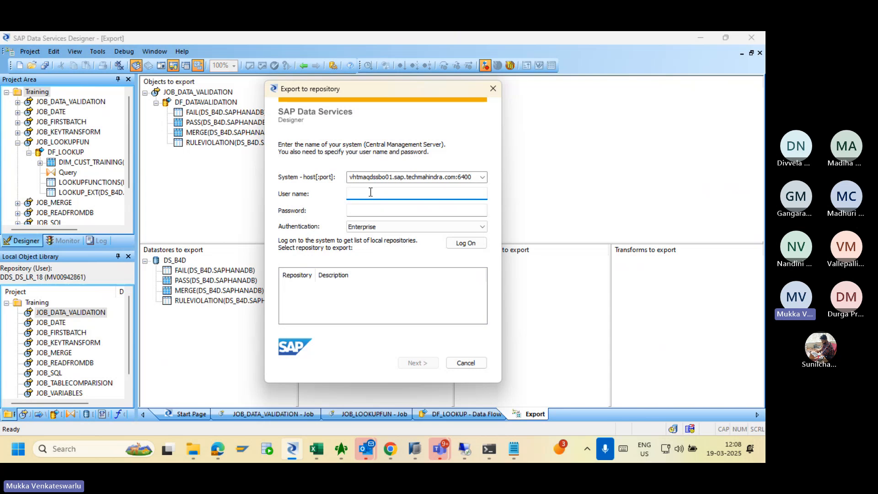
Log on to the repository server with the user name and account password.
text(MV00)
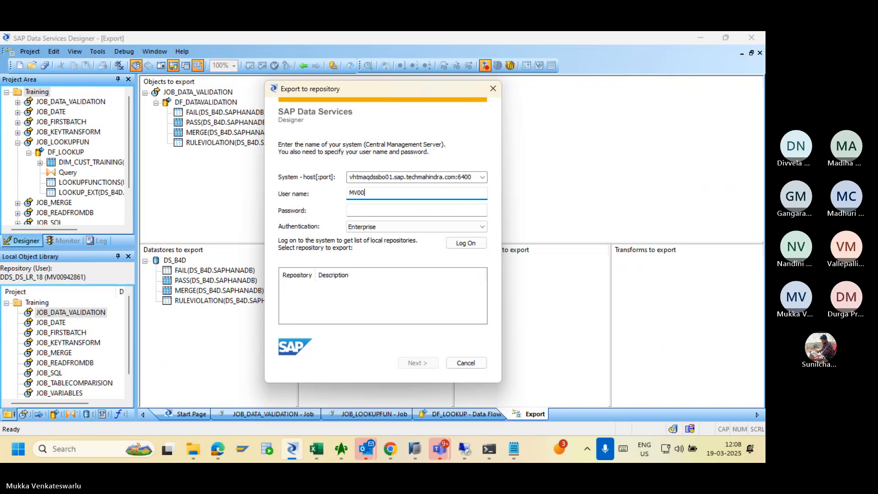
text(94)
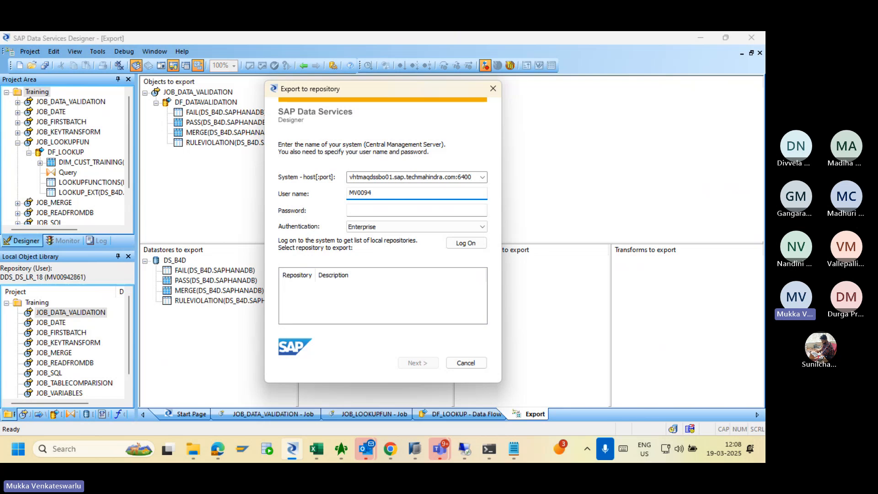
text(28)
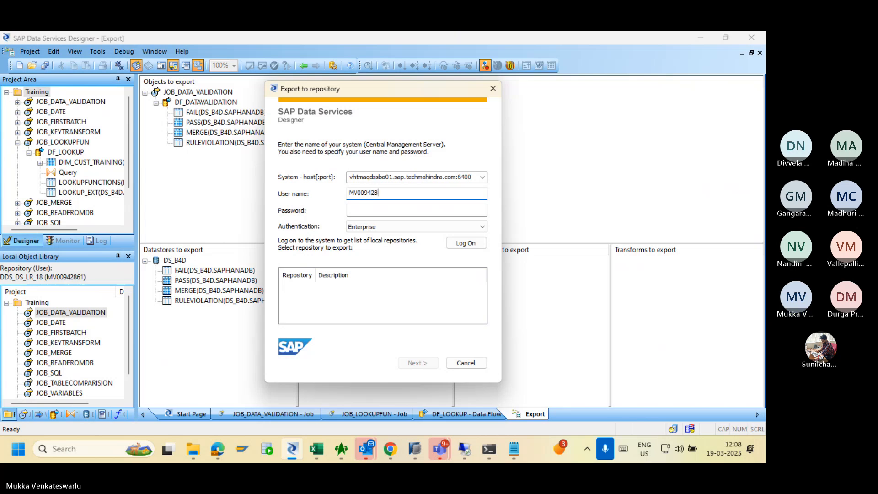
text(61)
key(Tab)
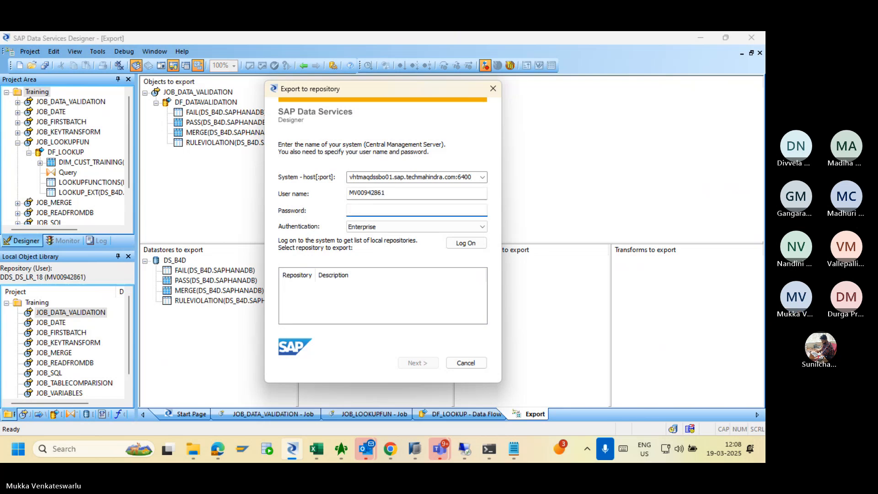
text(•••)
key(BackSpace)
key(BackSpace)
key(BackSpace)
text(••••••••••••)
key(Return)
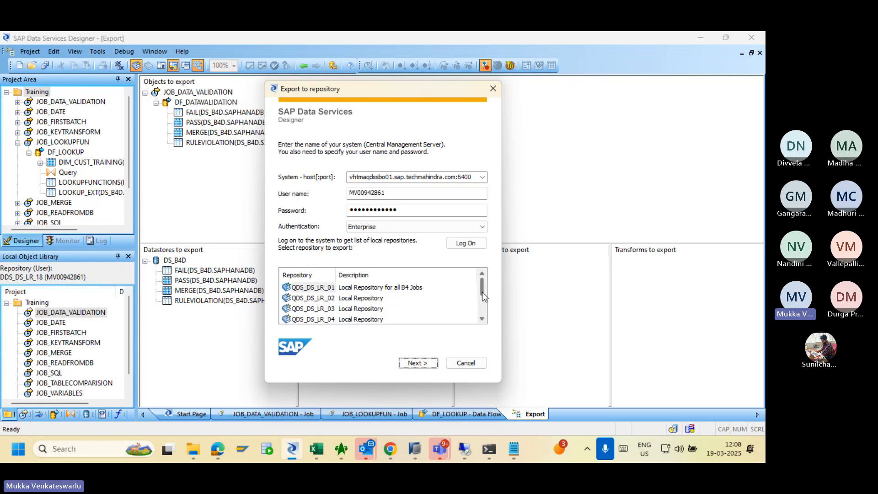
Select QDS_DS_LR_06 as the target repository and continue to the export confirmation.
drag(482, 291, 481, 310)
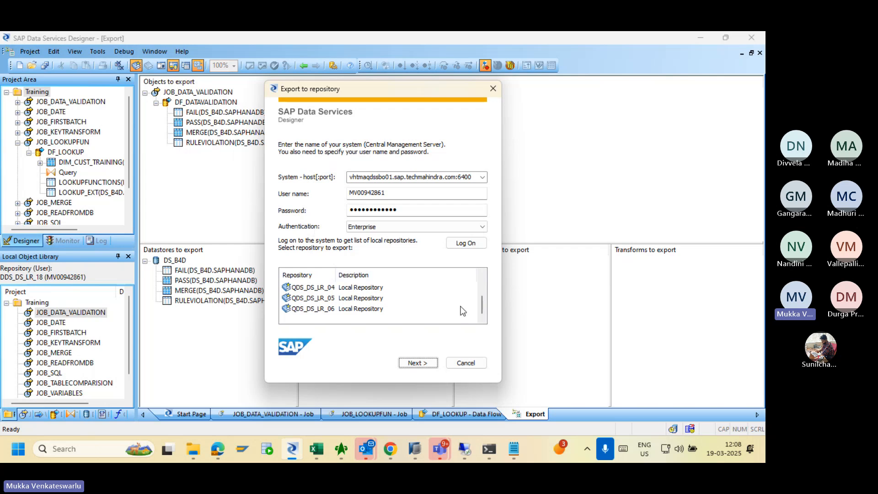
drag(481, 305, 480, 279)
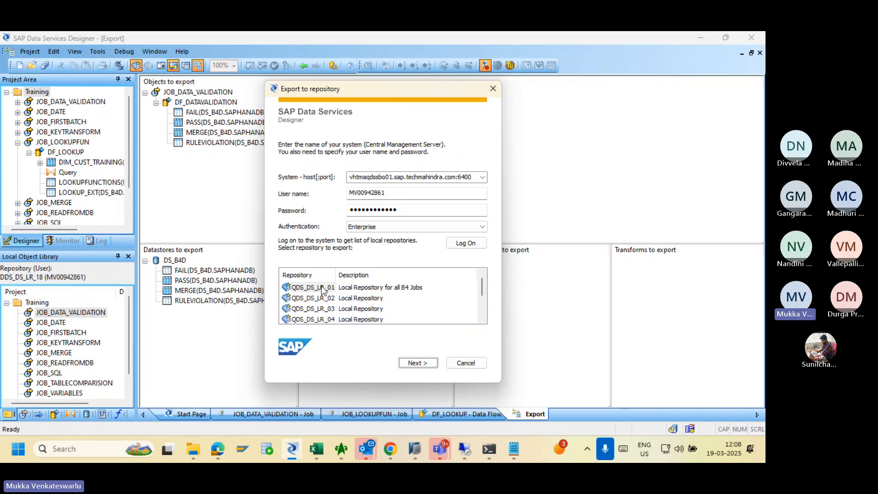
drag(482, 290, 482, 316)
click(310, 310)
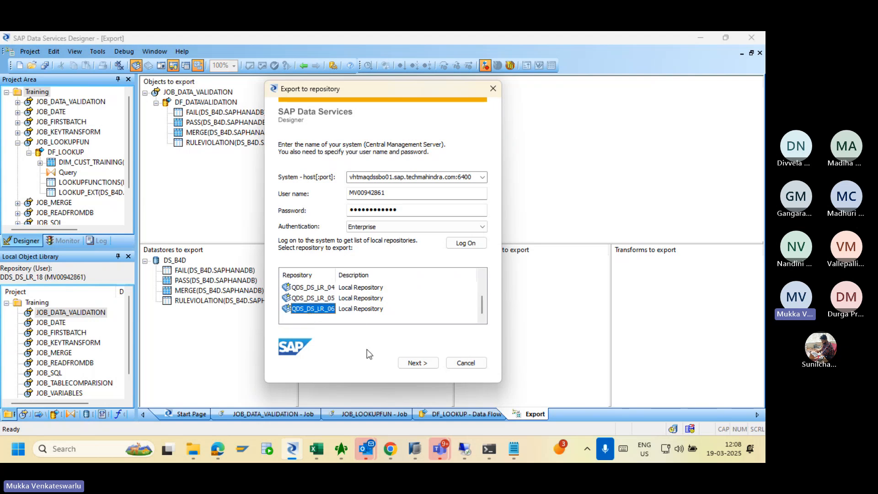
click(413, 363)
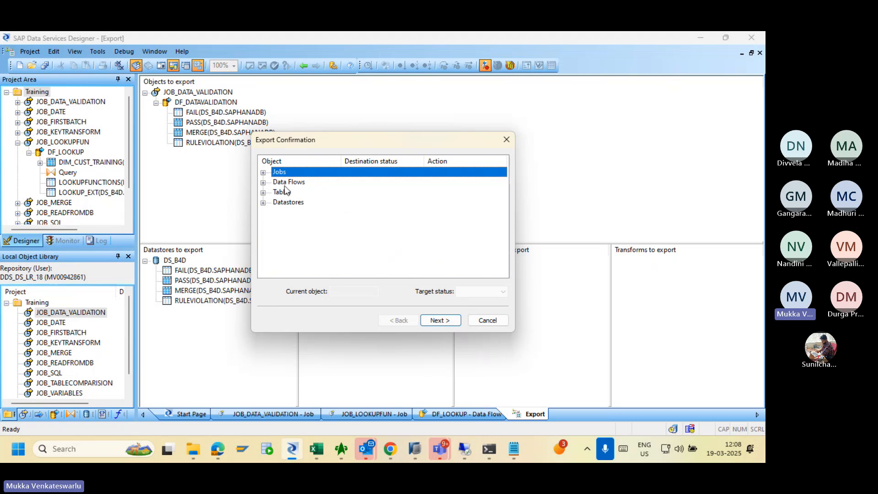
Expand Jobs and keep JOB_DATA_VALIDATION's target status as create.
click(263, 173)
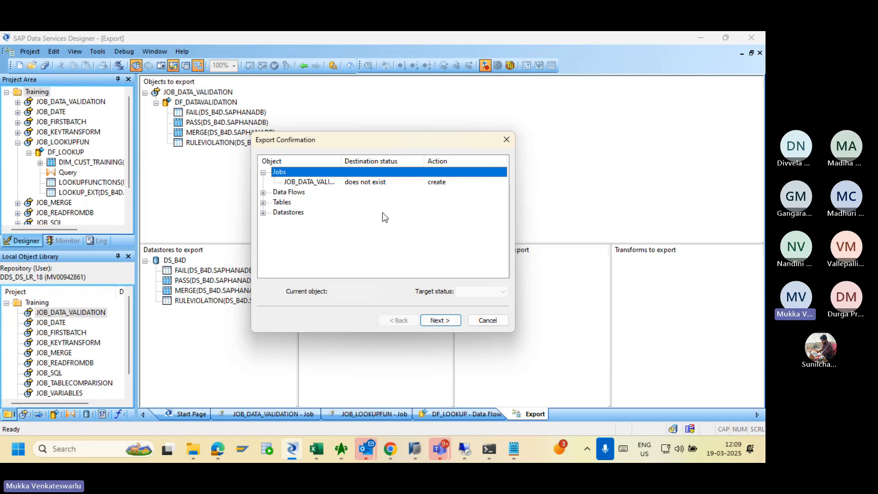
click(302, 183)
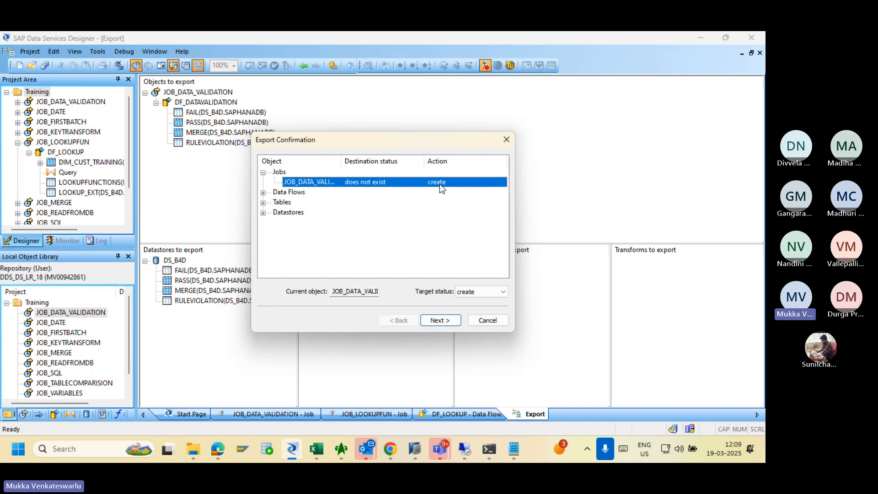
click(503, 291)
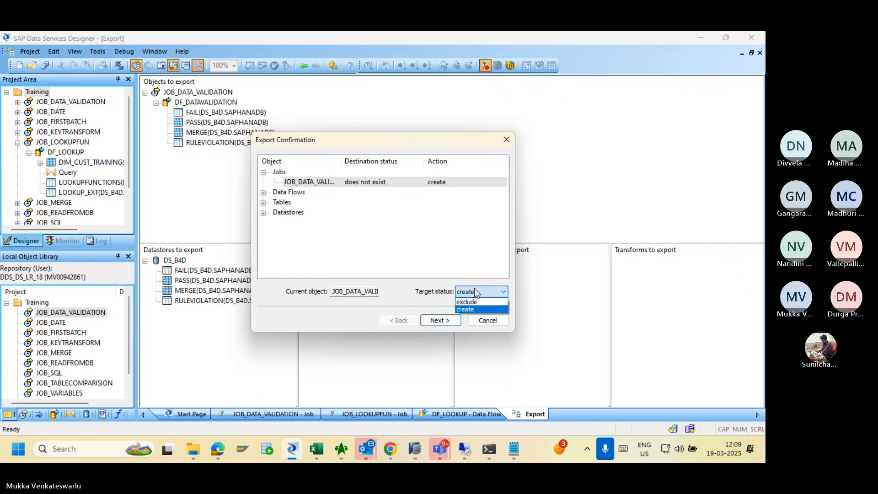
click(417, 229)
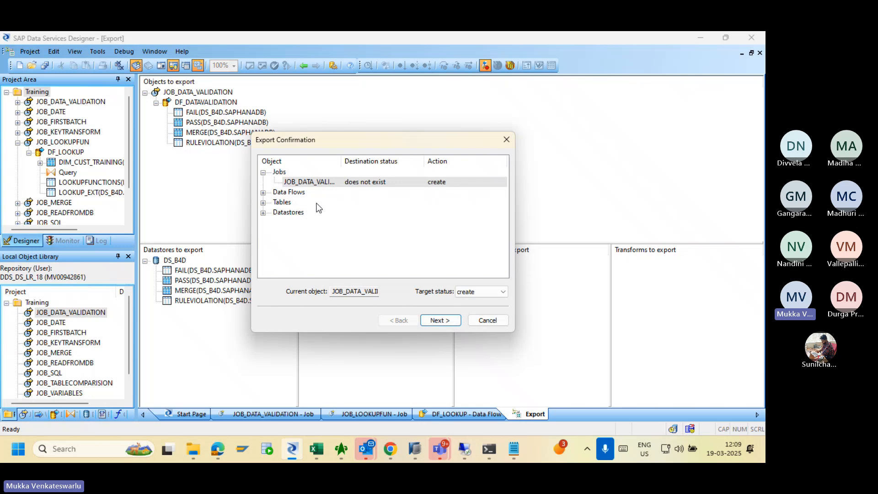
Expand Data Flows, Tables and Datastores, keep DS_B4D as create, and continue to datastore export options.
click(263, 192)
click(263, 213)
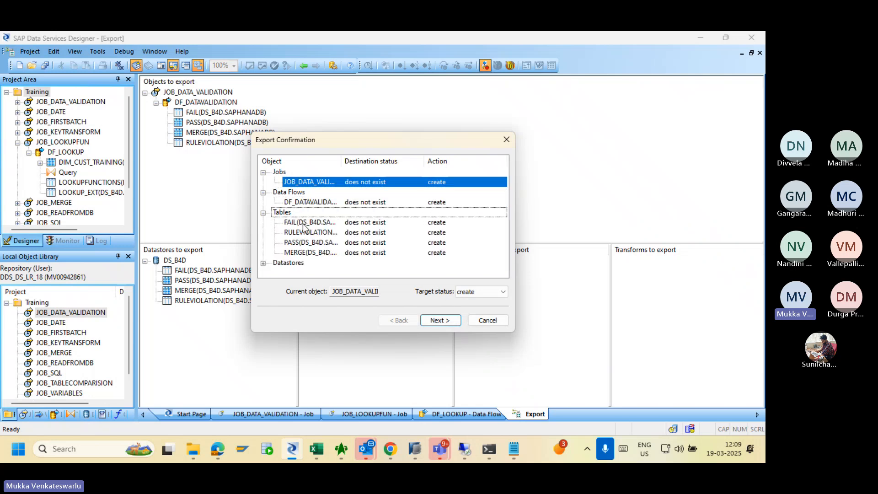
click(263, 263)
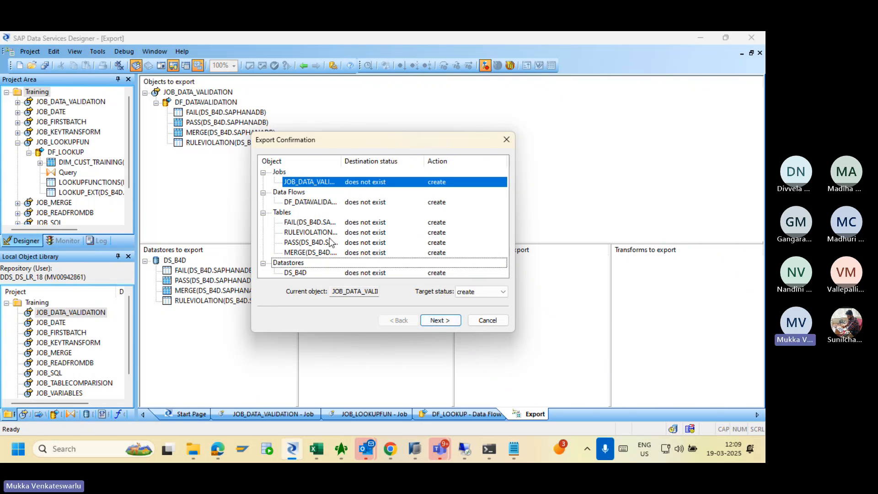
click(373, 273)
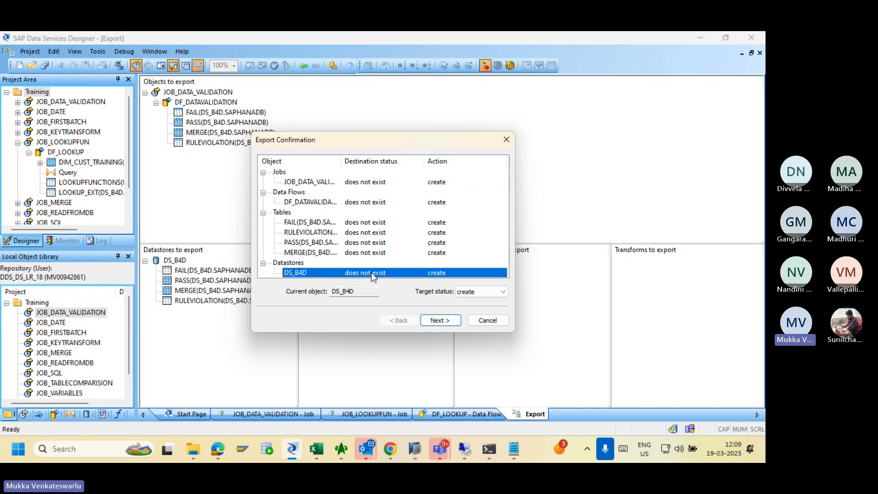
click(476, 294)
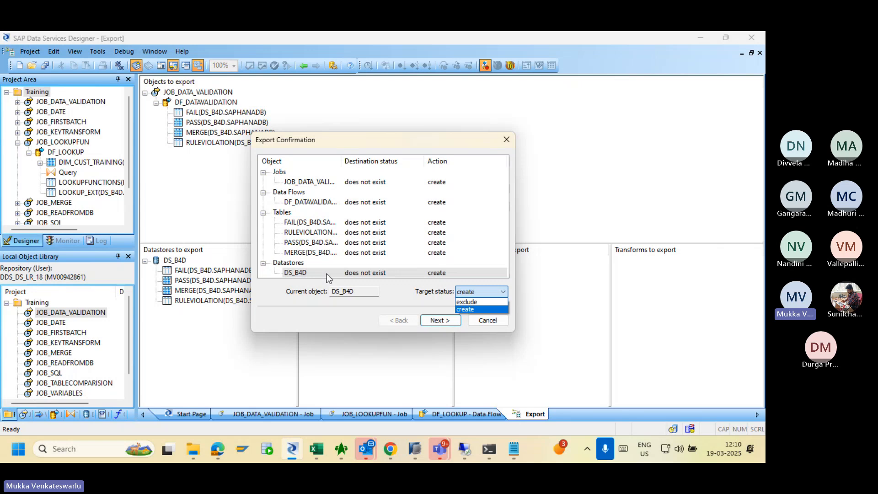
key(Up)
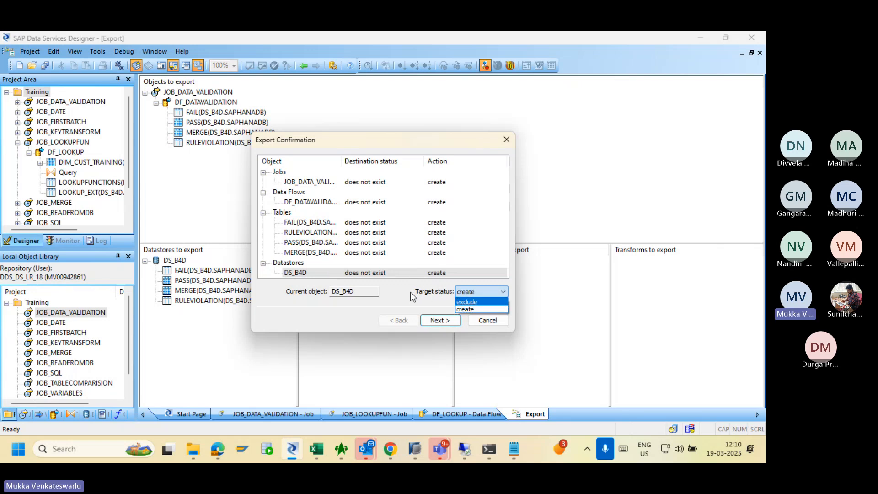
click(432, 300)
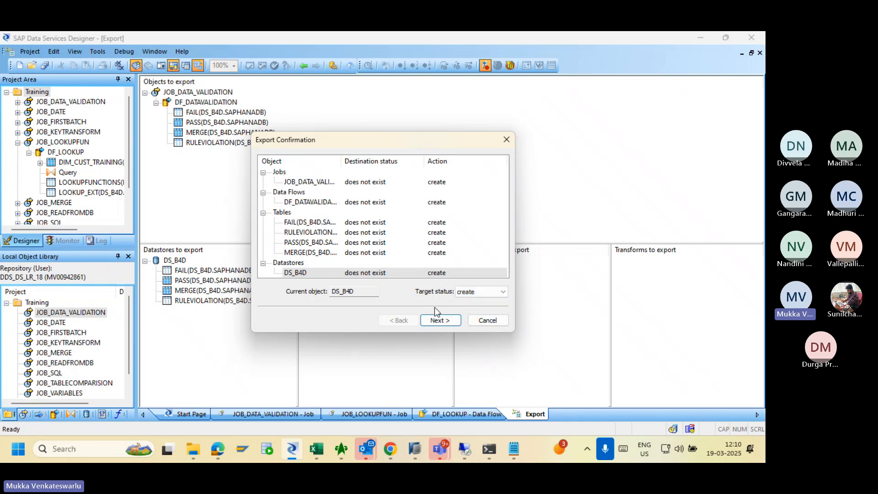
click(437, 320)
click(263, 173)
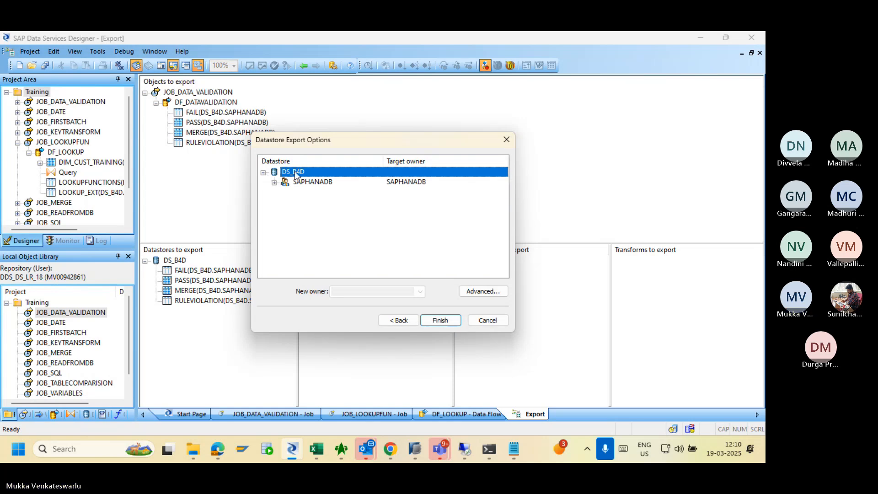
Open DS_B4D's export settings and its Advanced configurations editor for B4D and B4Q.
click(473, 289)
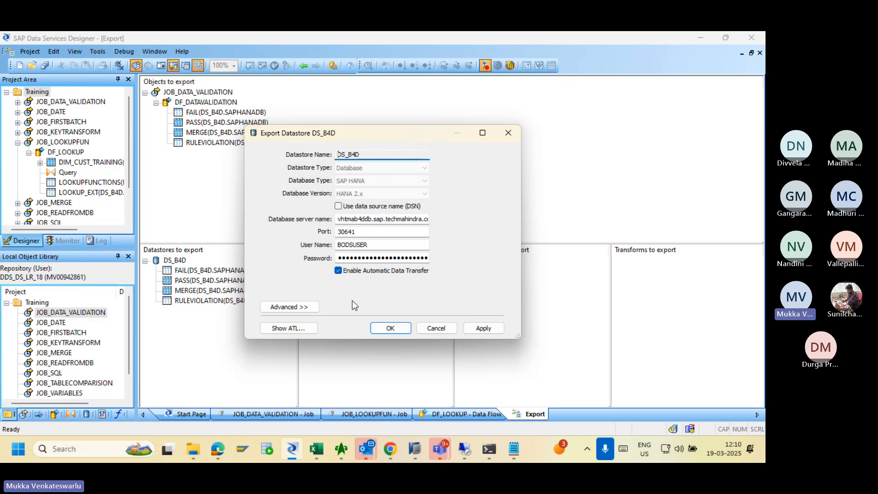
click(293, 306)
click(471, 396)
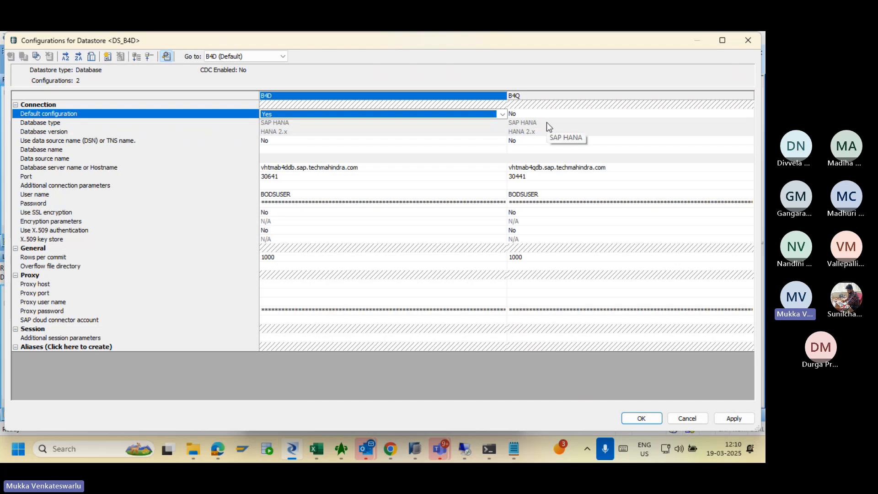
Set B4Q's Default configuration to Yes for DS_B4D, apply it, and confirm with OK.
click(557, 113)
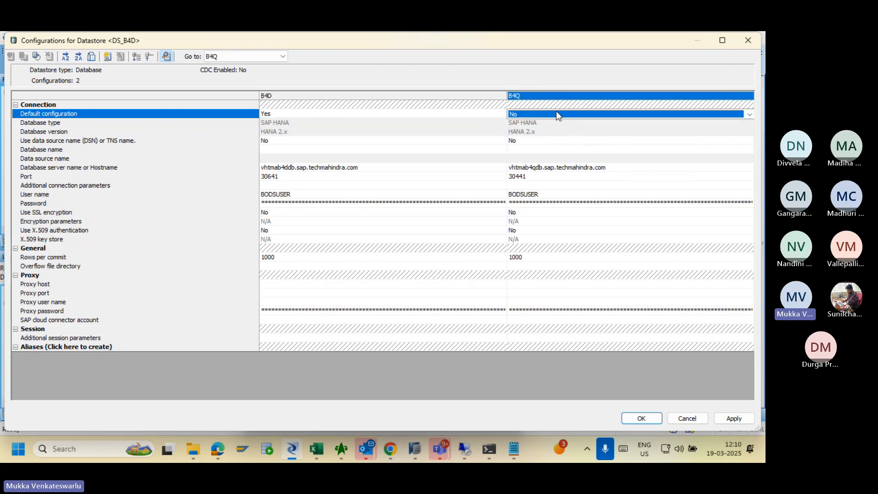
click(748, 114)
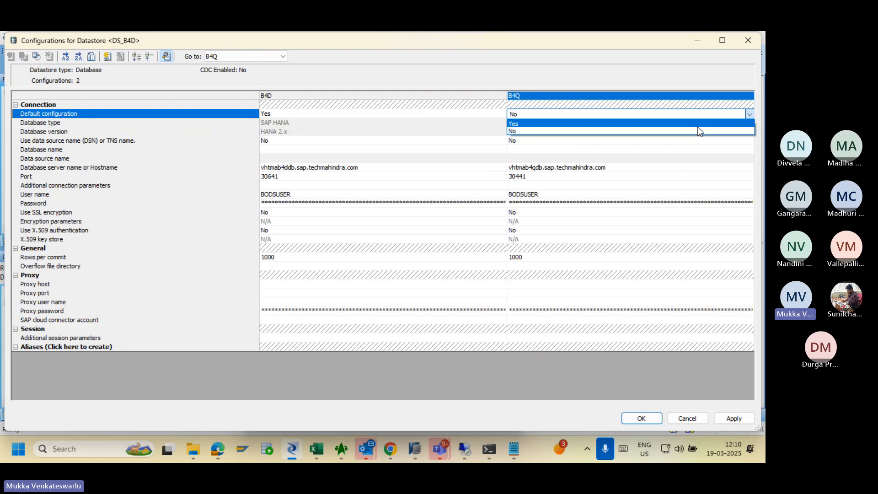
click(695, 130)
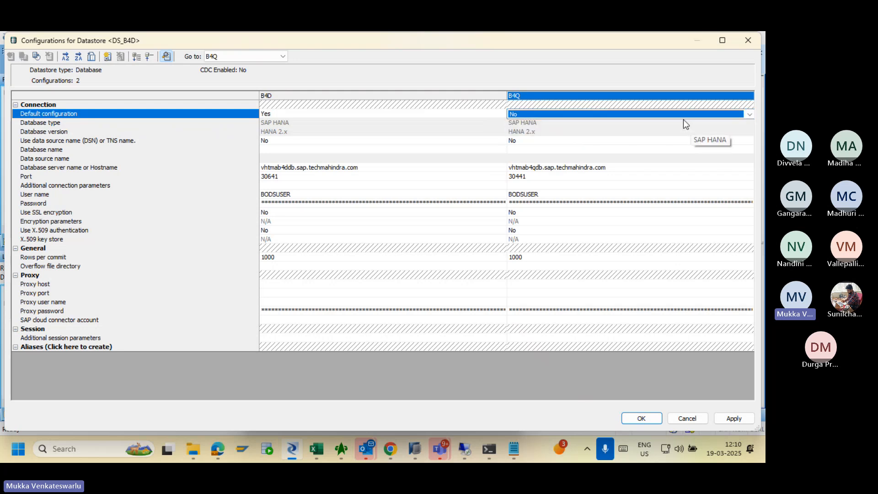
click(676, 114)
click(657, 124)
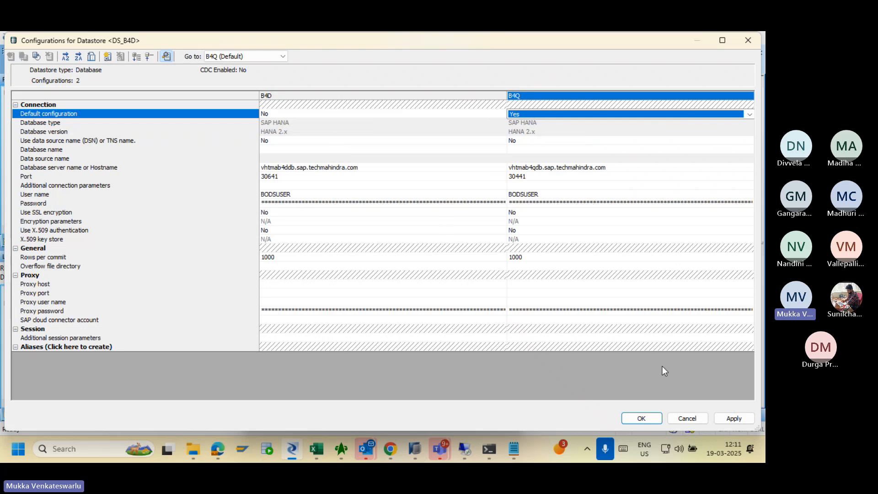
click(732, 418)
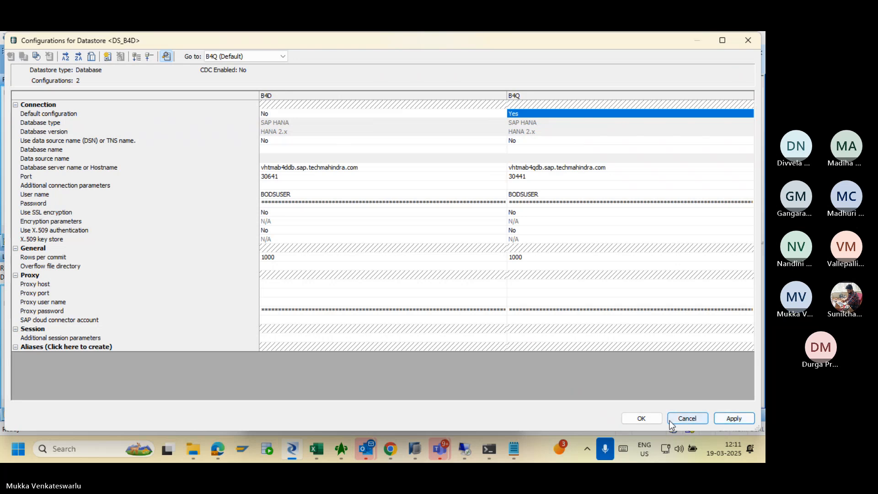
click(641, 418)
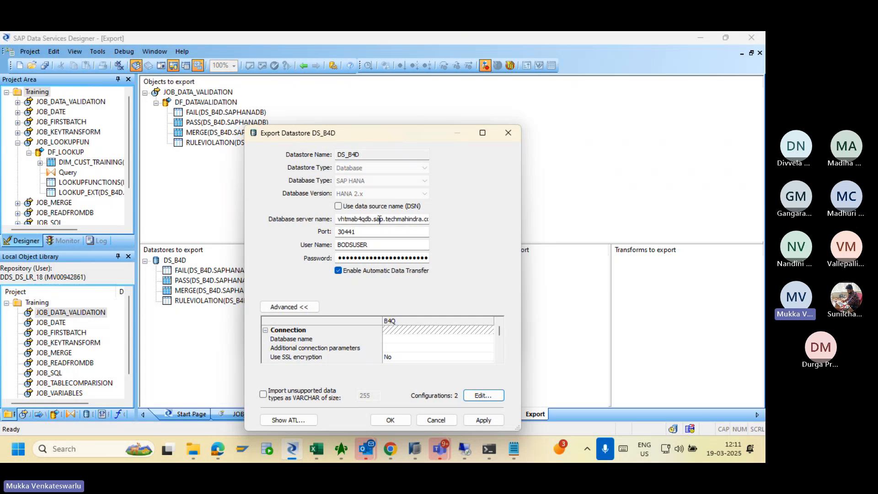
Accept the B4Q settings for DS_B4D and finish the export.
click(395, 418)
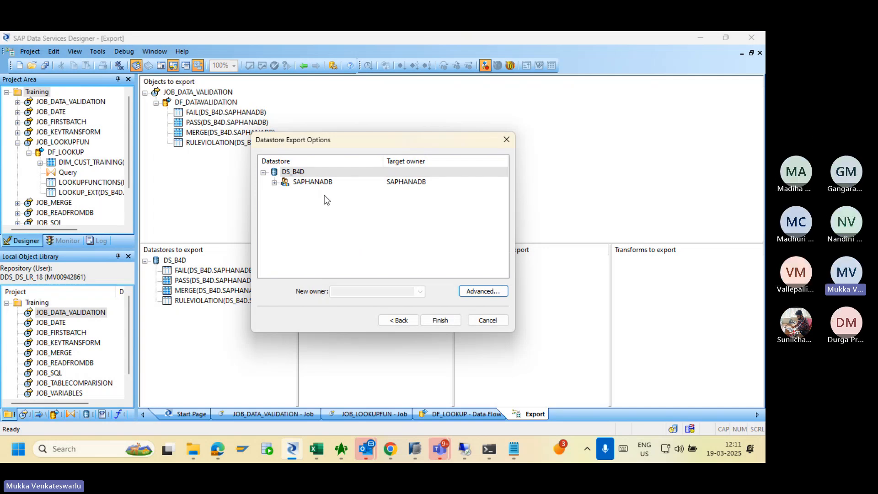
click(438, 322)
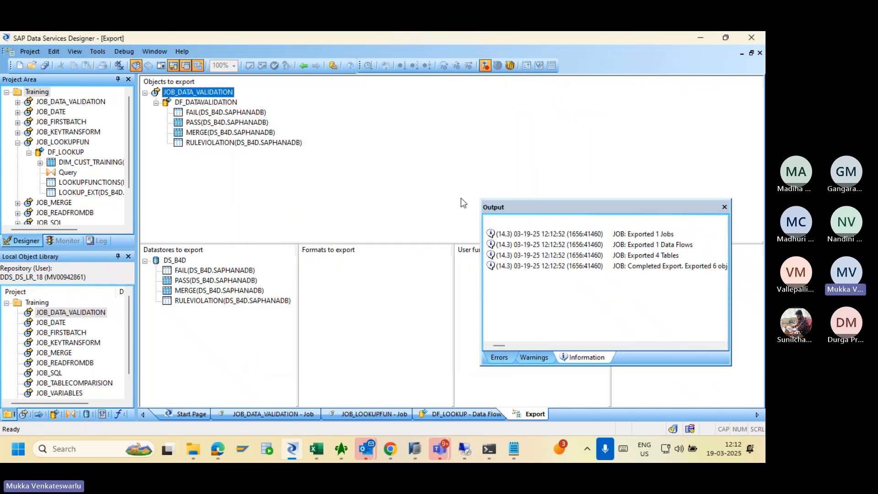
Review the export Output log reporting 1 job, 1 data flow and 4 tables, then close it.
drag(497, 209, 228, 127)
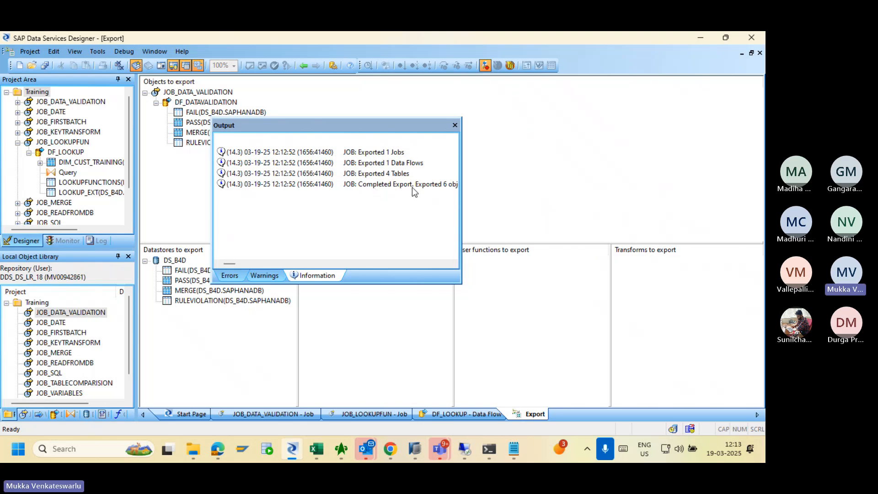
click(454, 125)
Switch object library and correct the system host name's last letter to 's' to log on.
right_click(75, 298)
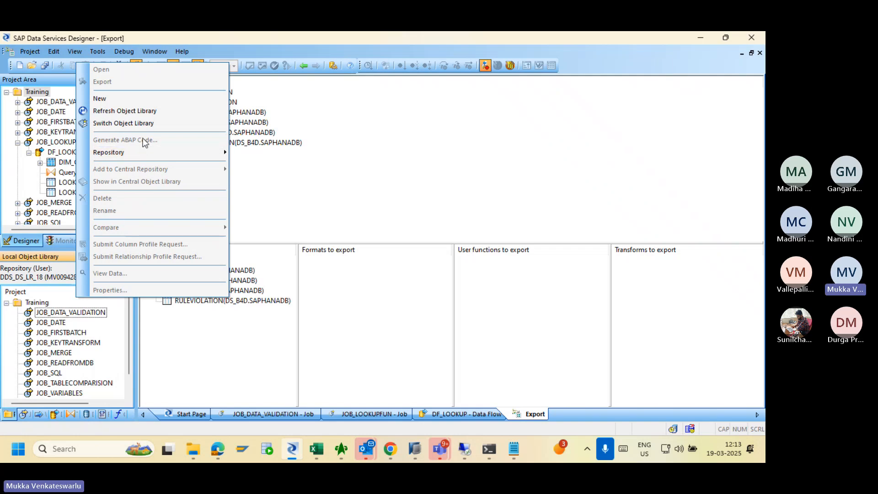
click(124, 123)
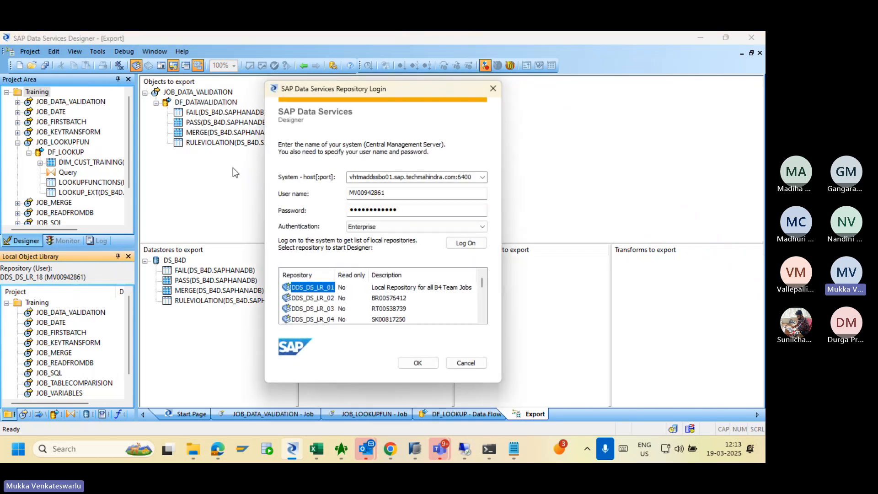
click(371, 177)
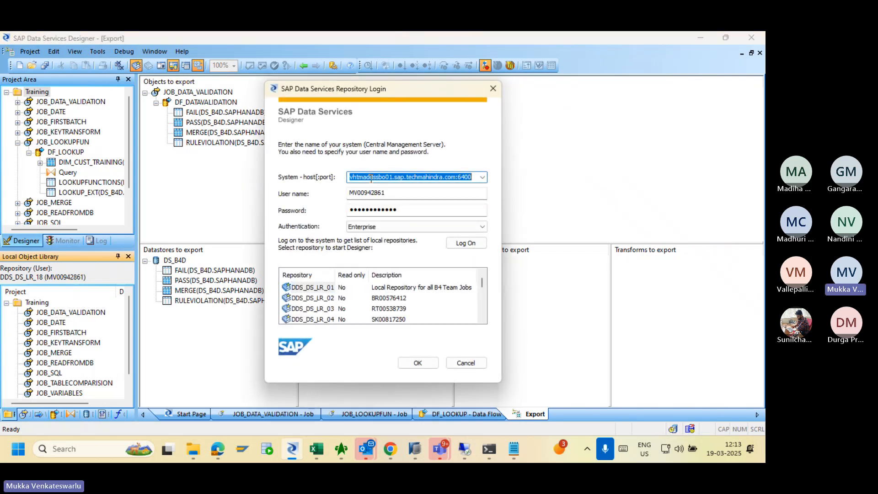
click(371, 177)
key(BackSpace)
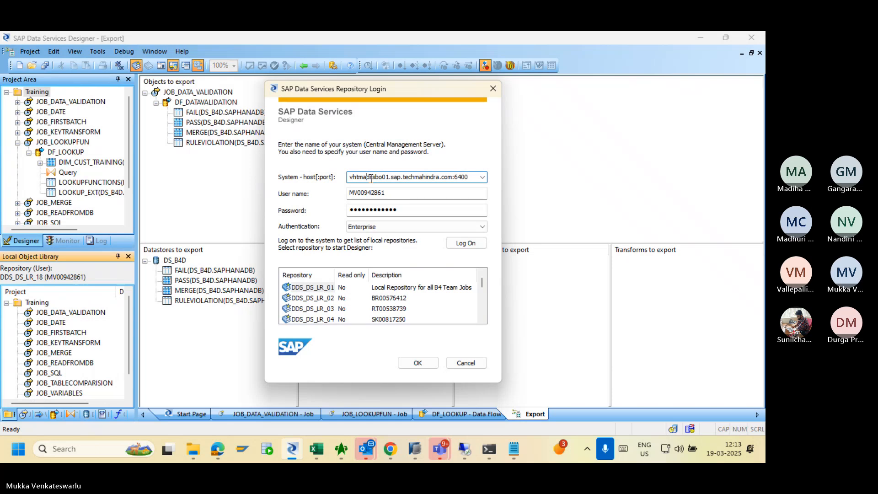
text(s)
click(464, 243)
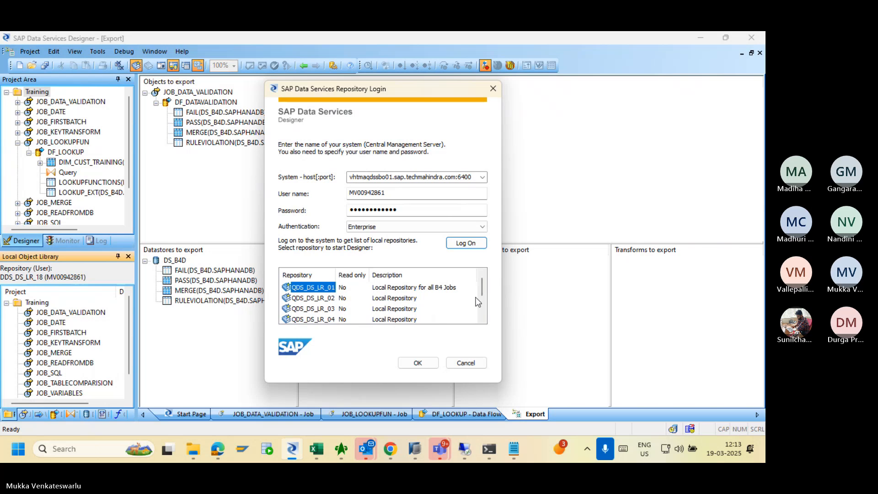
Select the QDS_DS_LR_06 repository and log on to it.
drag(482, 291, 481, 326)
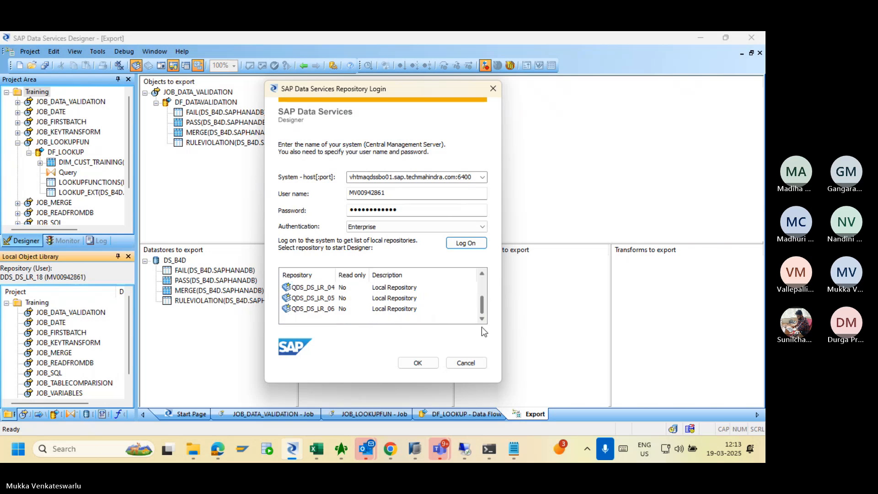
click(330, 309)
click(414, 362)
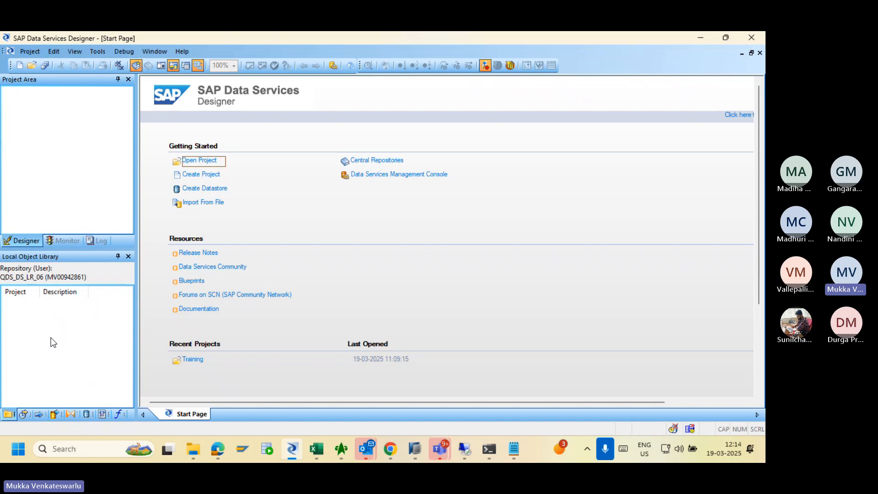
Find JOB_DATA_VALIDATION under Jobs and DF_DATAVALIDATION under Data Flows, then return to Projects.
click(24, 414)
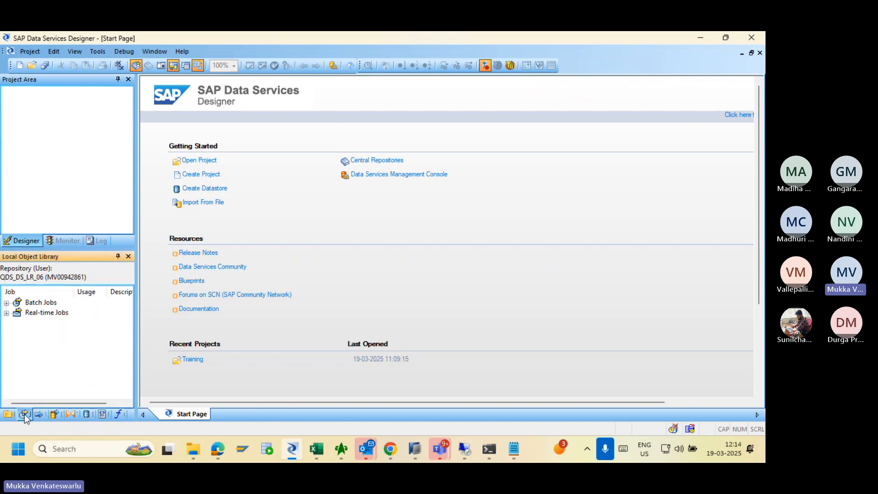
click(7, 303)
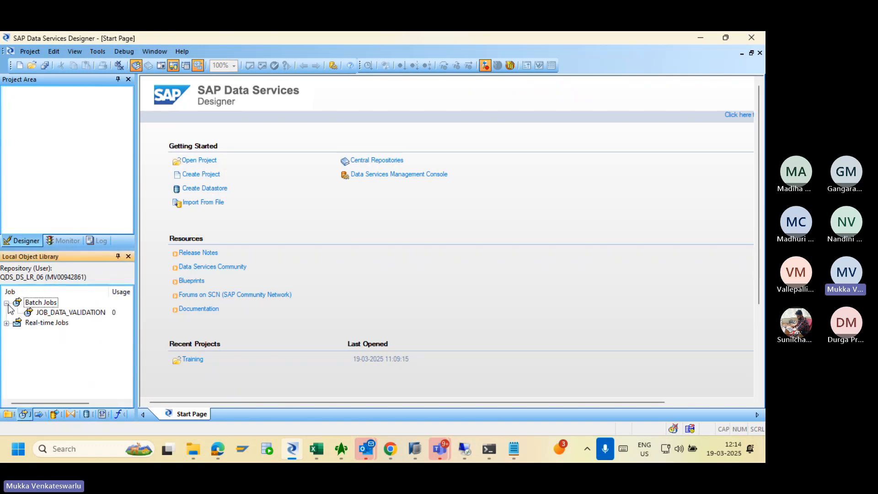
click(71, 313)
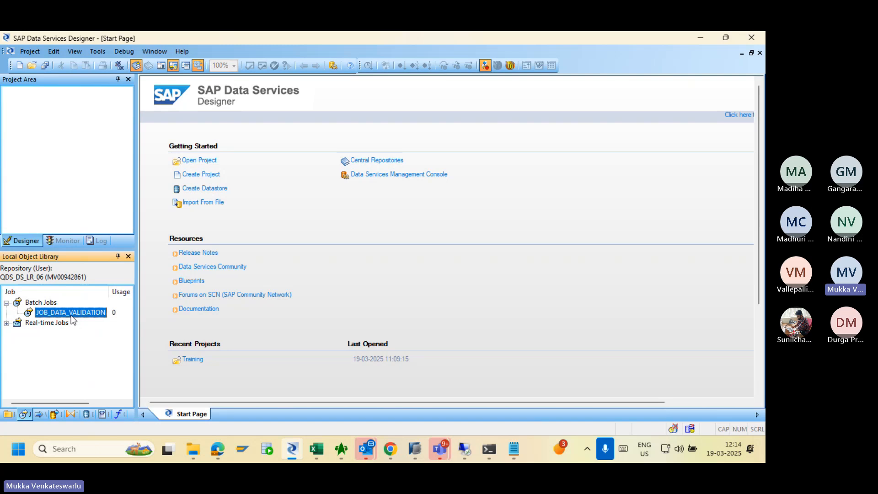
click(40, 414)
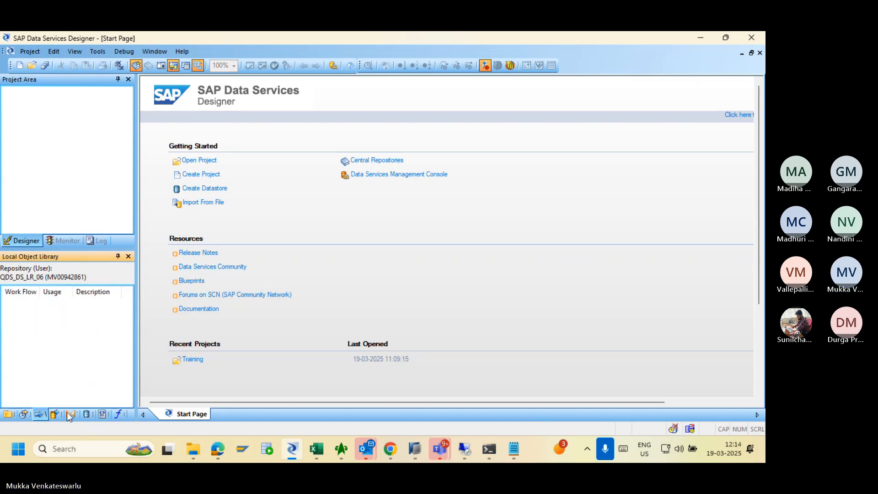
click(55, 414)
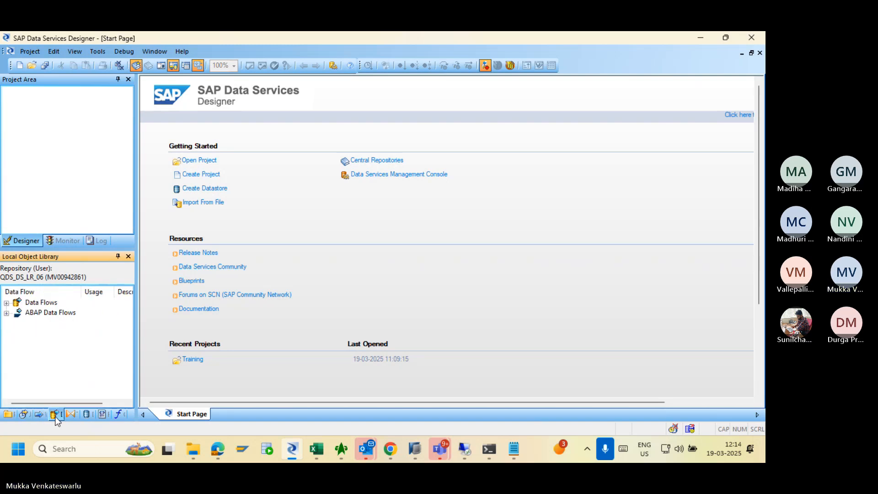
click(7, 303)
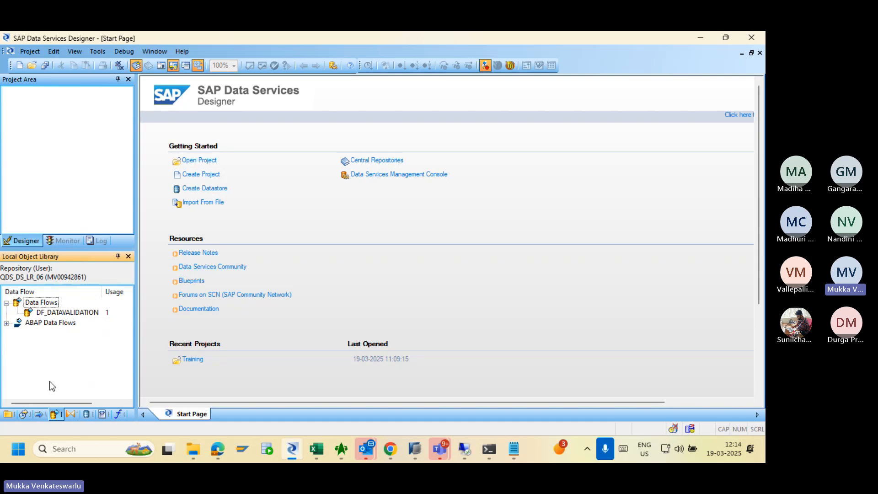
click(23, 414)
click(7, 414)
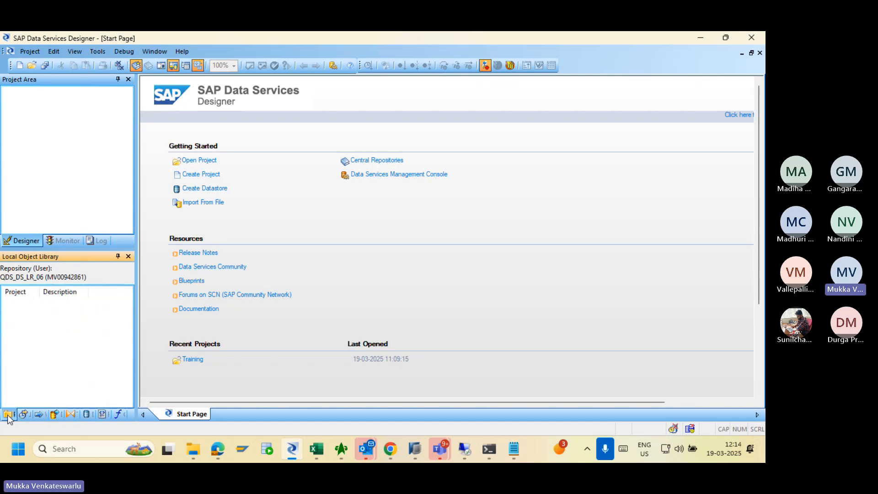
Create a new project named Training.
right_click(69, 319)
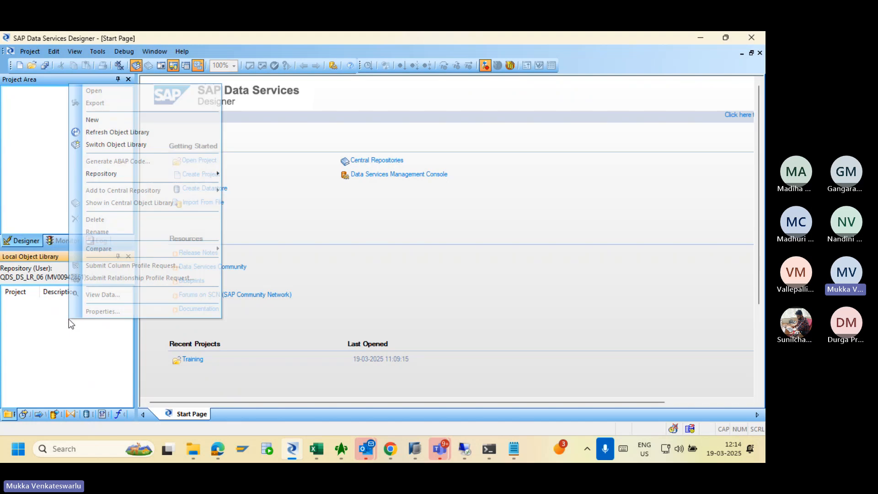
click(19, 68)
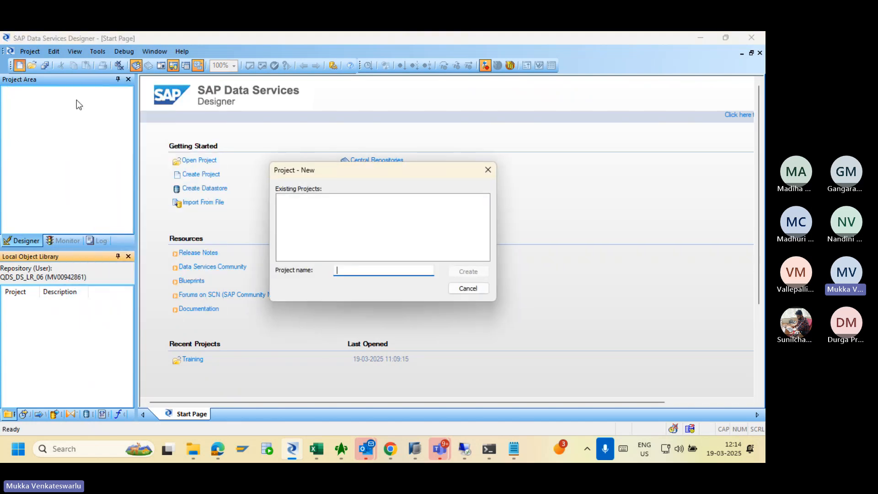
text(Training)
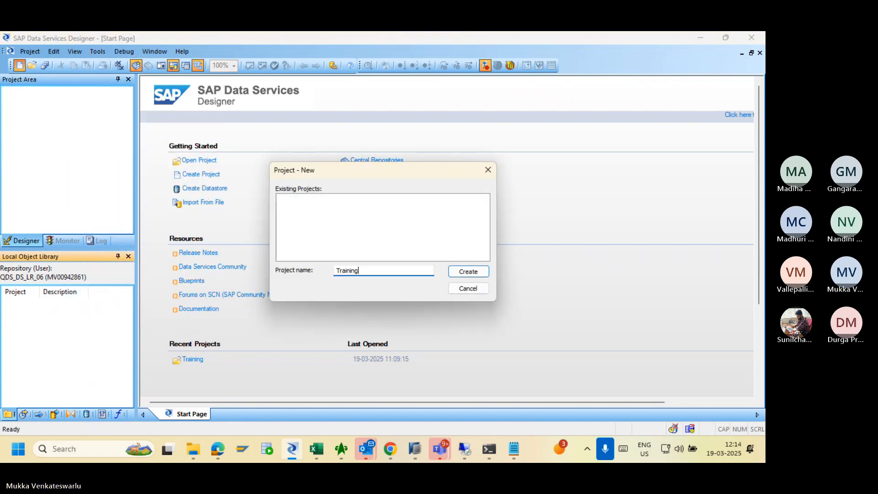
key(Return)
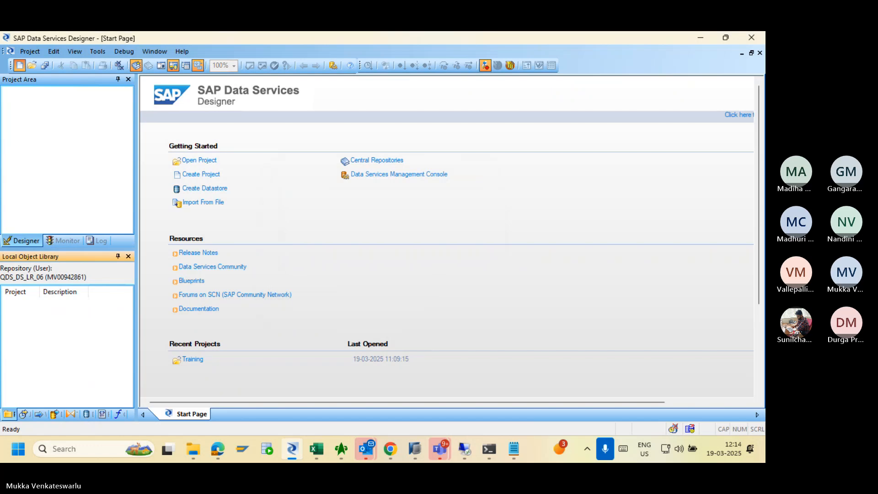
Add JOB_DATA_VALIDATION to the Training project and open its DF_DATAVALIDATION dataflow.
click(24, 414)
drag(69, 313, 44, 93)
click(49, 102)
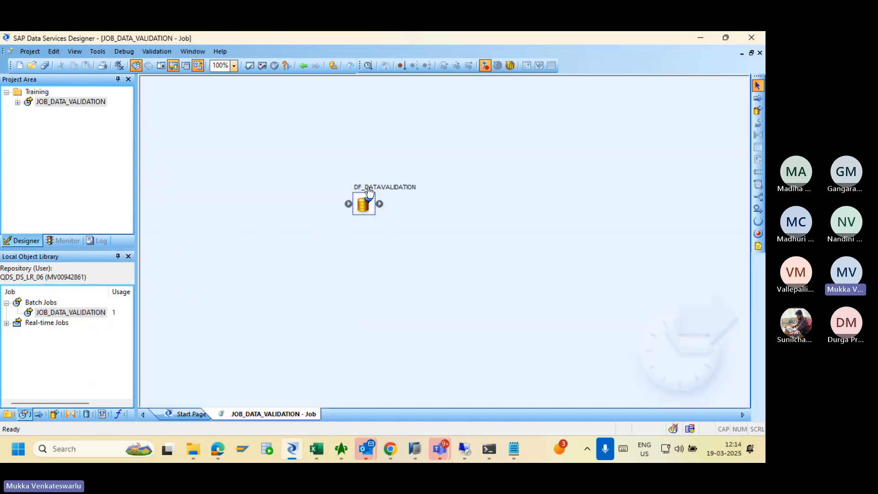
double_click(369, 192)
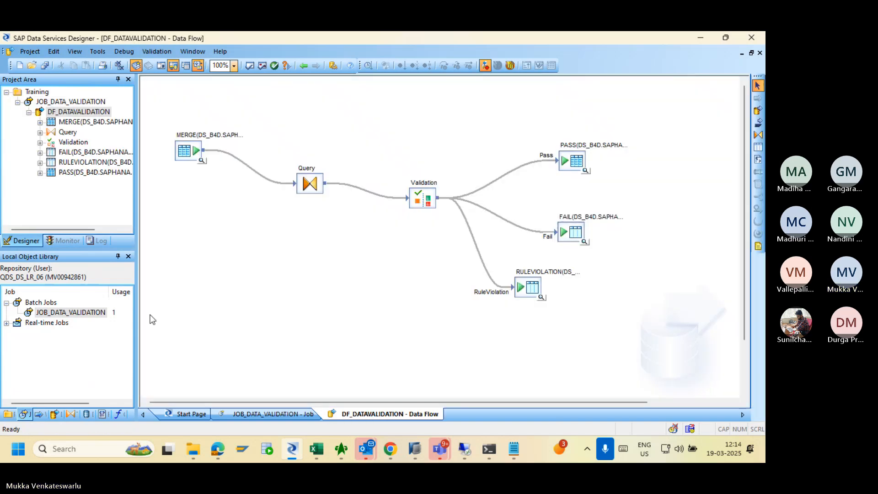
Expand DS_B4D, view its B4D and B4Q configurations in Edit > Advanced, then cancel both dialogs.
click(86, 414)
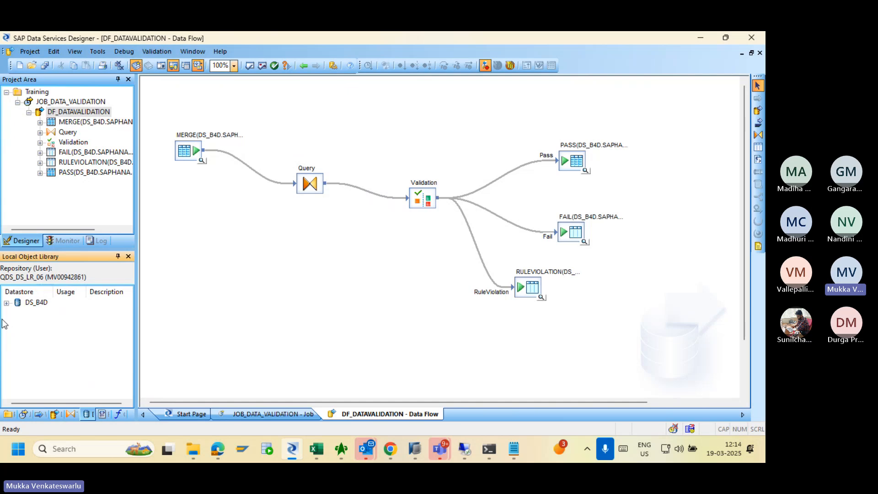
click(6, 302)
right_click(39, 304)
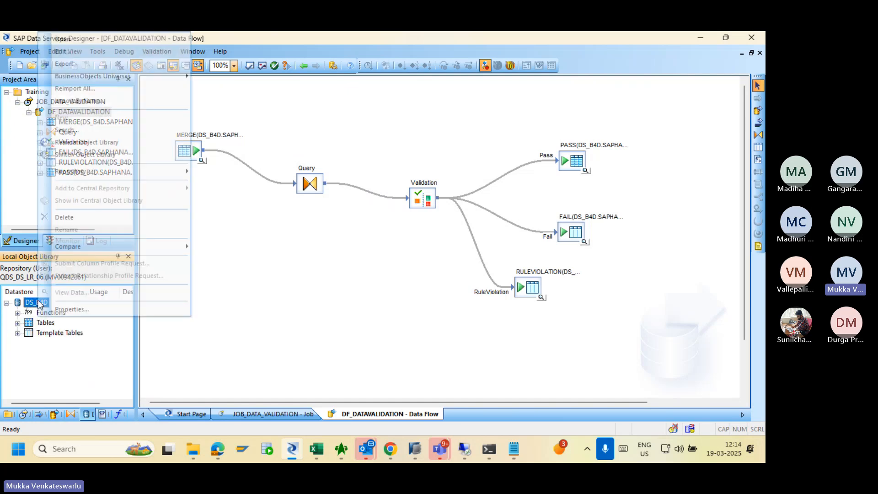
click(101, 56)
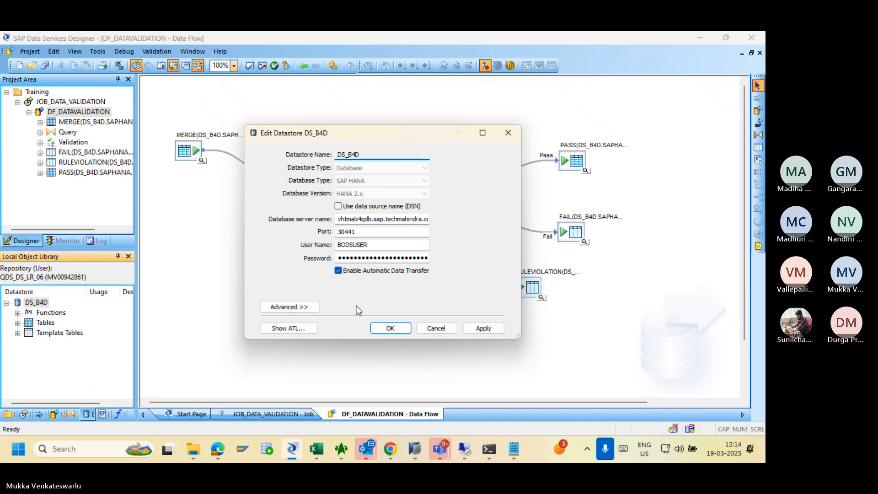
click(293, 306)
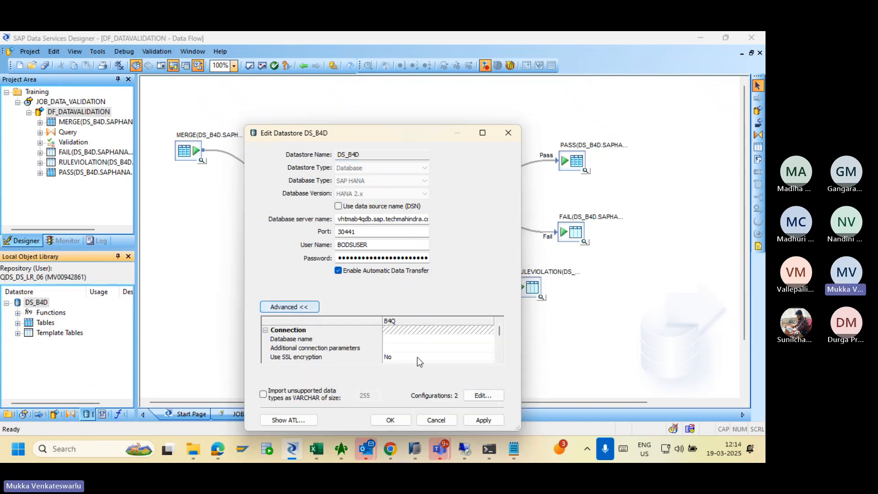
click(483, 395)
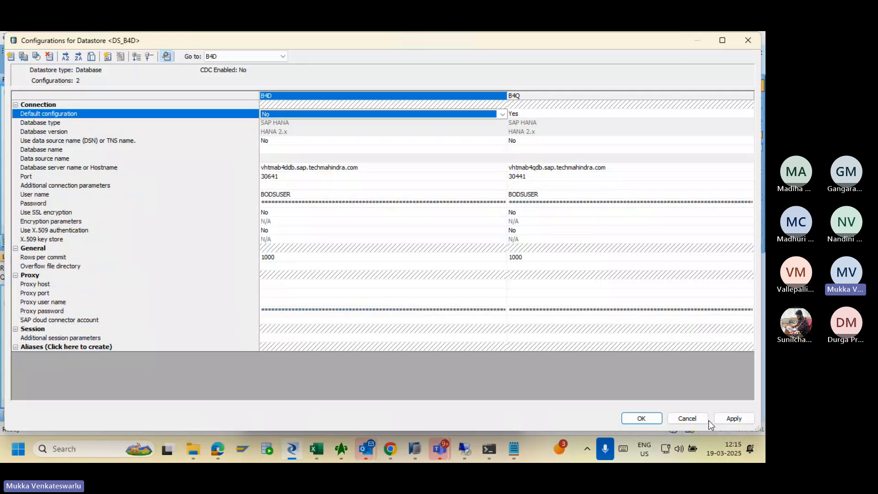
click(694, 418)
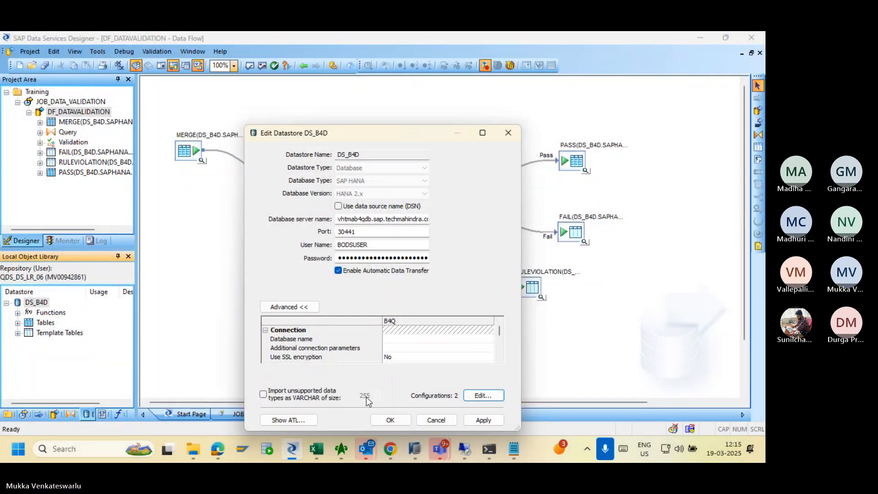
click(435, 420)
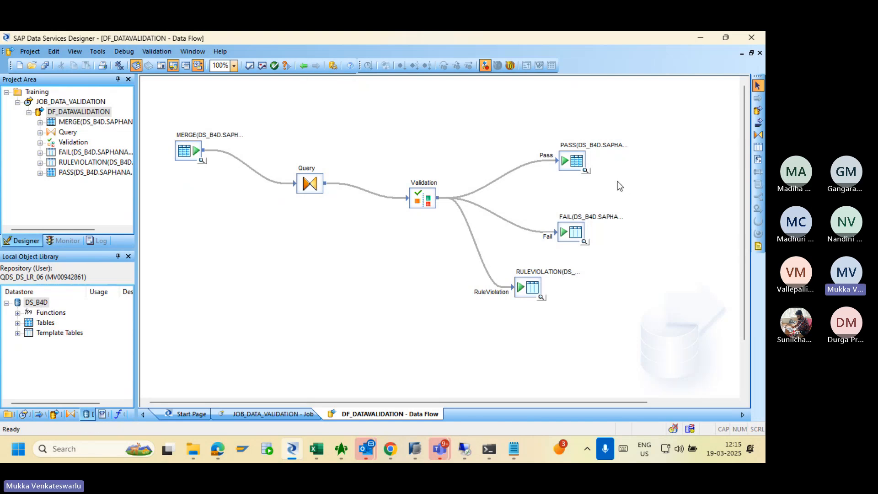
click(584, 170)
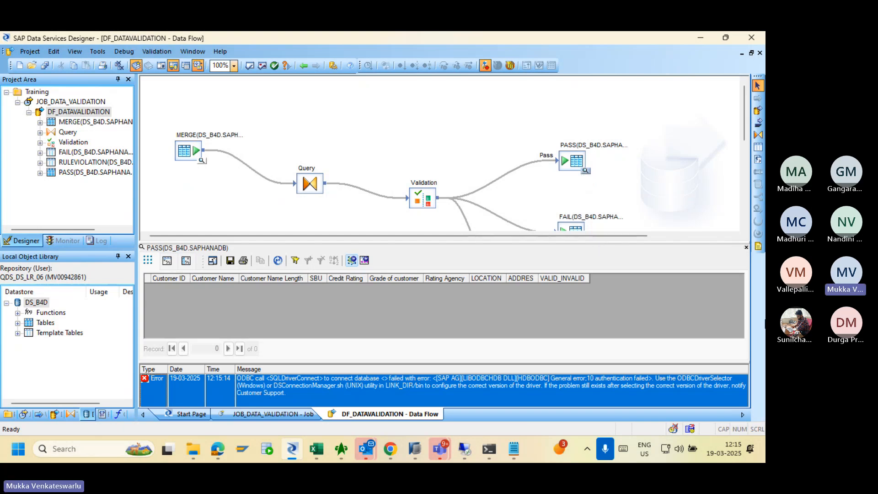
click(746, 247)
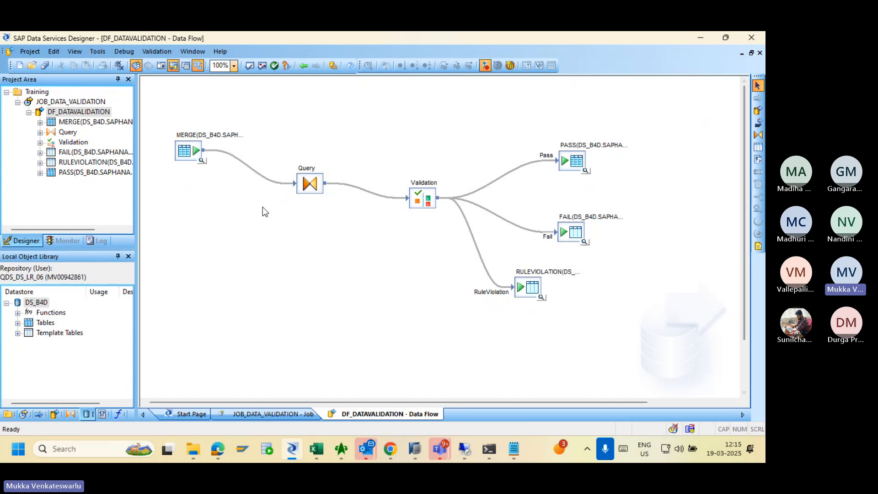
click(201, 161)
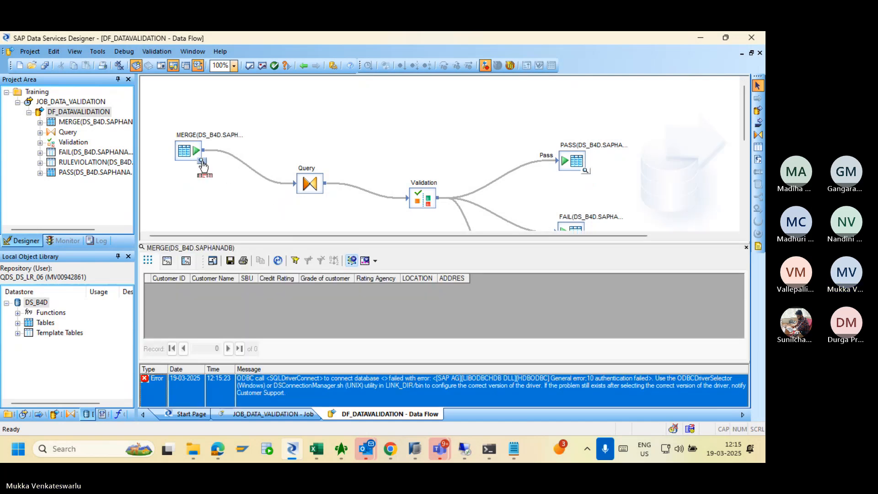
click(745, 247)
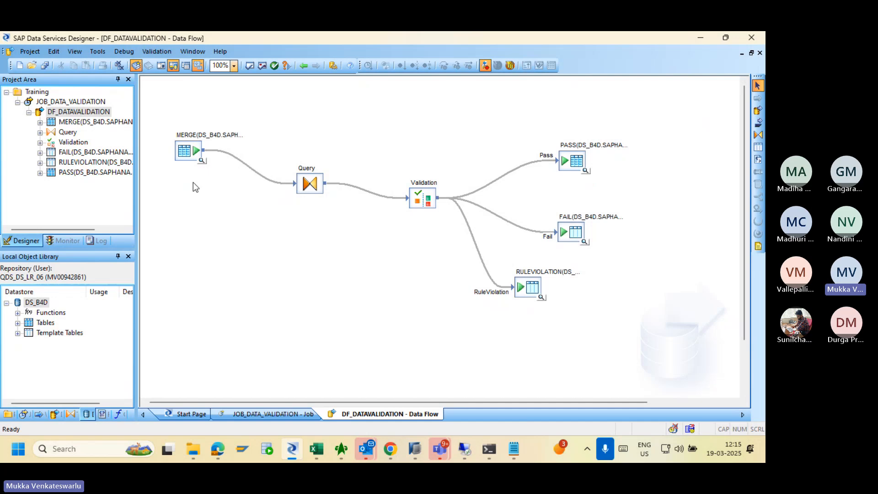
click(187, 153)
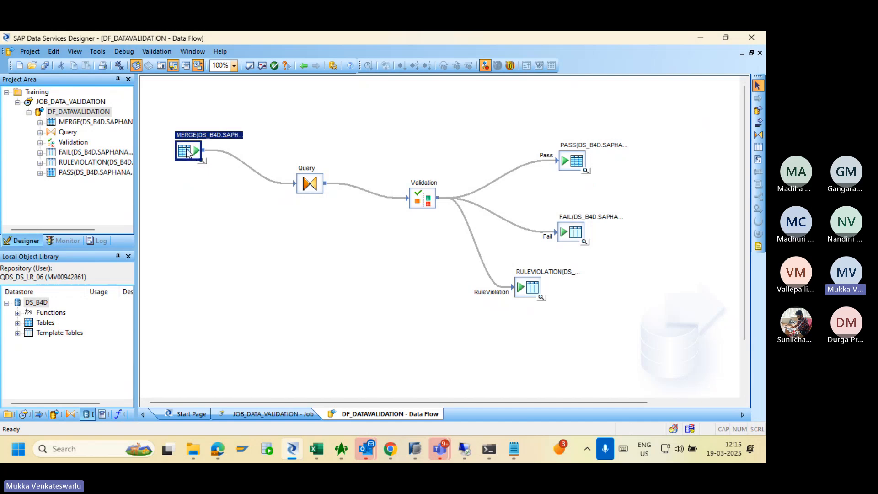
click(188, 153)
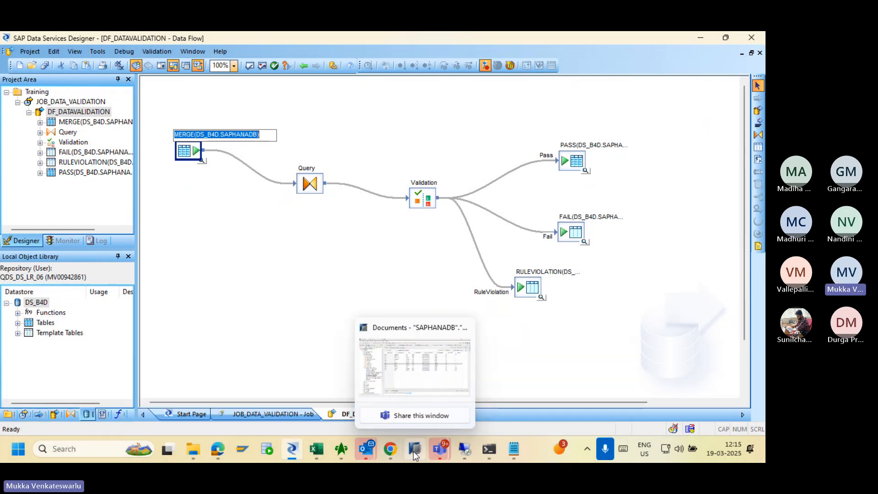
click(415, 451)
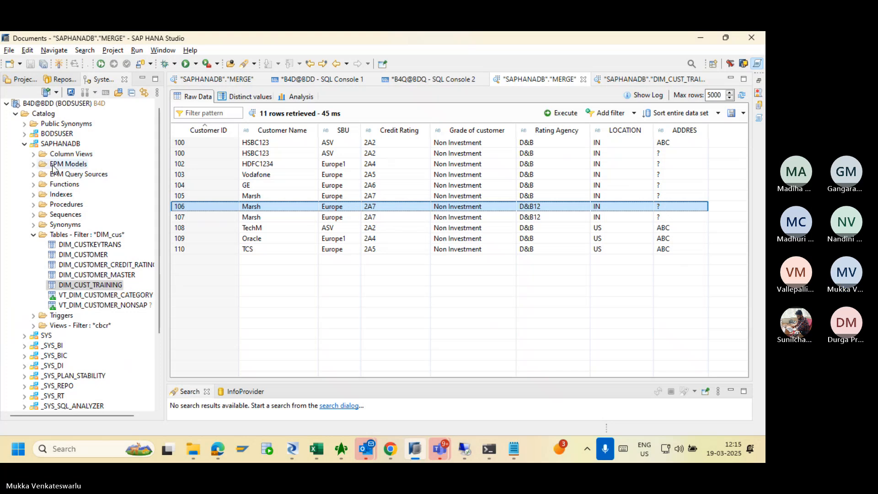
click(7, 104)
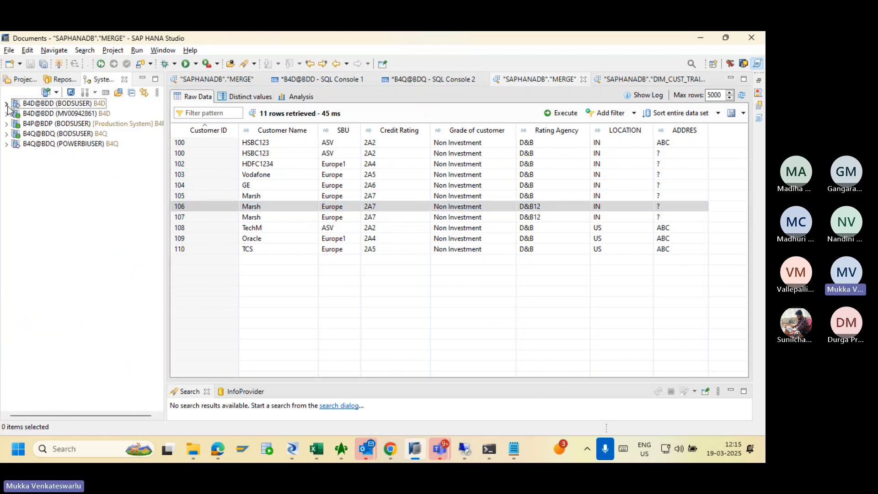
key(alt+Tab)
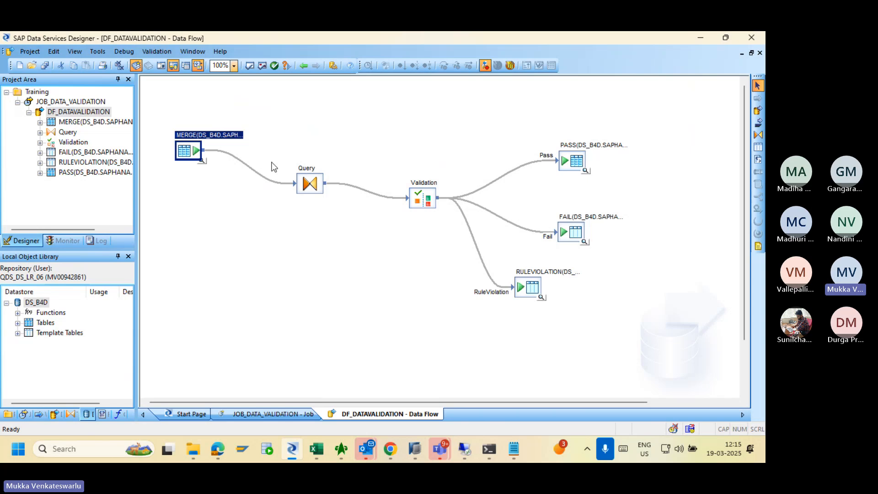
Validate JOB_DATA_VALIDATION with Validate All, confirm no errors, close the output, and expand Tables.
click(303, 66)
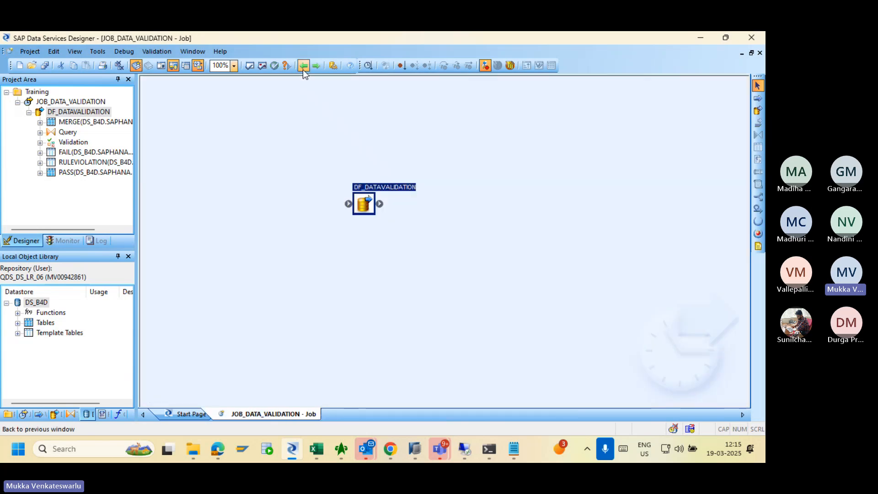
click(249, 66)
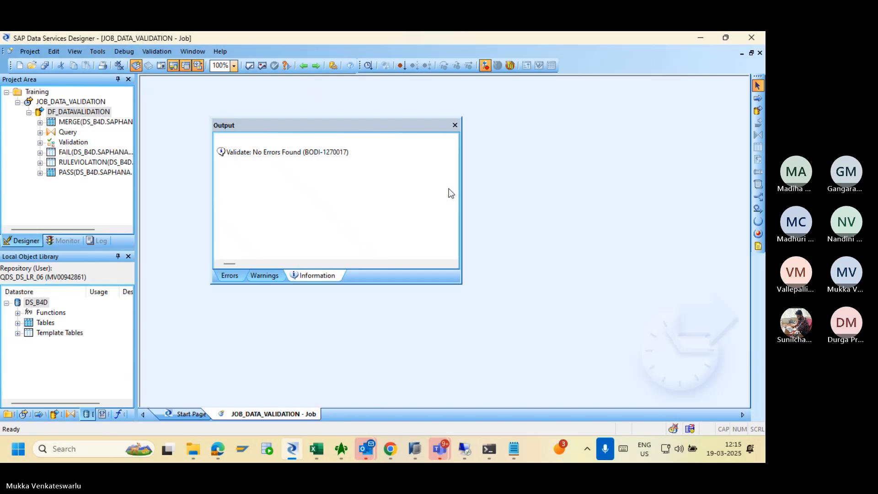
click(455, 125)
click(255, 67)
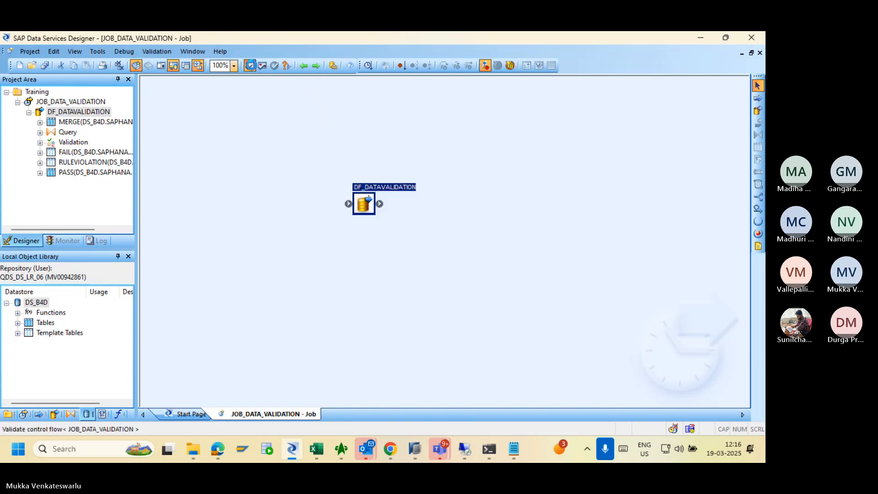
click(455, 125)
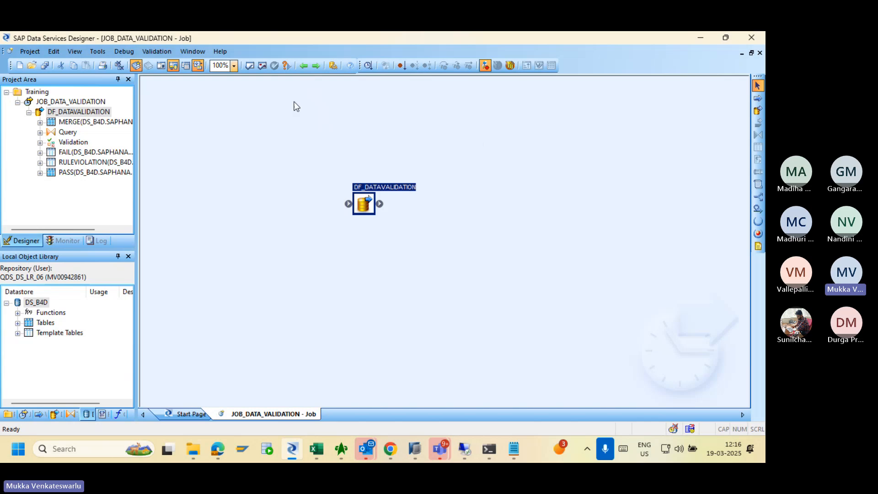
click(262, 67)
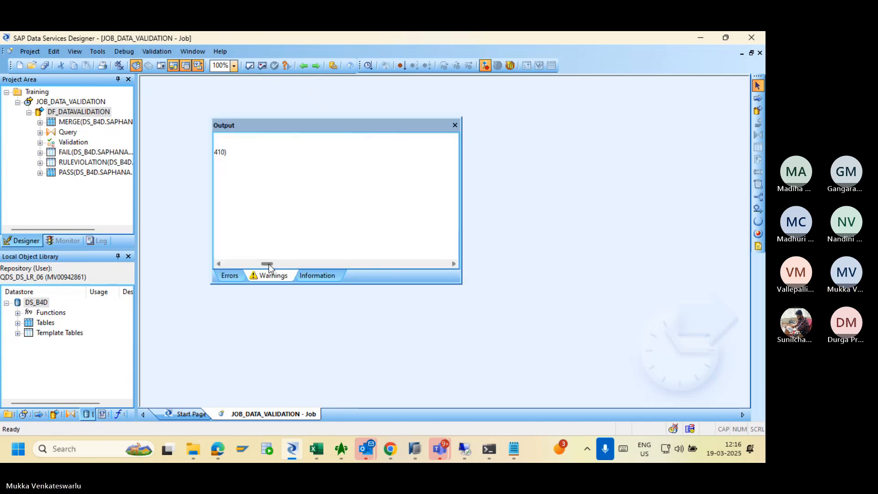
drag(267, 264, 247, 266)
click(454, 124)
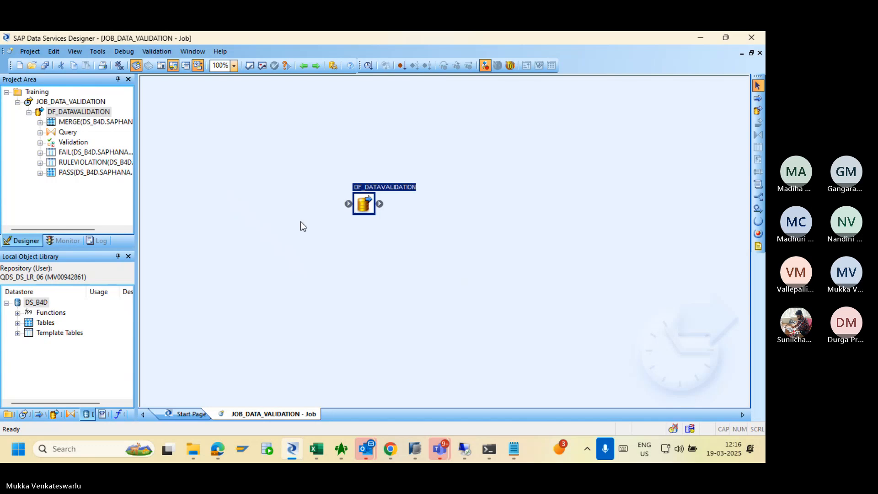
click(17, 323)
Attempt to reimport the MERGE table's metadata, dismiss the authentication error, and move to HANA Studio.
click(55, 332)
right_click(63, 335)
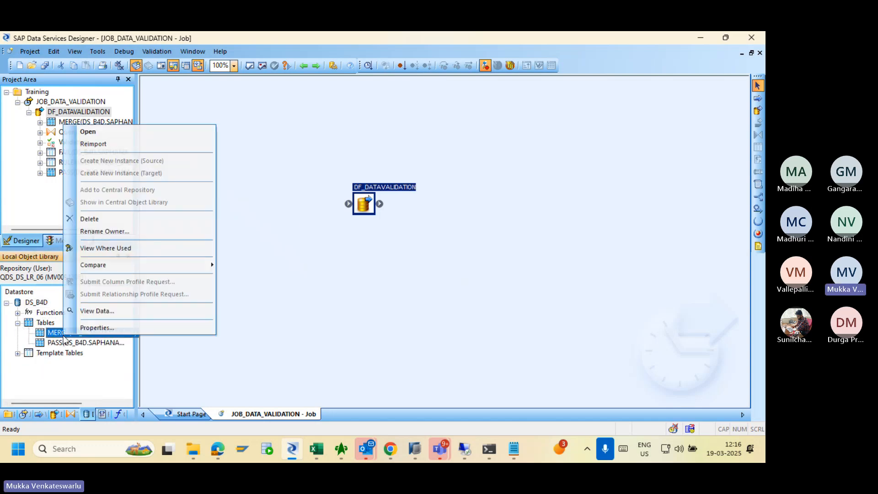
click(110, 144)
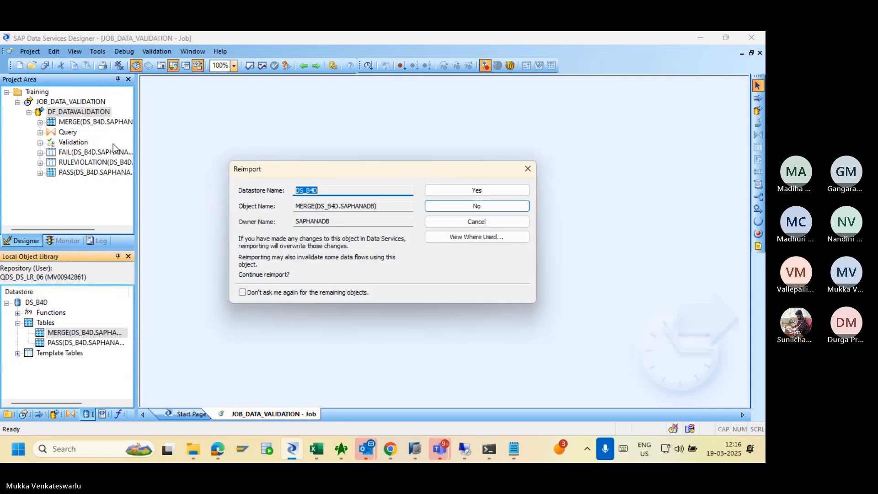
click(461, 189)
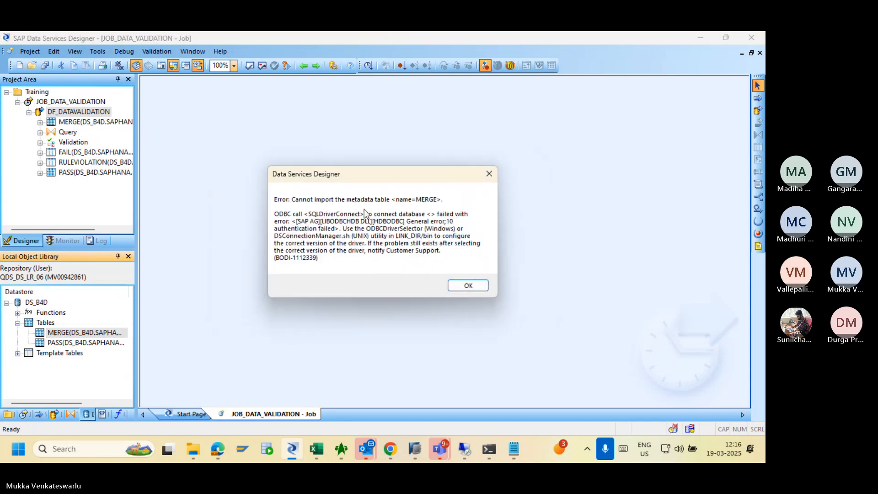
click(490, 177)
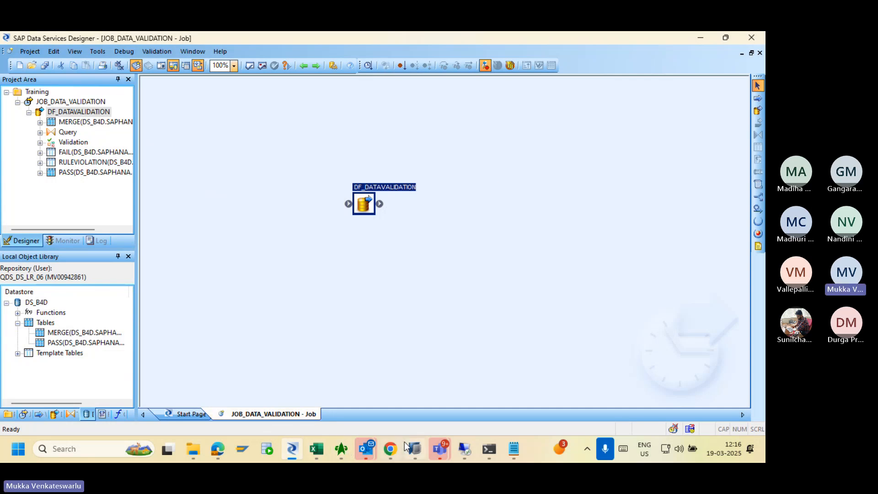
click(412, 452)
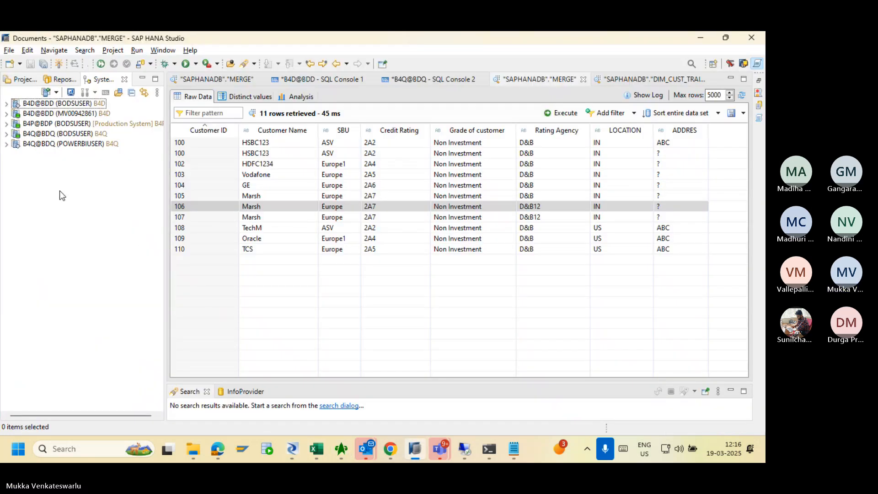
Filter the B4Q@BDQ SAPHANADB tables by 'mer' to list the merge tables.
click(7, 133)
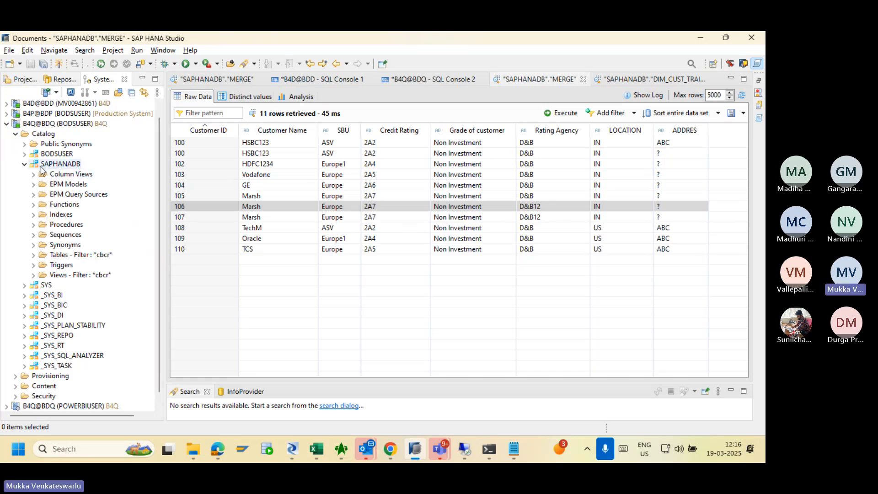
click(93, 255)
right_click(93, 256)
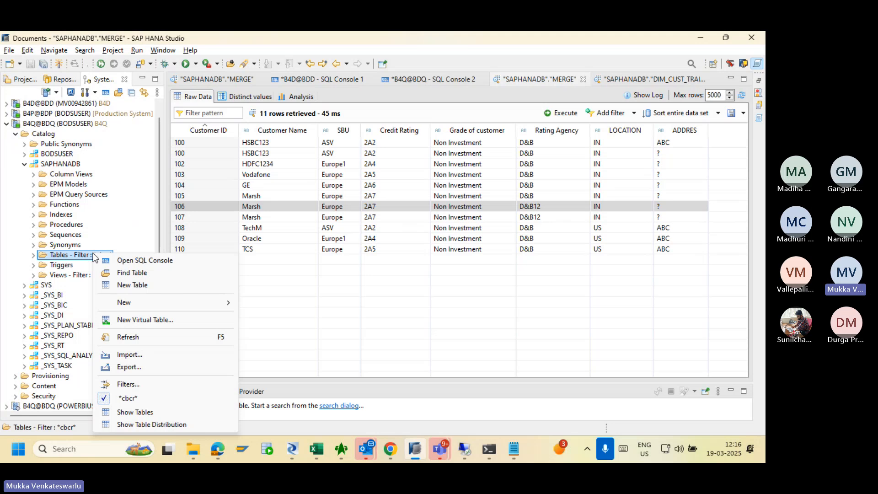
click(128, 384)
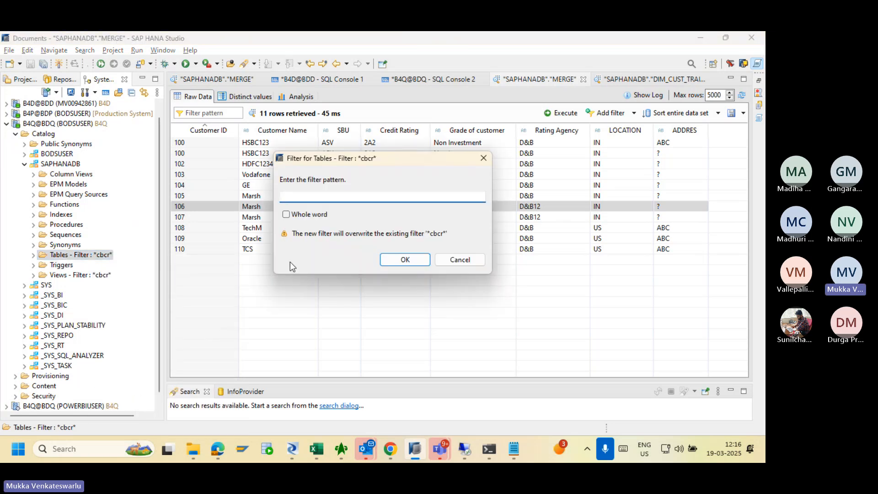
text(merge)
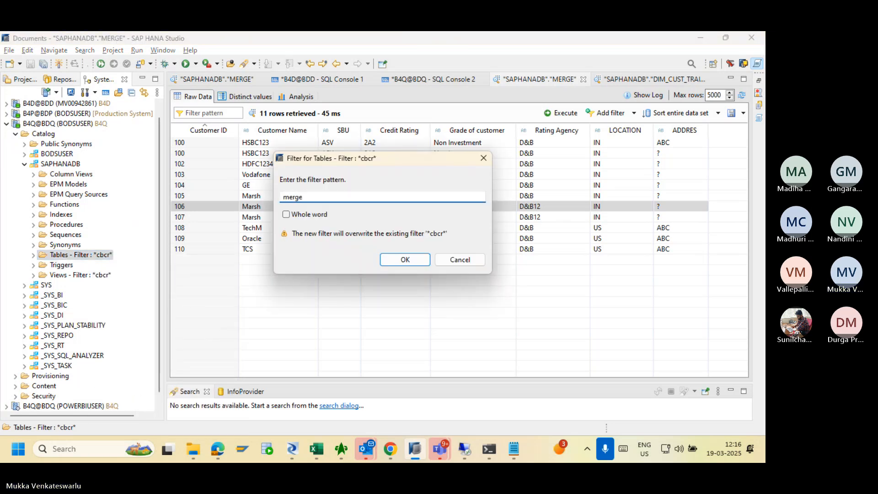
click(402, 259)
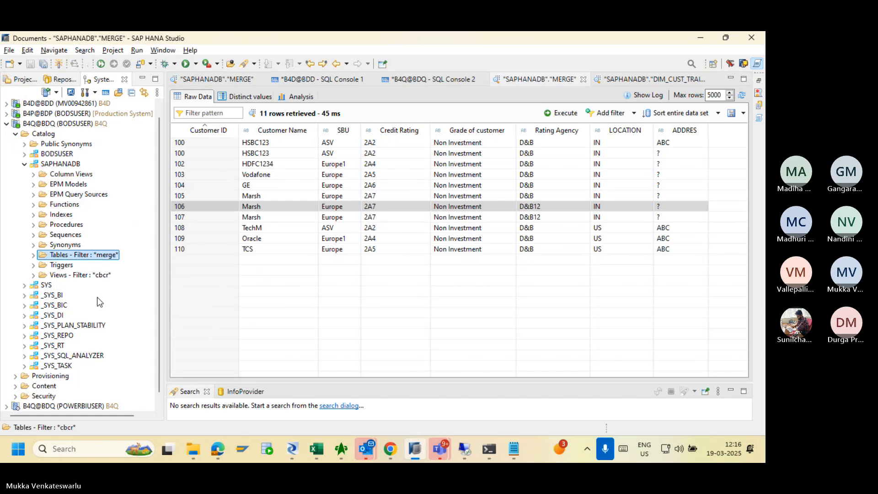
click(34, 256)
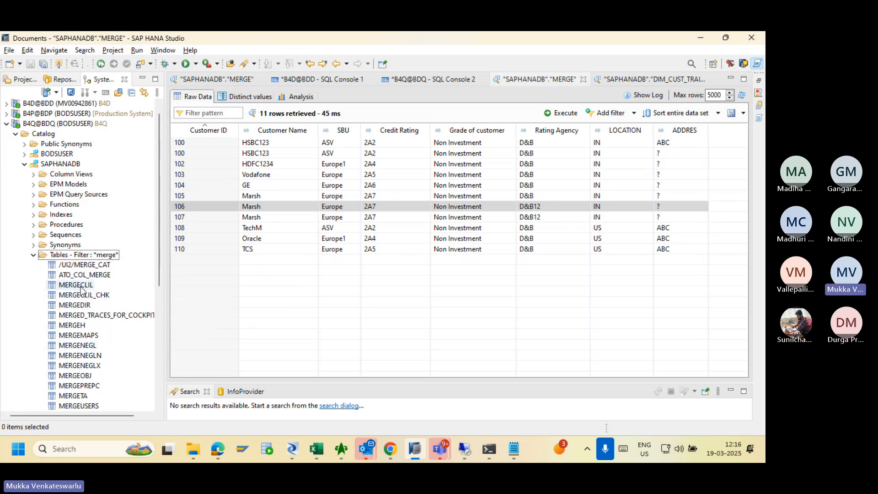
In Designer, look at the FAIL template table under the datastore's template tables.
key(alt+Tab)
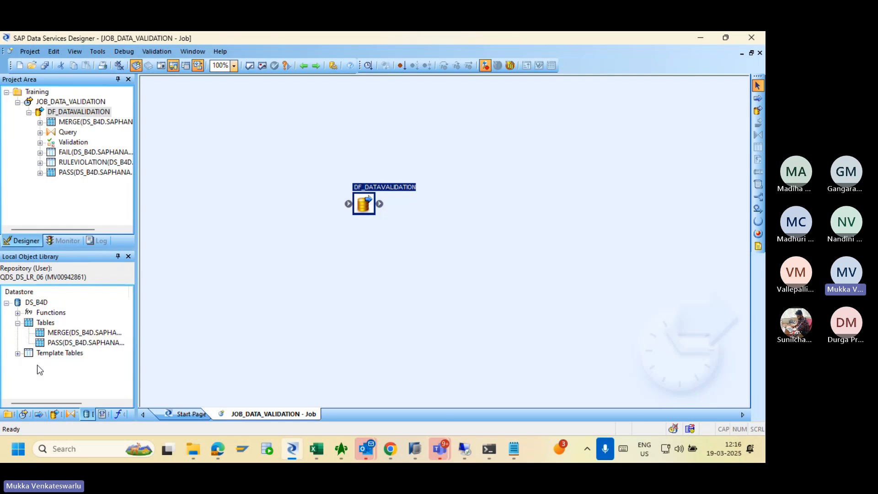
click(18, 354)
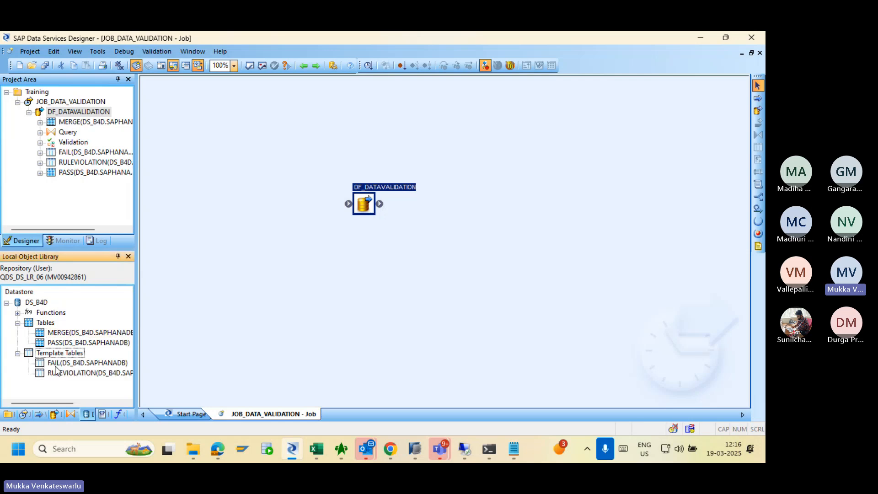
click(61, 364)
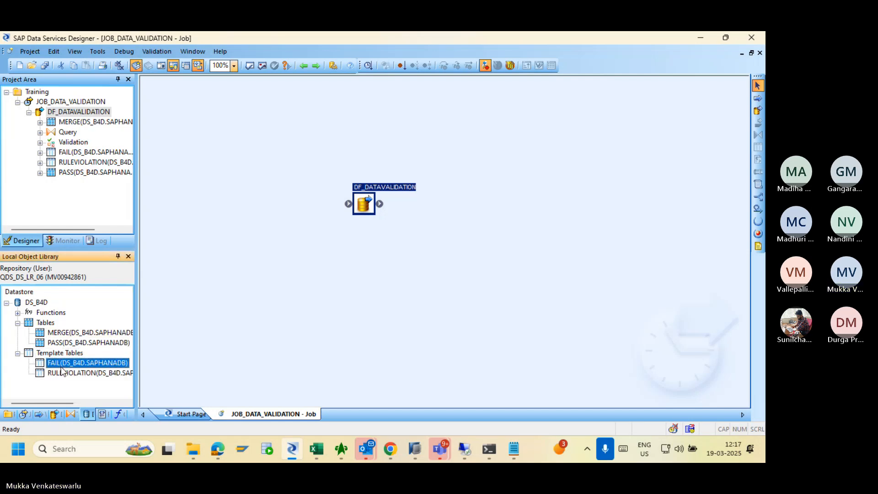
Change the SAPHANADB tables filter to 'F', listing only the ECLOG_FAIL tables.
key(alt+Tab)
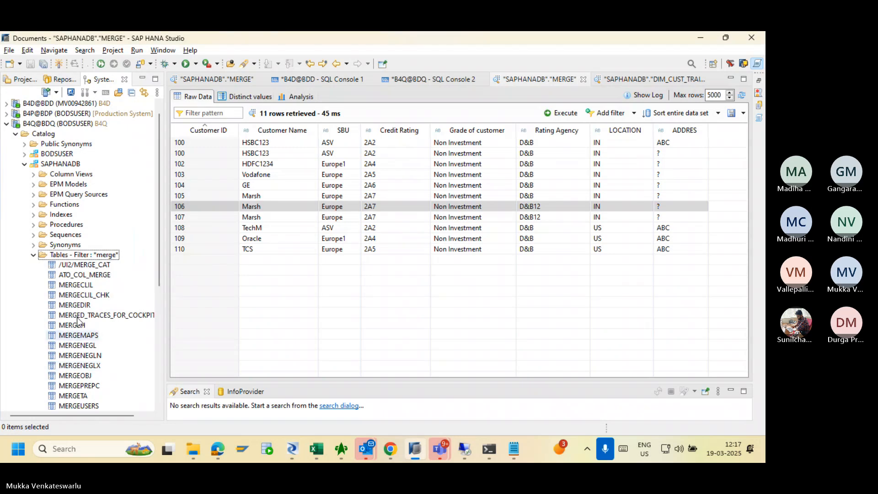
right_click(89, 256)
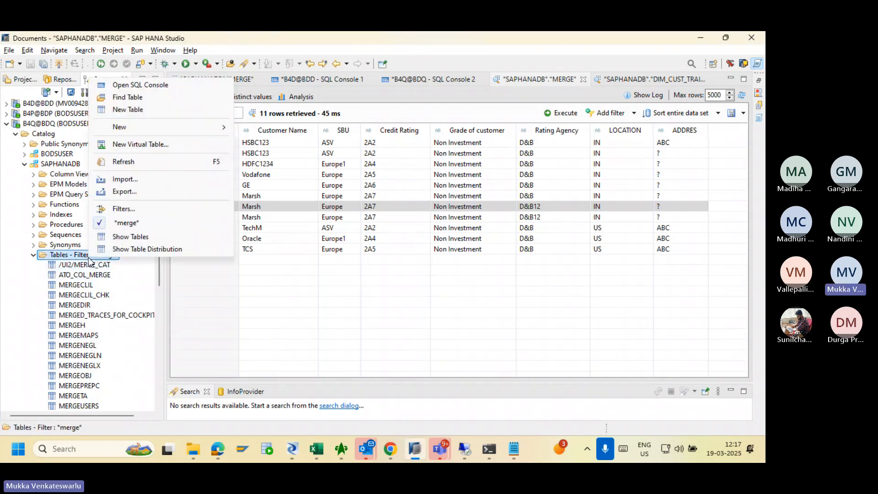
click(123, 210)
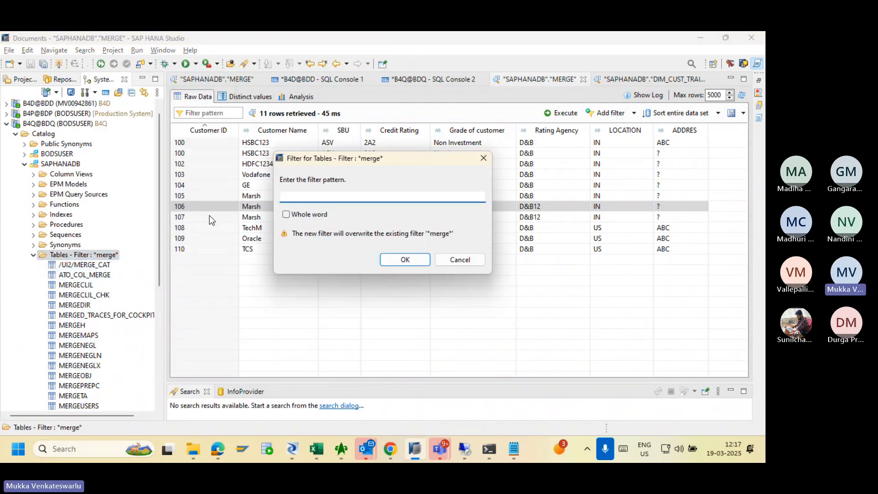
text(Fail)
key(Return)
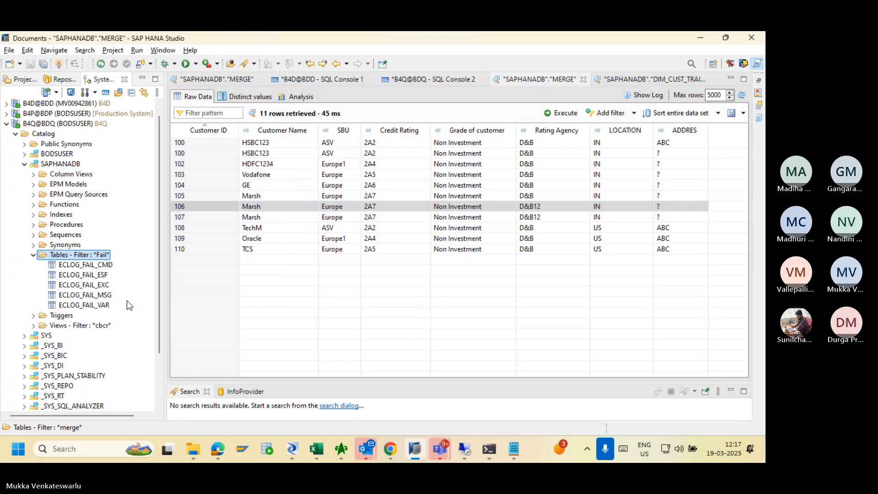
key(alt+Tab)
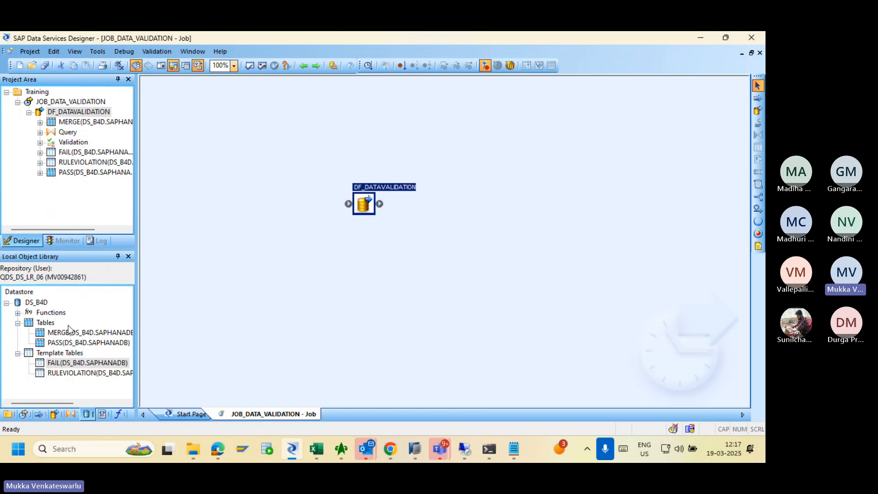
key(alt+Tab)
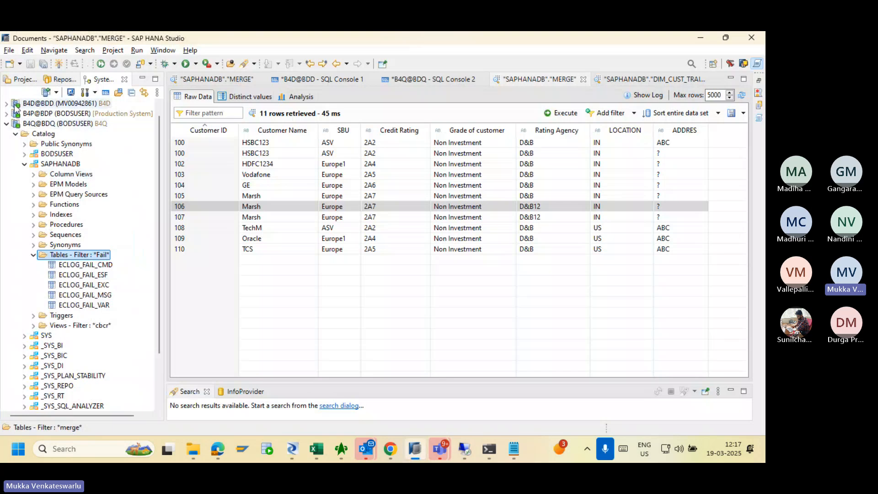
Rearrange the system tree, collapsing B4Q@BDQ and expanding the other B4D@BDD connection.
click(15, 106)
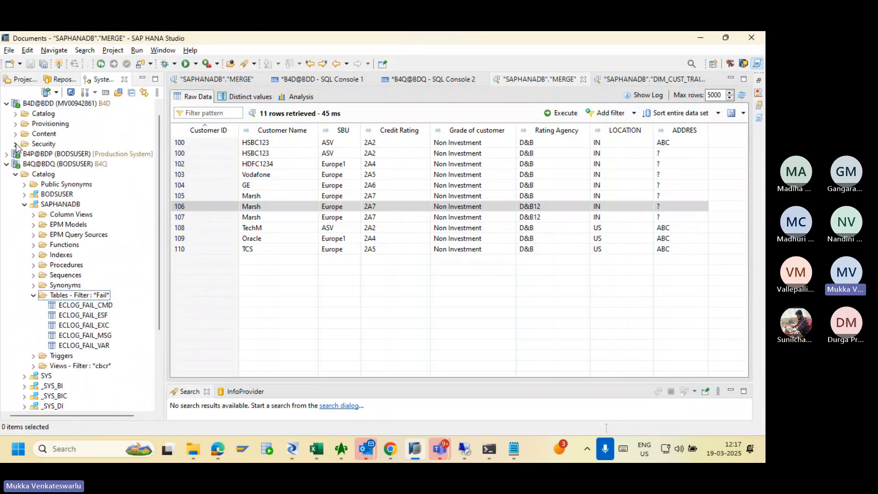
click(16, 114)
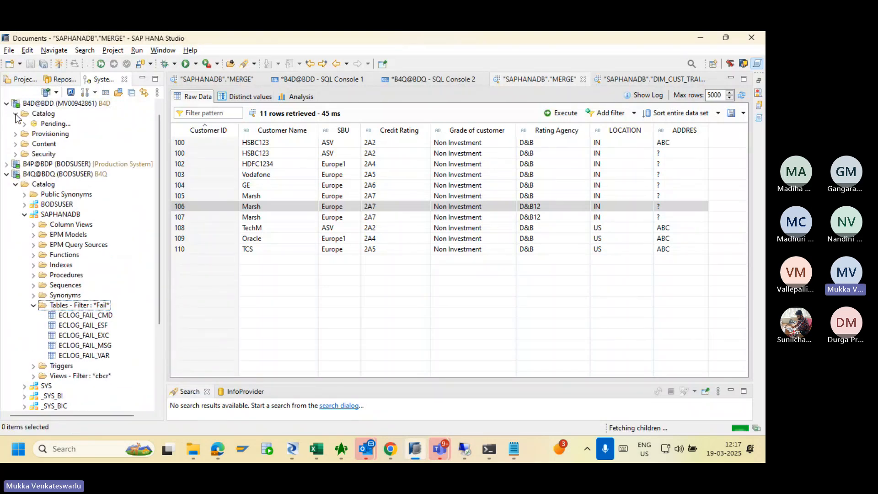
click(5, 104)
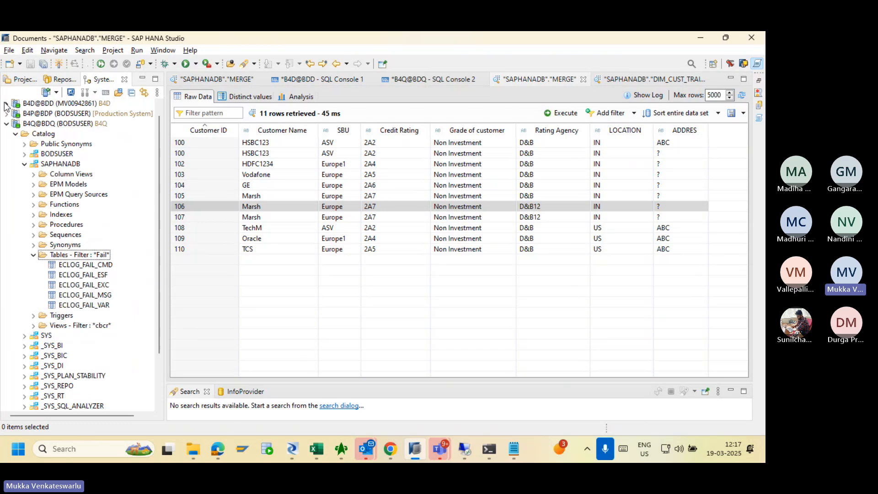
click(6, 123)
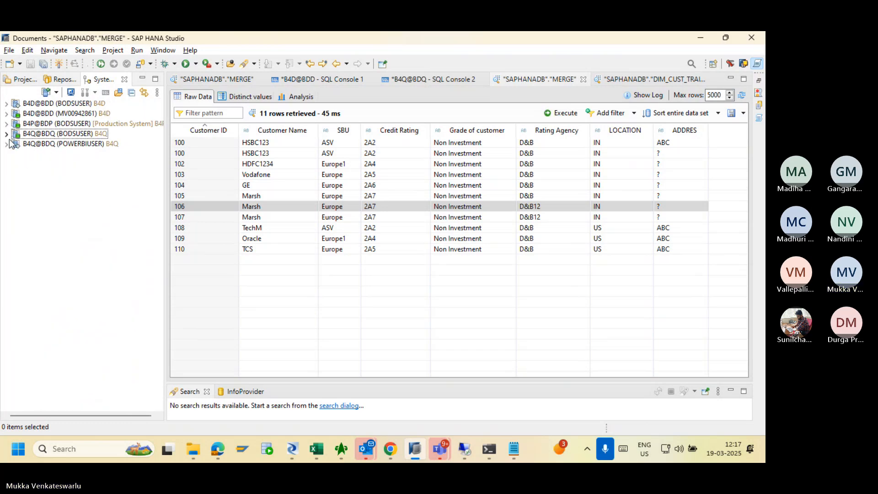
click(7, 104)
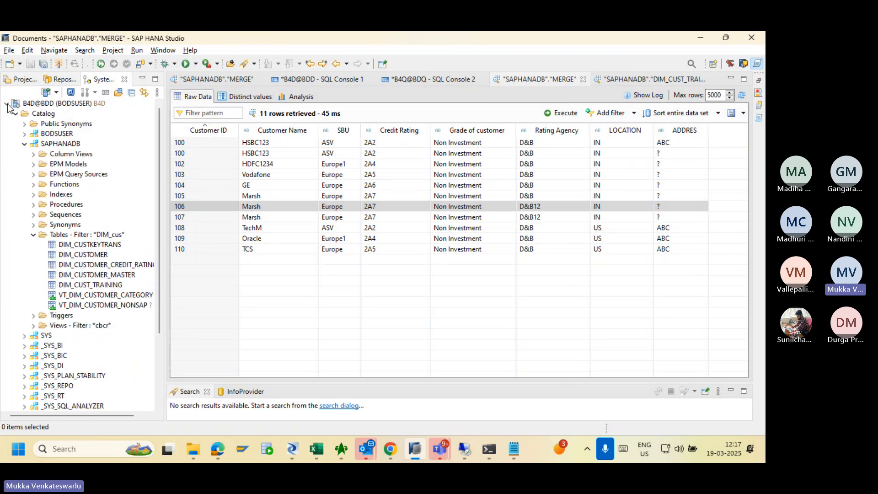
Filter the B4D tables by 'merge' and open the MERGE table's definition.
click(88, 236)
right_click(89, 239)
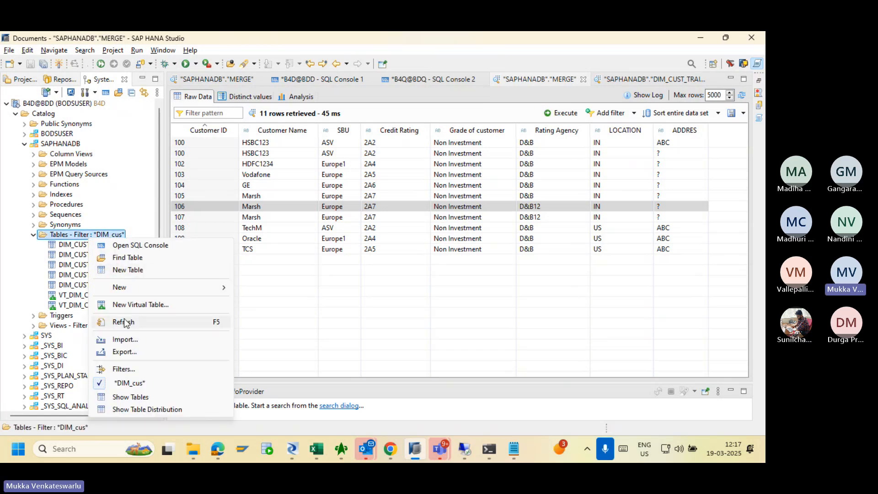
click(138, 368)
text(merge)
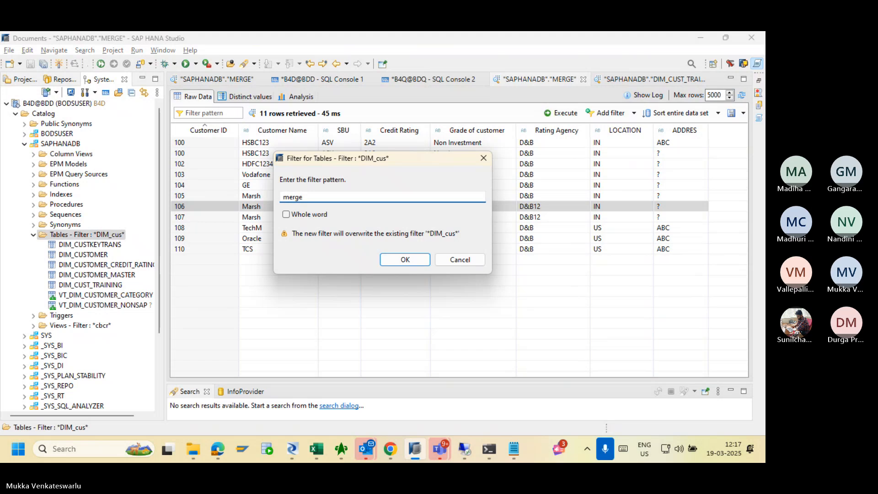
key(Return)
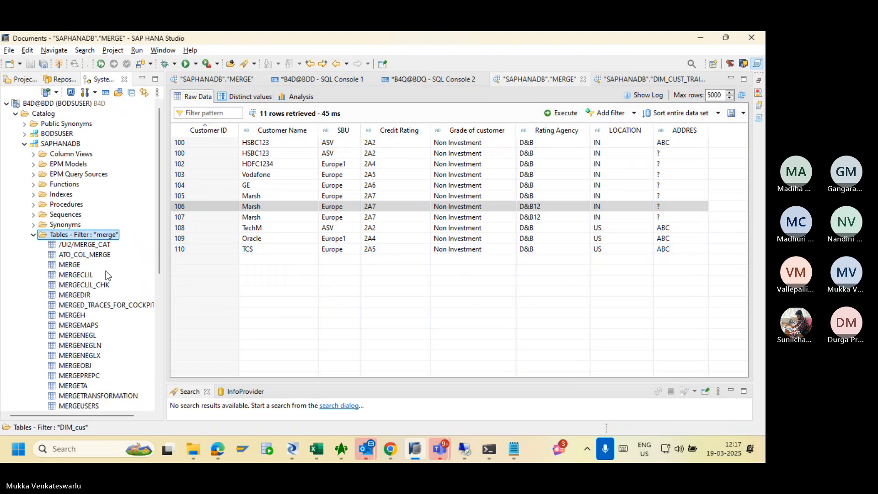
right_click(70, 266)
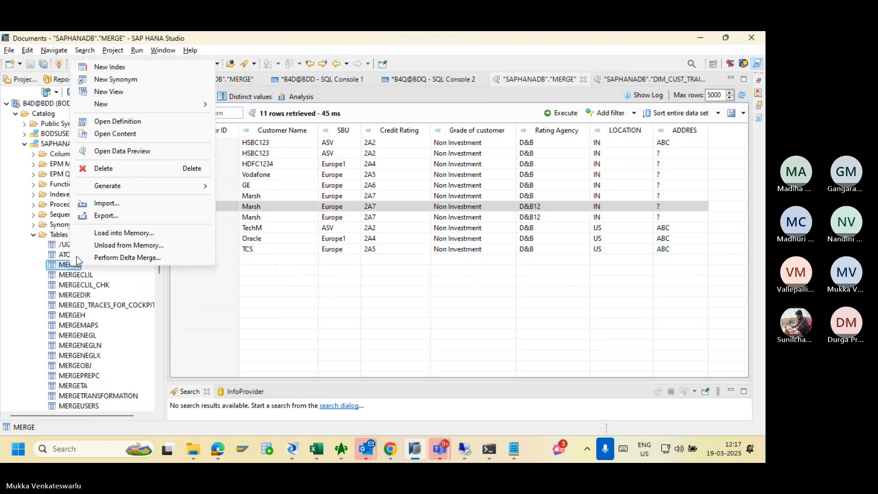
click(149, 122)
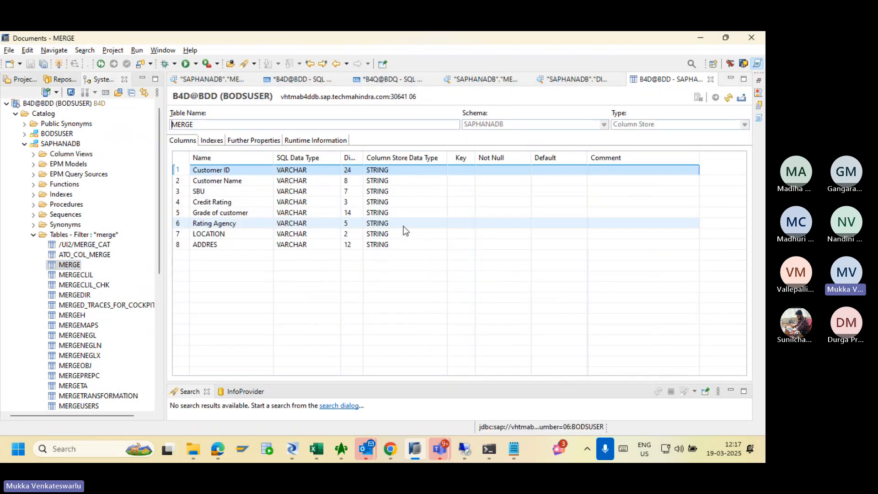
Copy the MERGE CREATE COLUMN TABLE statement into a new SQL console on B4Q@BDQ.
click(741, 99)
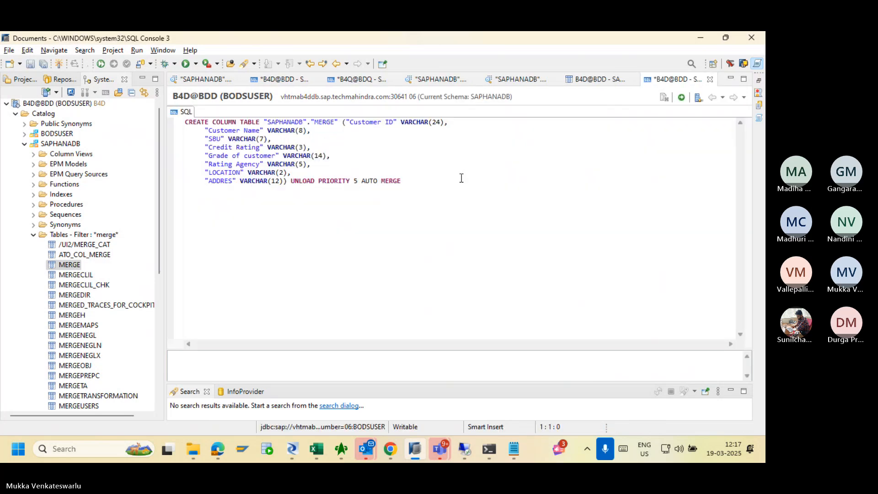
drag(432, 187, 180, 126)
key(ctrl+c)
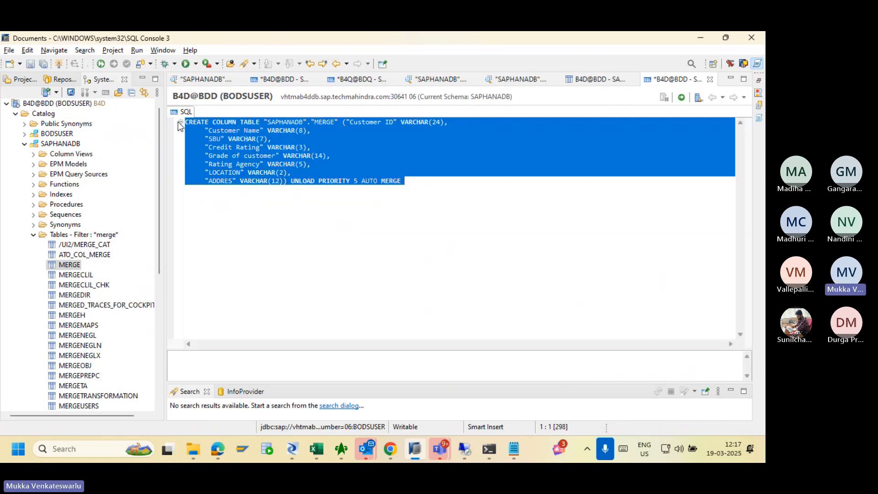
click(6, 103)
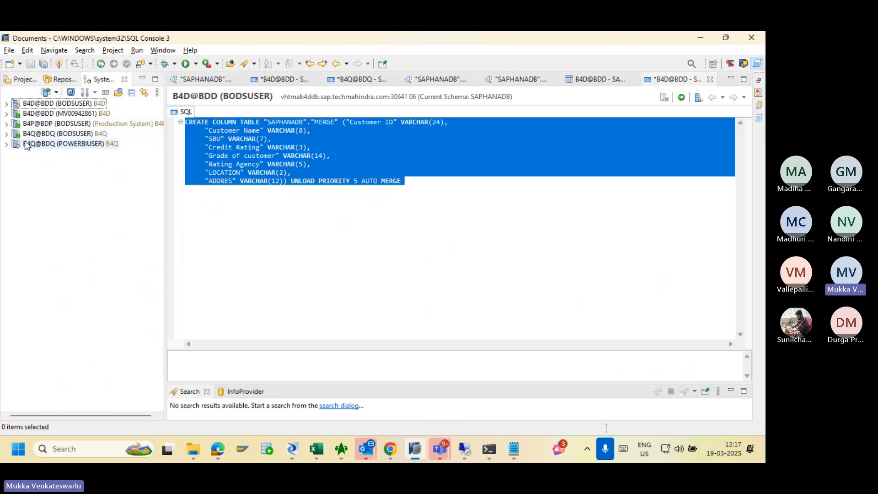
click(6, 134)
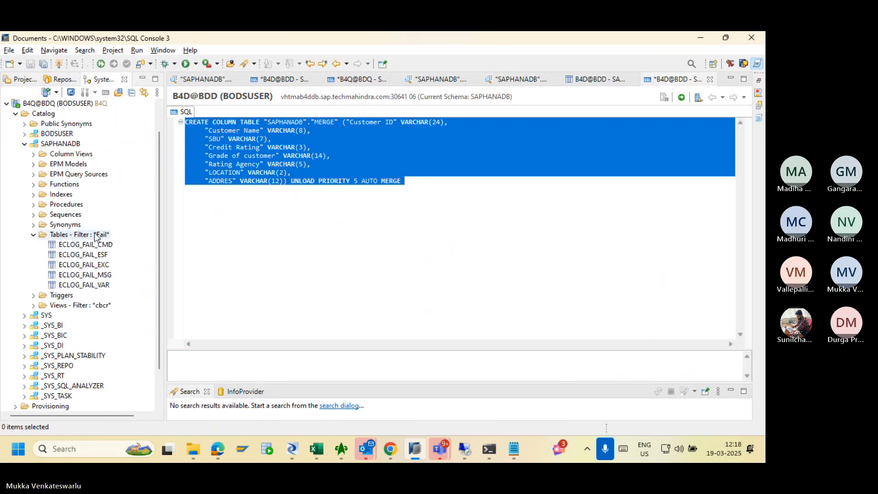
click(97, 234)
click(106, 92)
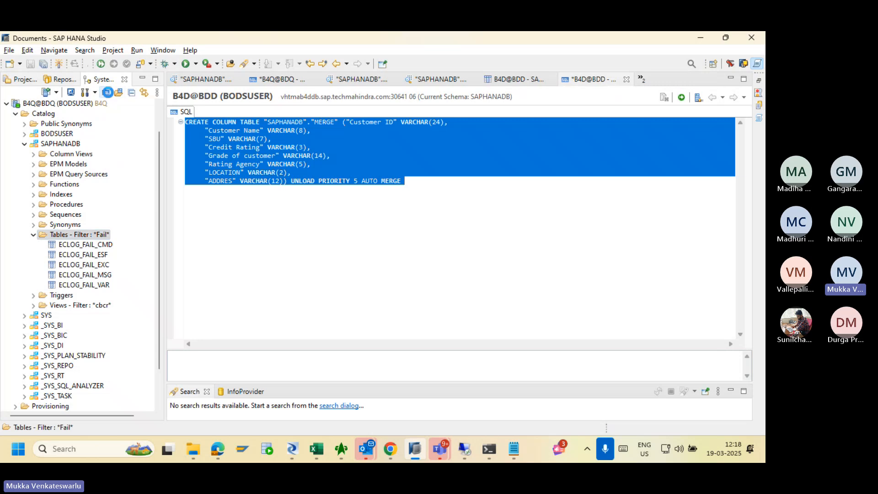
key(ctrl+v)
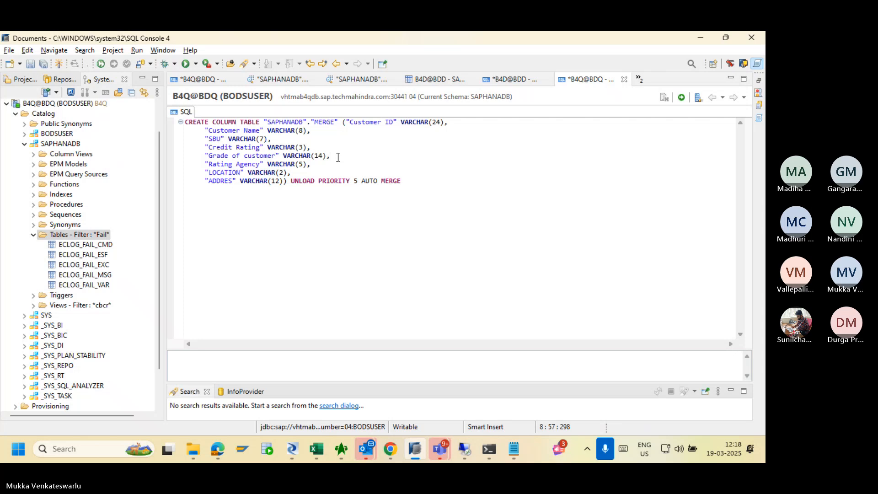
Run the CREATE TABLE statement on B4Q and filter its tables by 'merge'.
click(680, 98)
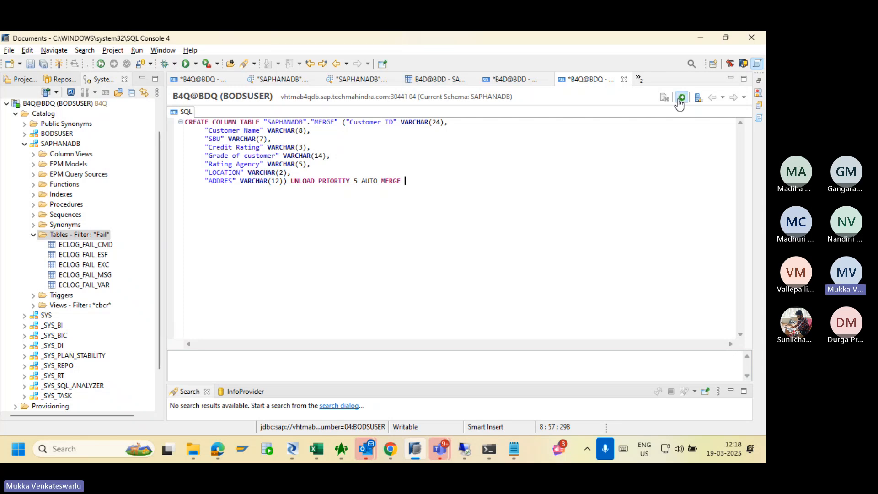
click(88, 237)
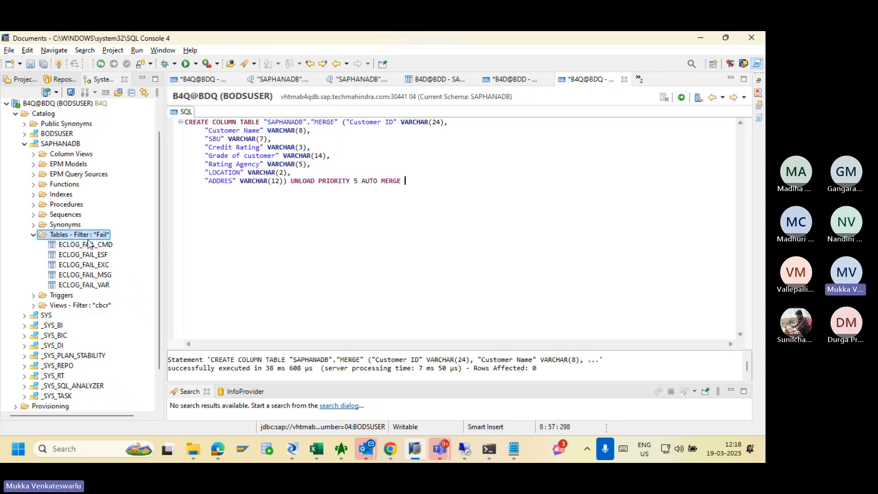
right_click(89, 237)
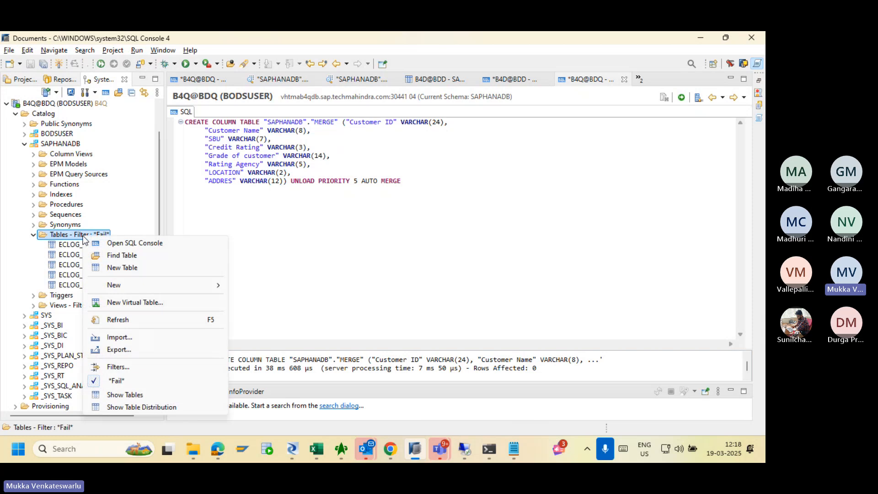
click(141, 367)
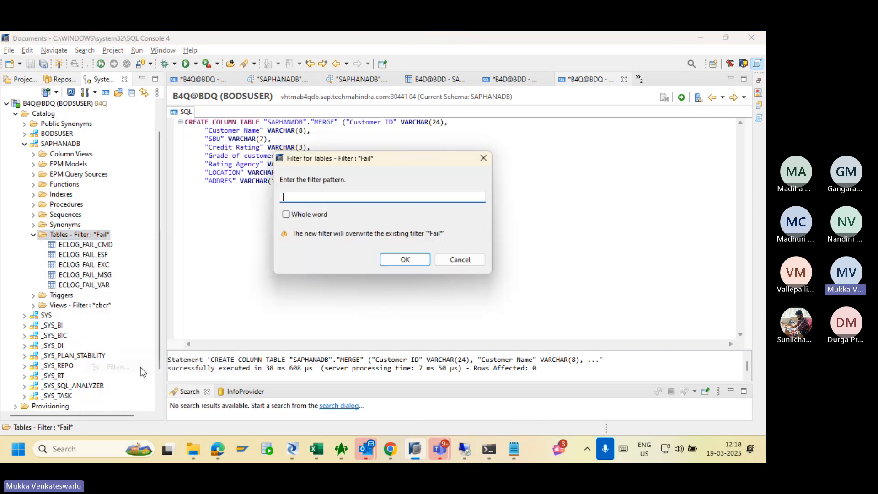
text(,)
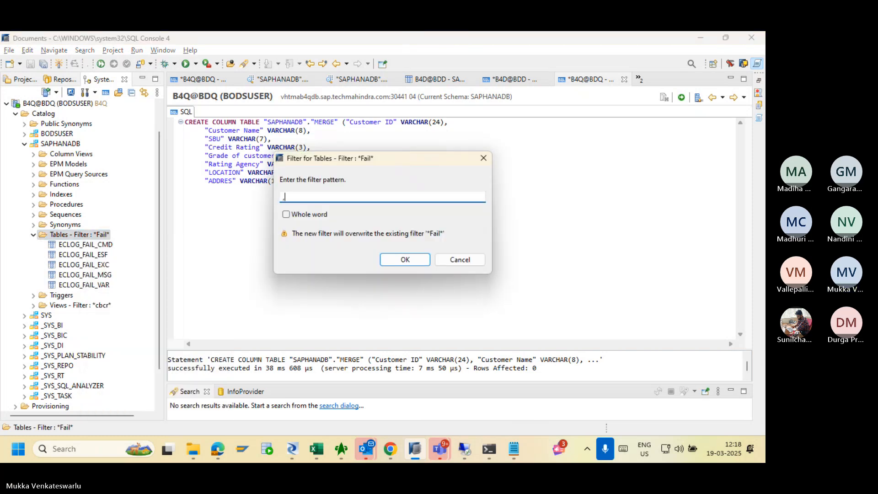
key(BackSpace)
text(merge)
key(Return)
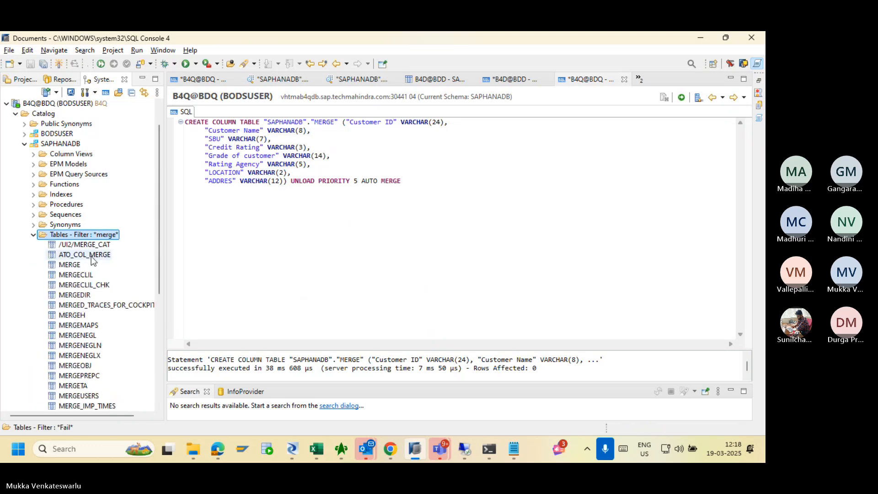
Preview the new B4Q MERGE table's data to confirm it holds no rows.
click(72, 265)
right_click(73, 266)
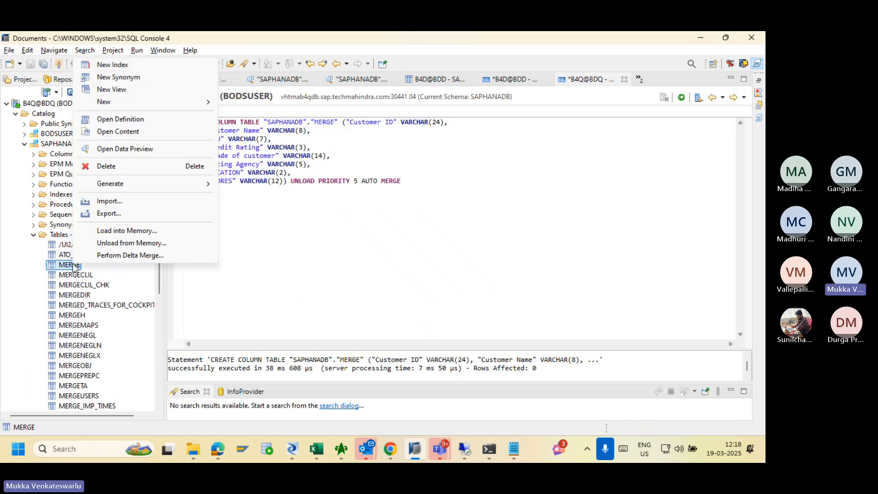
click(134, 149)
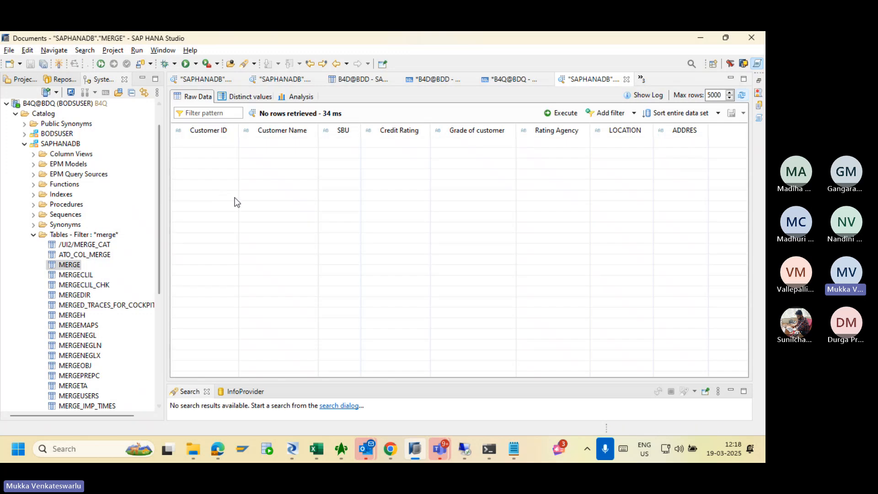
key(alt+Tab)
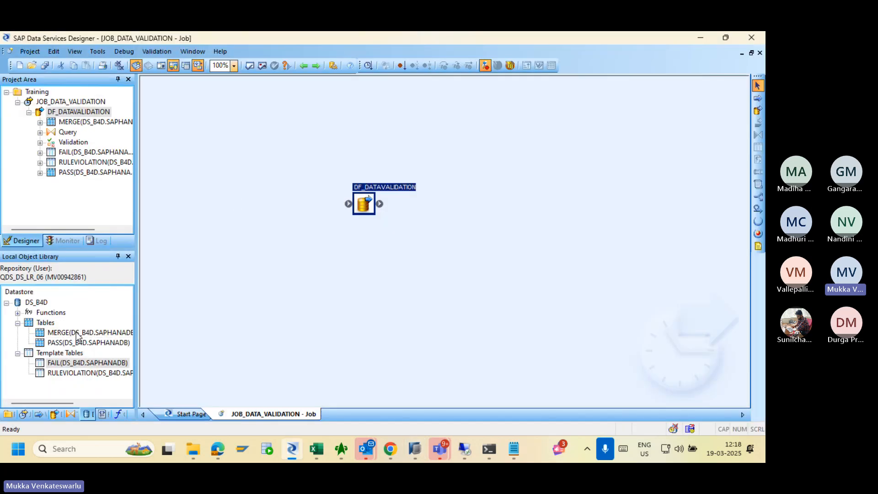
right_click(78, 333)
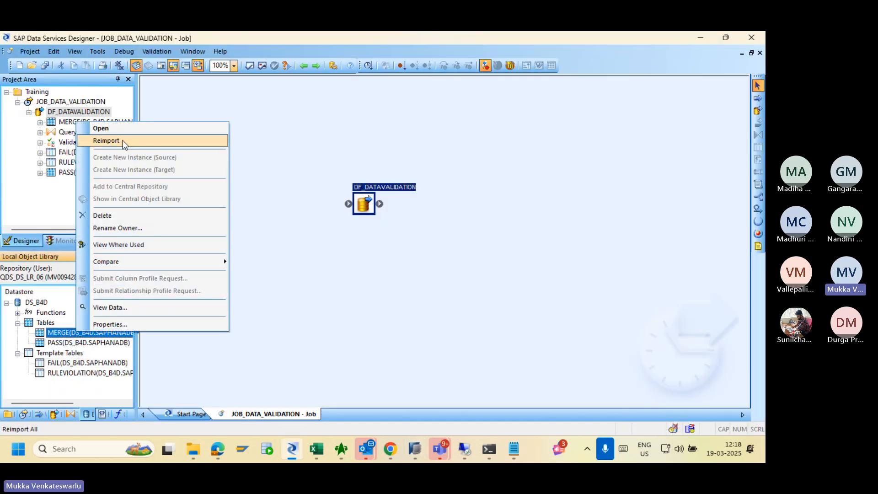
click(109, 140)
click(506, 193)
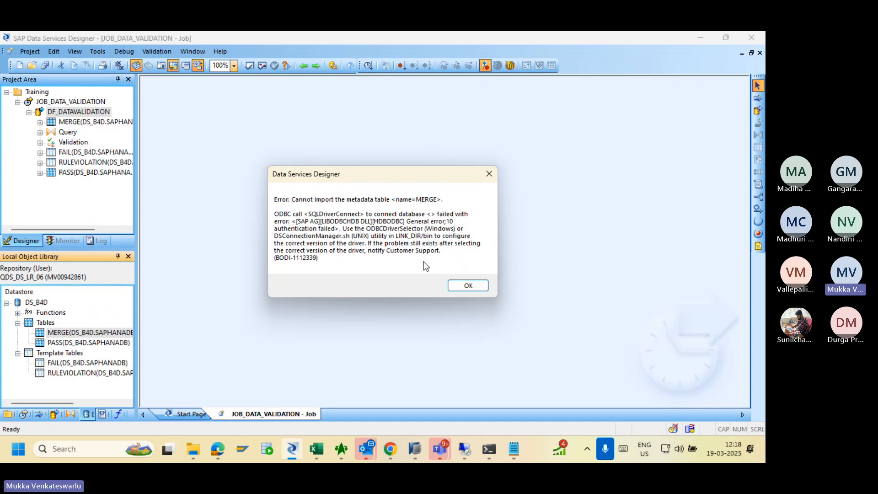
click(461, 288)
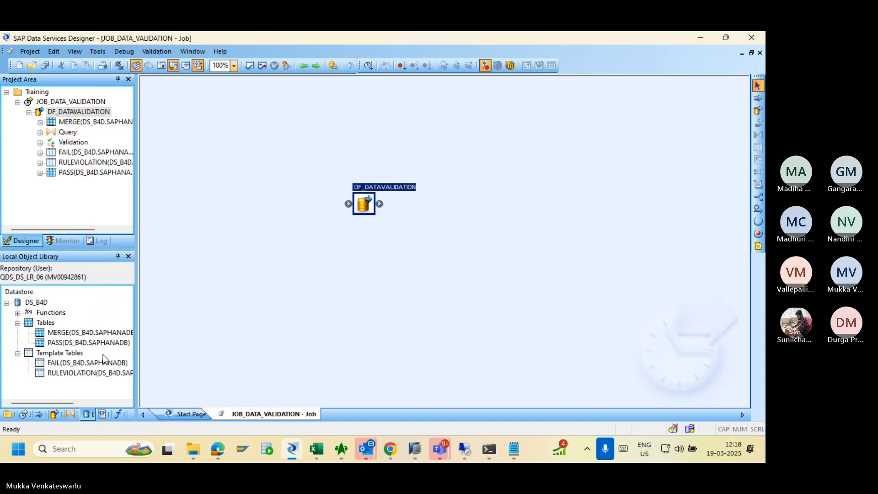
Open the DS_B4D datastore's advanced settings and its configurations editor.
click(43, 304)
right_click(45, 307)
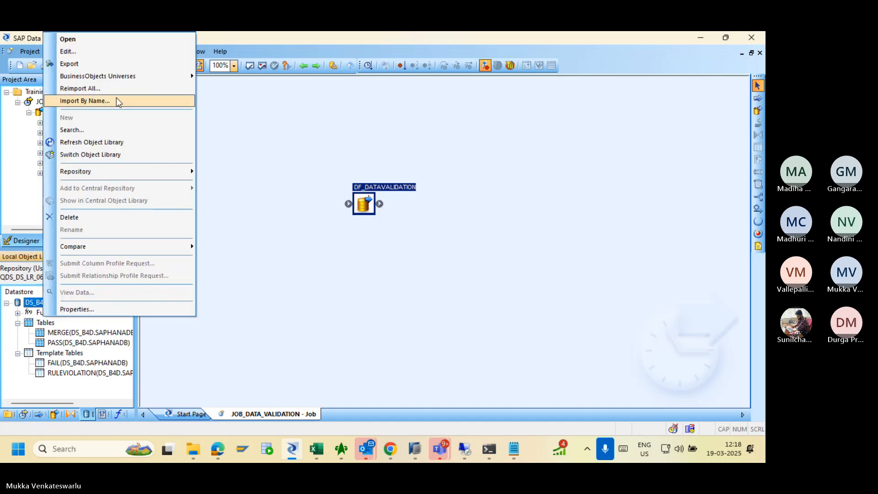
click(105, 54)
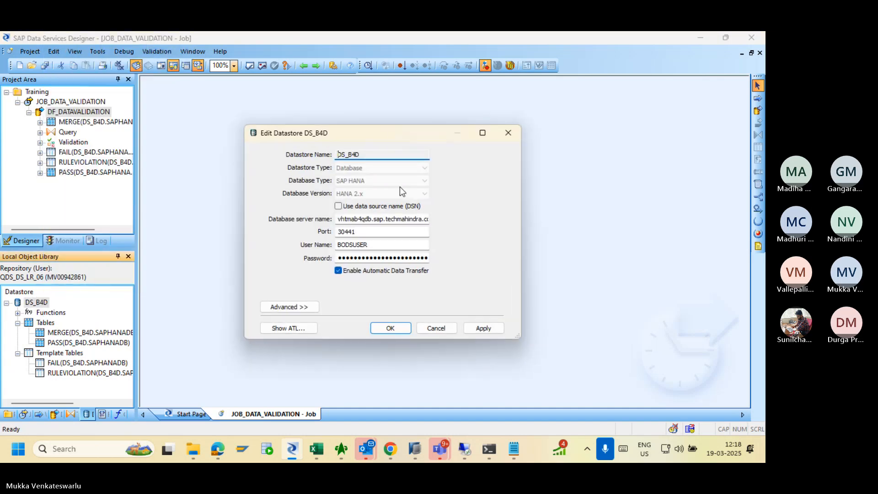
click(302, 306)
click(477, 395)
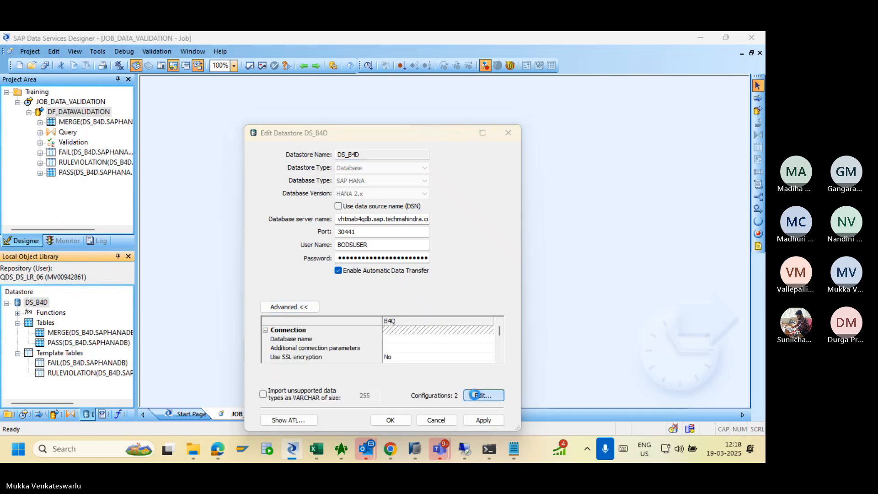
Paste the new password into the B4Q configuration's Password cell and apply it.
click(549, 201)
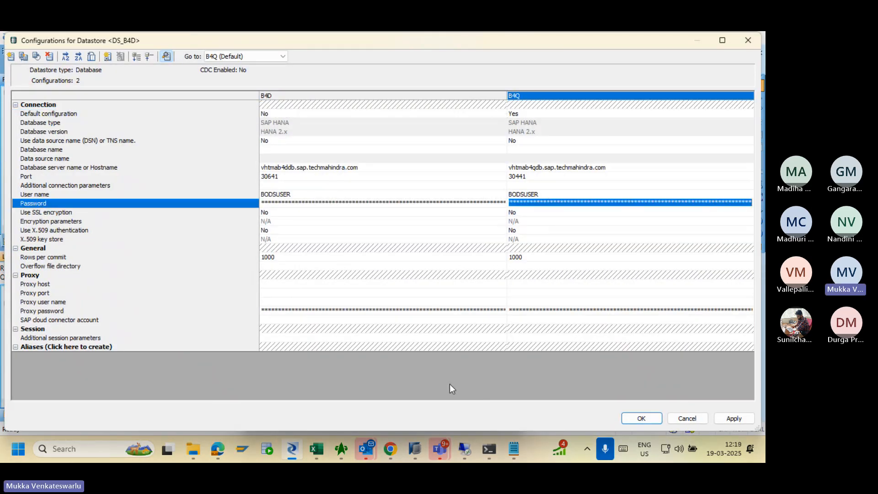
click(514, 448)
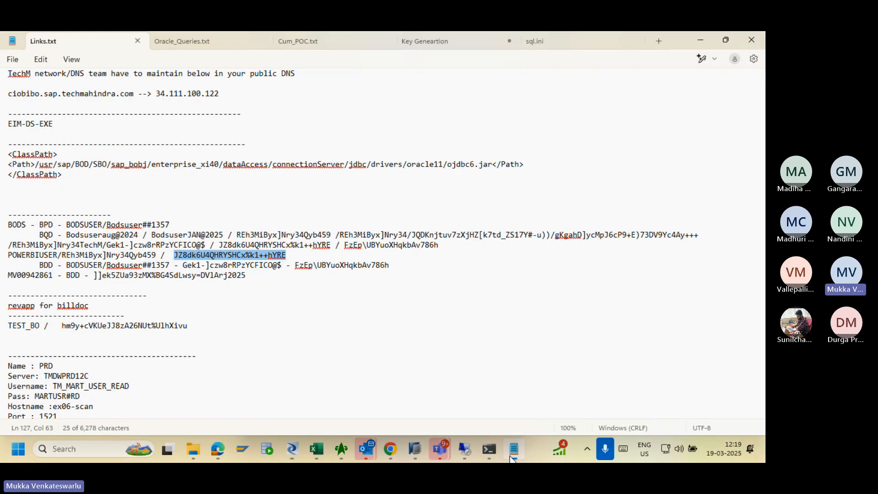
key(alt+Tab)
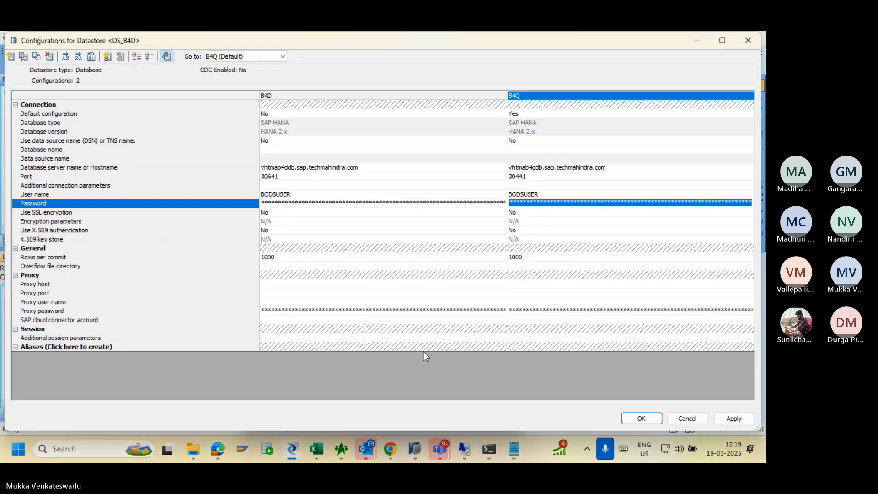
click(424, 350)
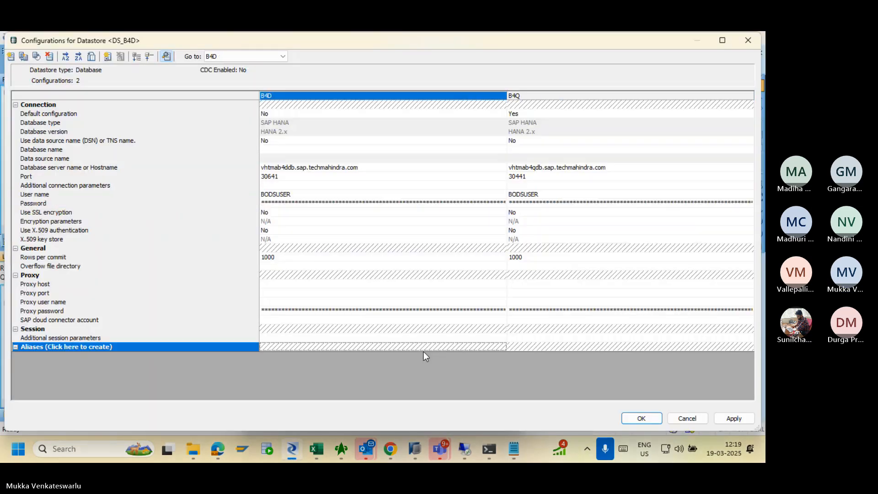
click(564, 203)
click(563, 202)
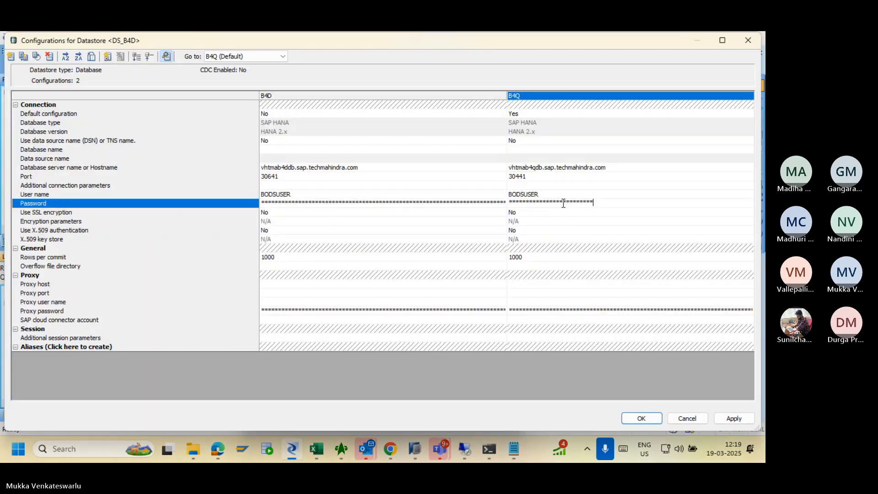
click(734, 418)
click(644, 418)
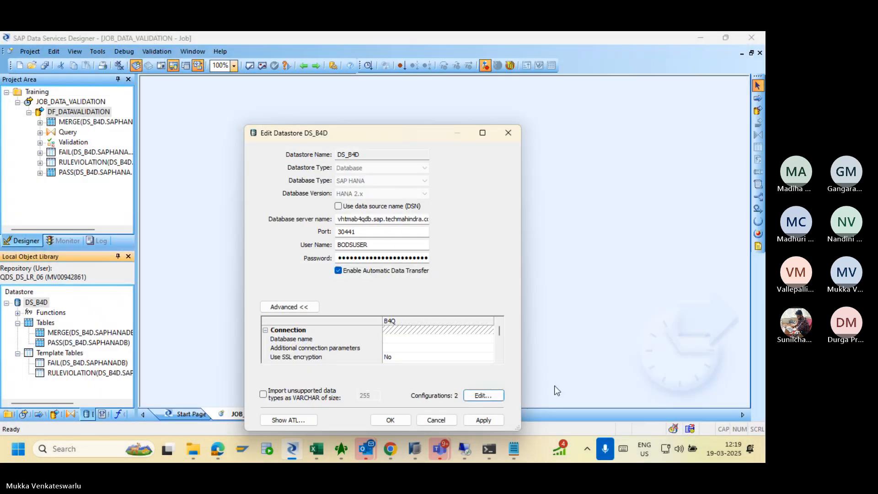
Replace the DS_B4D password, apply, and decline saving after the connection warning.
click(370, 260)
key(ctrl+a)
key(BackSpace)
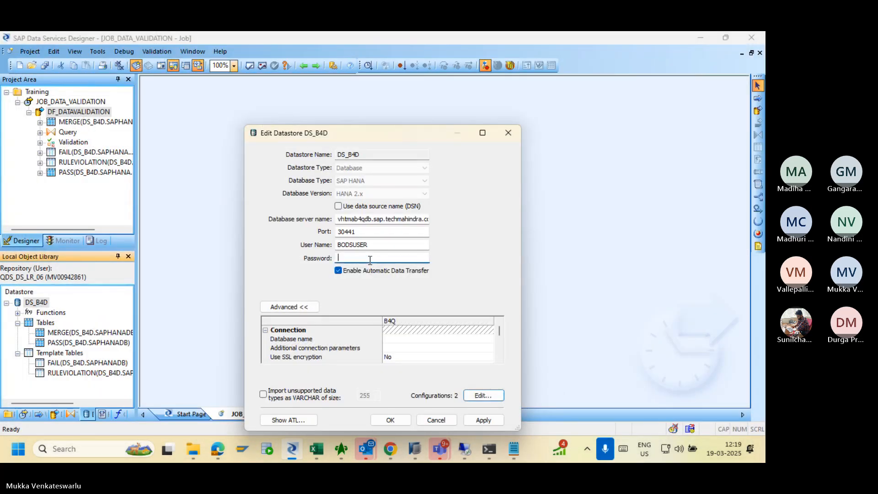
key(ctrl+v)
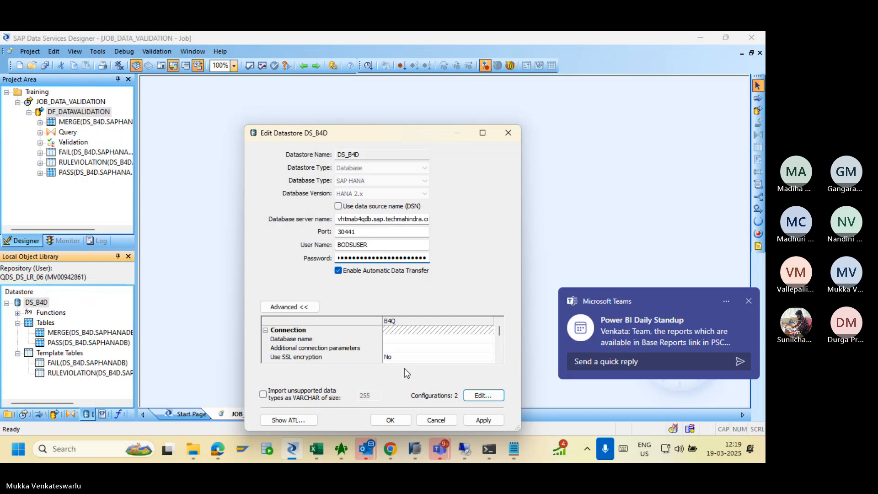
click(483, 420)
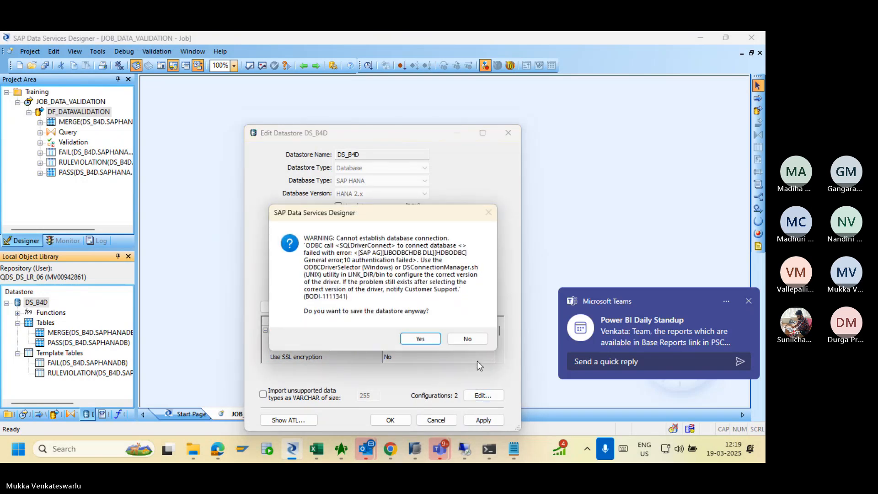
click(471, 338)
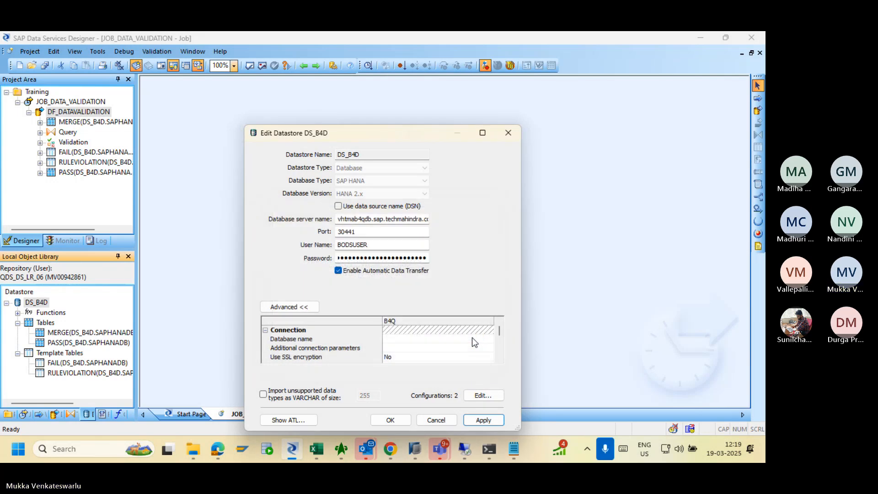
Check the Excel credentials sheet, then bring SAP HANA Studio forward.
key(alt+Tab)
key(alt+Tab)
key(alt+Tab)
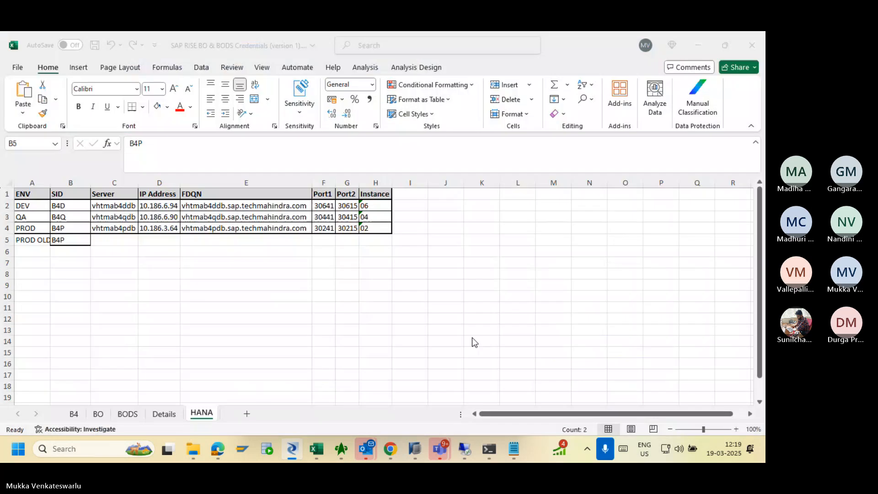
key(alt+Tab)
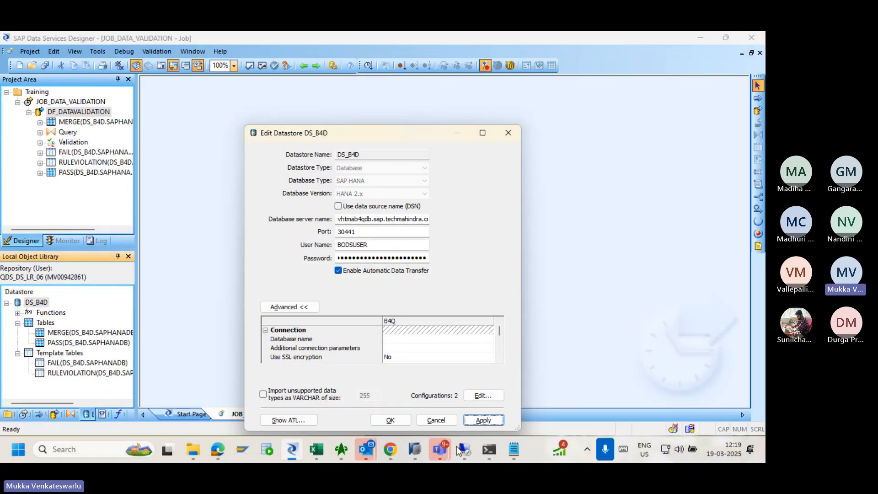
click(413, 457)
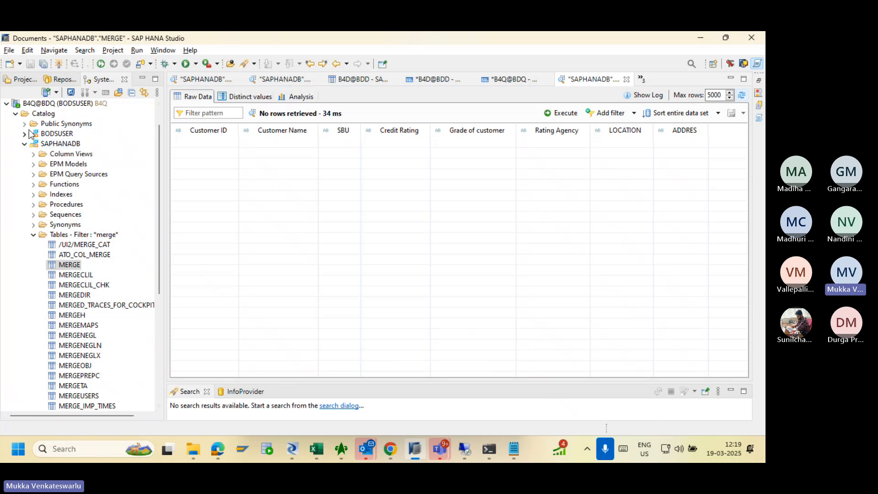
Paste the password into B4Q@BDQ's properties, dismiss the invalid-password error, and cancel.
right_click(44, 104)
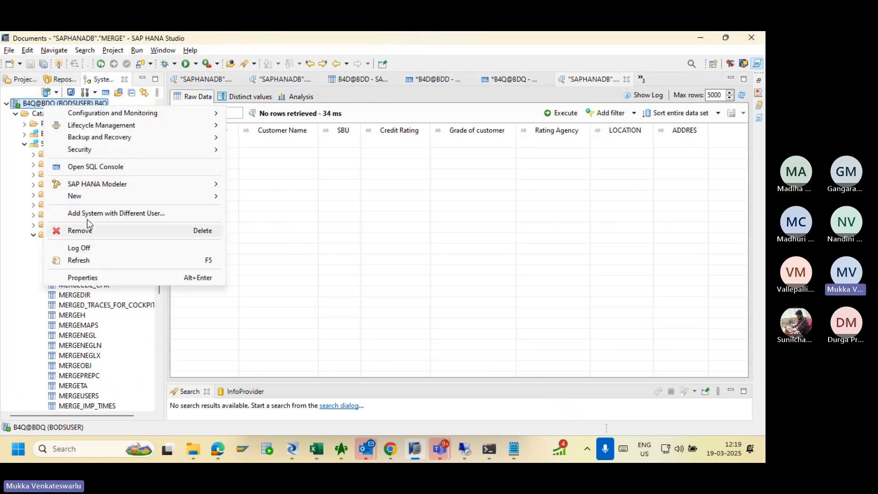
click(82, 278)
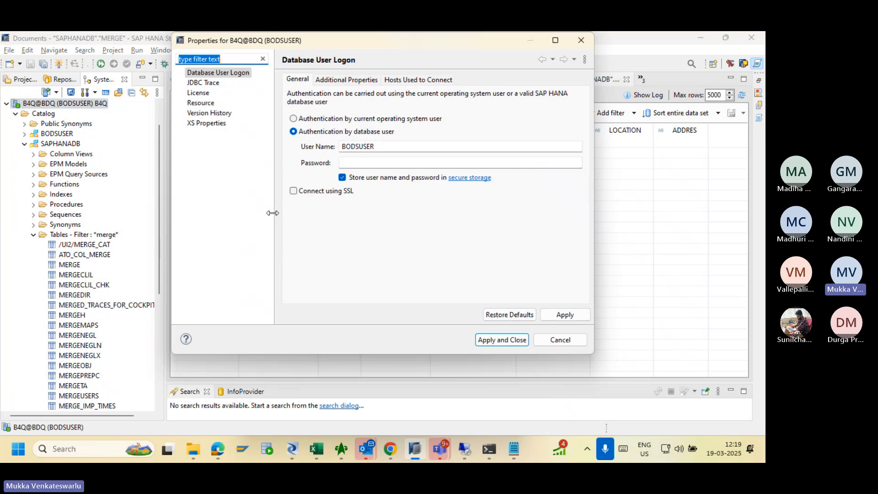
key(ctrl+v)
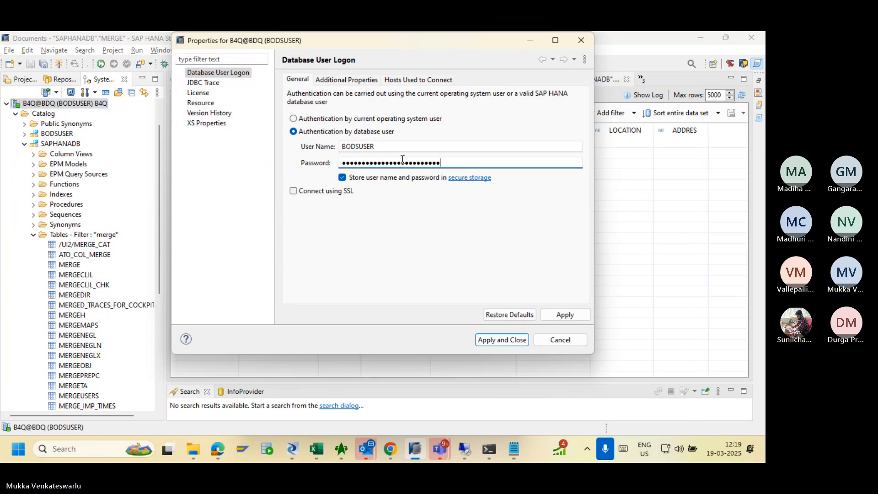
click(551, 316)
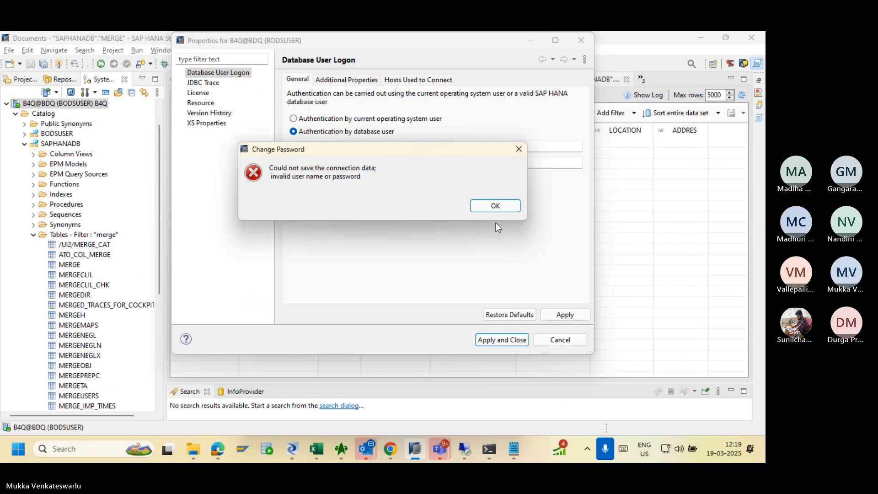
click(491, 205)
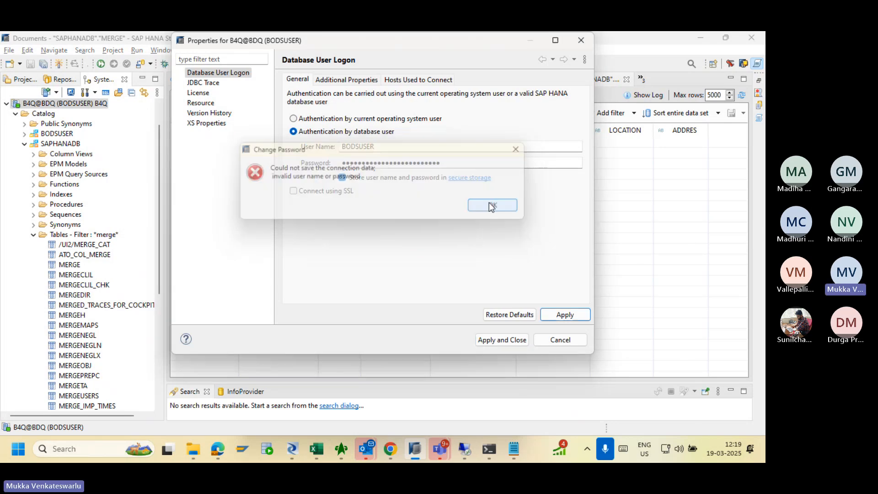
click(553, 339)
Cancel the DS_B4D datastore editor and collapse JOB_DATA_VALIDATION in the project tree.
key(alt+Tab)
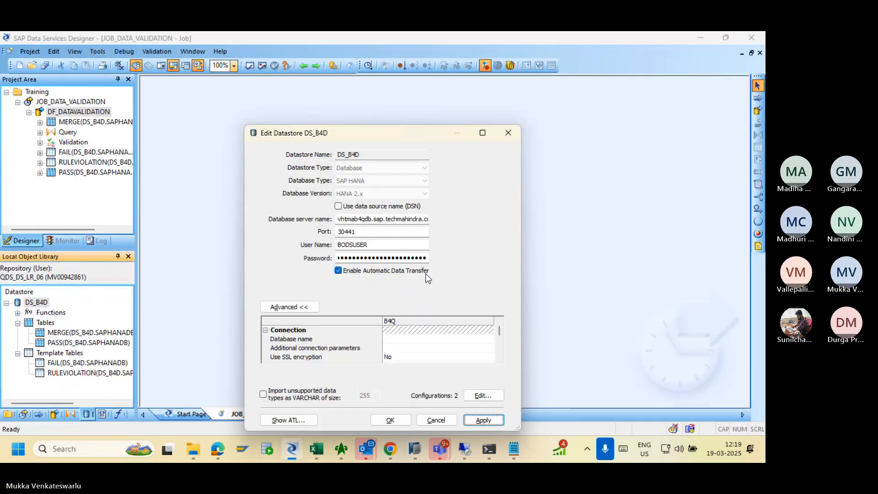
click(437, 418)
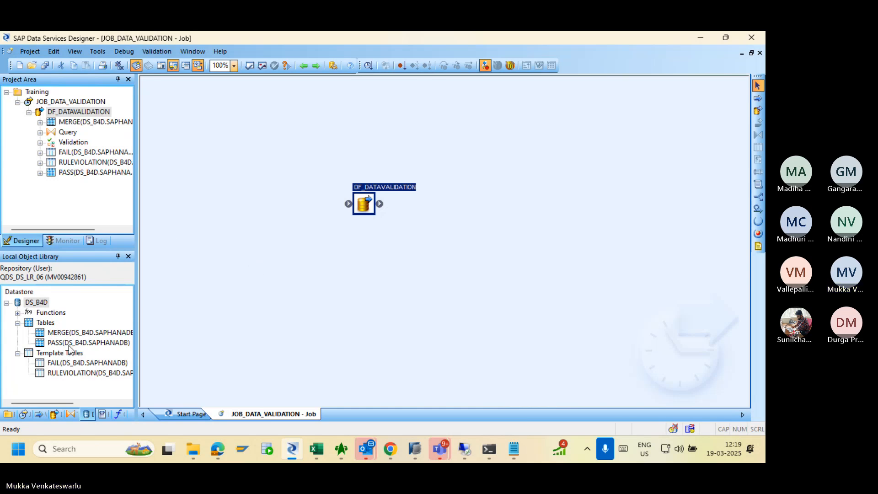
click(33, 303)
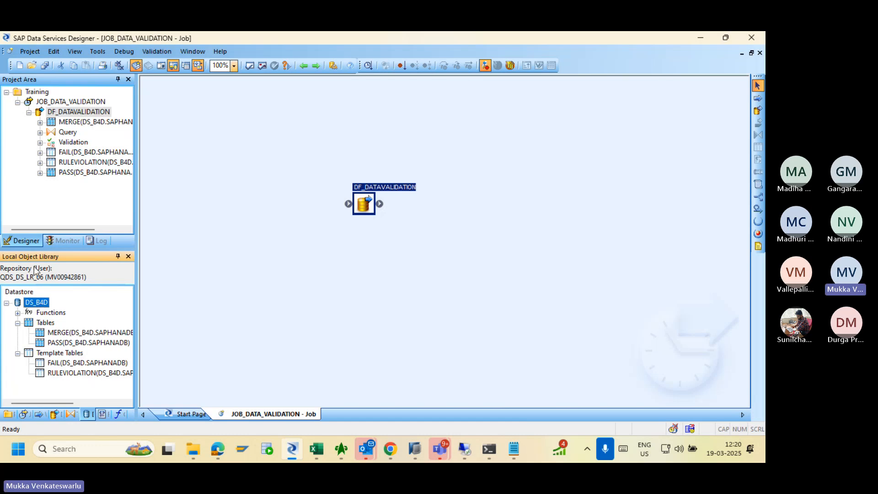
click(17, 102)
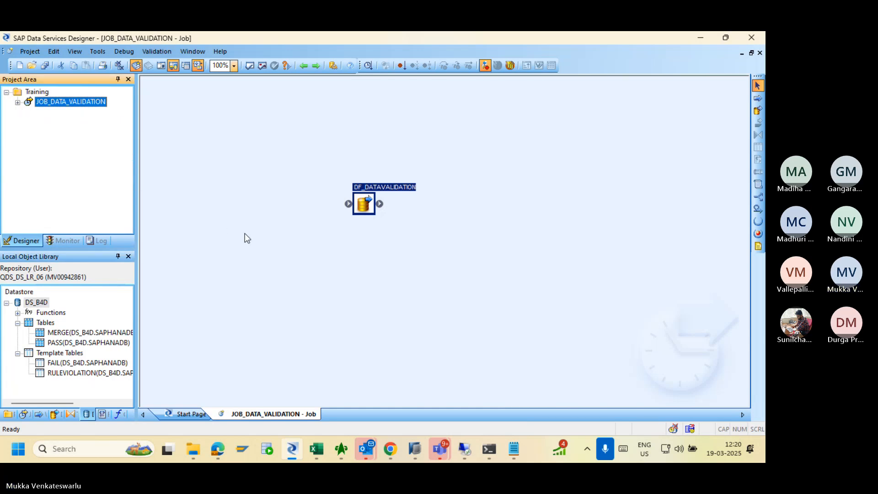
Send JOB_DATA_VALIDATION from the Jobs list to the Export view and close Output.
click(24, 412)
click(69, 313)
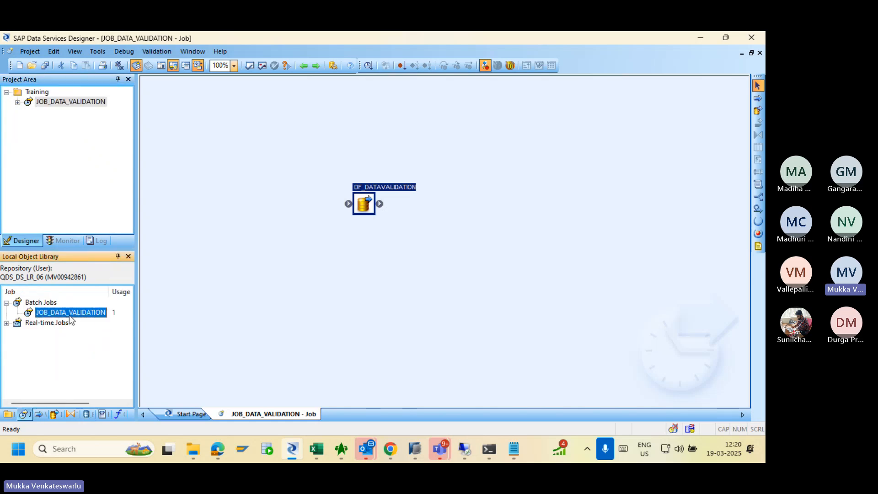
right_click(69, 315)
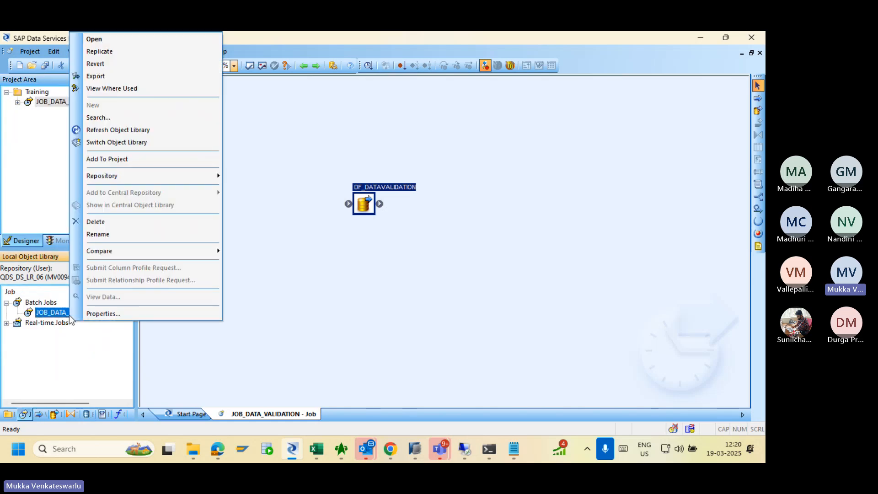
click(138, 78)
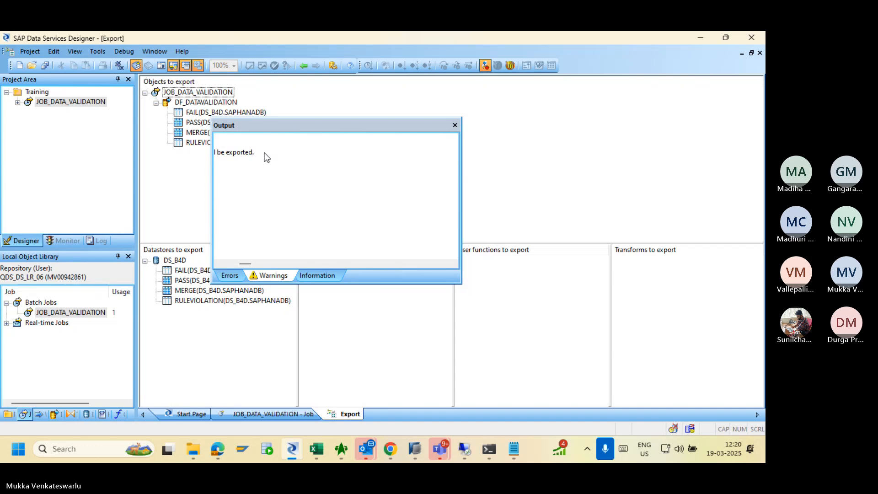
click(454, 124)
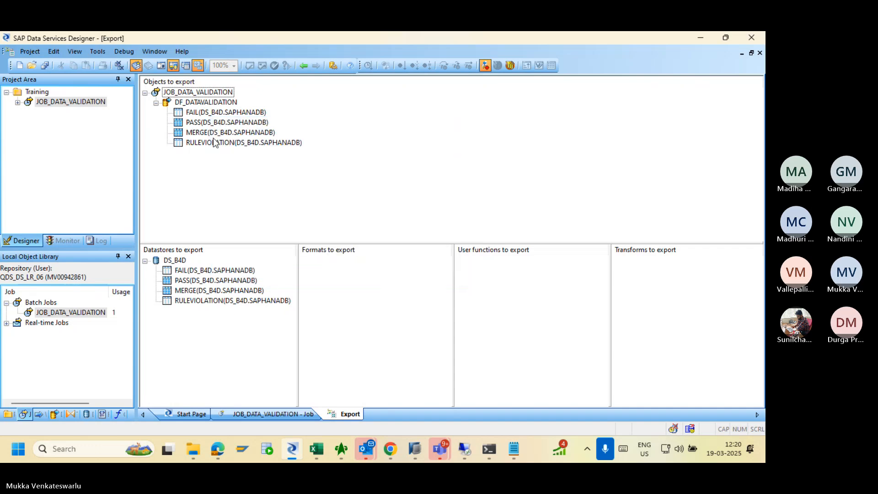
Start exporting the job to an ATL file, then close the Save As dialog.
right_click(194, 93)
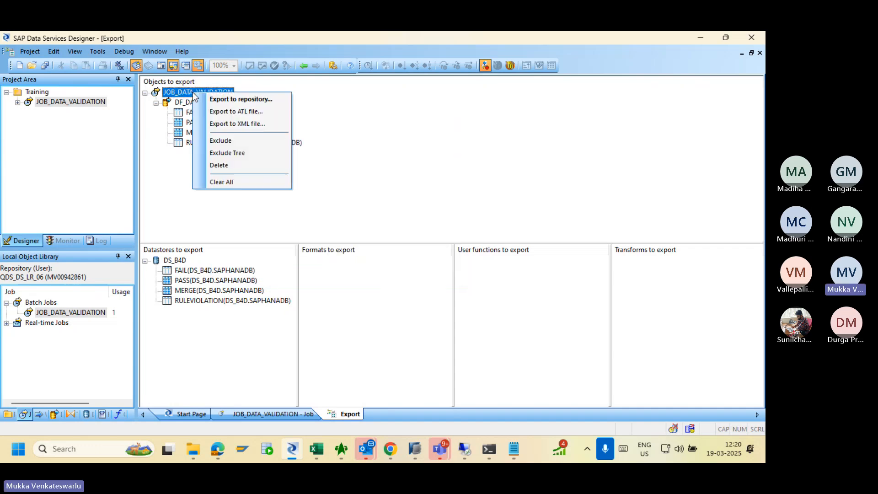
click(218, 112)
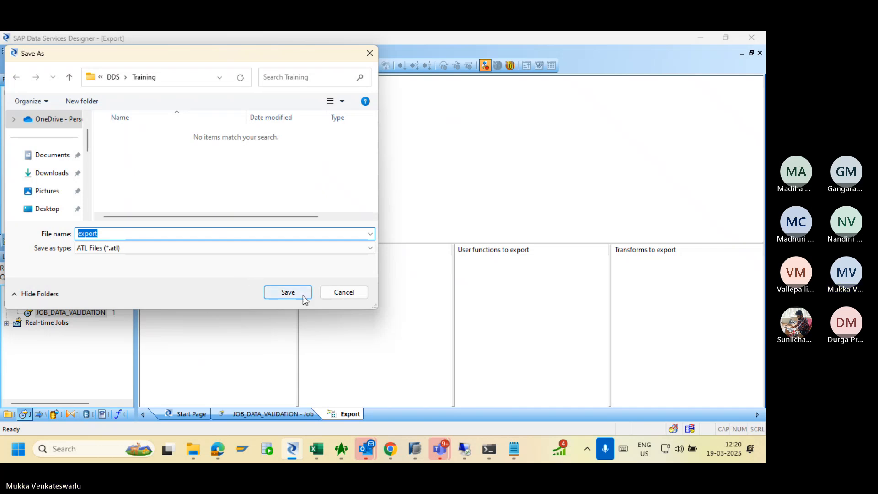
click(329, 295)
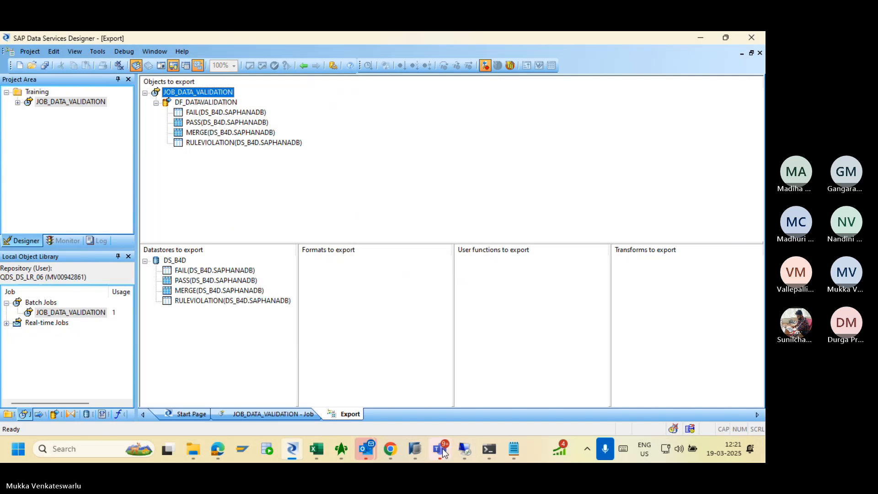
Bring the 'SAP BODS Training Continuation & KT' meeting forward, return to Designer, then show the meeting again.
mouse_move(442, 448)
click(443, 372)
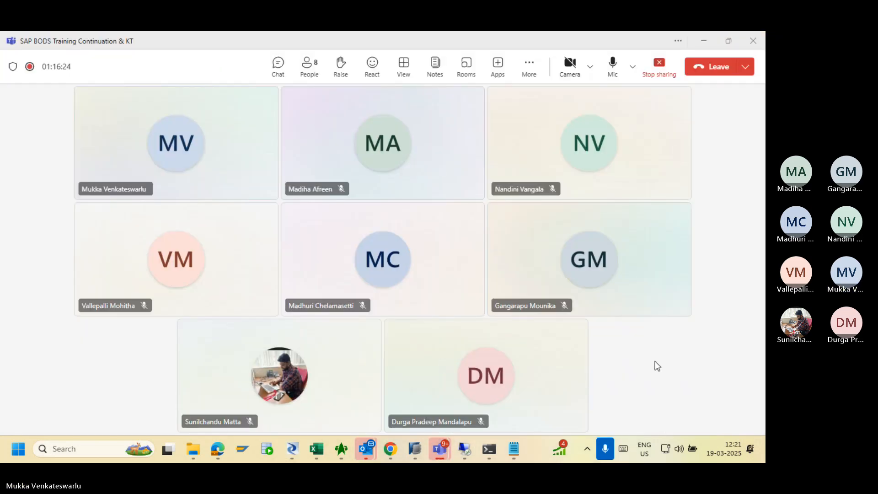
key(alt+Tab)
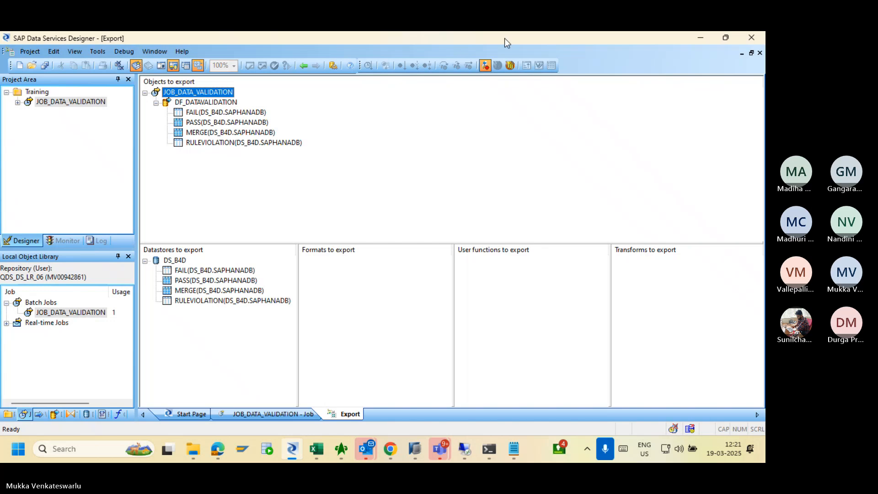
mouse_move(439, 450)
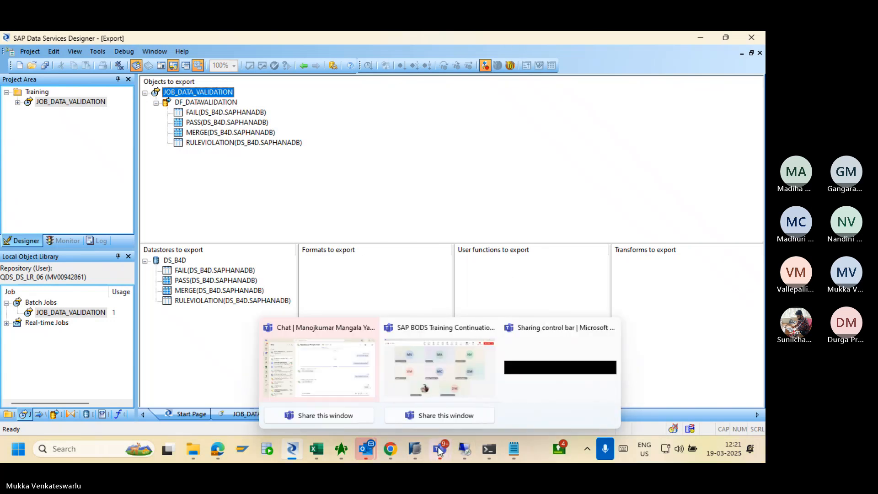
click(451, 382)
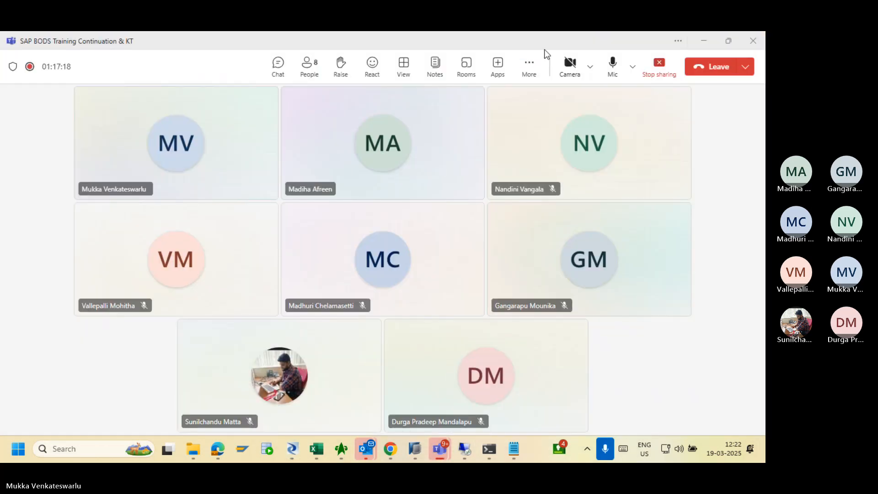